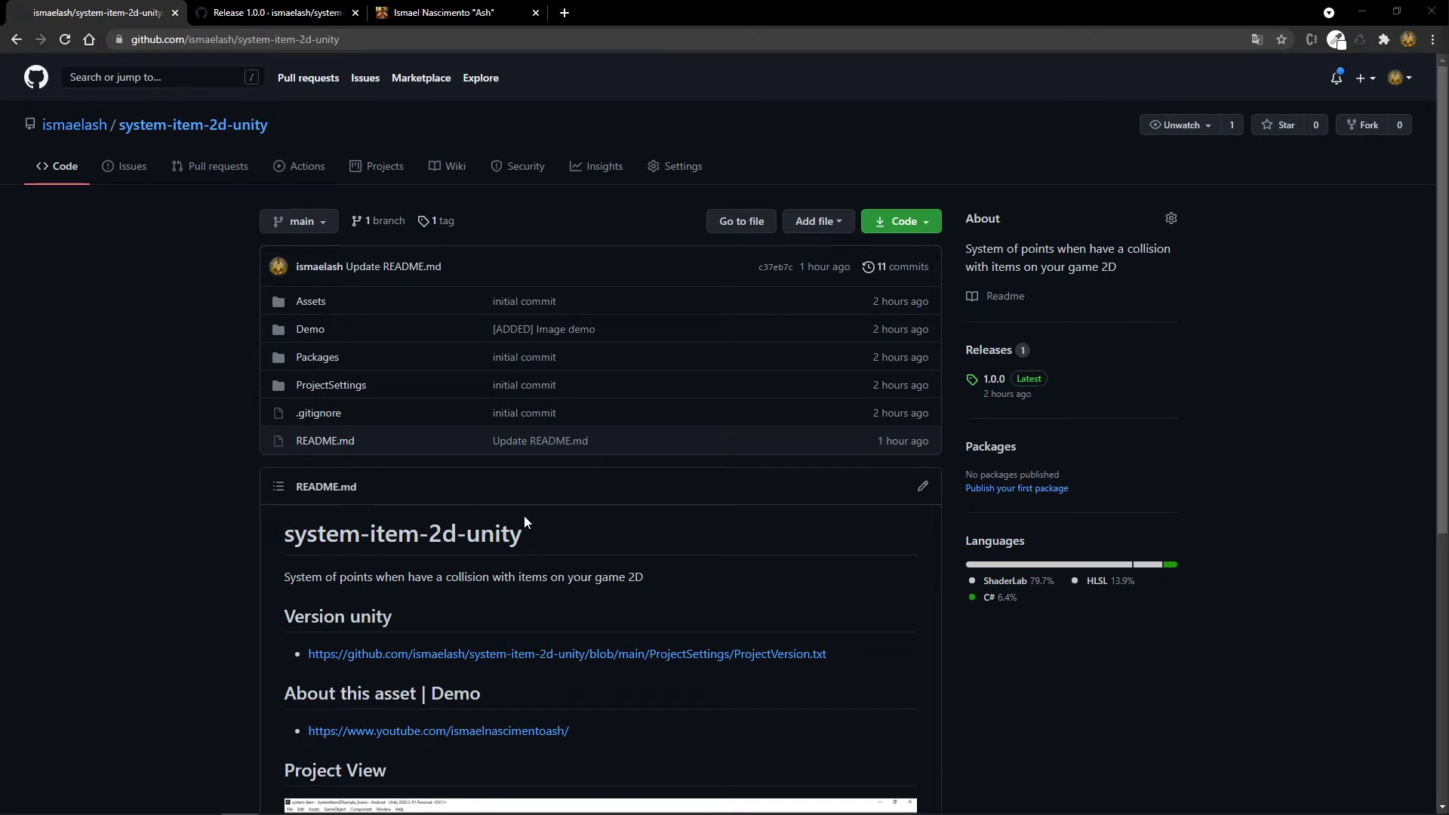
Review the repository and Release 1.0.0 pages, then switch to the author's portfolio site tab
{"action": "left_click", "coordinate": [271, 13]}
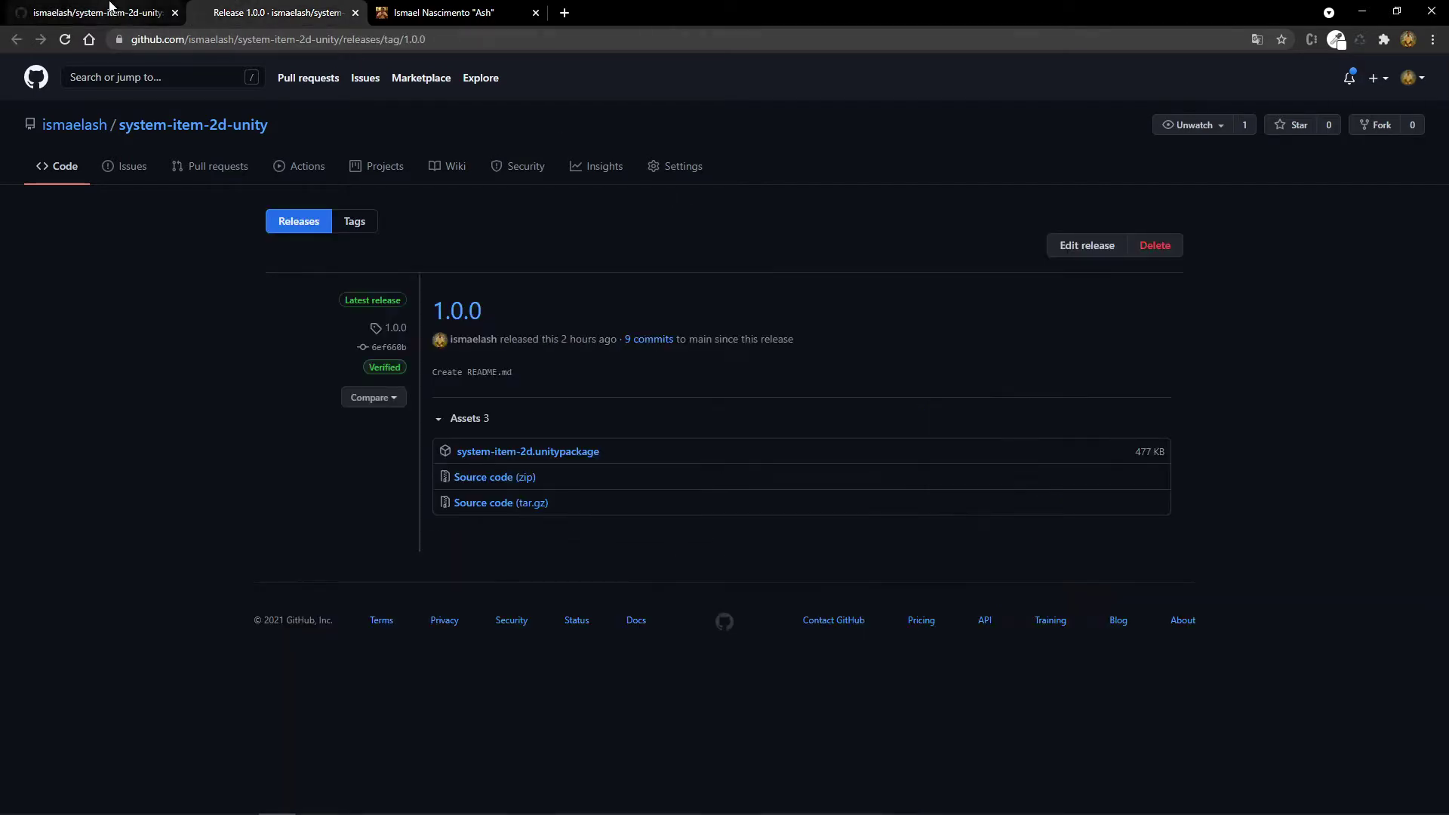
{"action": "left_click", "coordinate": [98, 13]}
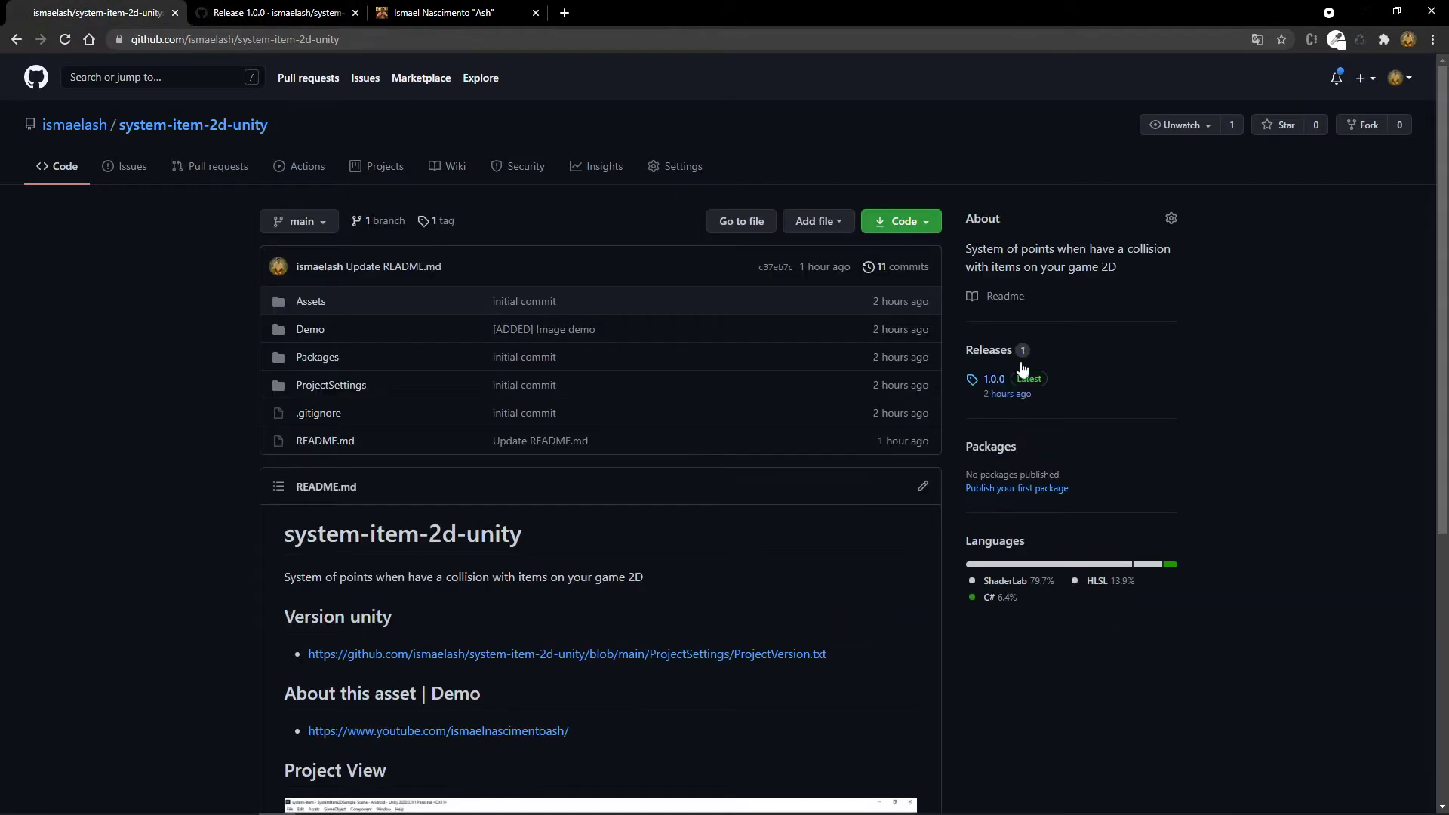
{"action": "left_click", "coordinate": [249, 13]}
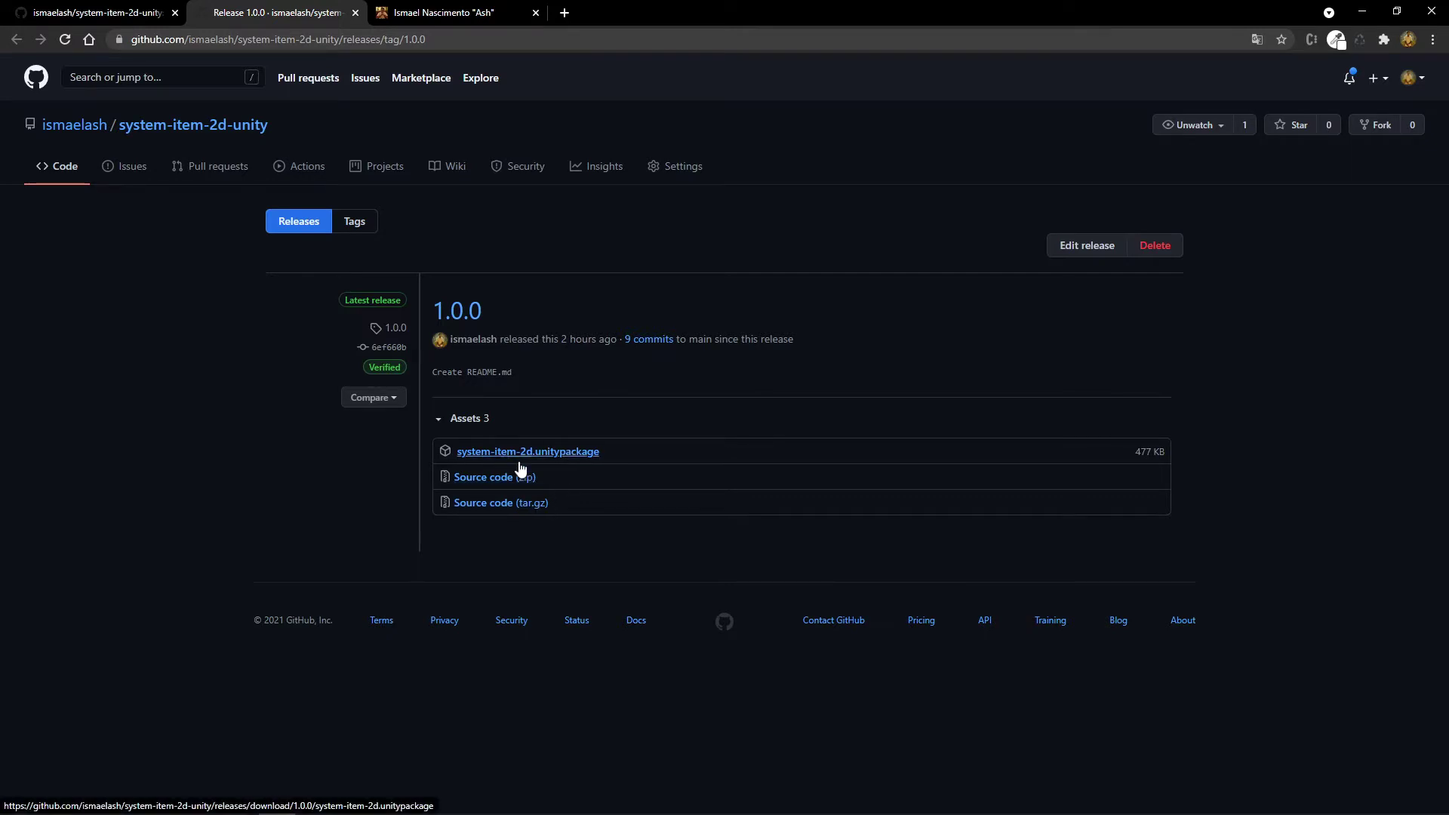
{"action": "left_click", "coordinate": [473, 16]}
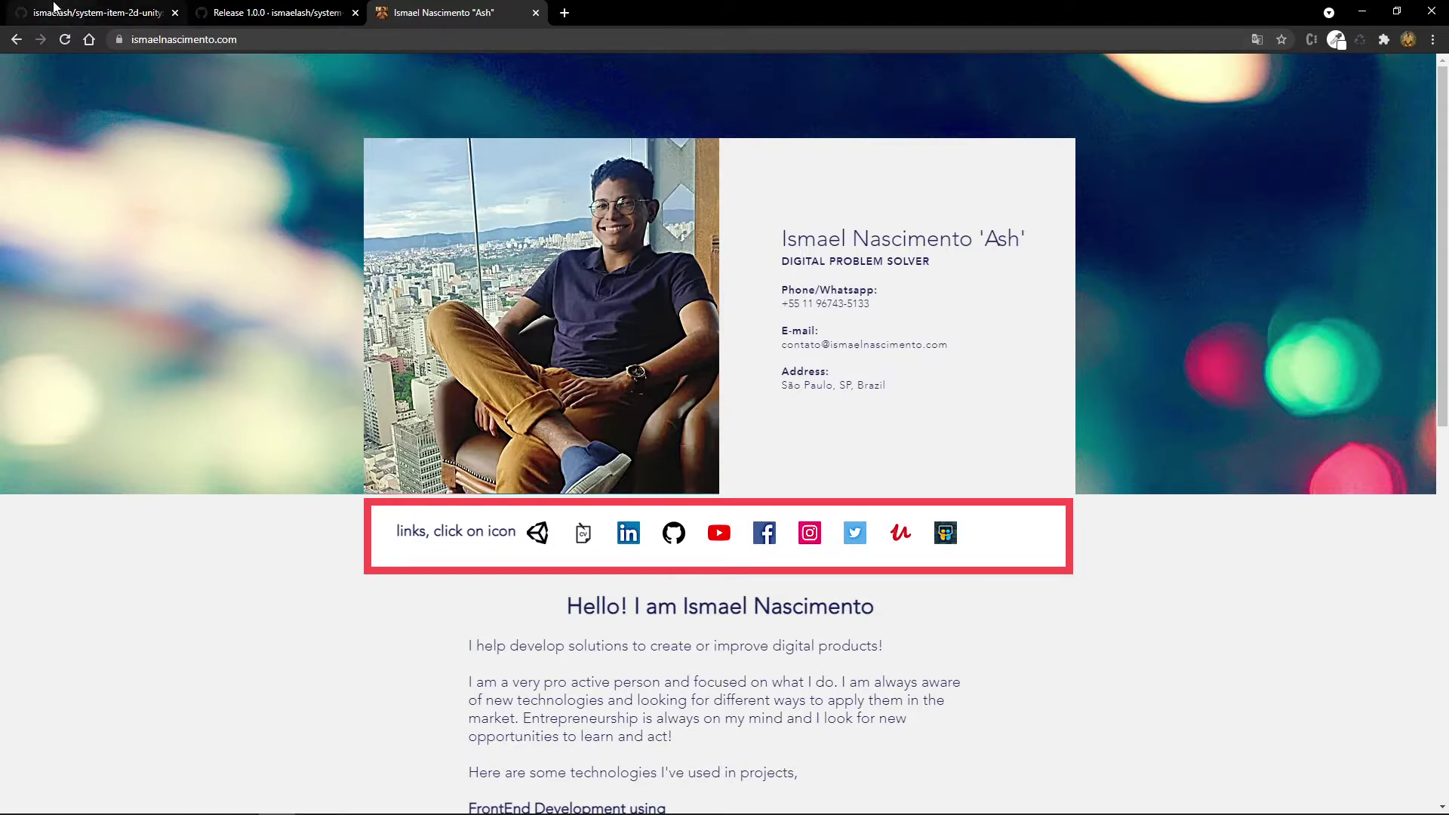
Minimize the browser to reveal Unity with SystemItem2DSample_Scene
{"action": "left_click", "coordinate": [1362, 11]}
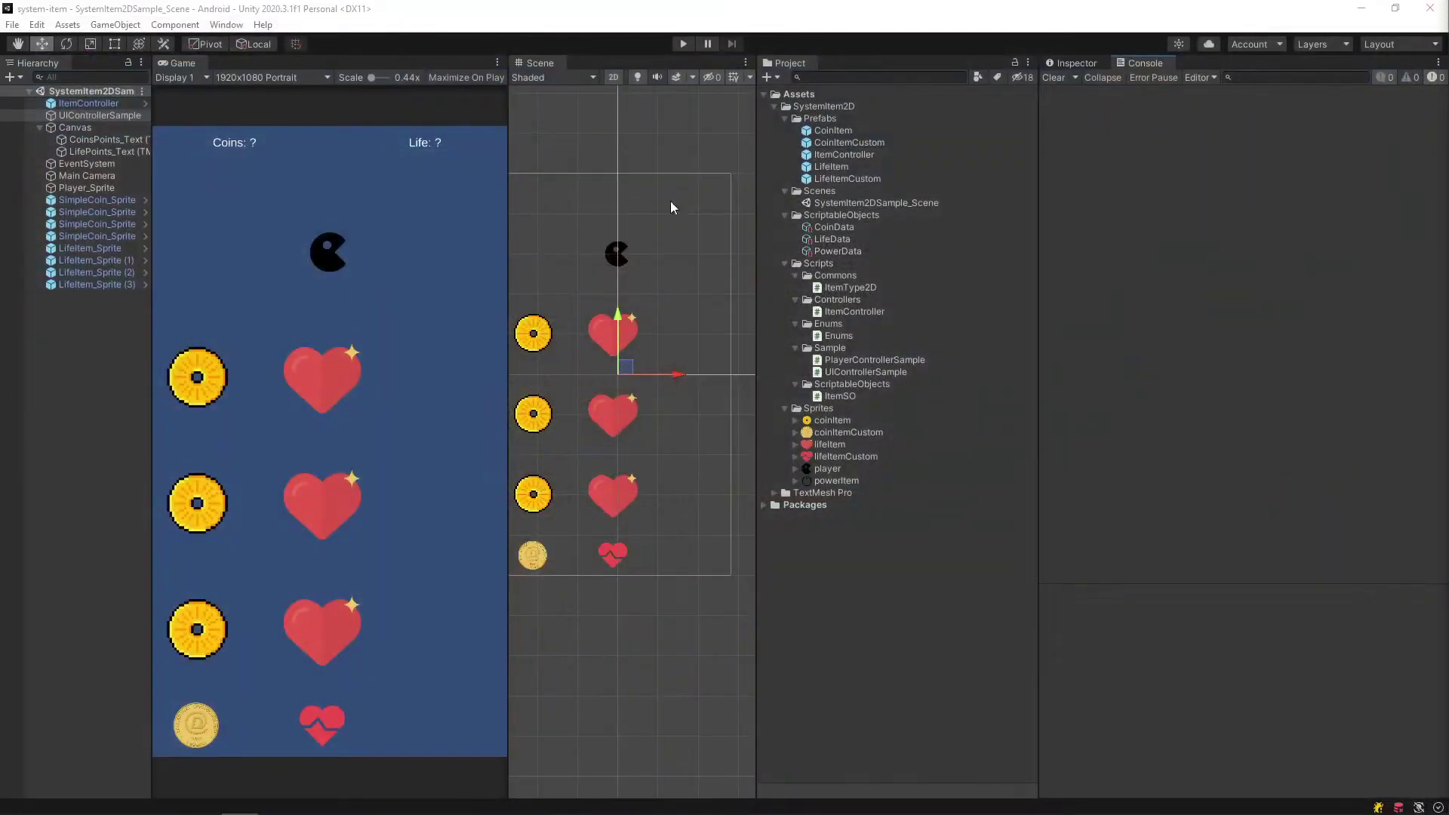
Select the SystemItem2D folder, adjust the Scene view, and enter Play mode with Ctrl+P
{"action": "left_click", "coordinate": [555, 690]}
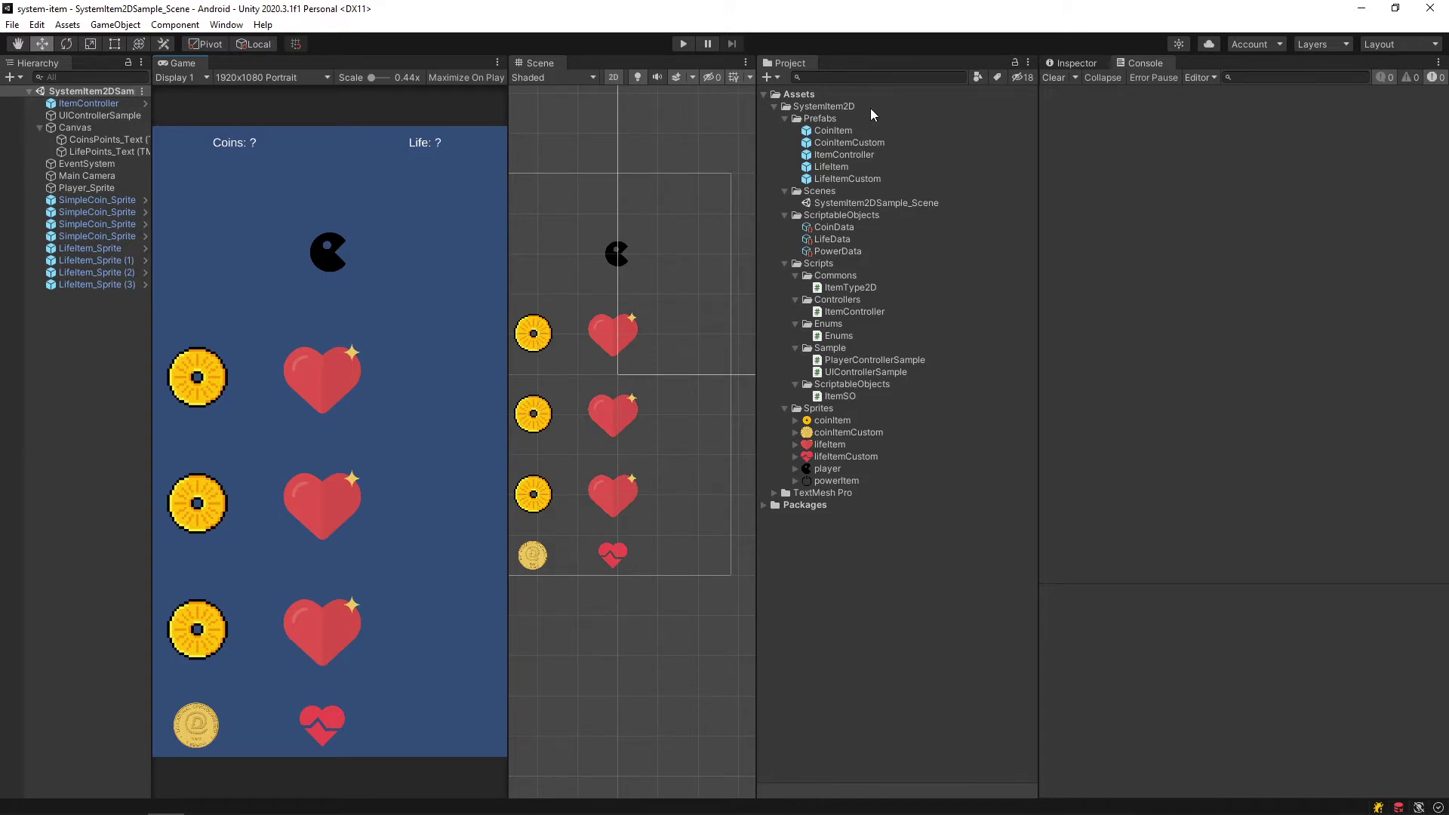
{"action": "left_click", "coordinate": [870, 109]}
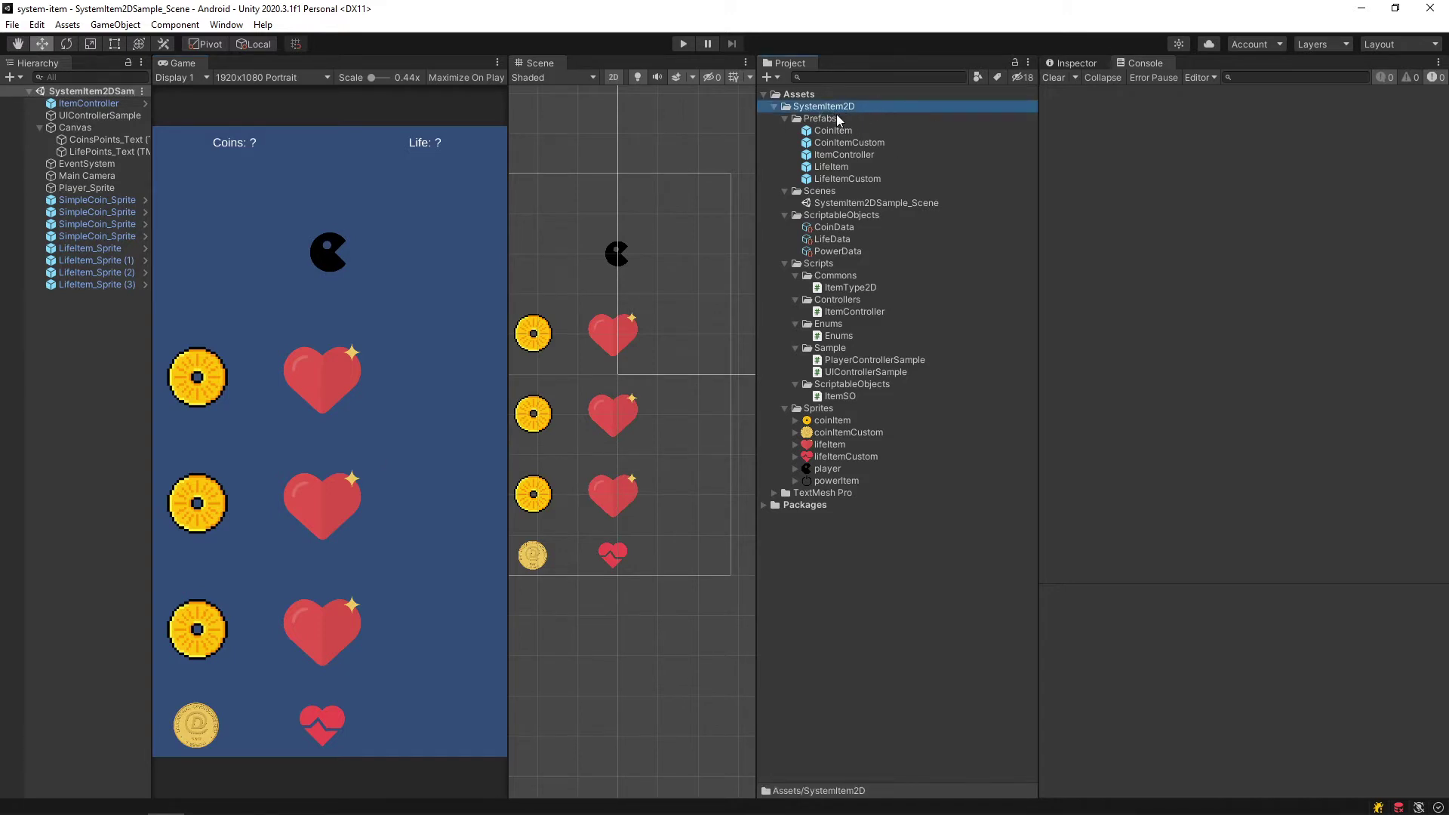
{"action": "left_click", "coordinate": [772, 110]}
{"action": "middle_click_drag", "start_coordinate": [673, 468], "coordinate": [699, 456]}
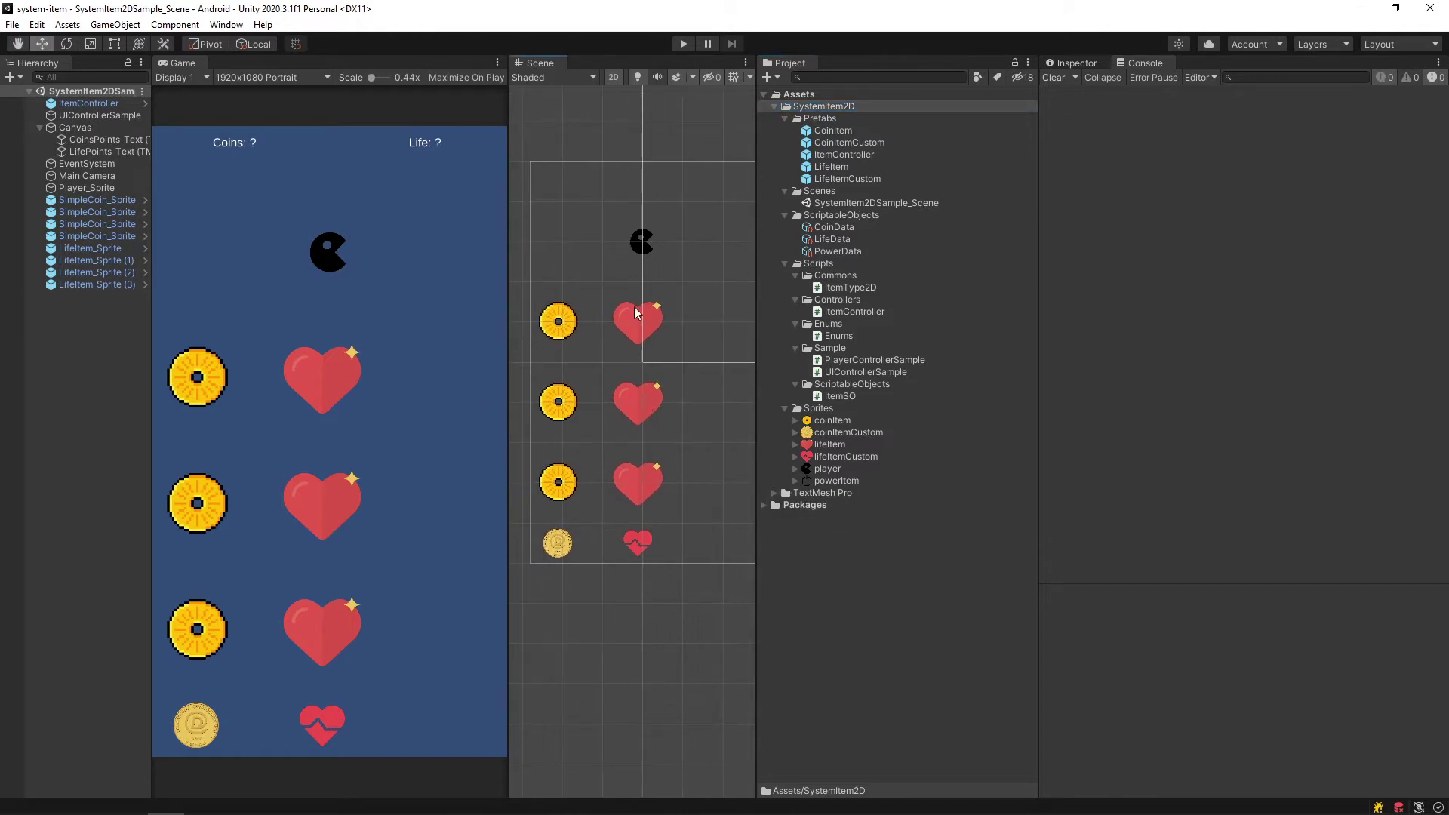
{"action": "key", "text": "ctrl+p"}
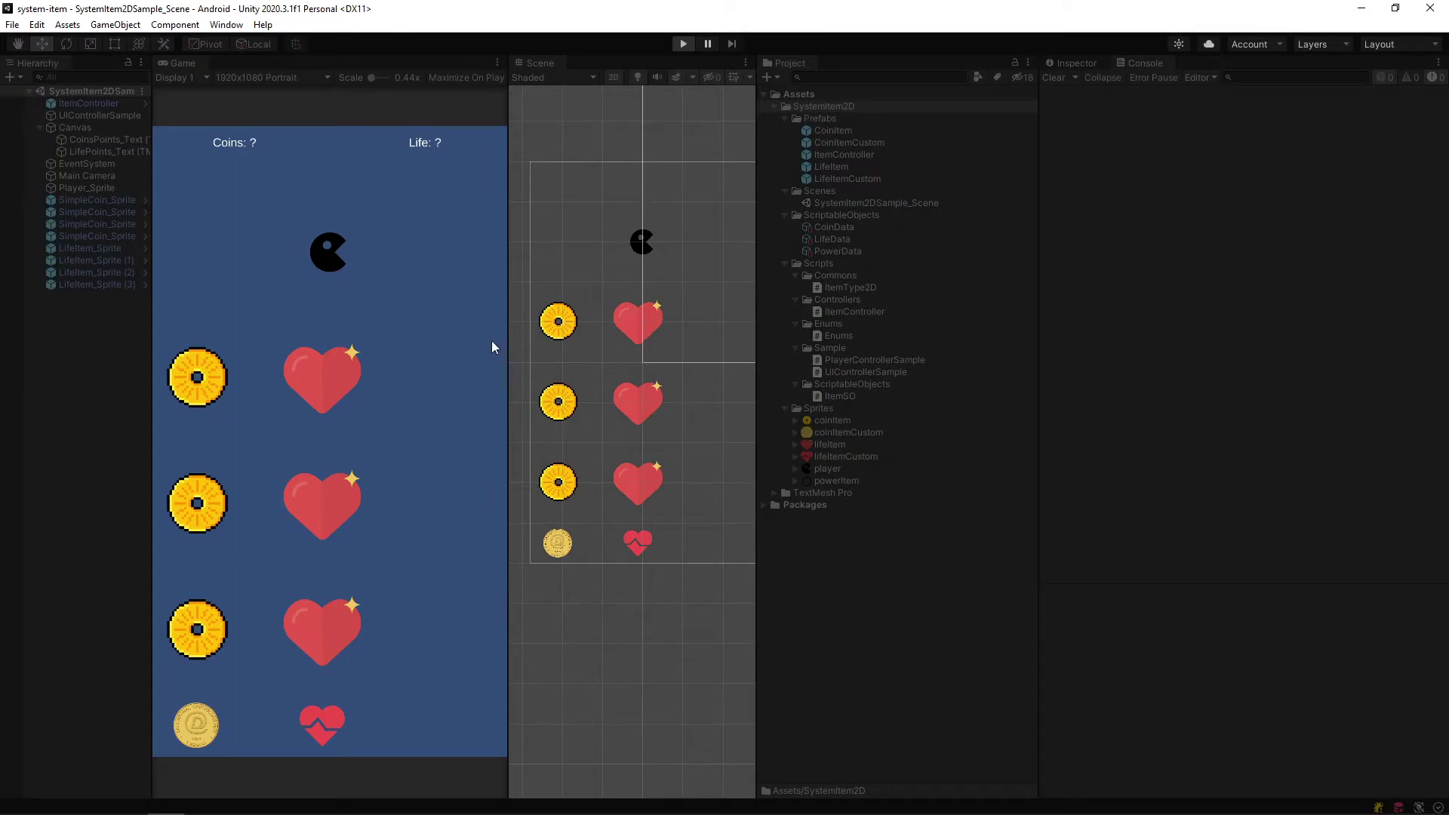
Drag Player_Sprite over all coins and hearts to reach Coins 130 and Lifes 13, then stop playing
{"action": "left_click", "coordinate": [631, 247]}
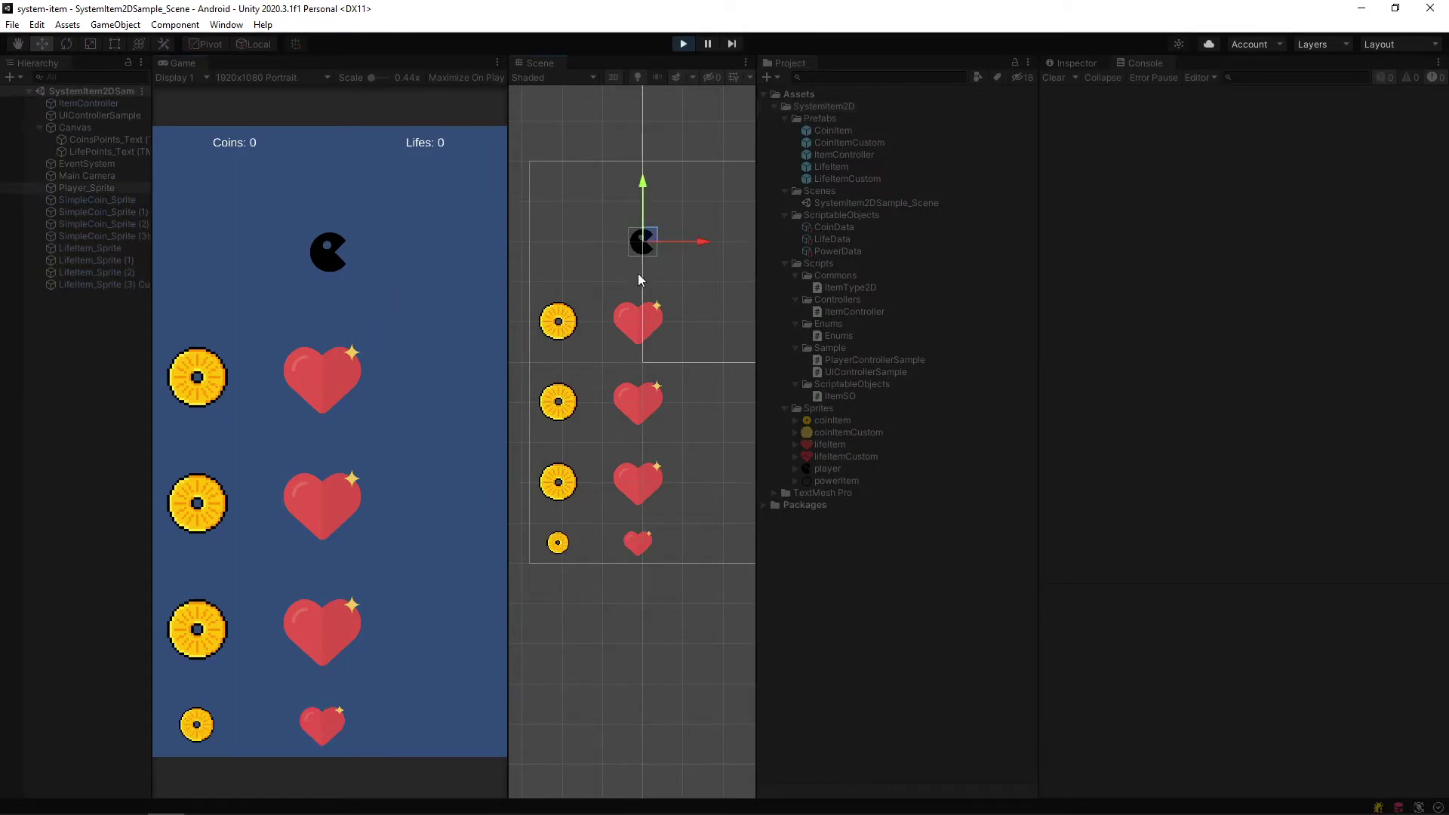
{"action": "mouse_move", "coordinate": [657, 247]}
{"action": "left_mouse_down"}
{"action": "mouse_move", "coordinate": [615, 205]}
{"action": "mouse_move", "coordinate": [563, 357]}
{"action": "mouse_move", "coordinate": [563, 538]}
{"action": "mouse_move", "coordinate": [579, 320]}
{"action": "left_mouse_up"}
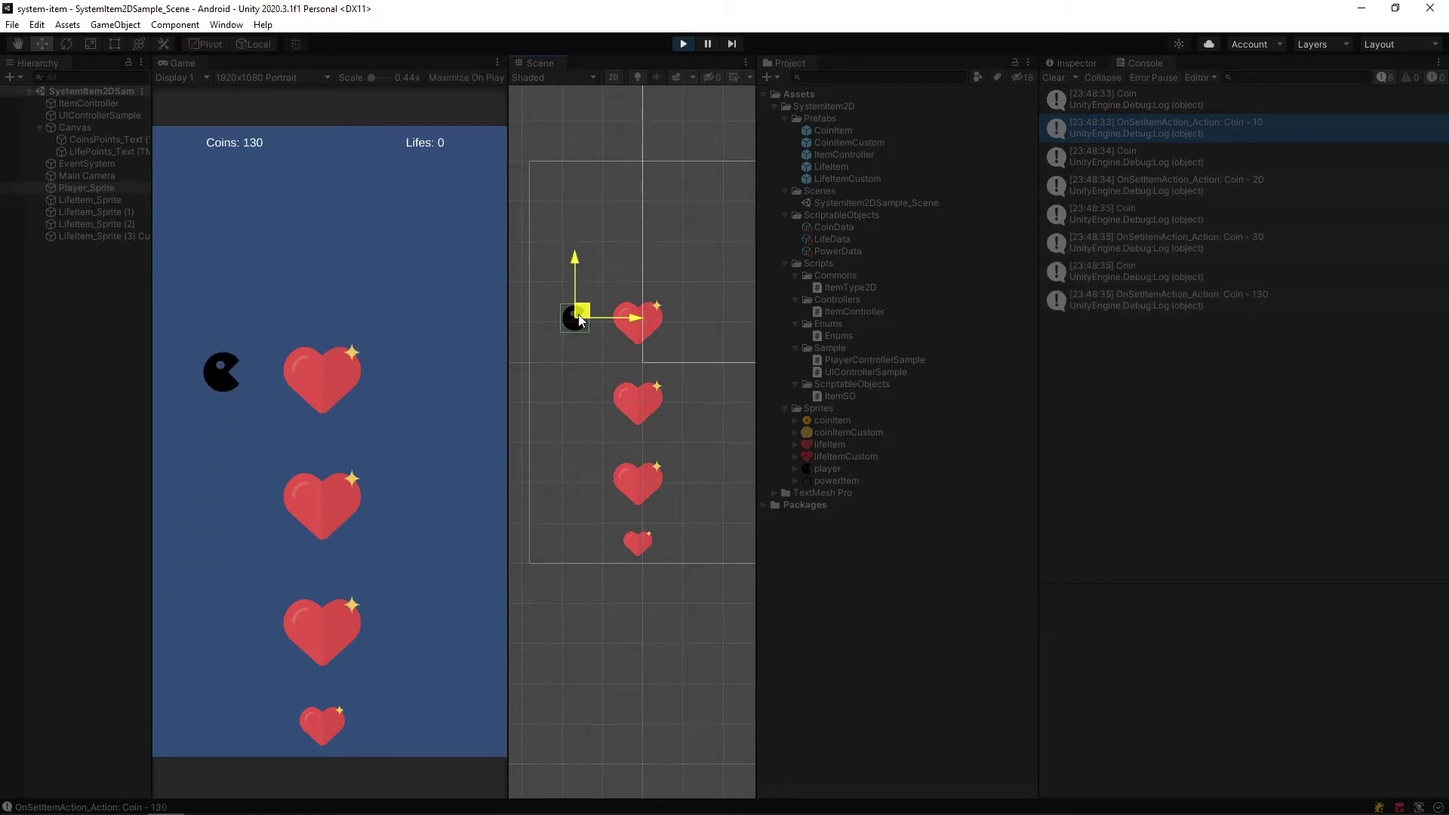
{"action": "mouse_move", "coordinate": [580, 320]}
{"action": "left_mouse_down"}
{"action": "mouse_move", "coordinate": [650, 441]}
{"action": "mouse_move", "coordinate": [650, 365]}
{"action": "left_mouse_up"}
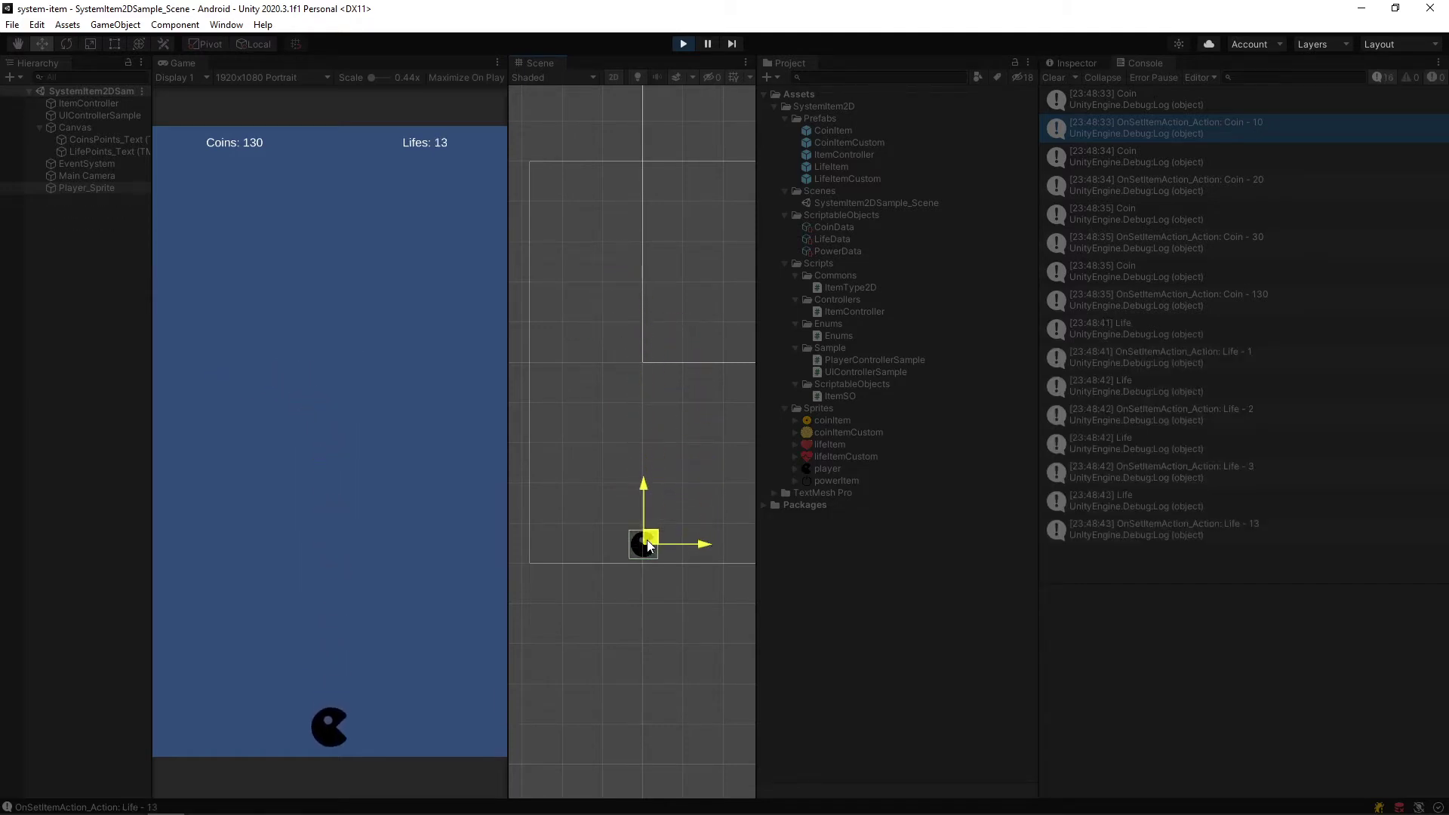
{"action": "left_click", "coordinate": [683, 43]}
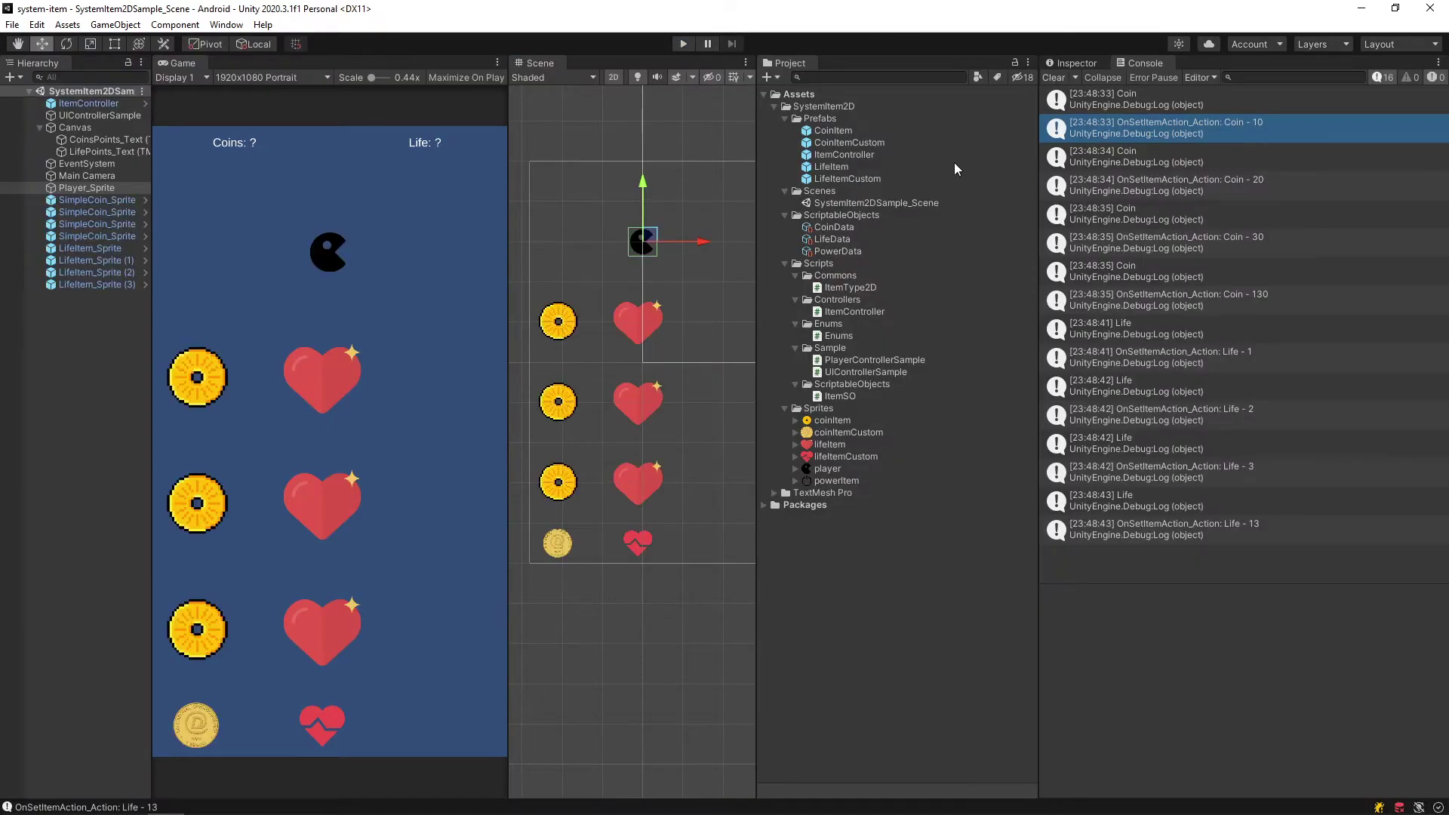
Clear the Console and add a 2D Circle sprite placed beside the top heart
{"action": "left_click", "coordinate": [1052, 79]}
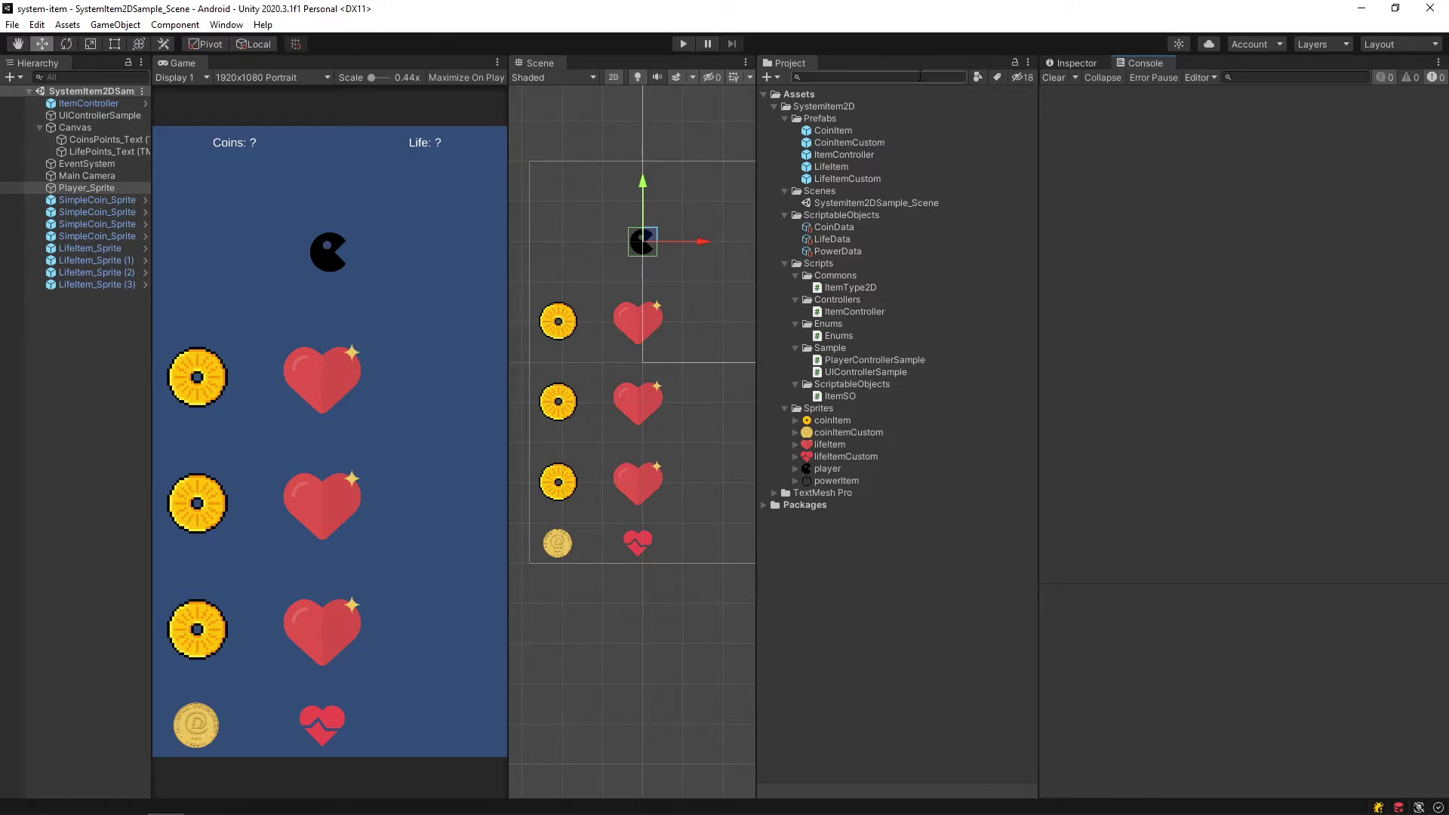
{"action": "right_click", "coordinate": [47, 351]}
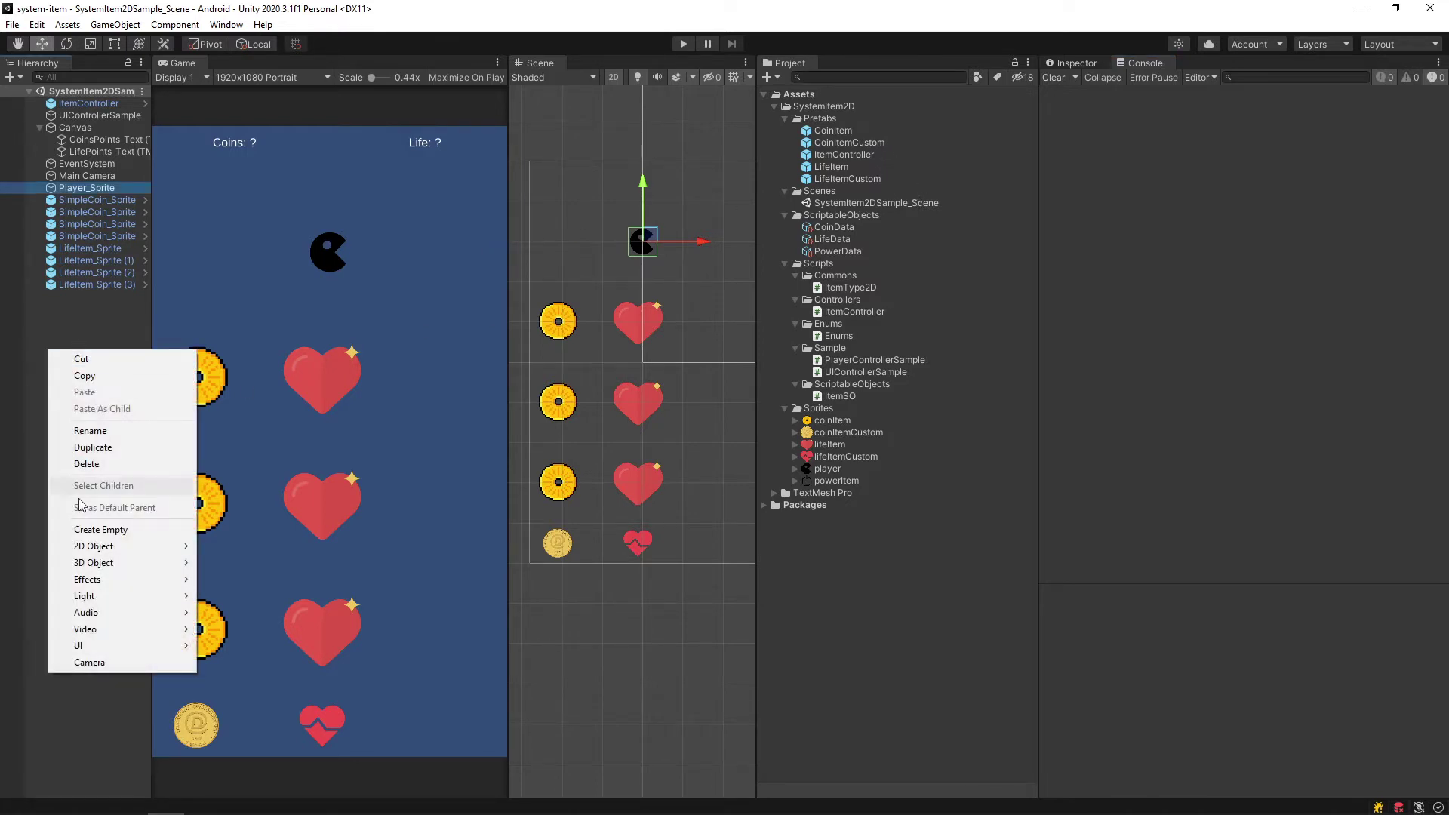
{"action": "mouse_move", "coordinate": [97, 647]}
{"action": "mouse_move", "coordinate": [99, 546]}
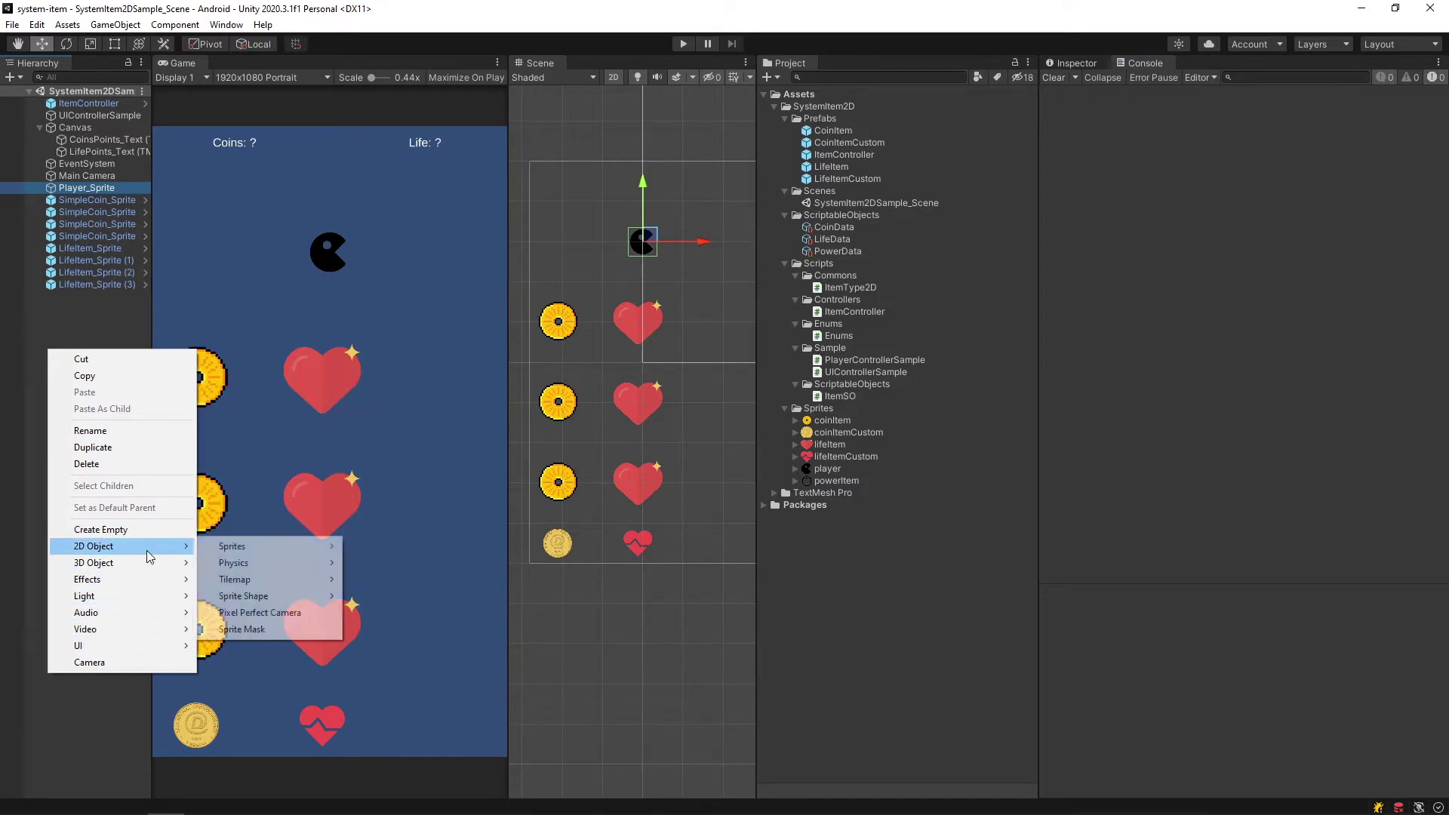
{"action": "mouse_move", "coordinate": [242, 547]}
{"action": "left_click", "coordinate": [375, 563]}
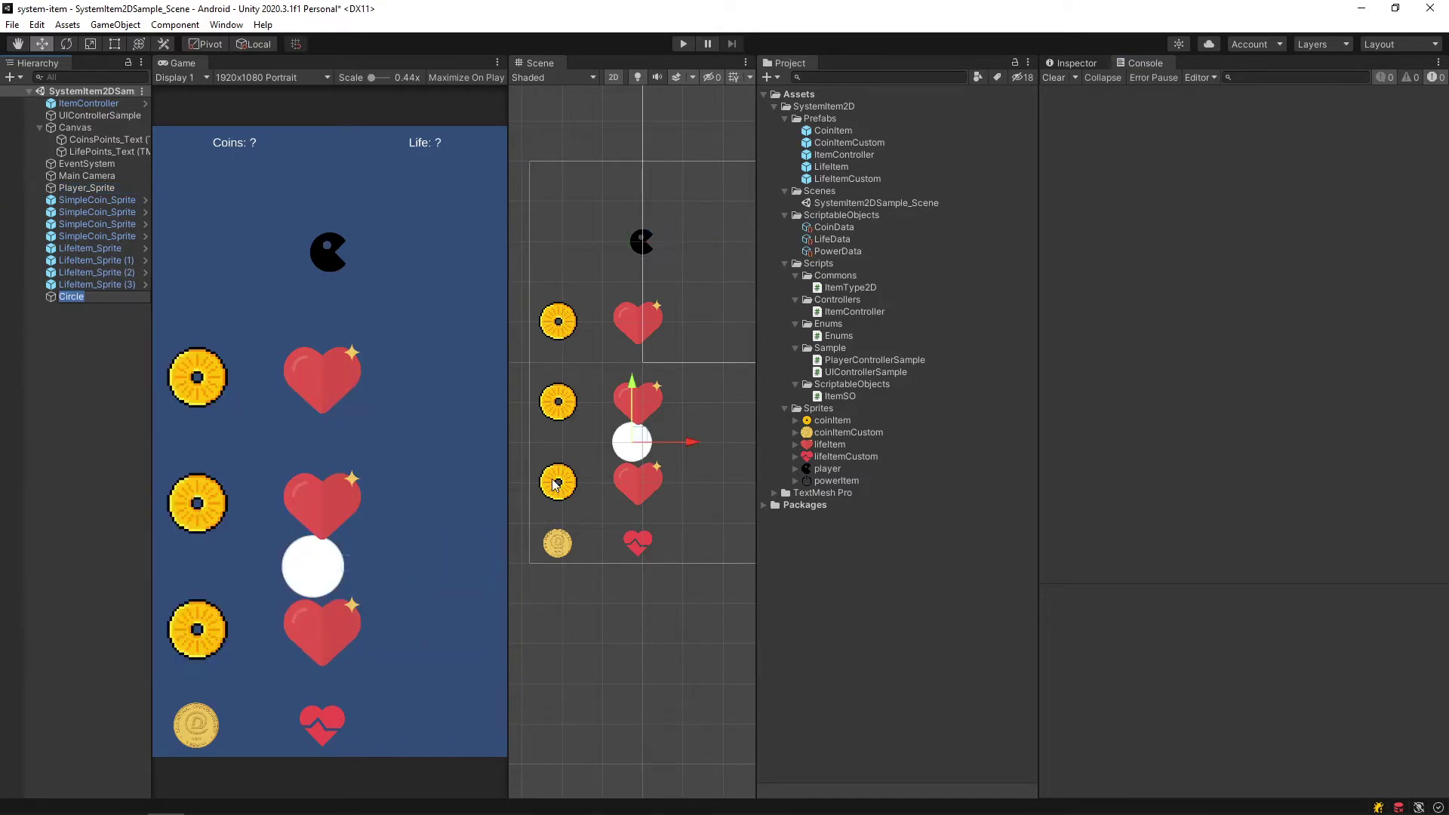
{"action": "left_click_drag", "start_coordinate": [596, 469], "coordinate": [660, 359]}
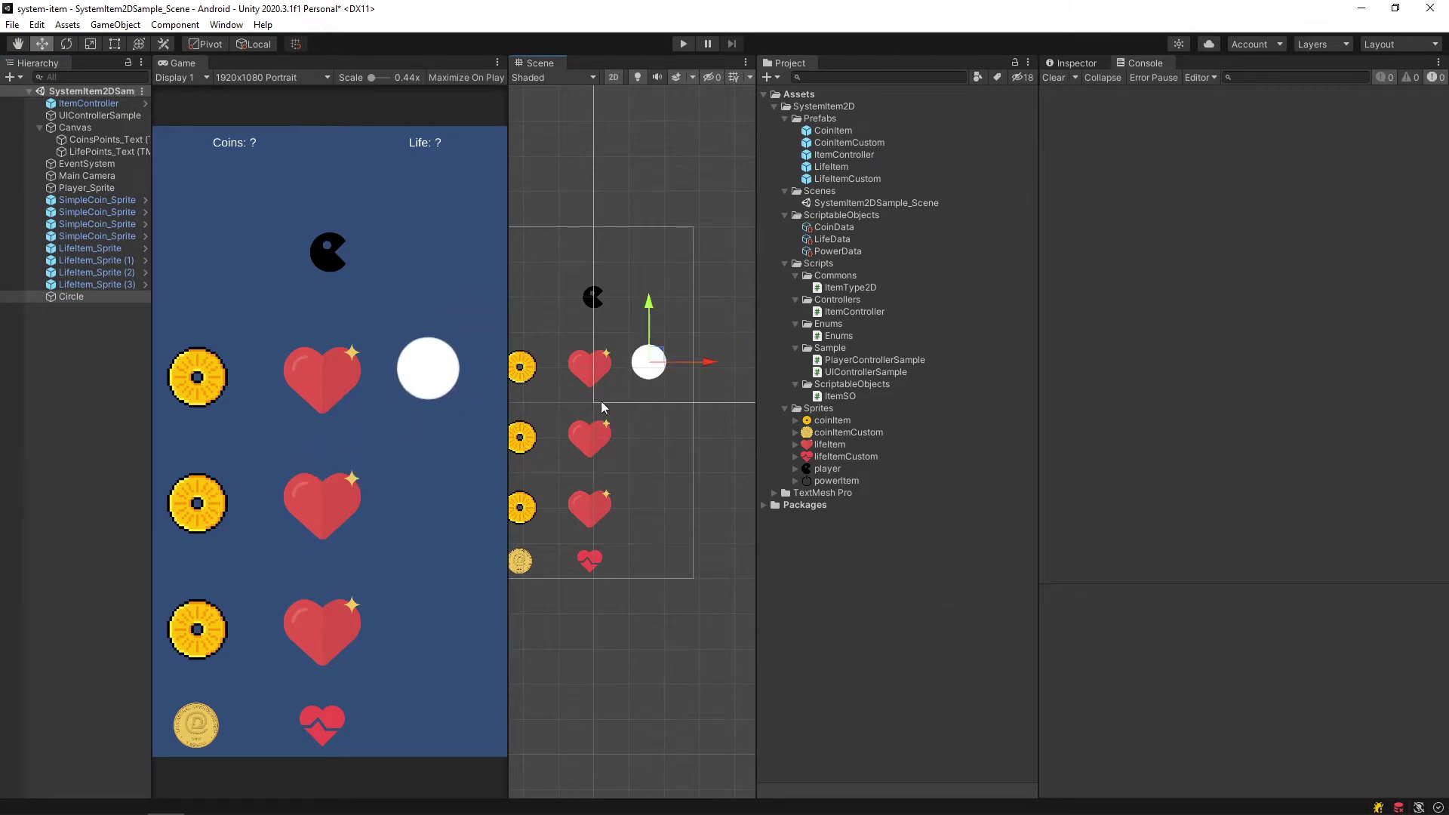
Rename the circle to Power_Sprite and show its Inspector properties
{"action": "left_click", "coordinate": [77, 297]}
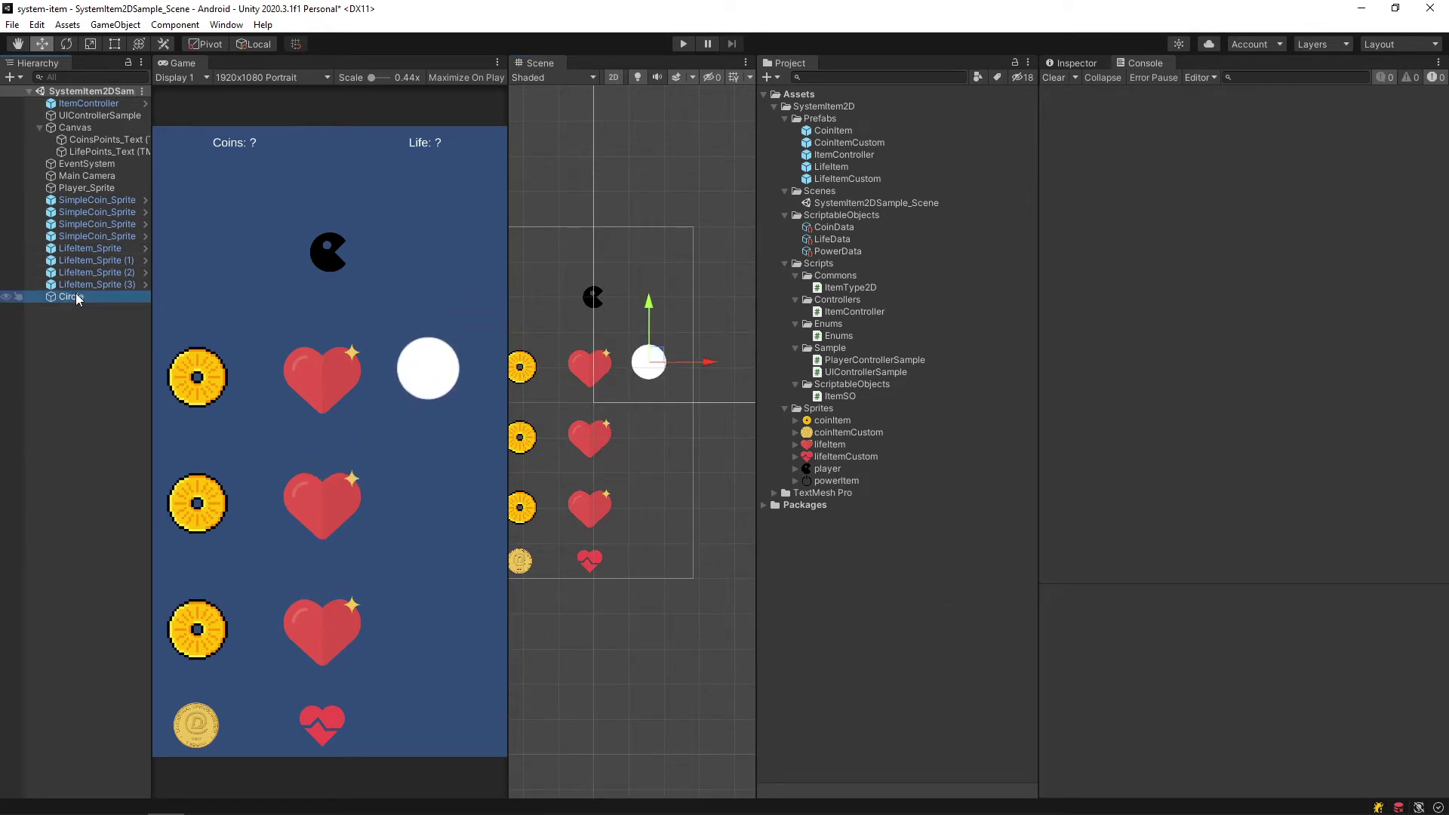
{"action": "left_click", "coordinate": [77, 297]}
{"action": "type", "text": "Power_"}
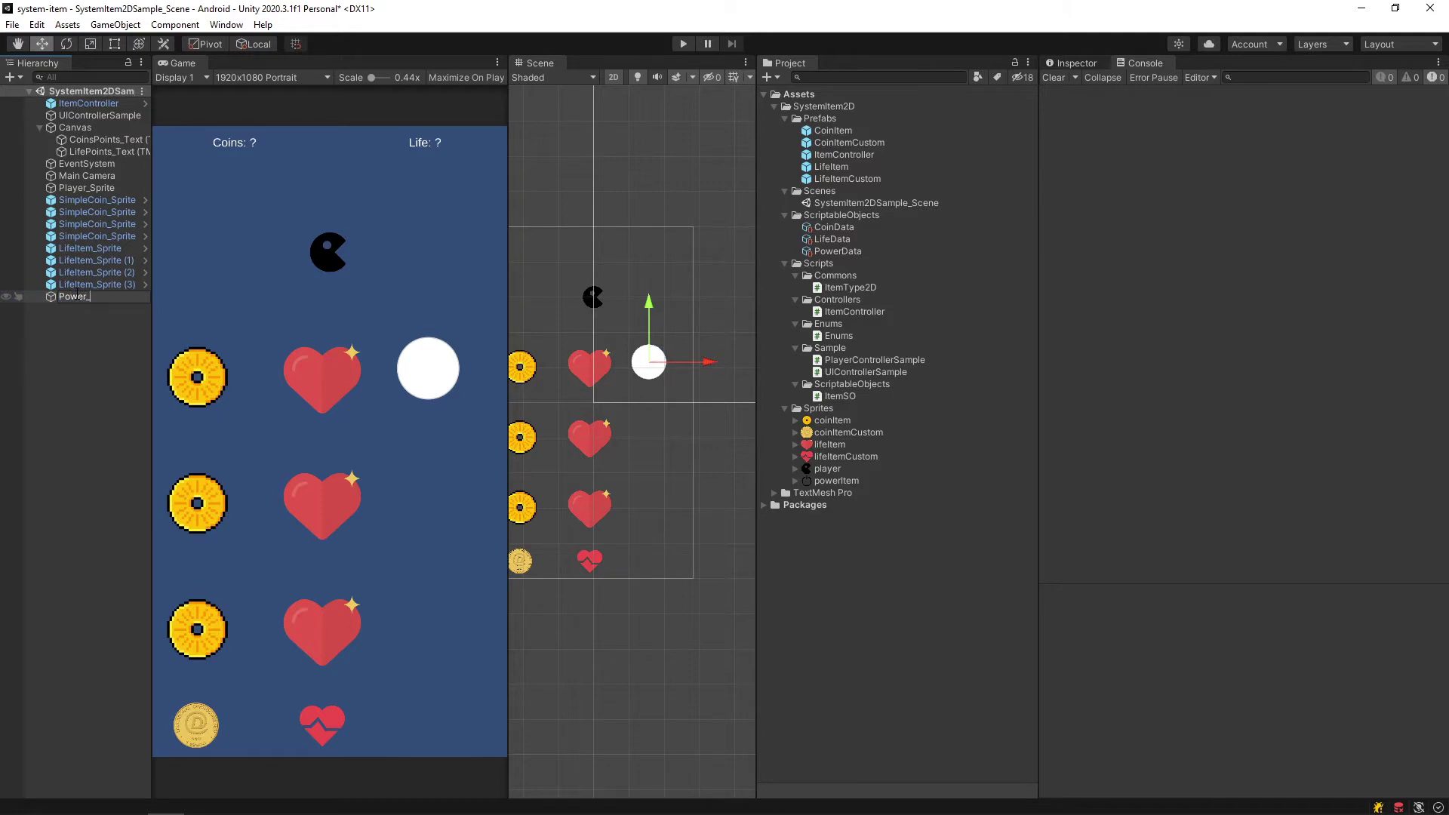
{"action": "type", "text": "Sprite"}
{"action": "key", "text": "Return"}
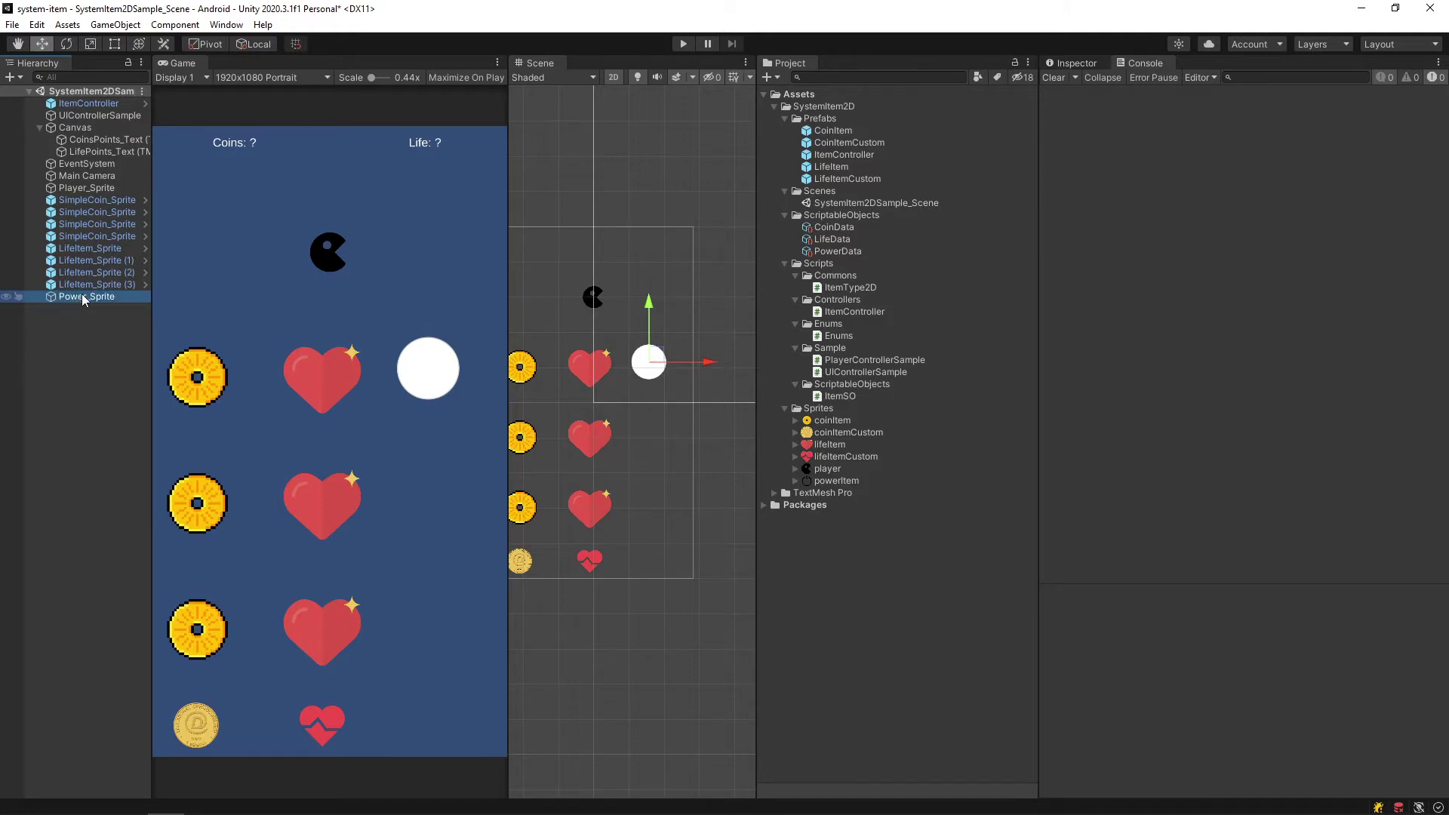
{"action": "left_click", "coordinate": [1075, 62]}
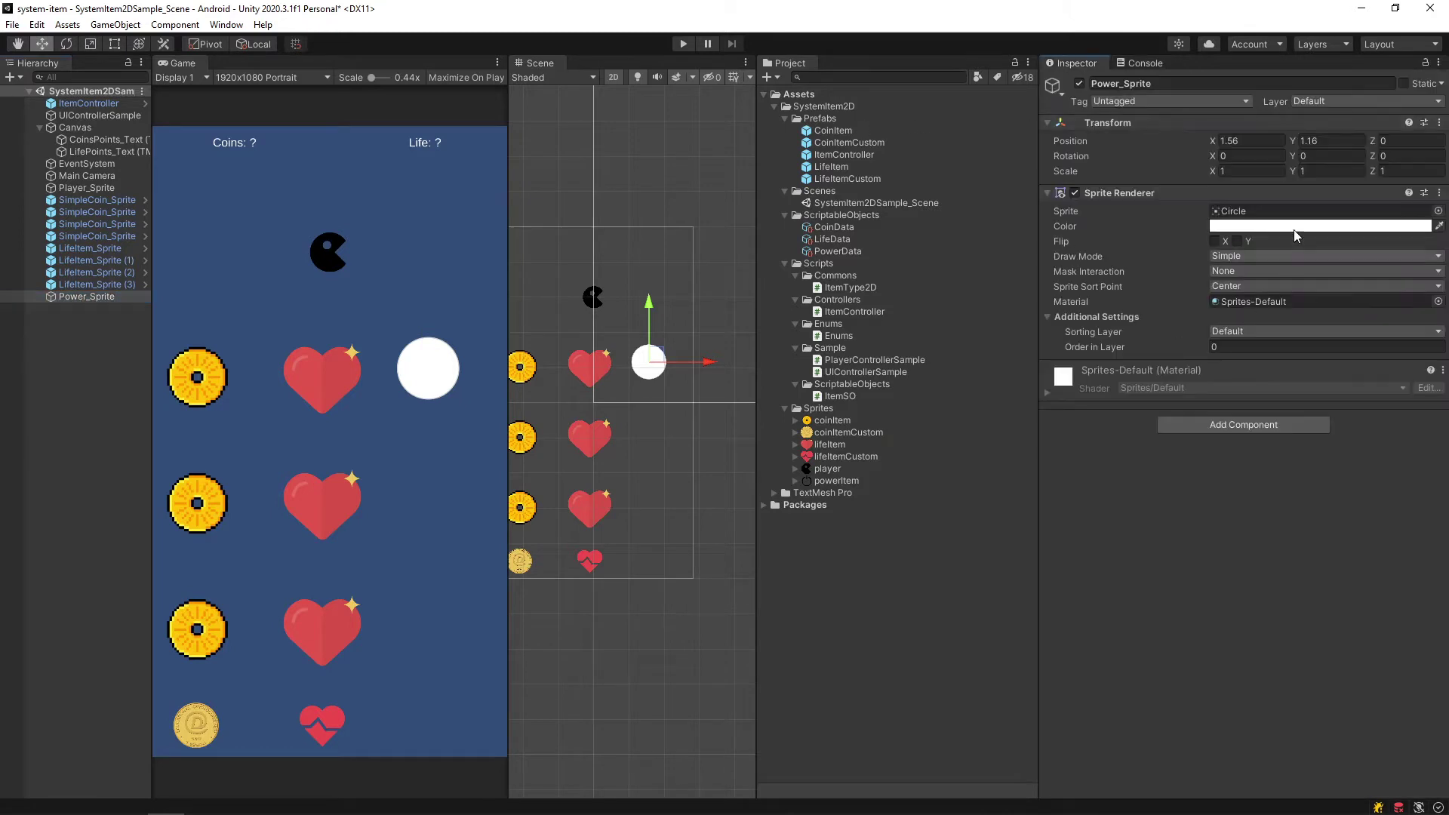
Give Power_Sprite the powerItem sprite image
{"action": "left_click", "coordinate": [1437, 212]}
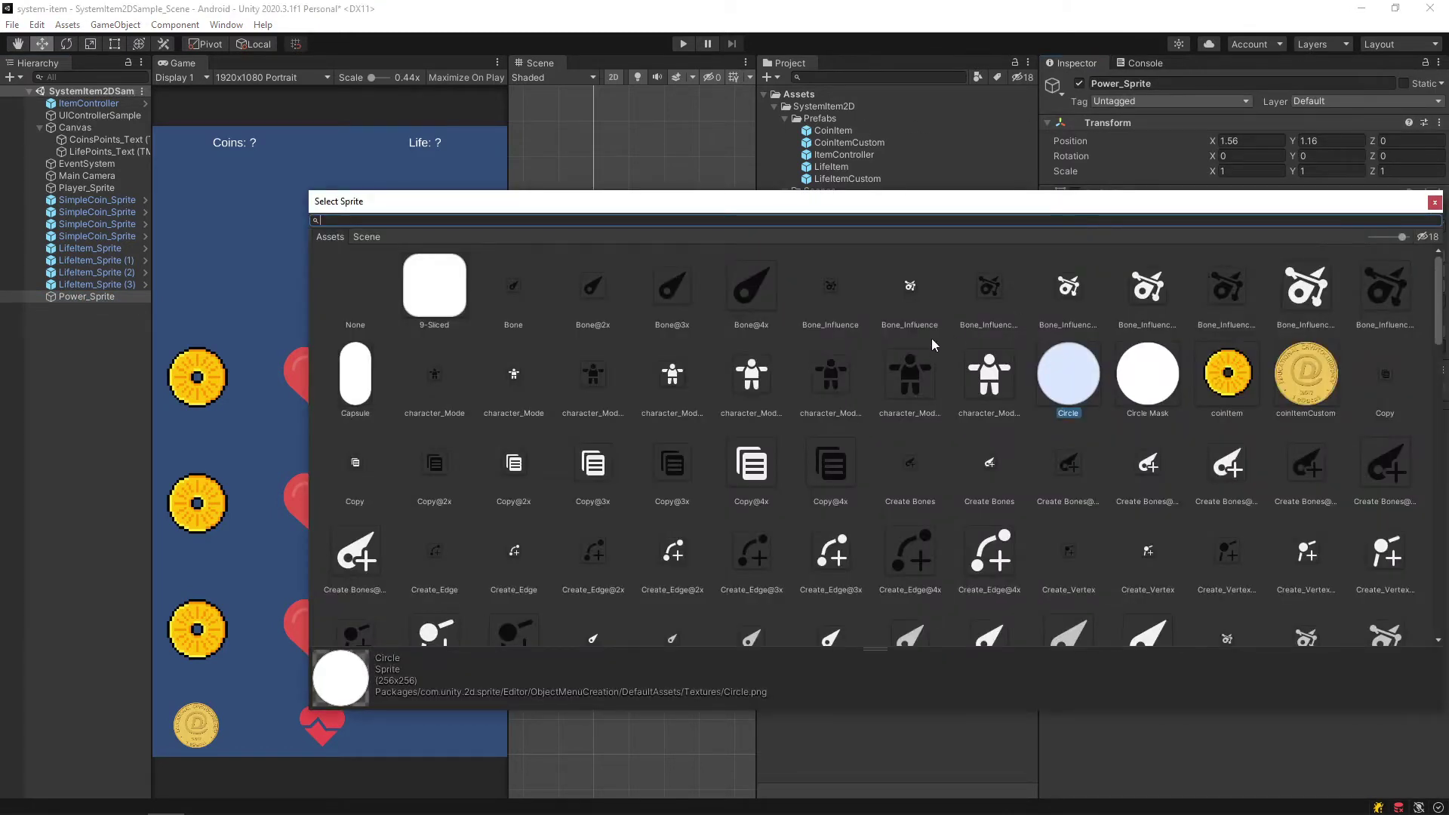
{"action": "type", "text": "power"}
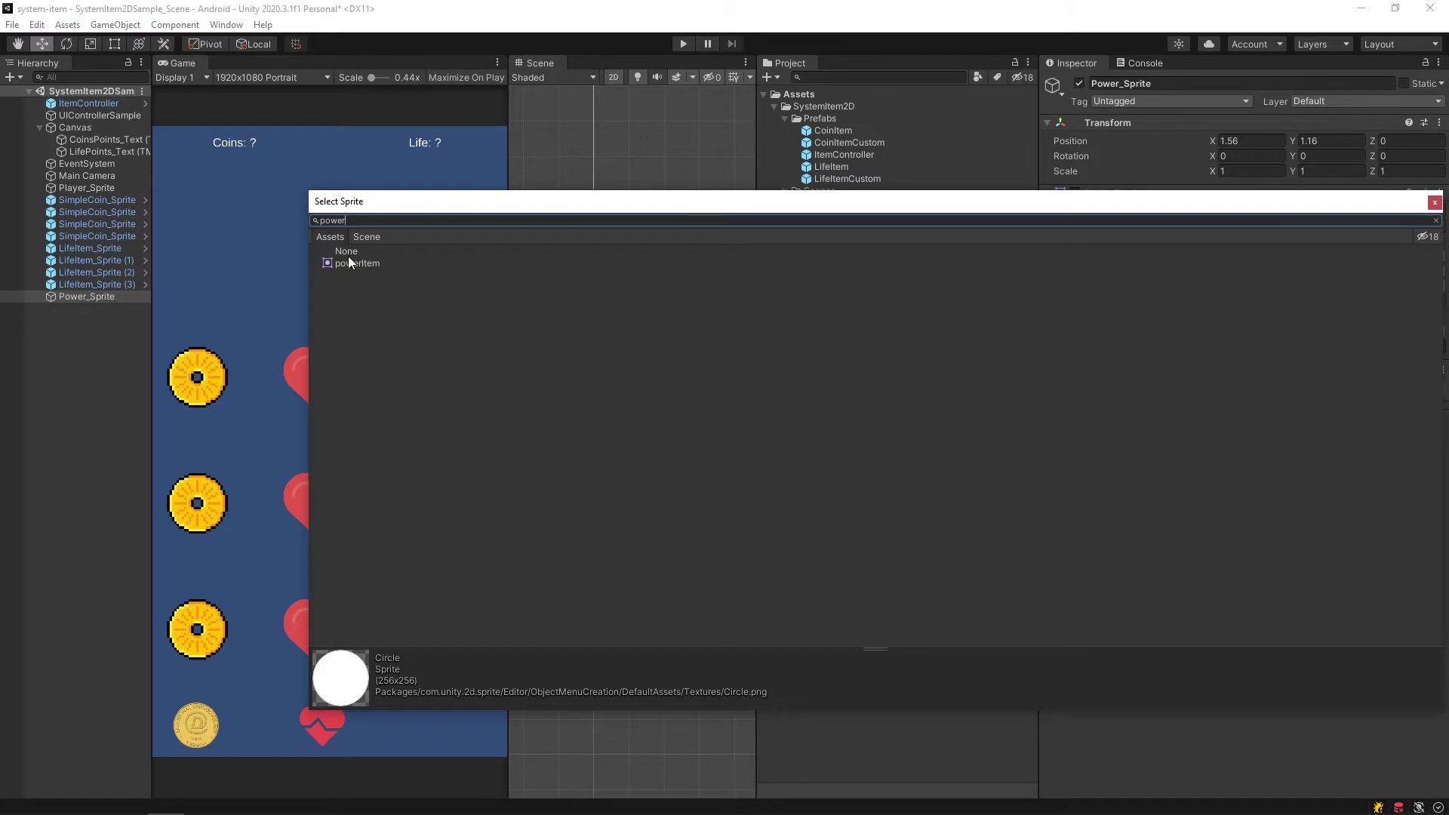
{"action": "double_click", "coordinate": [347, 253]}
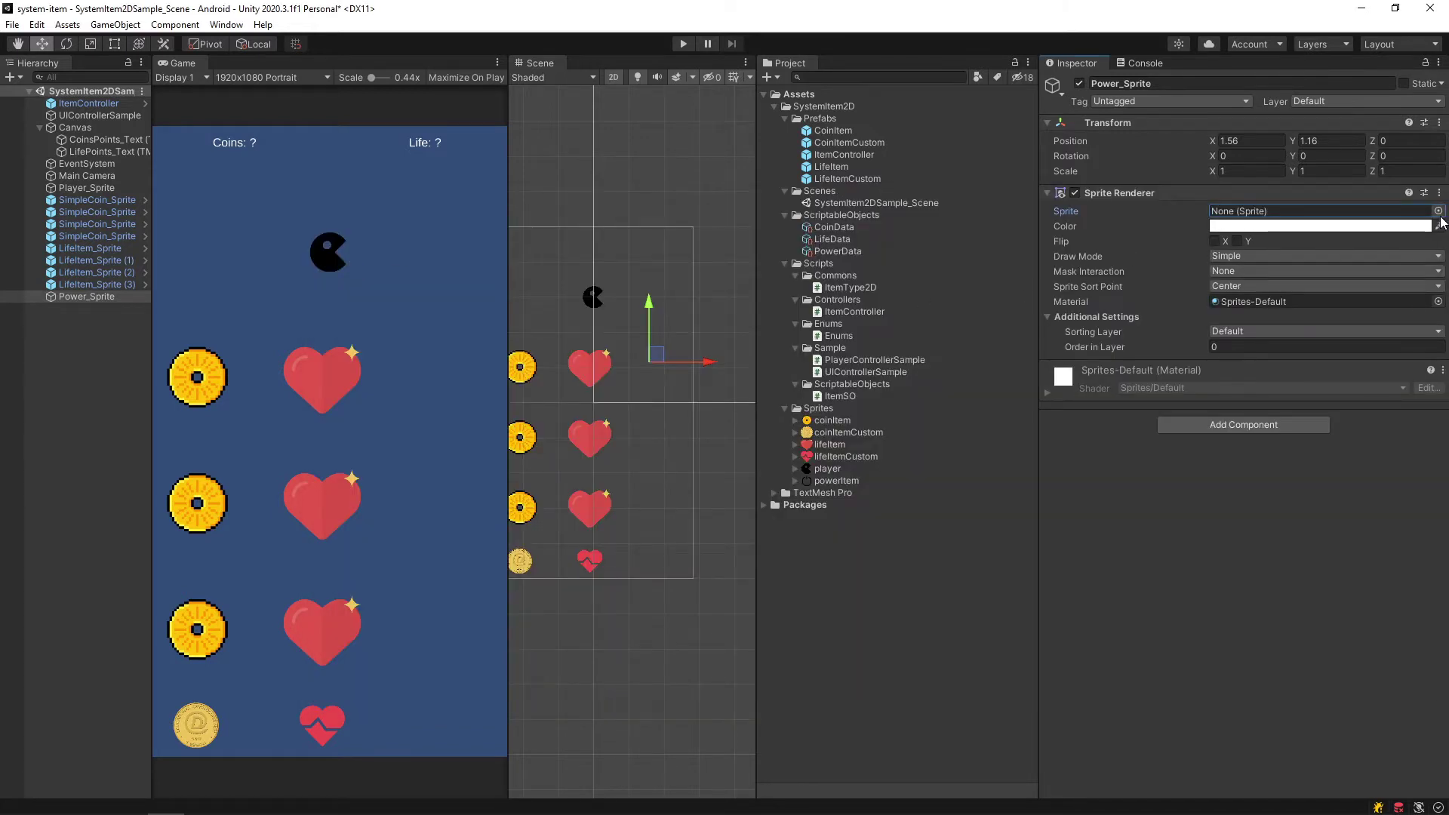
{"action": "left_click", "coordinate": [1440, 218]}
{"action": "type", "text": "powe"}
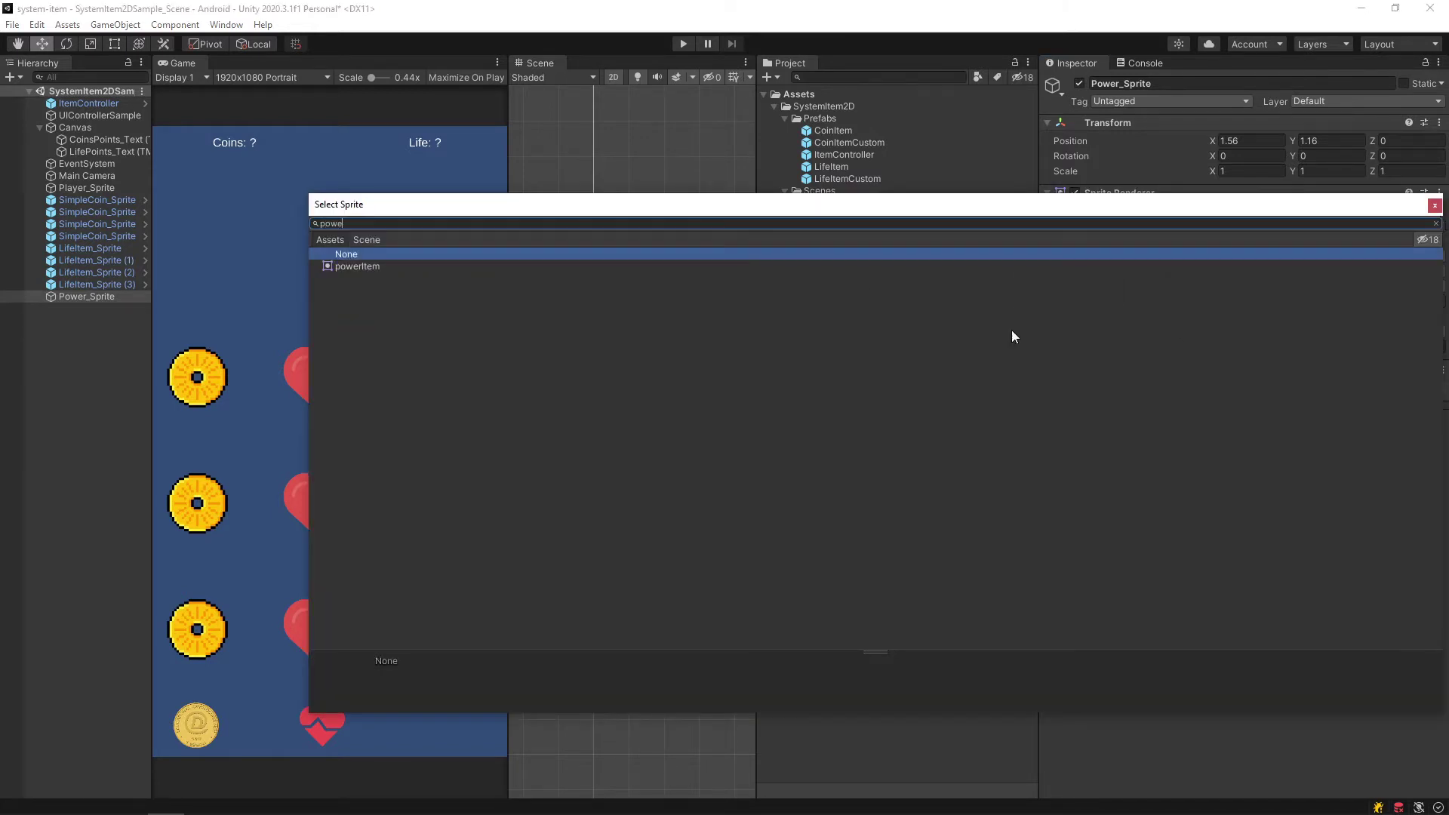
{"action": "double_click", "coordinate": [364, 265]}
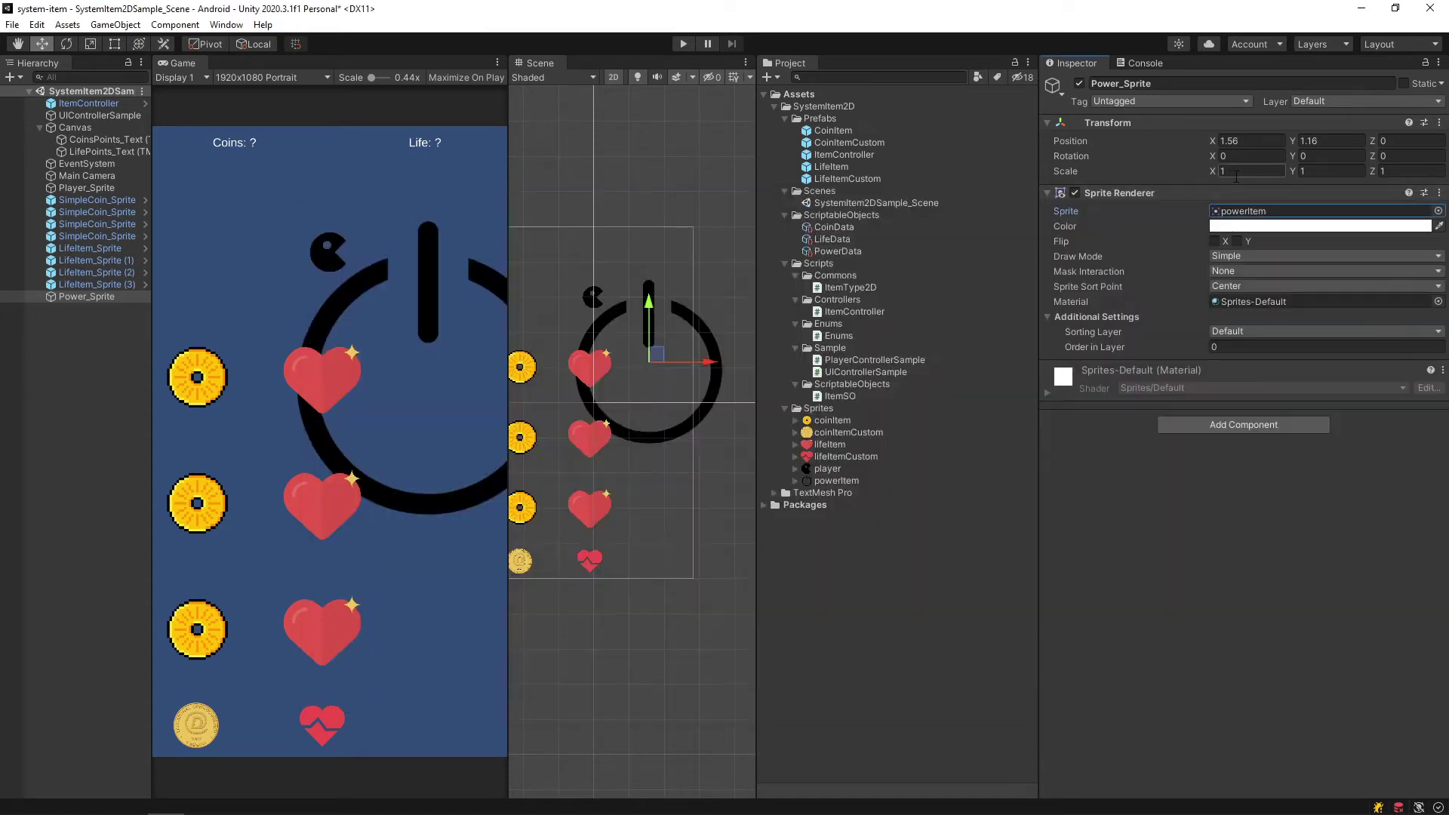
Scale Power_Sprite to 0.24 and nudge it to position 1.73, 0.97
{"action": "left_click", "coordinate": [1252, 171]}
{"action": "type", "text": "2"}
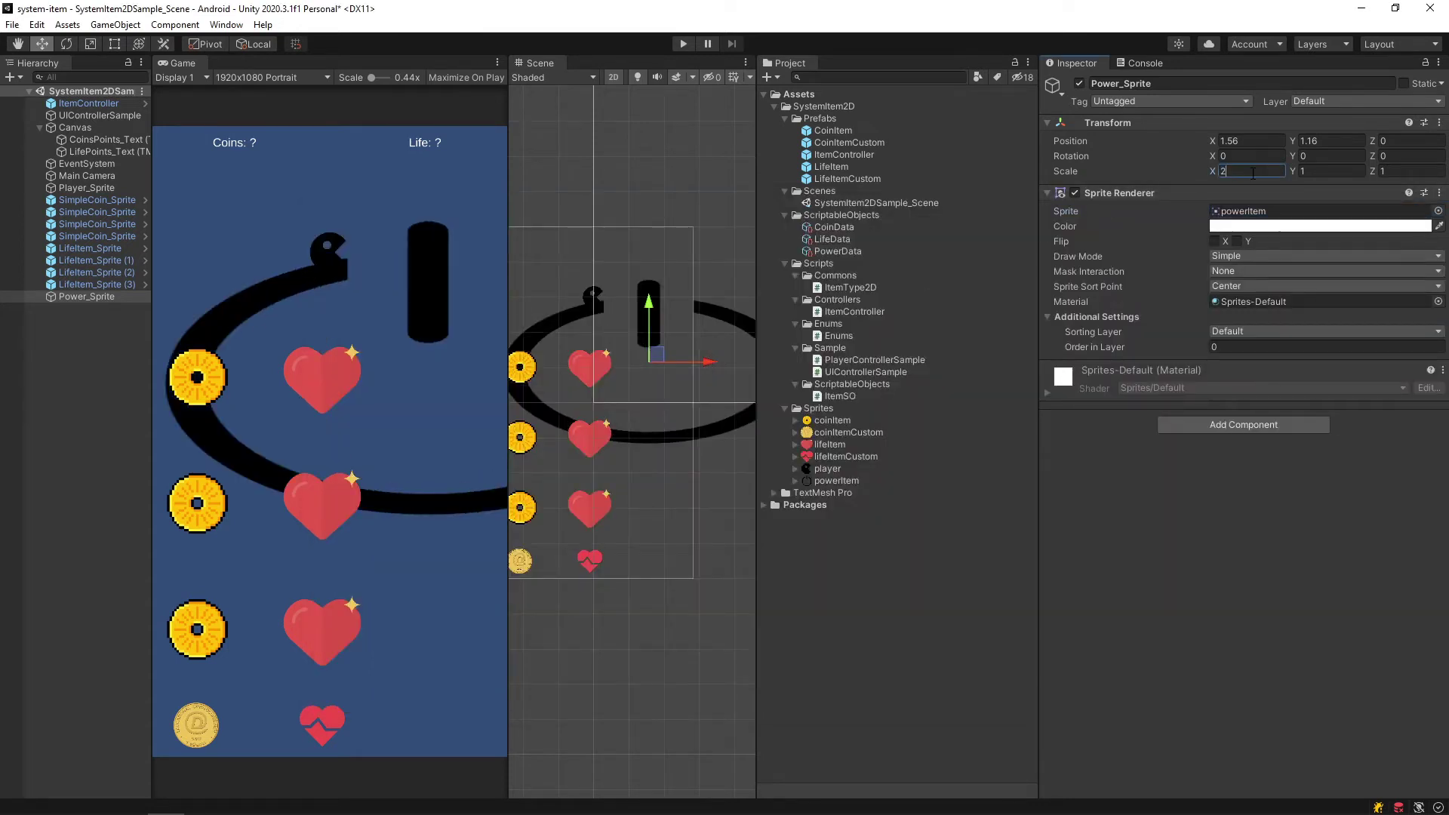
{"action": "key", "text": "BackSpace"}
{"action": "type", "text": "0.24"}
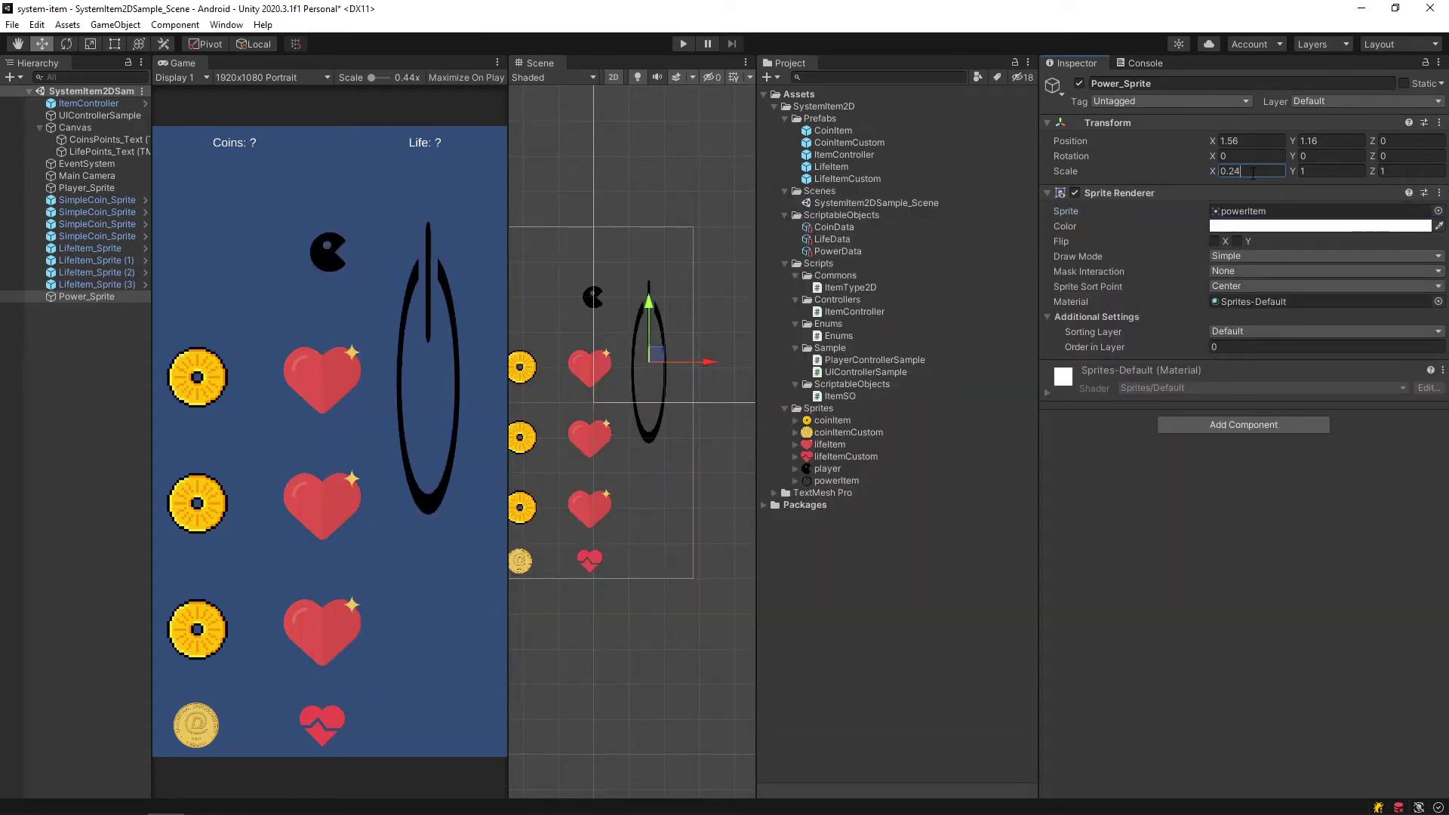
{"action": "key", "text": "Tab"}
{"action": "type", "text": "0.24"}
{"action": "key", "text": "Tab"}
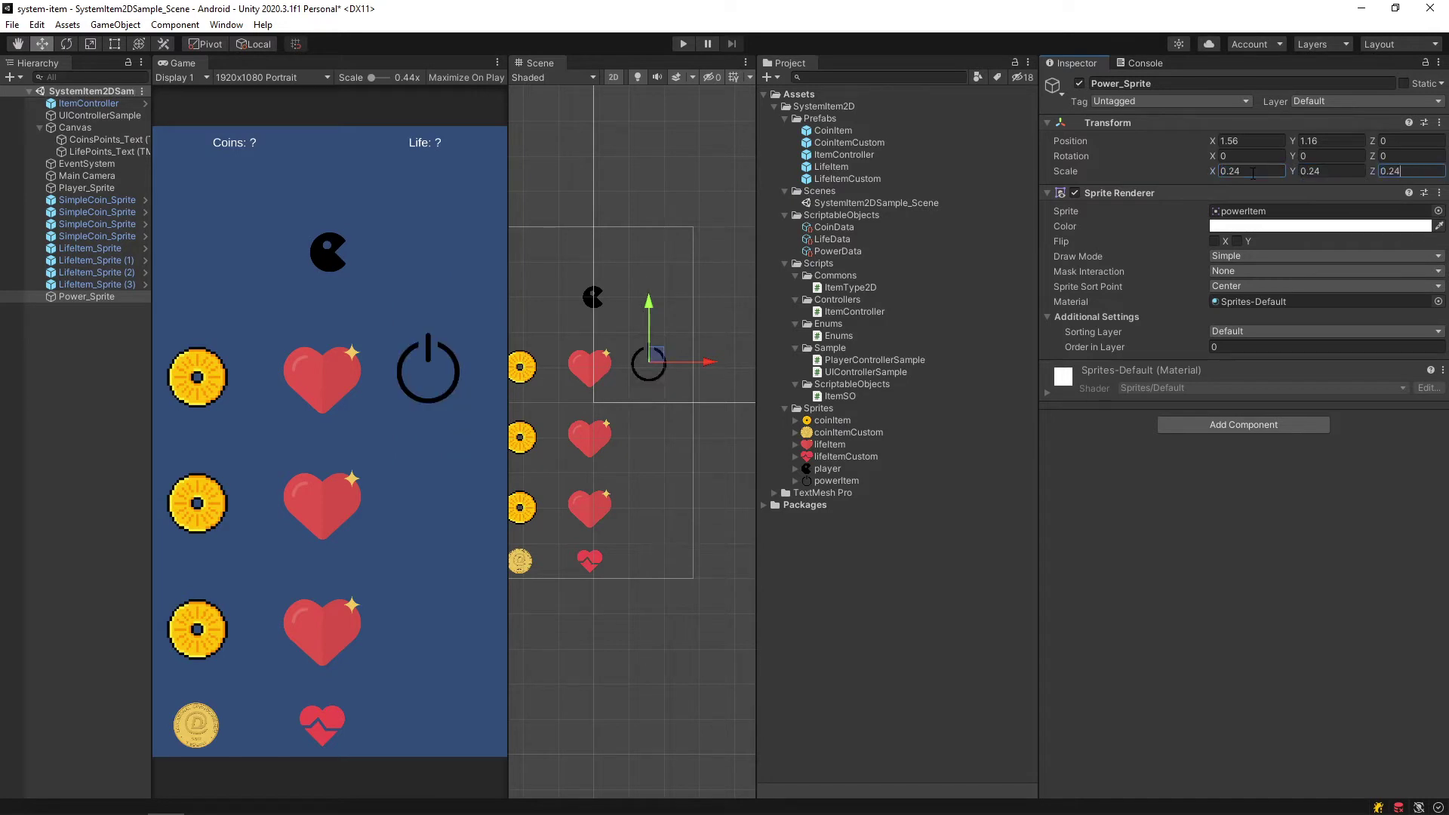
{"action": "left_click_drag", "start_coordinate": [661, 363], "coordinate": [667, 368]}
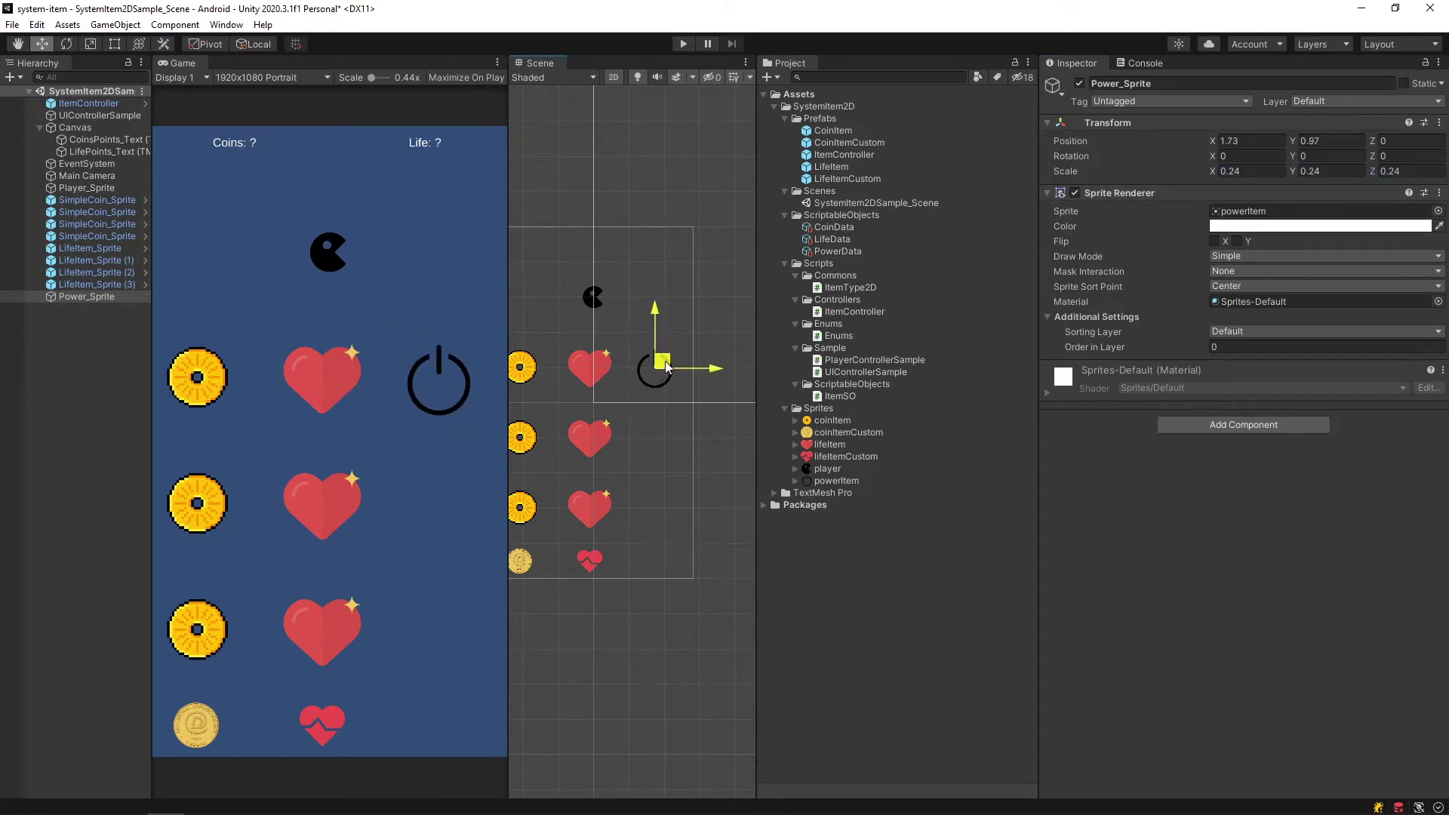
Reselect Power_Sprite and try adding the Item Type 2D component
{"action": "left_click", "coordinate": [95, 286]}
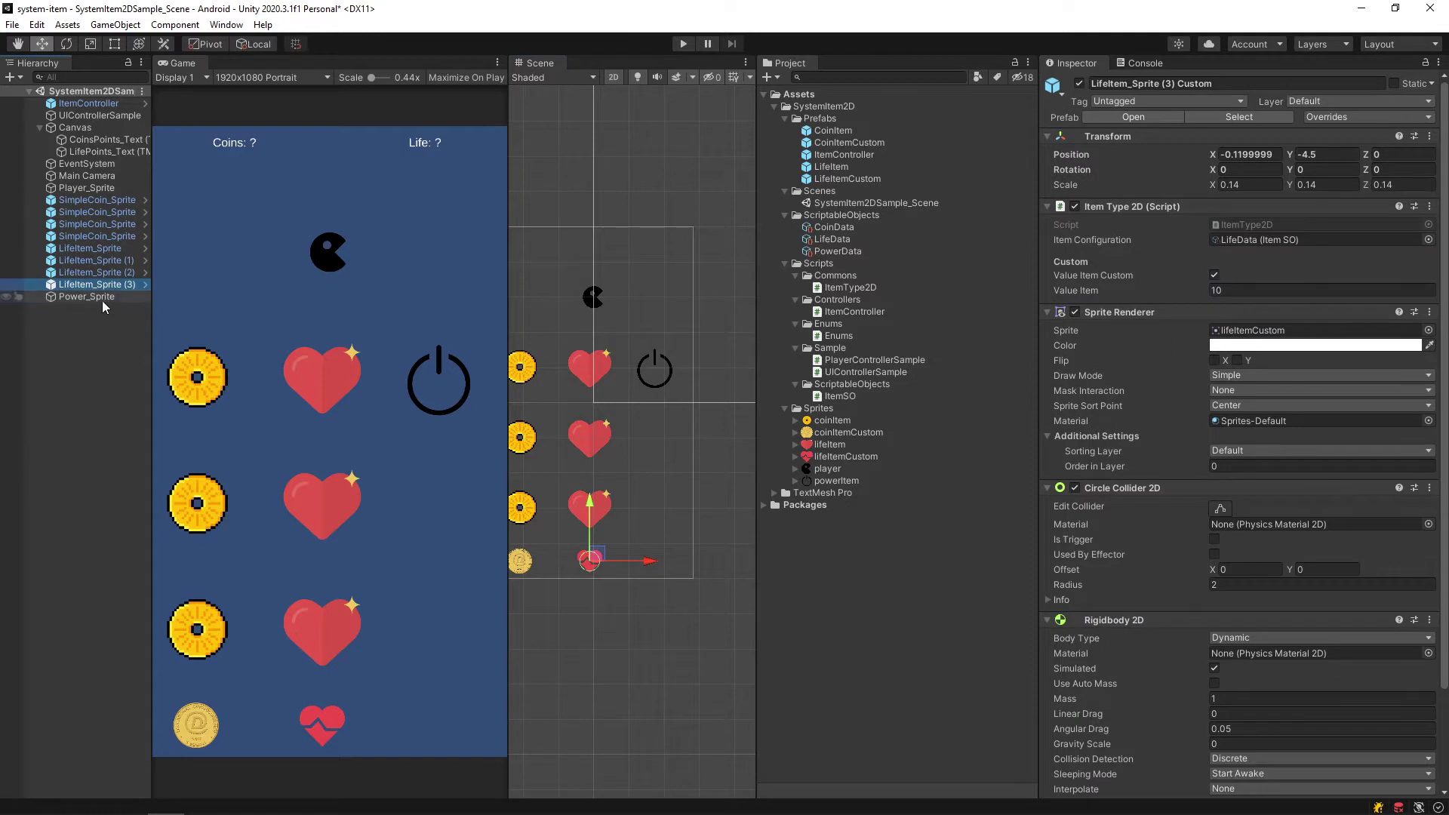
{"action": "left_click", "coordinate": [102, 299]}
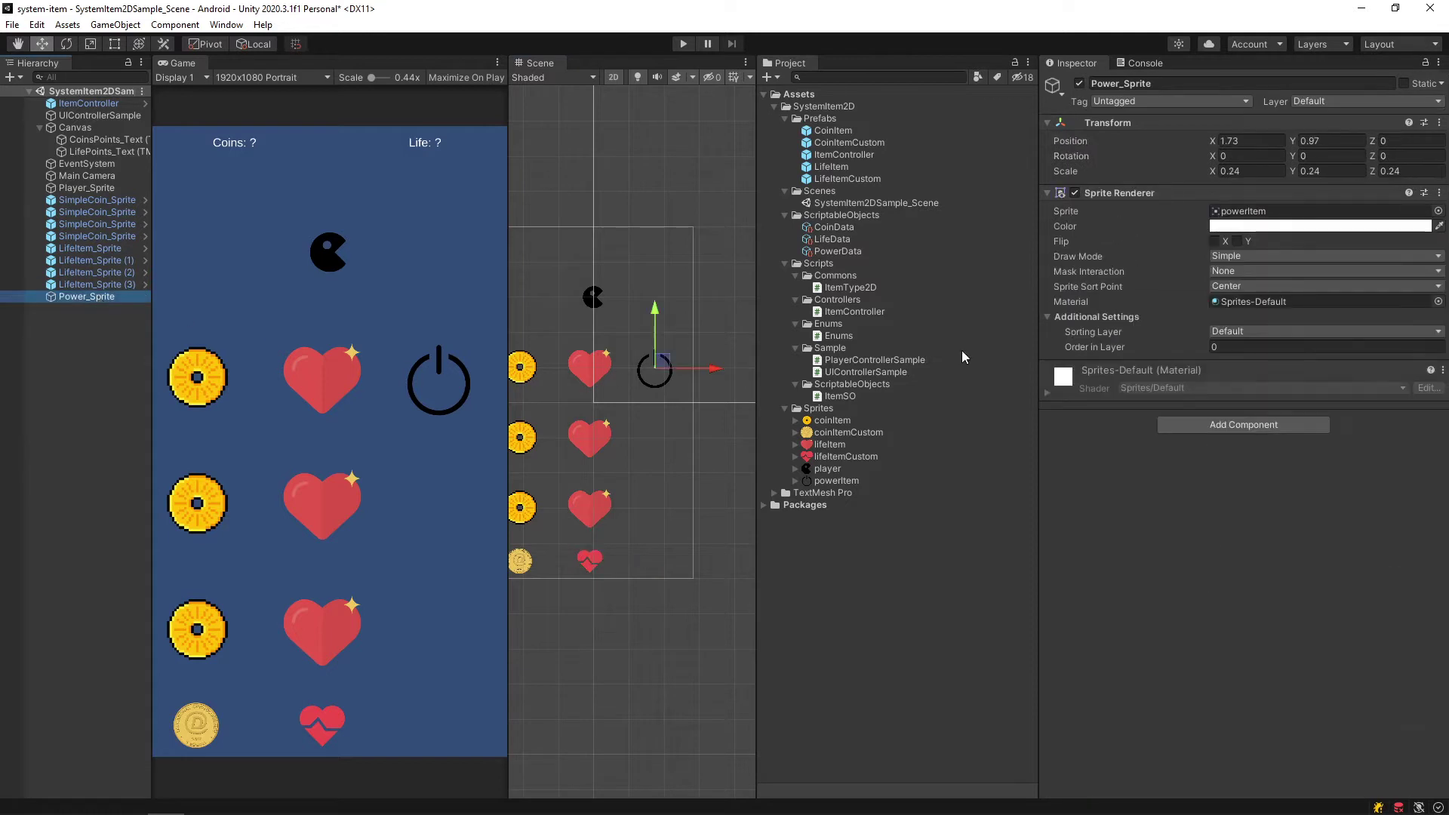
{"action": "left_click", "coordinate": [1206, 423]}
{"action": "key", "text": "Down"}
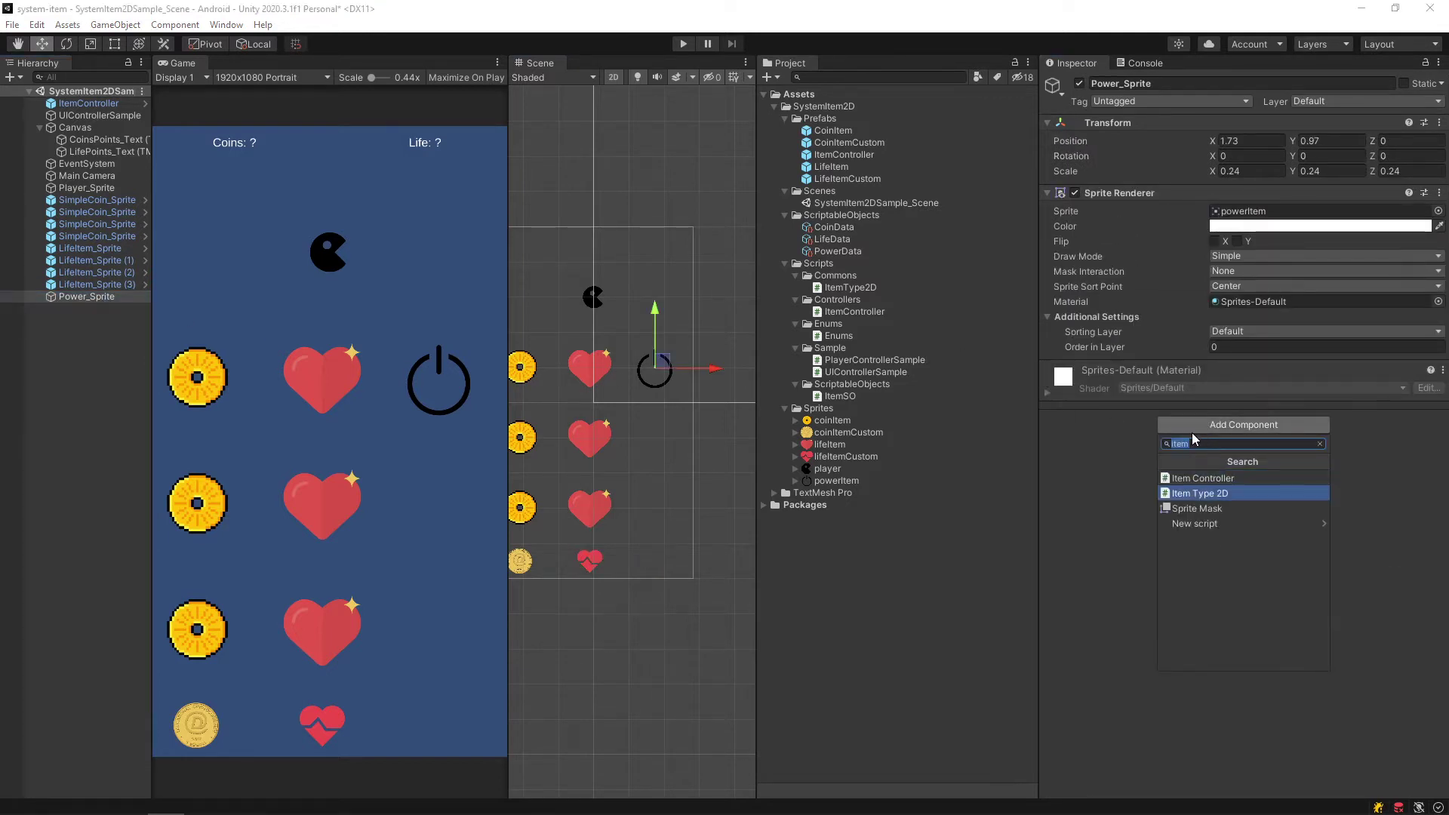
{"action": "key", "text": "Return"}
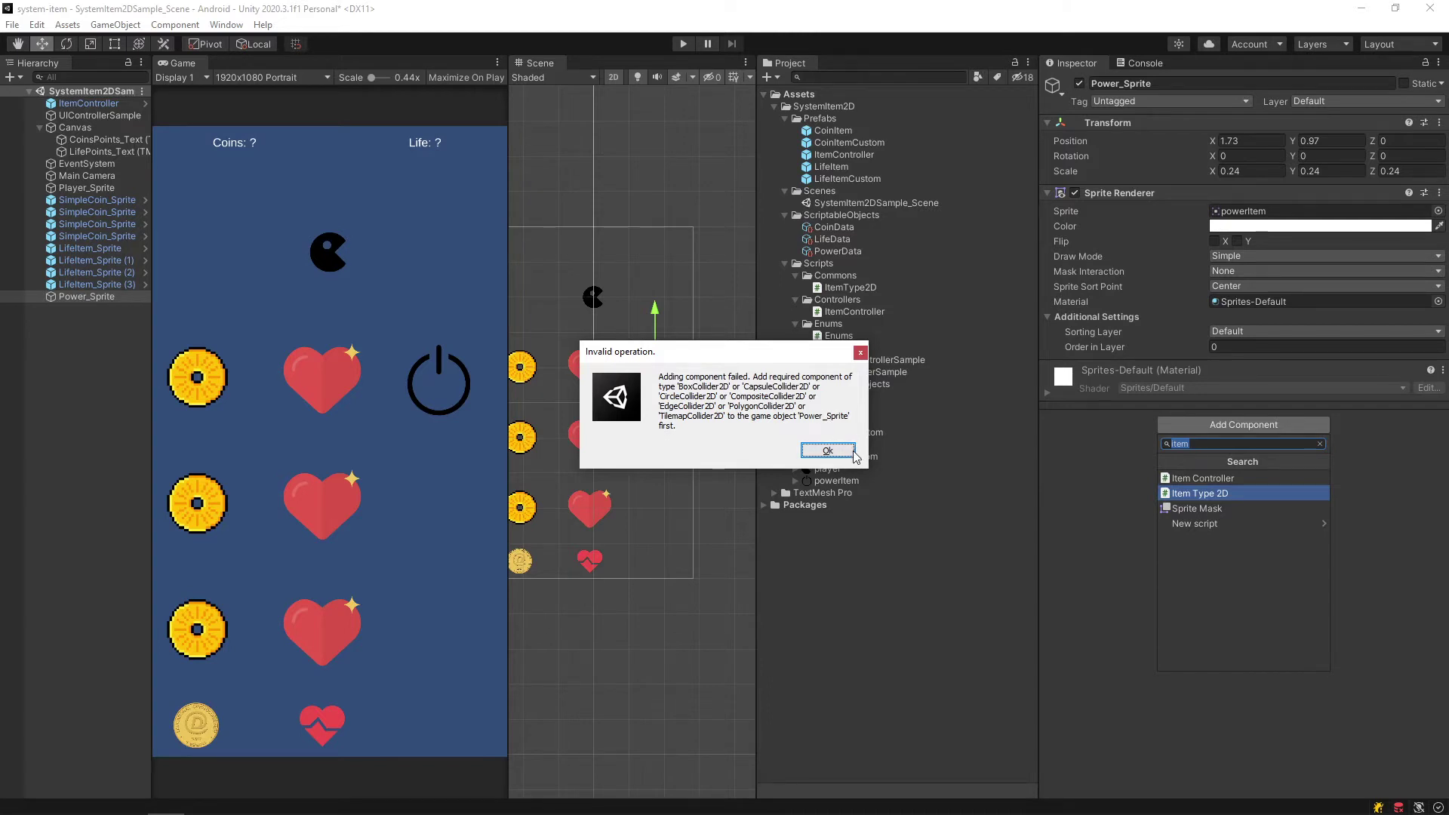
Dismiss the collider-required error and add a Circle Collider 2D
{"action": "left_click", "coordinate": [828, 450]}
{"action": "type", "text": "c"}
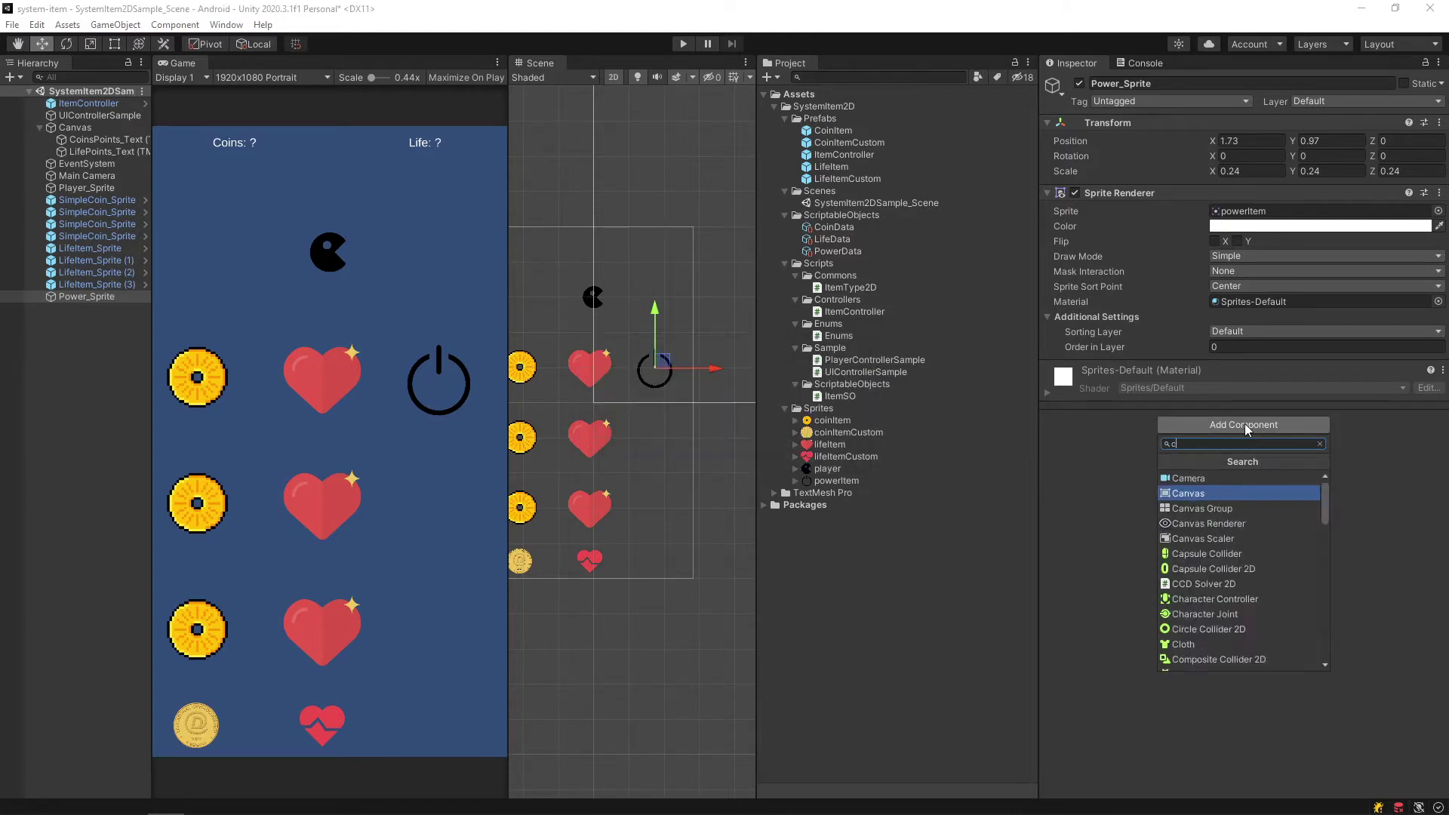
{"action": "type", "text": "ircl"}
{"action": "key", "text": "Return"}
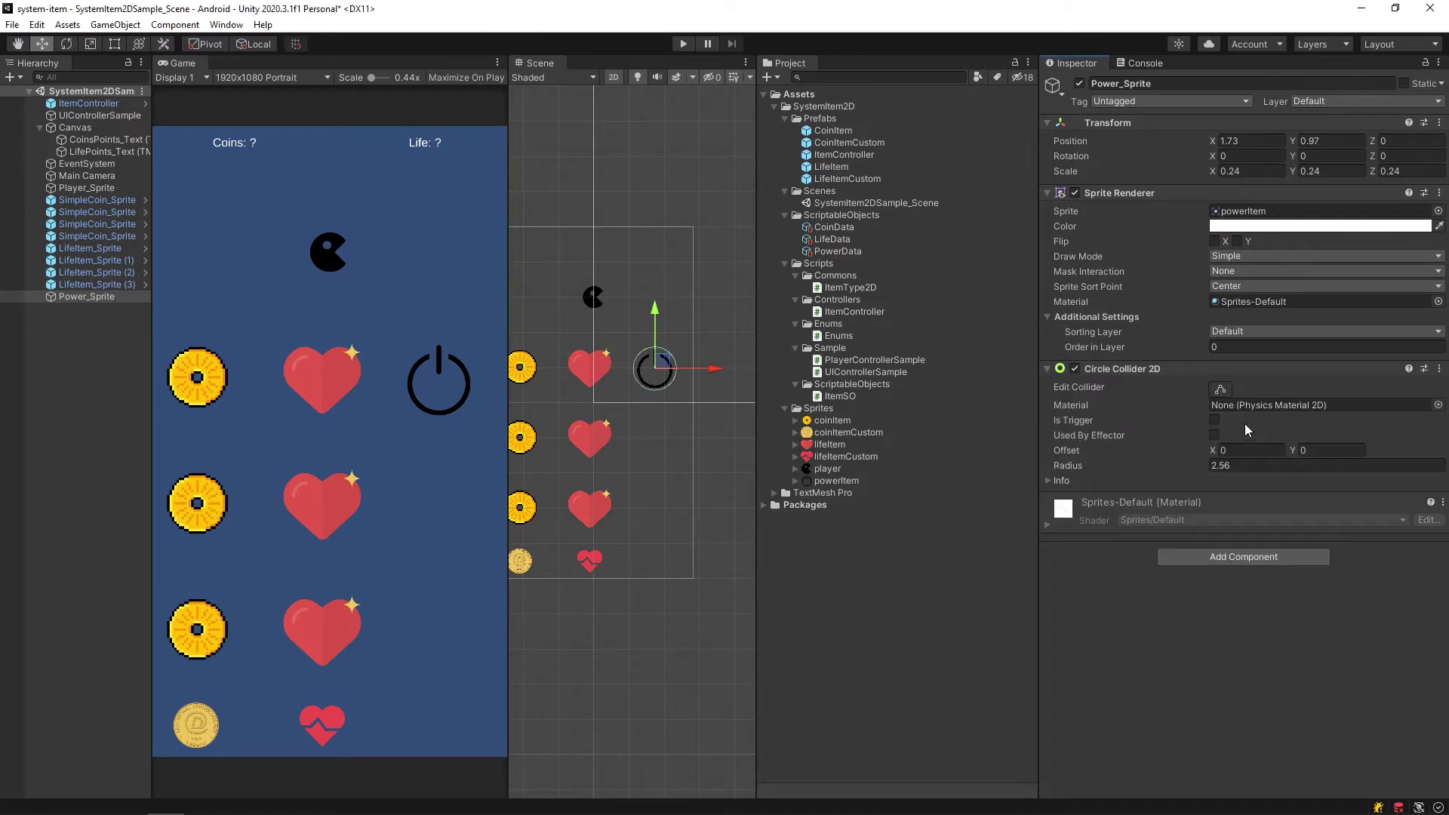
Add the Item Type 2D script, which also brings a Rigidbody 2D
{"action": "left_click", "coordinate": [1243, 556]}
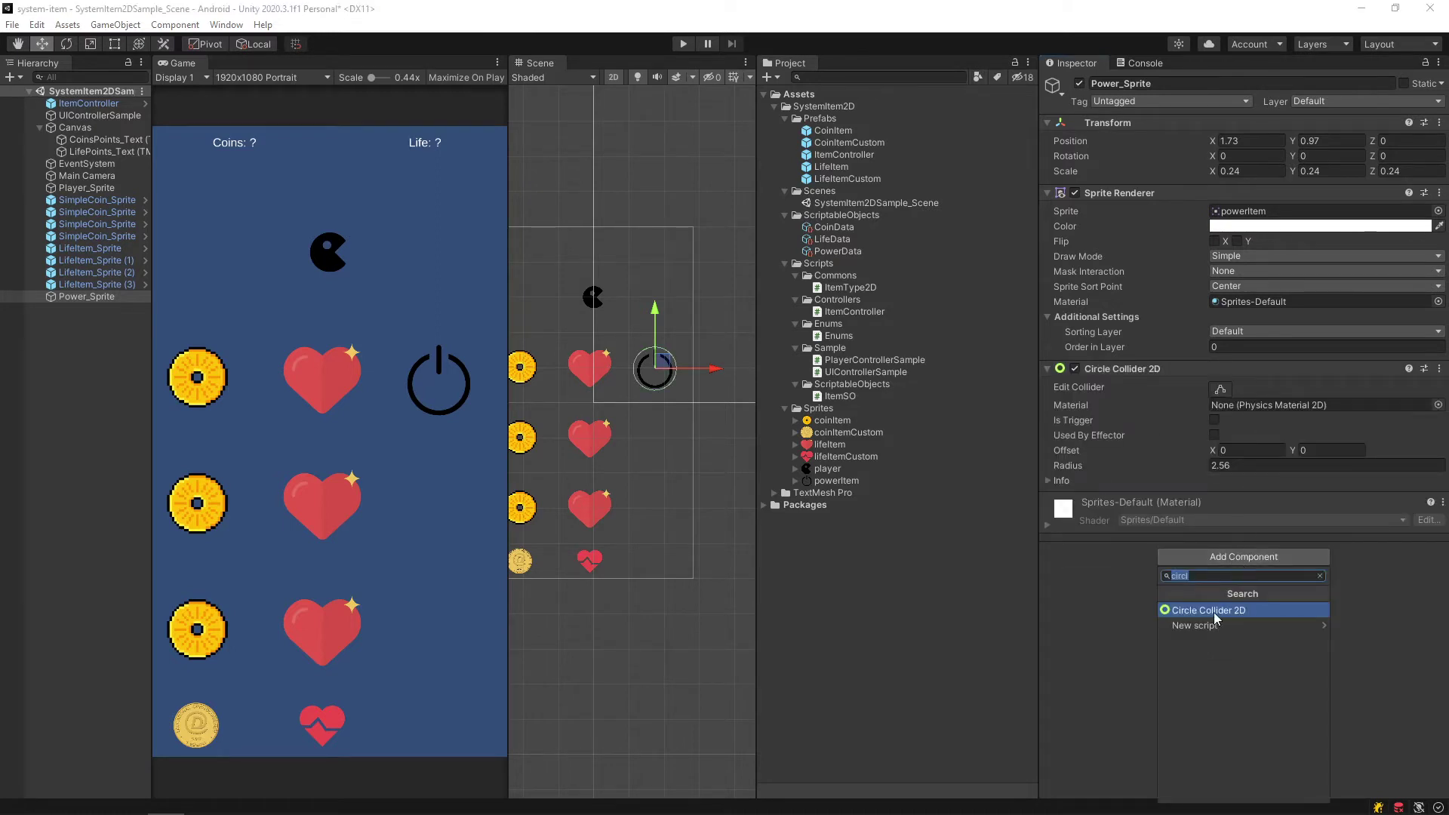
{"action": "type", "text": "item"}
{"action": "key", "text": "Down"}
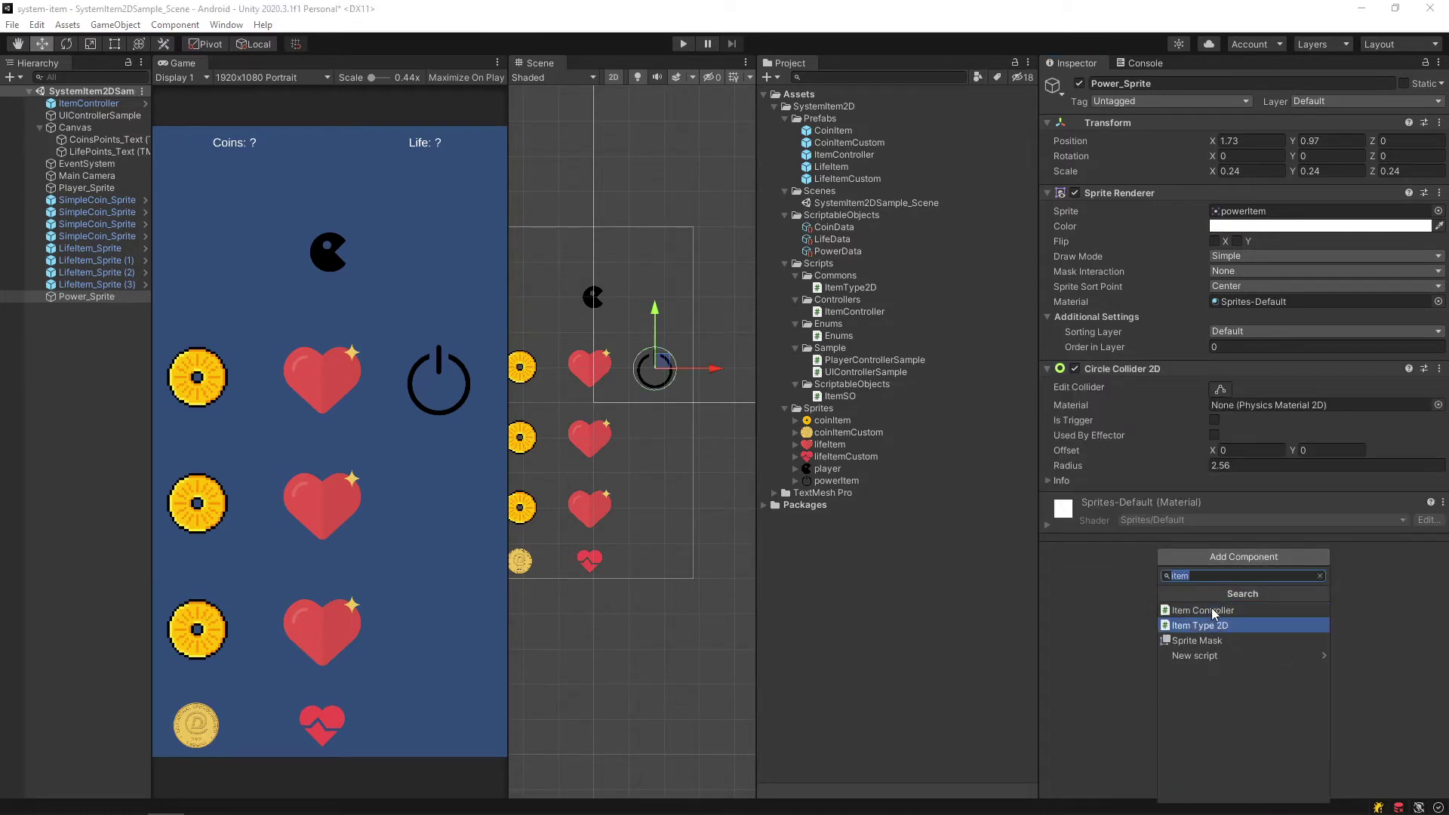
{"action": "key", "text": "Return"}
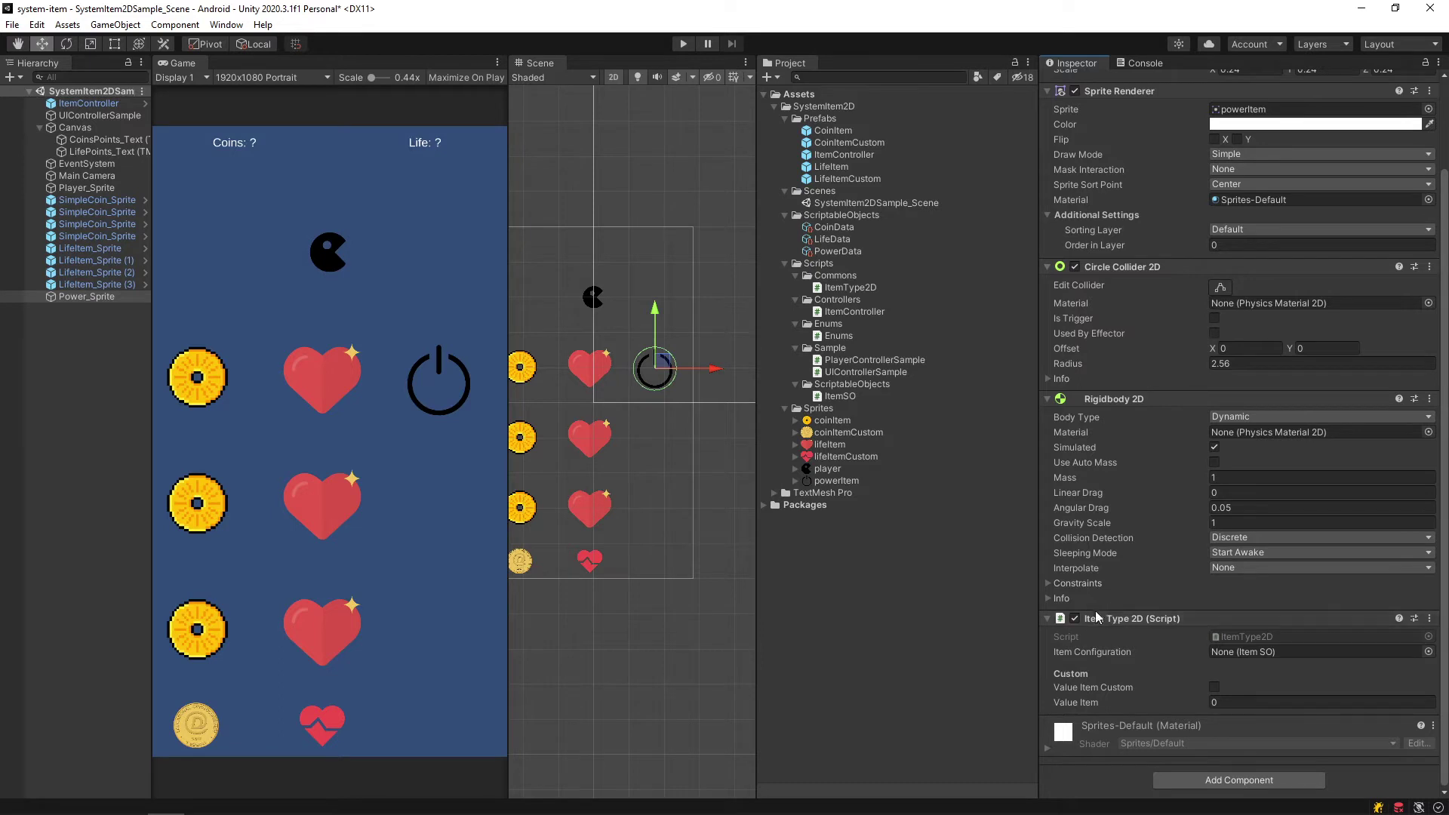
Set the Rigidbody 2D Gravity Scale to 0 and save the scene
{"action": "left_click", "coordinate": [1222, 523]}
{"action": "double_click", "coordinate": [1223, 523]}
{"action": "type", "text": "0"}
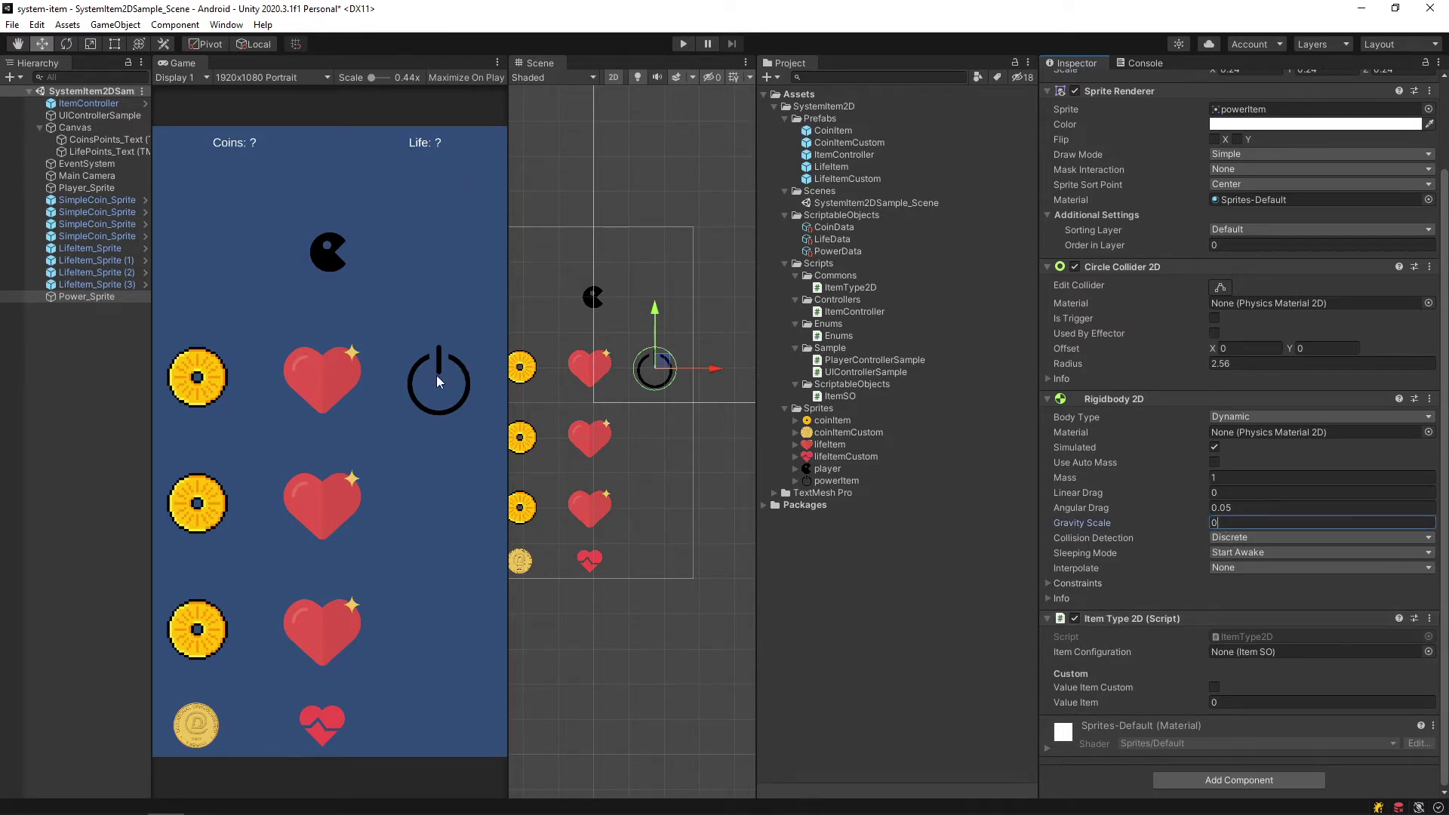
{"action": "key", "text": "Return"}
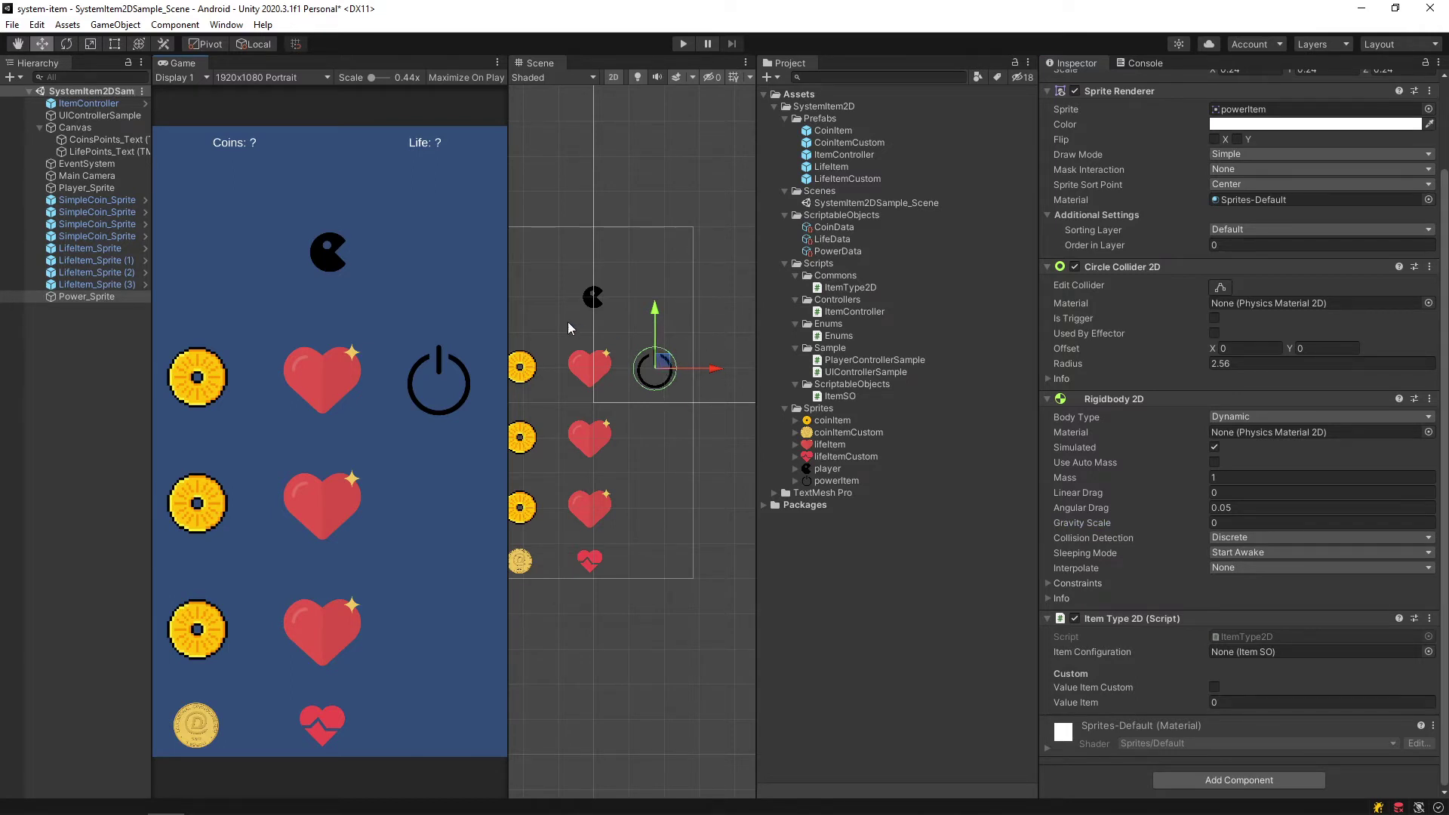
{"action": "key", "text": "ctrl+s"}
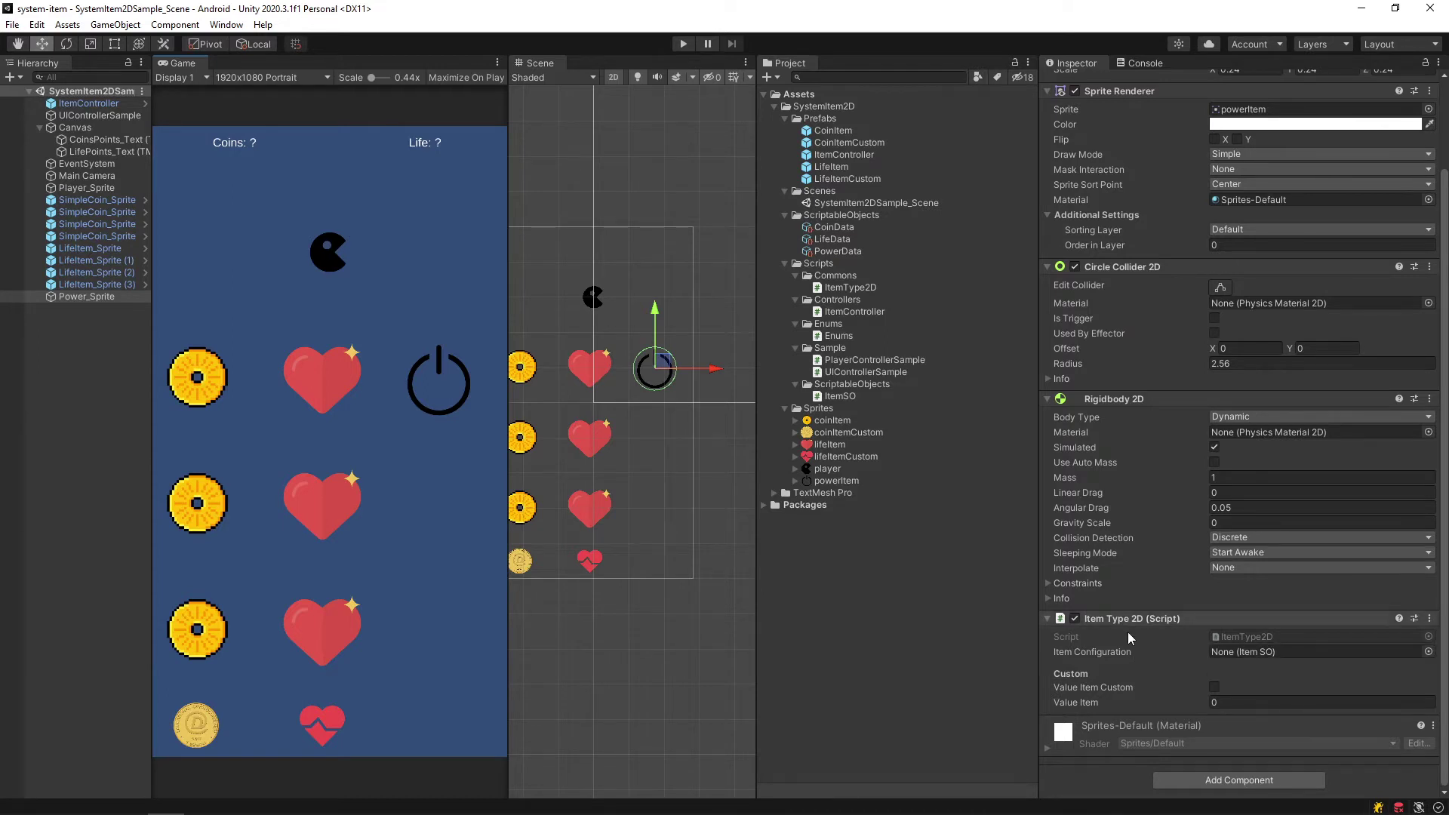
{"action": "scroll", "coordinate": [1137, 650], "scroll_direction": "up", "scroll_amount": 3}
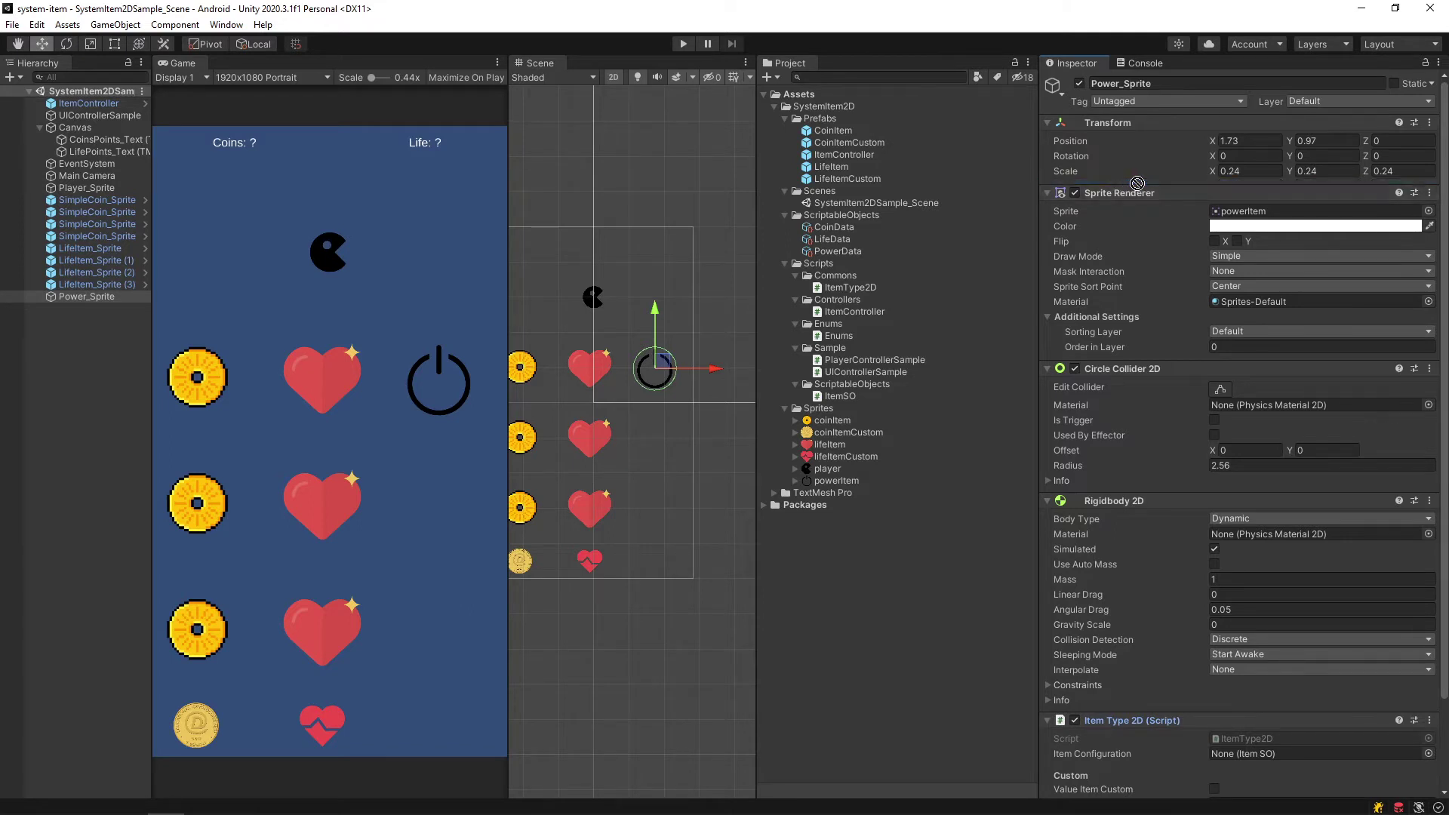
Move Item Type 2D beneath Transform, collapse all components, then expand Item Type 2D
{"action": "left_click_drag", "start_coordinate": [1119, 185], "coordinate": [1164, 189]}
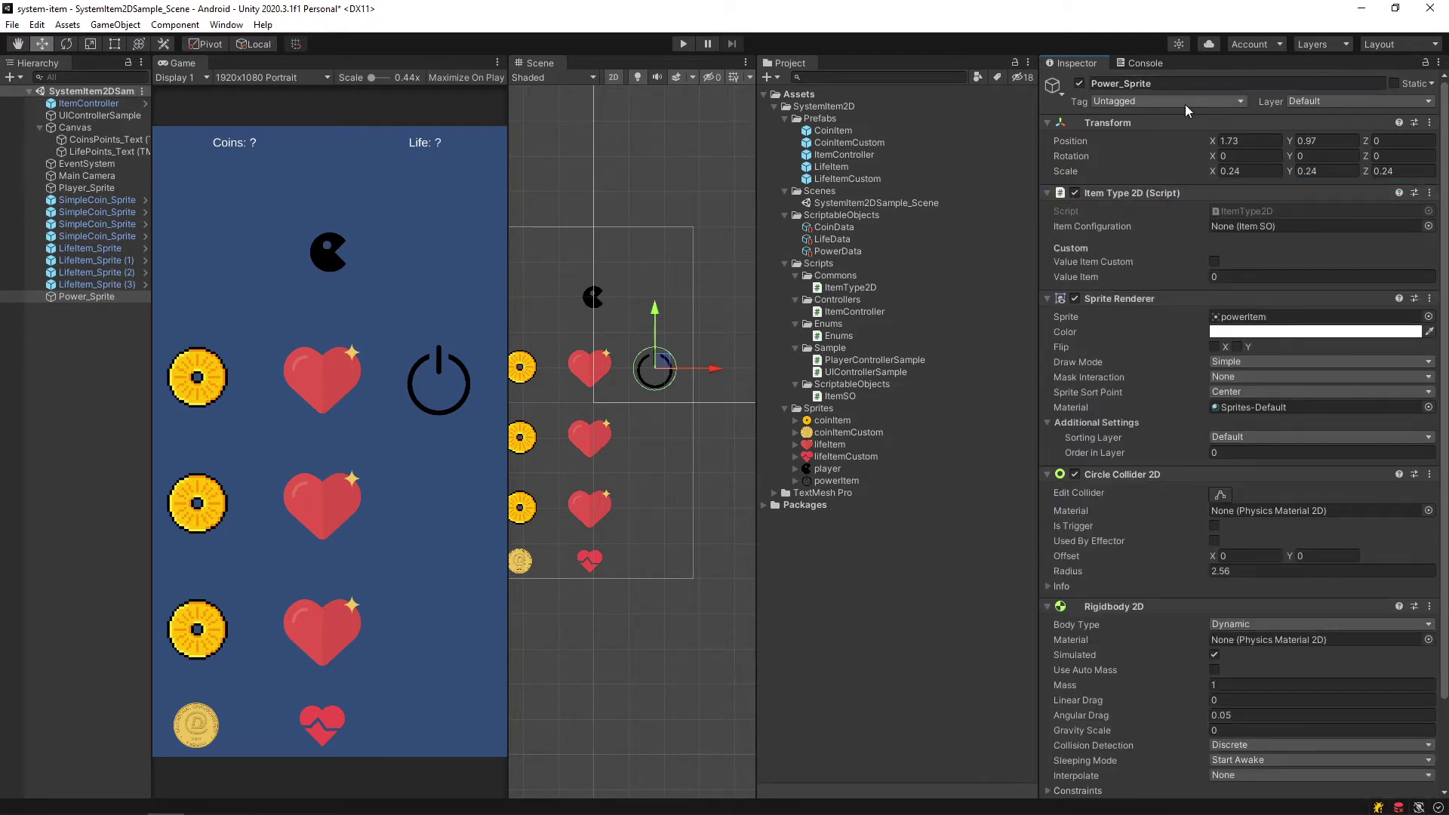
{"action": "right_click", "coordinate": [1079, 65]}
{"action": "left_click", "coordinate": [1143, 145]}
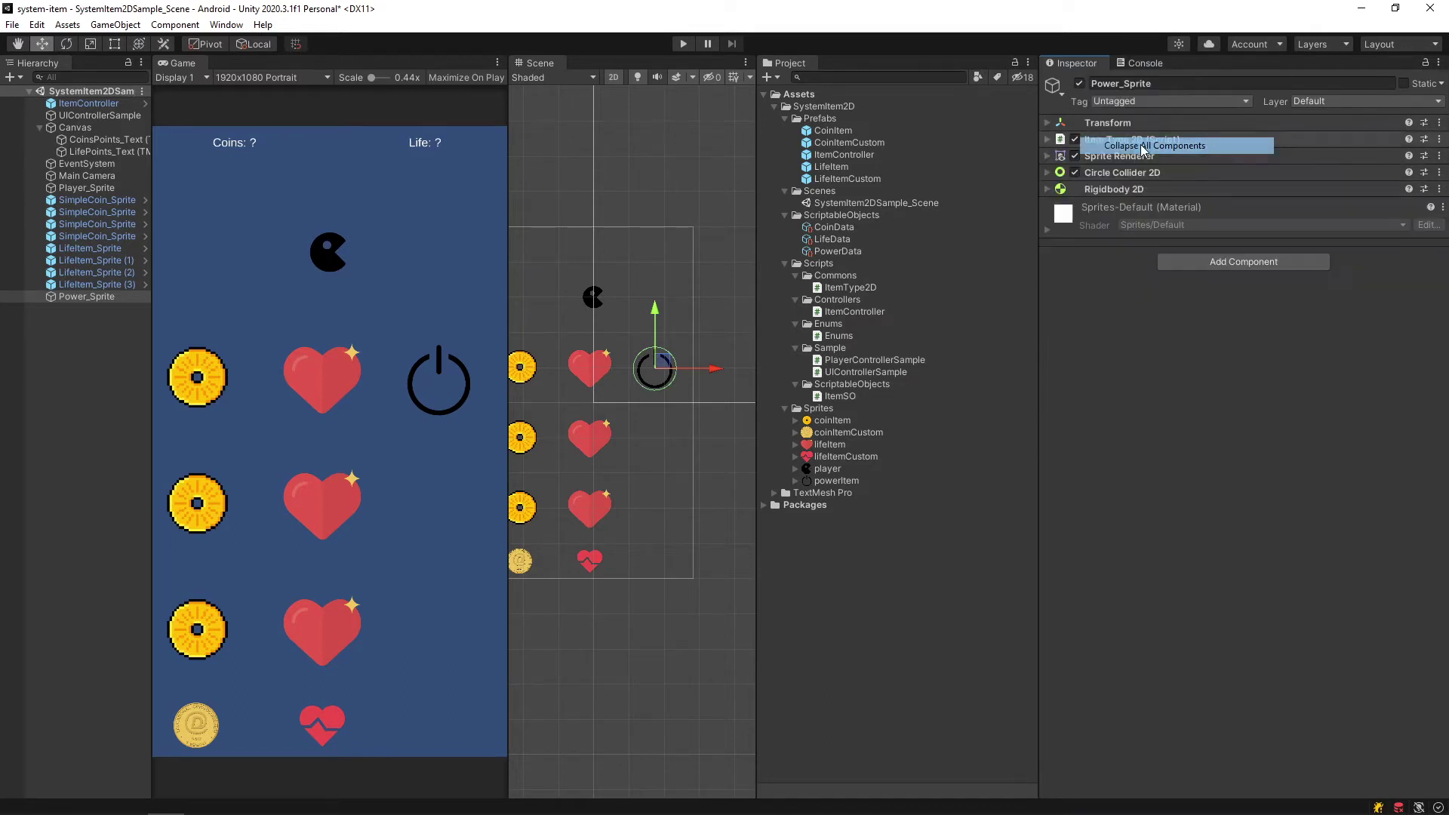
{"action": "left_click", "coordinate": [1049, 141]}
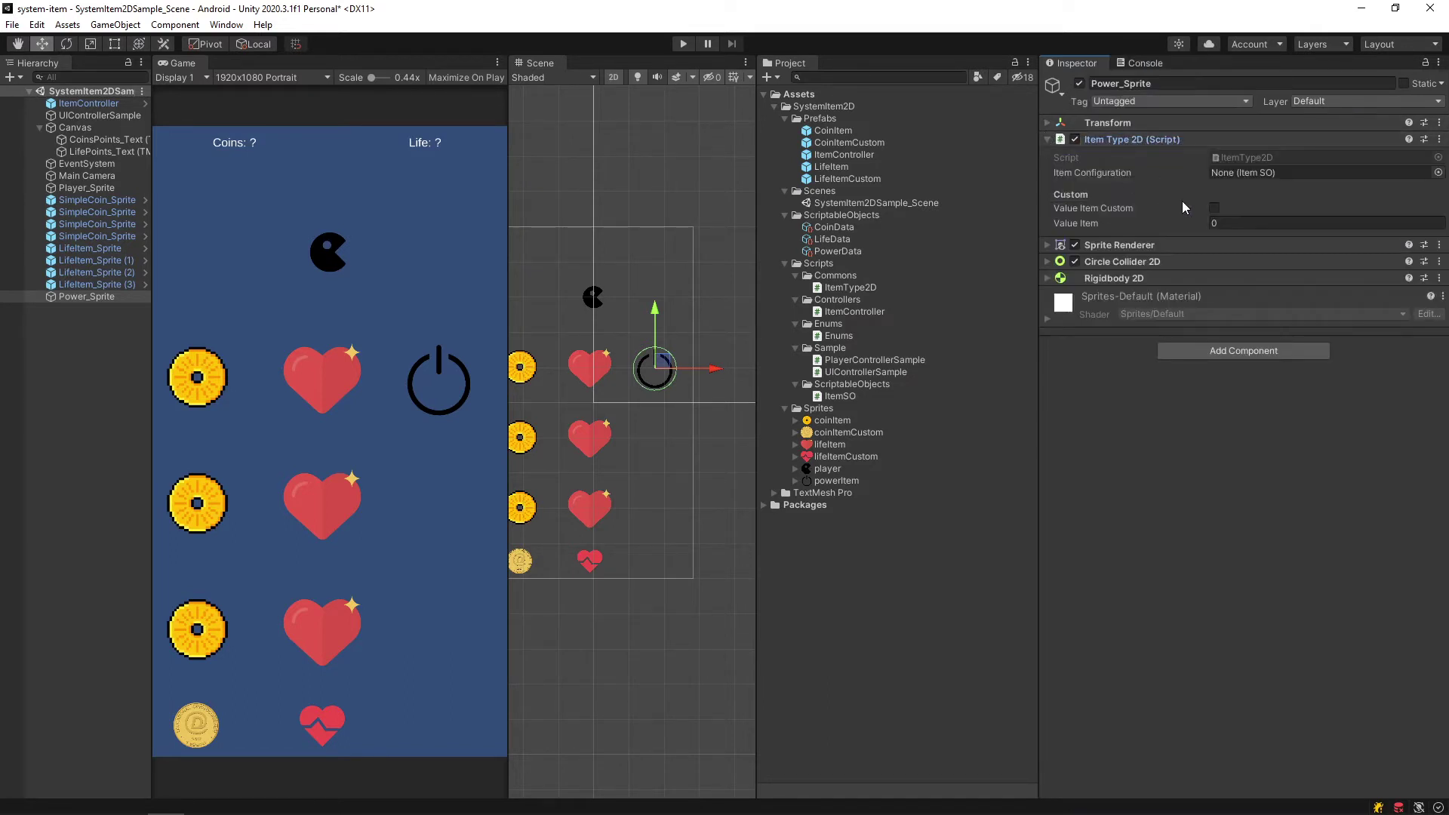
{"action": "left_click", "coordinate": [1080, 173]}
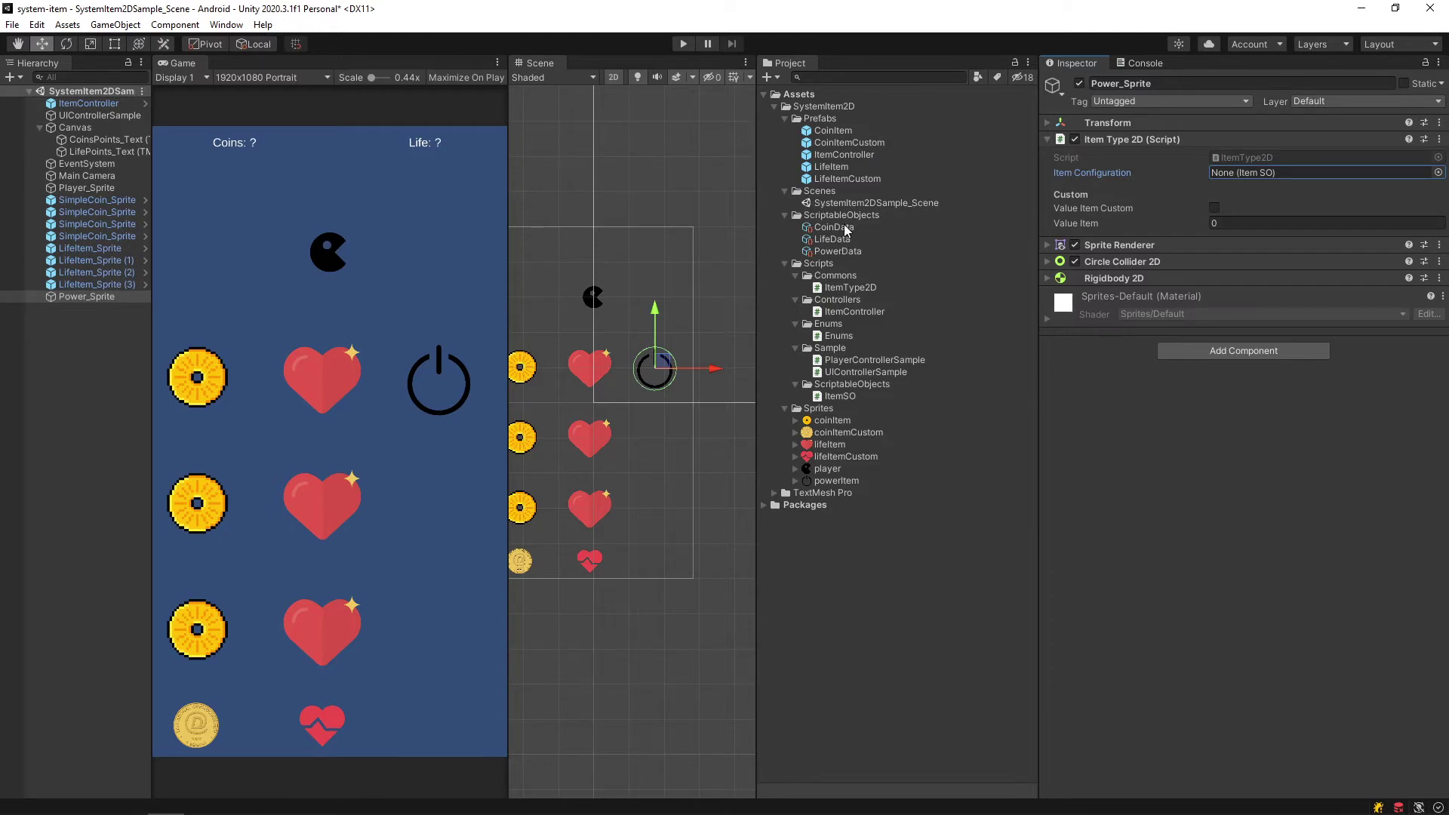
Delete the PowerData asset and open Enums.cs in the code editor
{"action": "left_click", "coordinate": [845, 253]}
{"action": "key", "text": "Delete"}
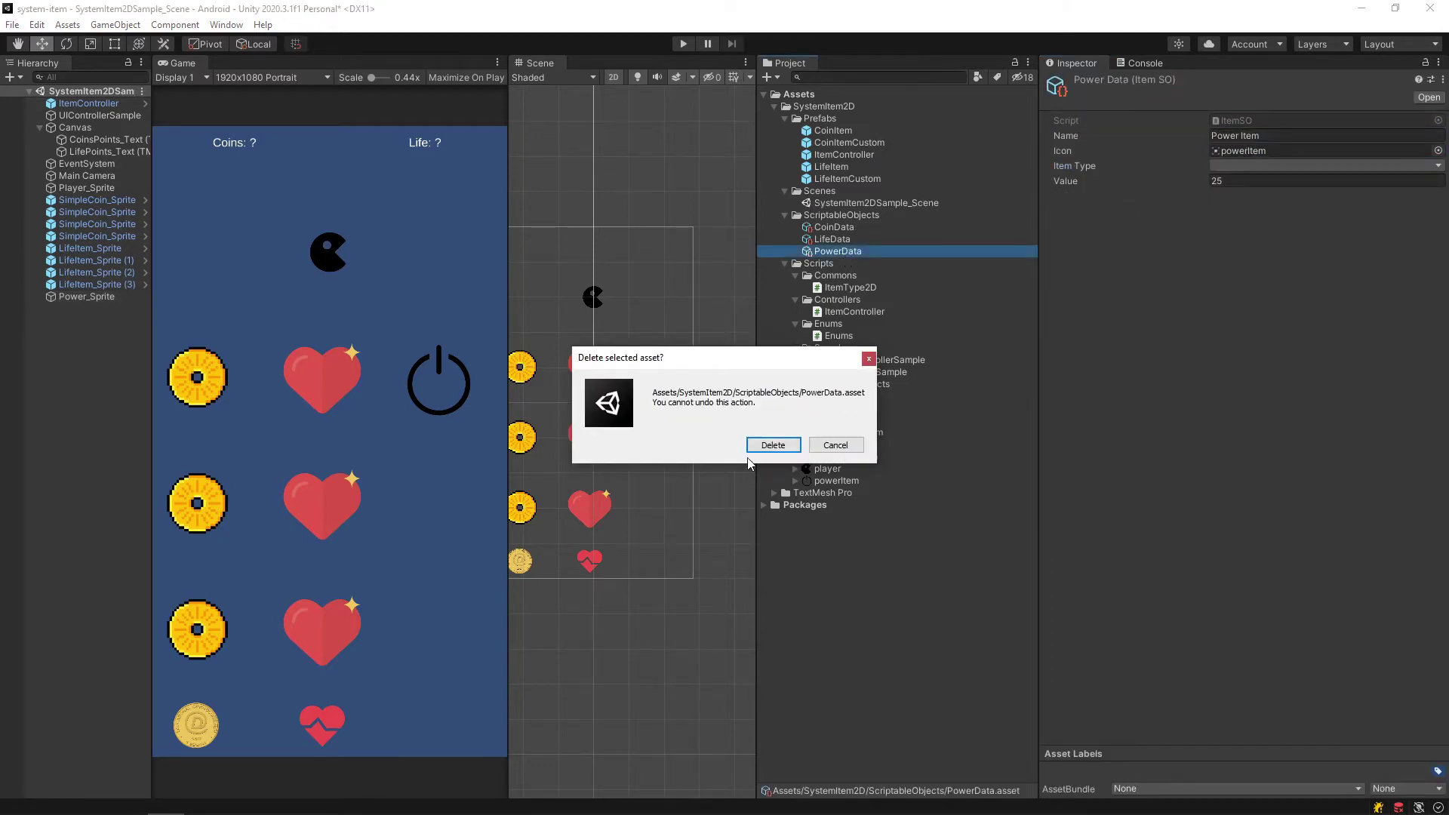
{"action": "left_click", "coordinate": [771, 445]}
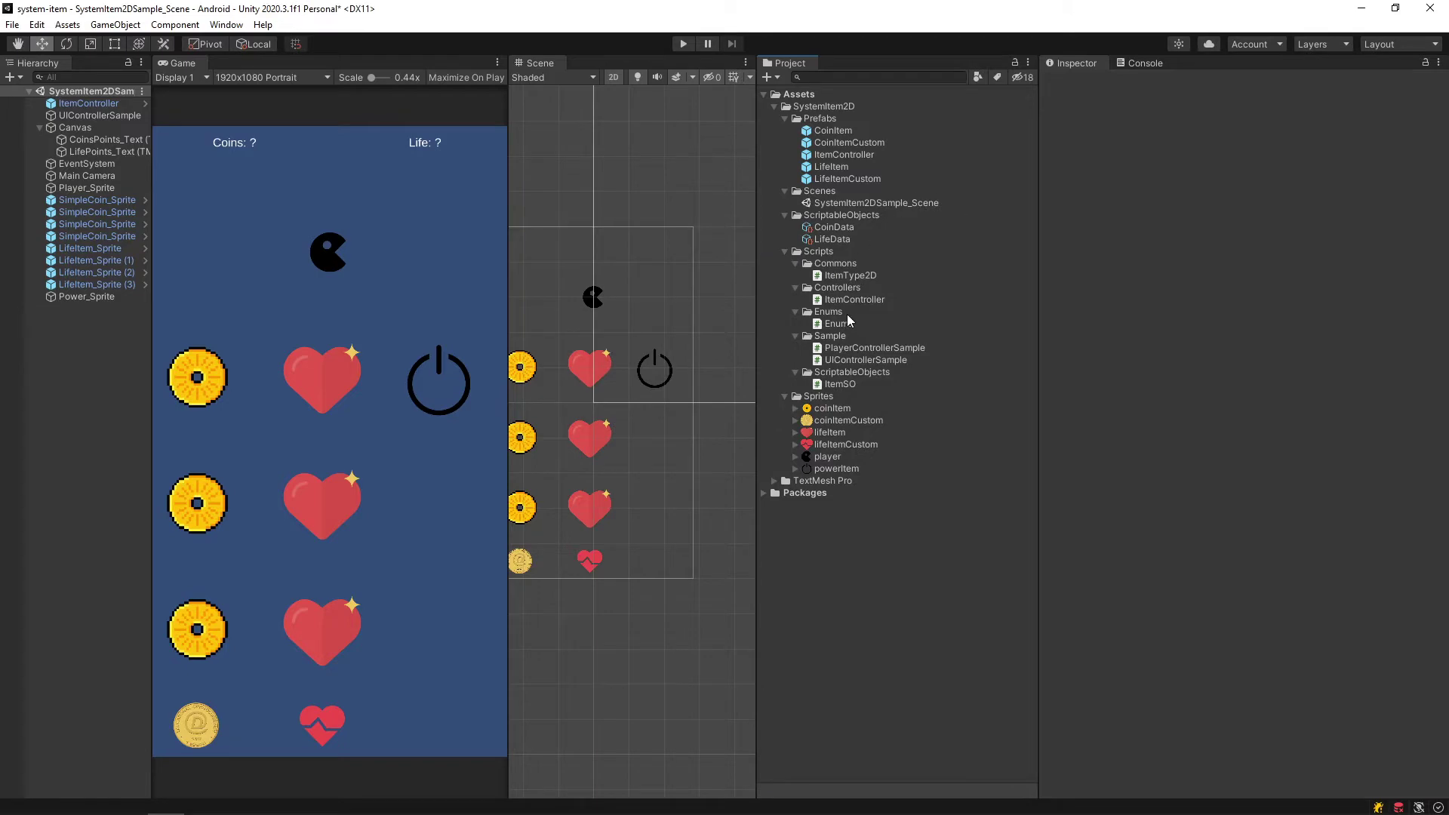
{"action": "left_click", "coordinate": [841, 325]}
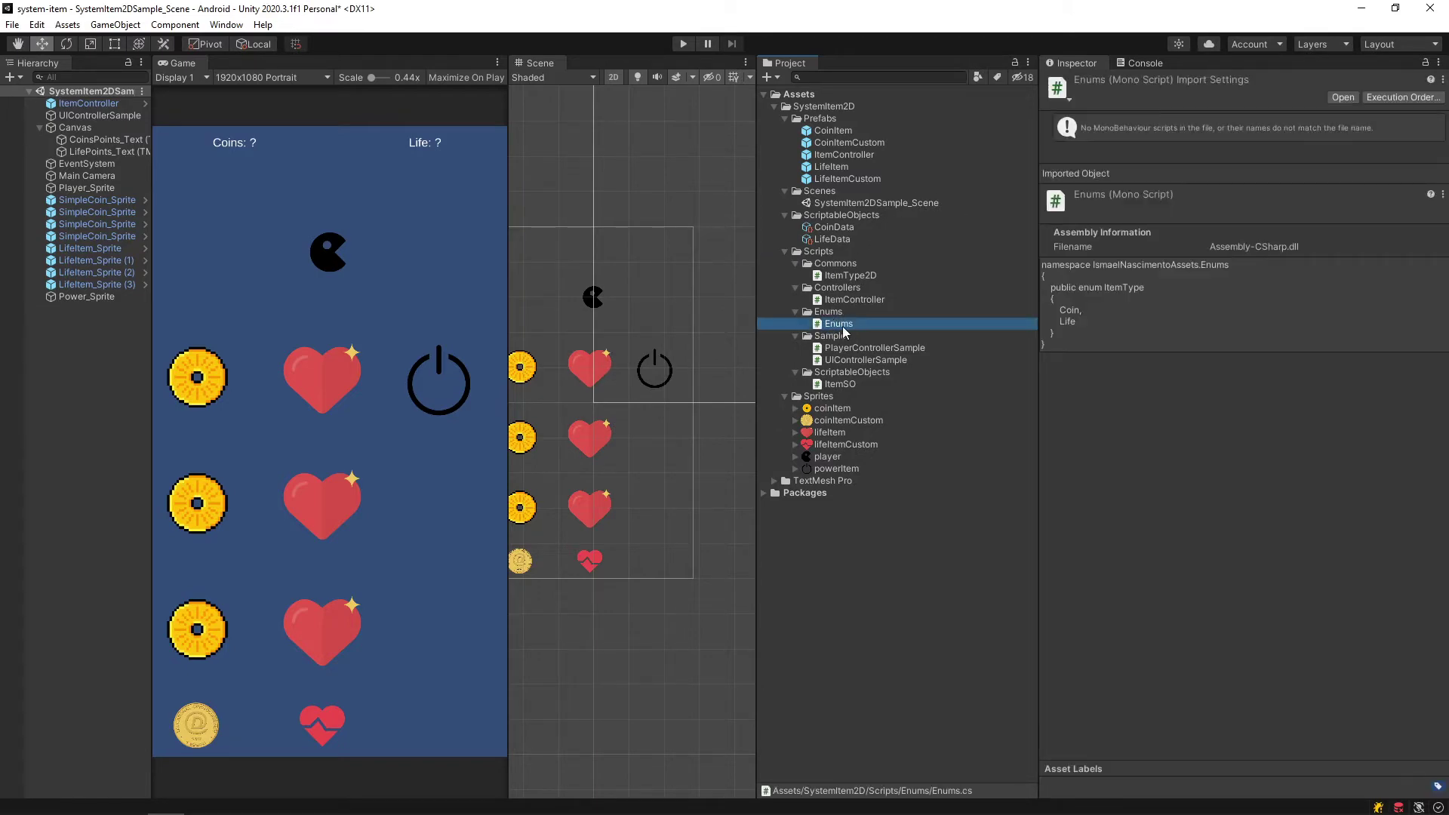
{"action": "double_click", "coordinate": [844, 332]}
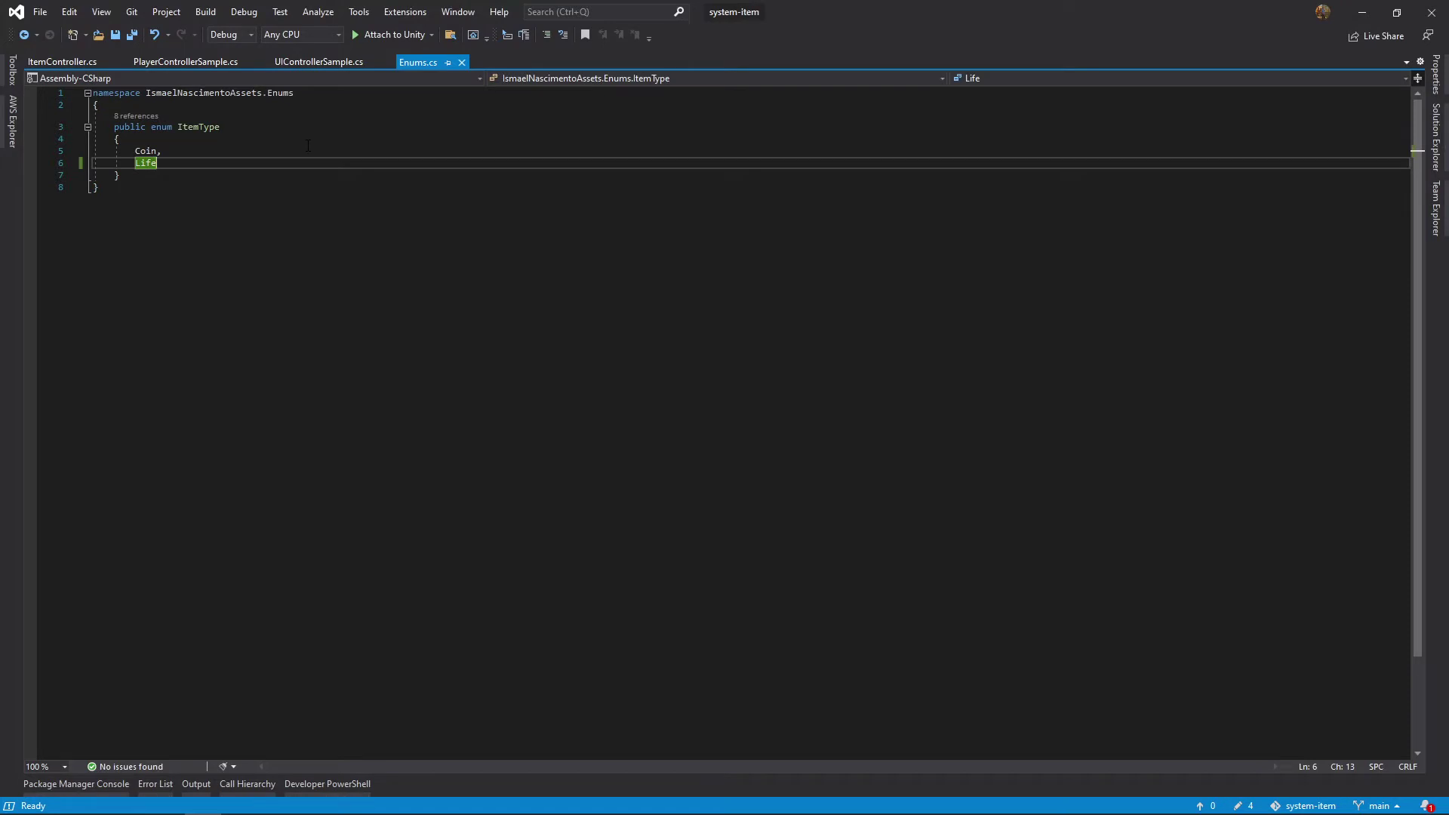
Append a Power entry after Life in the Enums.cs item types, save, and return to Unity
{"action": "key", "text": "Up"}
{"action": "key", "text": "Home"}
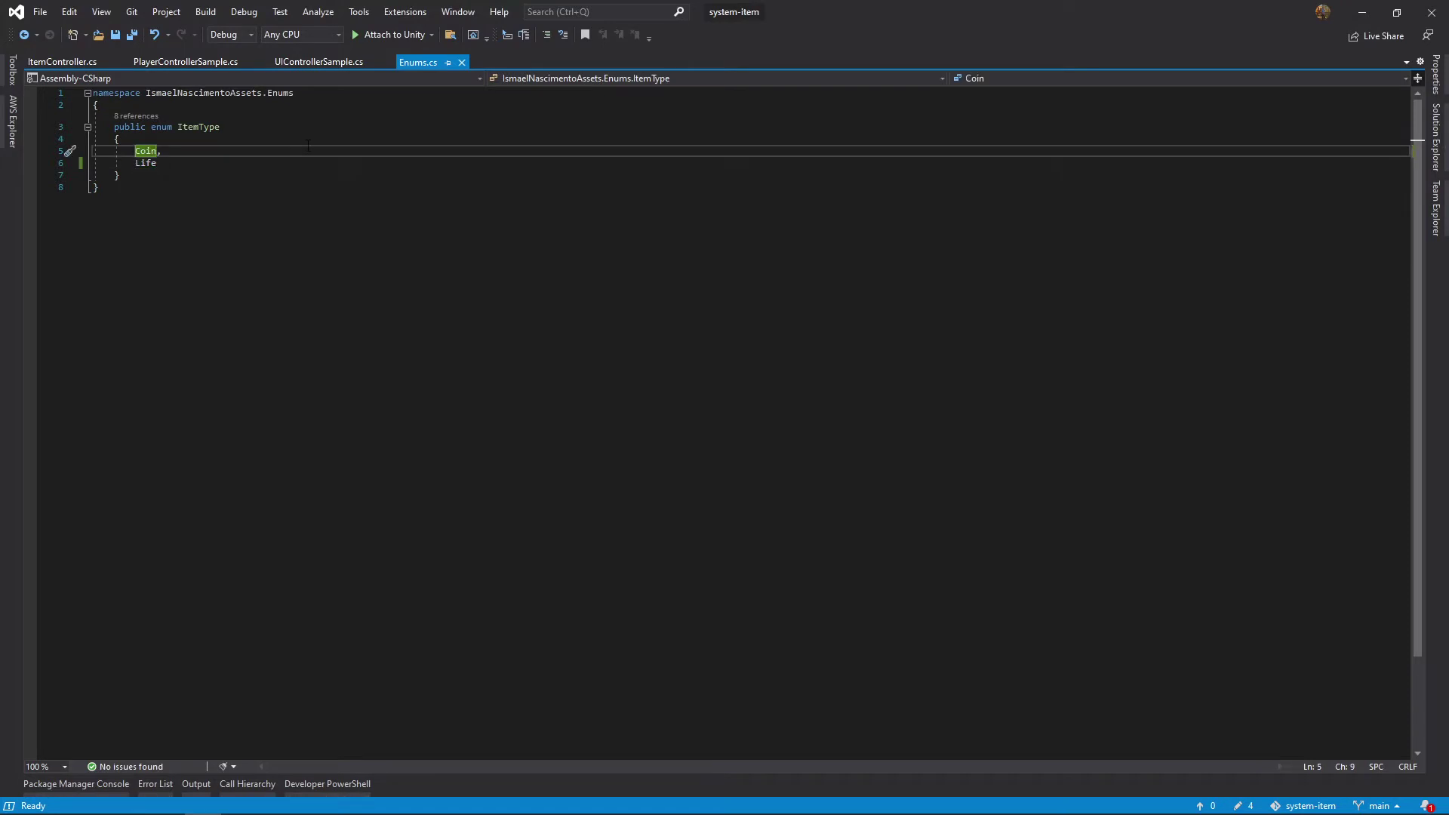
{"action": "key", "text": "Down"}
{"action": "key", "text": "End"}
{"action": "type", "text": ","}
{"action": "key", "text": "Return"}
{"action": "type", "text": "P"}
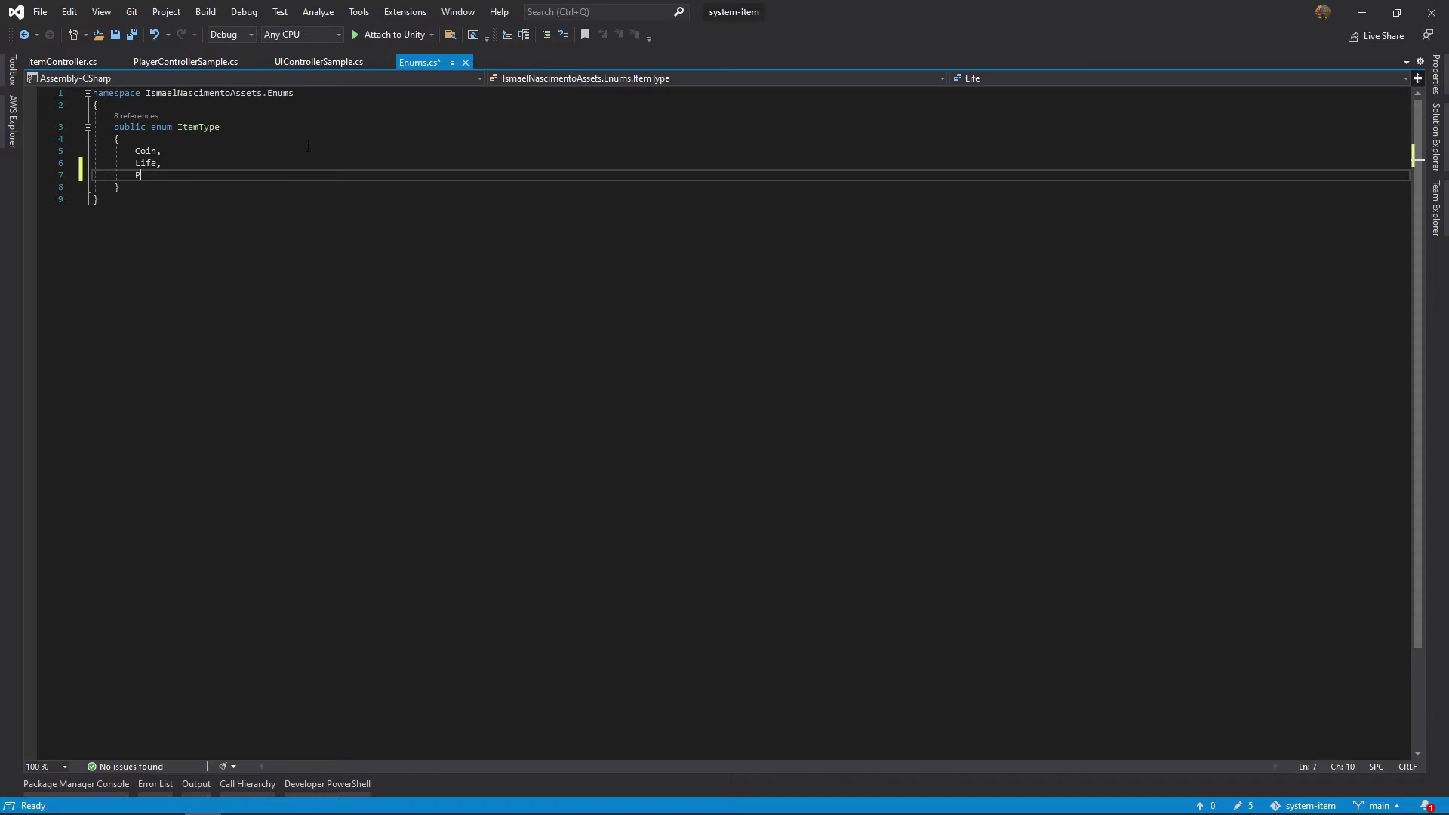
{"action": "key", "text": "ctrl+s"}
{"action": "key", "text": "alt+Tab"}
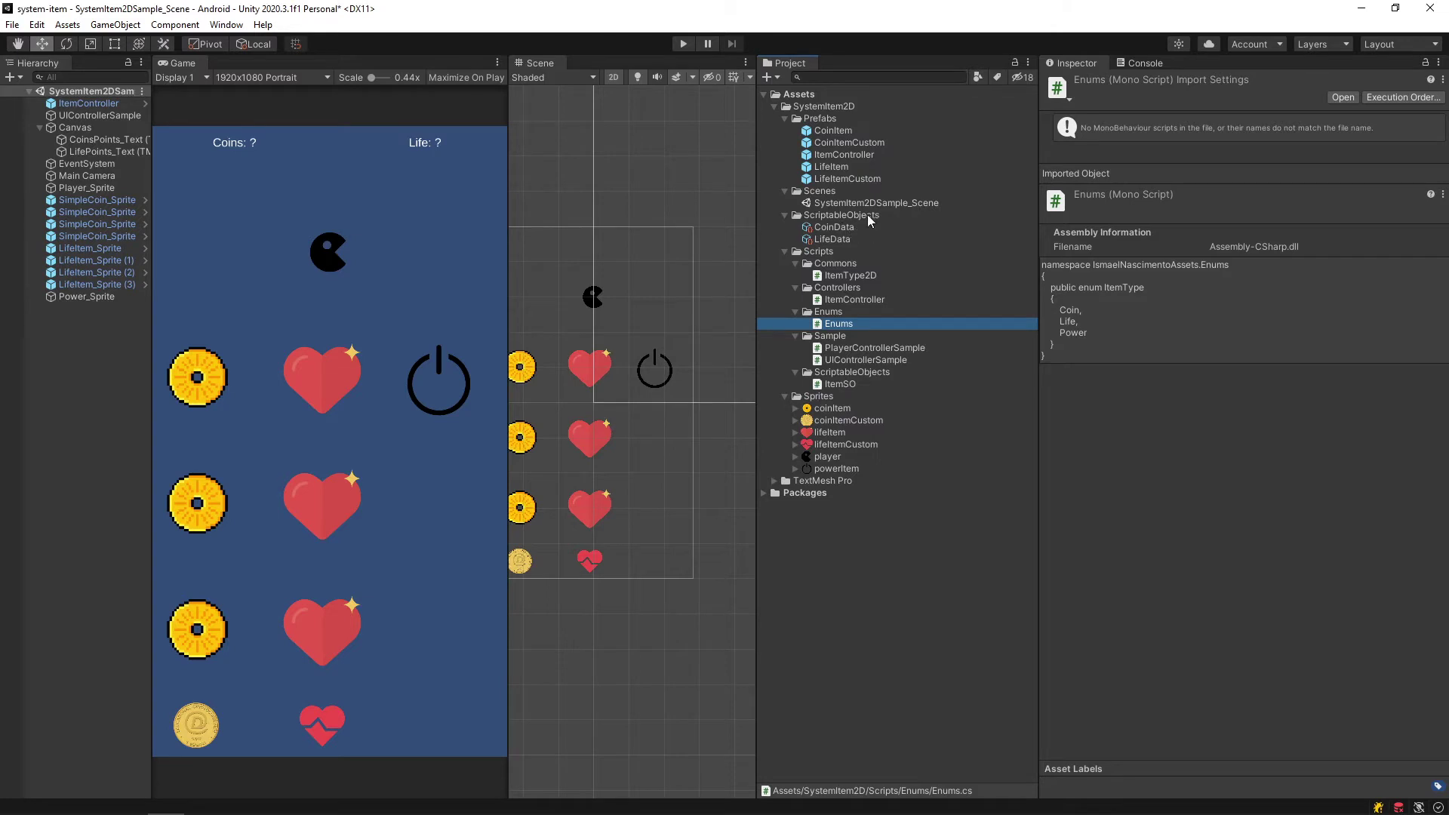
Create a new item data asset named PowerData in the ScriptableObjects folder
{"action": "right_click", "coordinate": [844, 215]}
{"action": "mouse_move", "coordinate": [886, 225]}
{"action": "mouse_move", "coordinate": [1132, 182]}
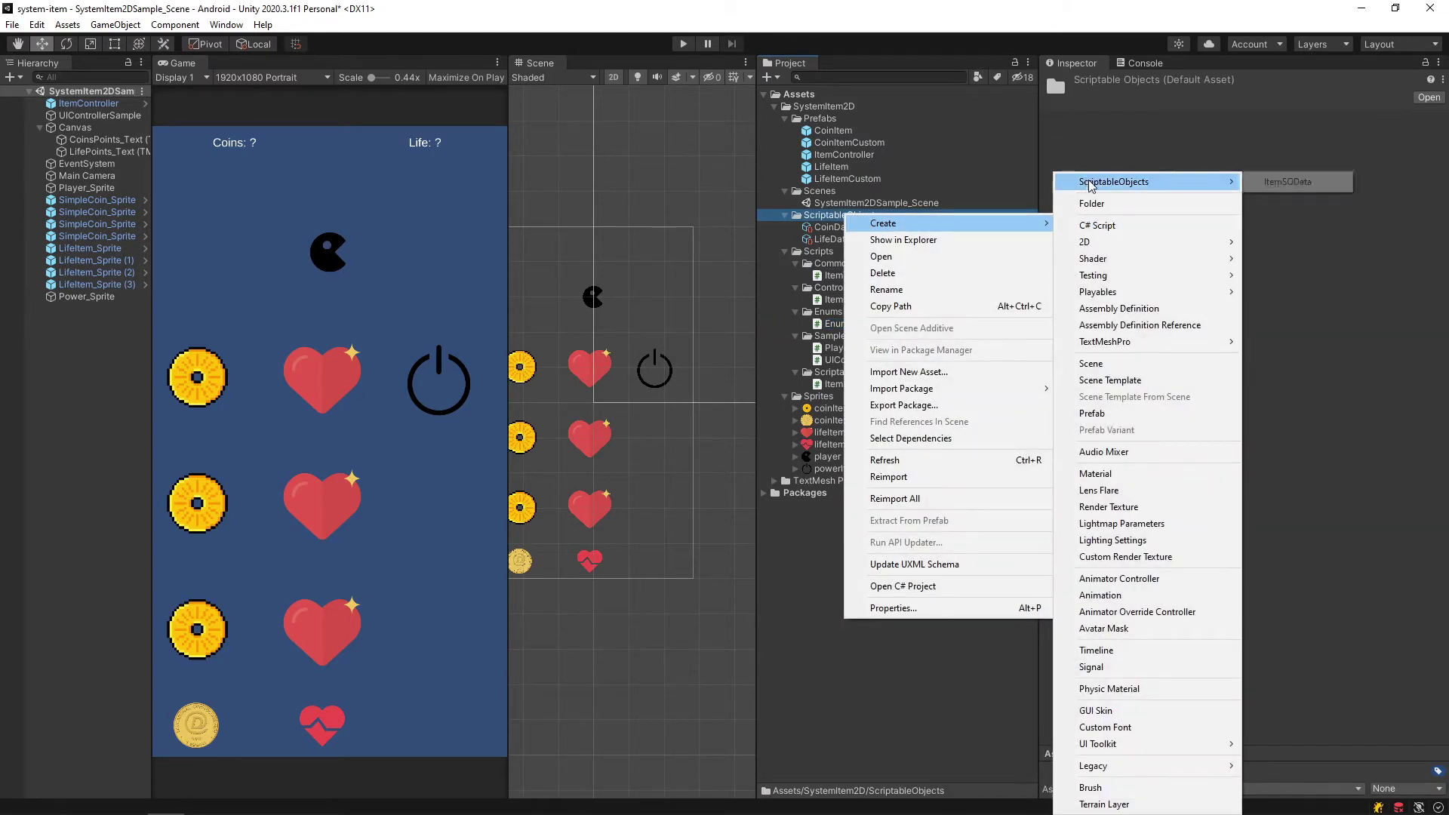
{"action": "left_click", "coordinate": [1292, 184]}
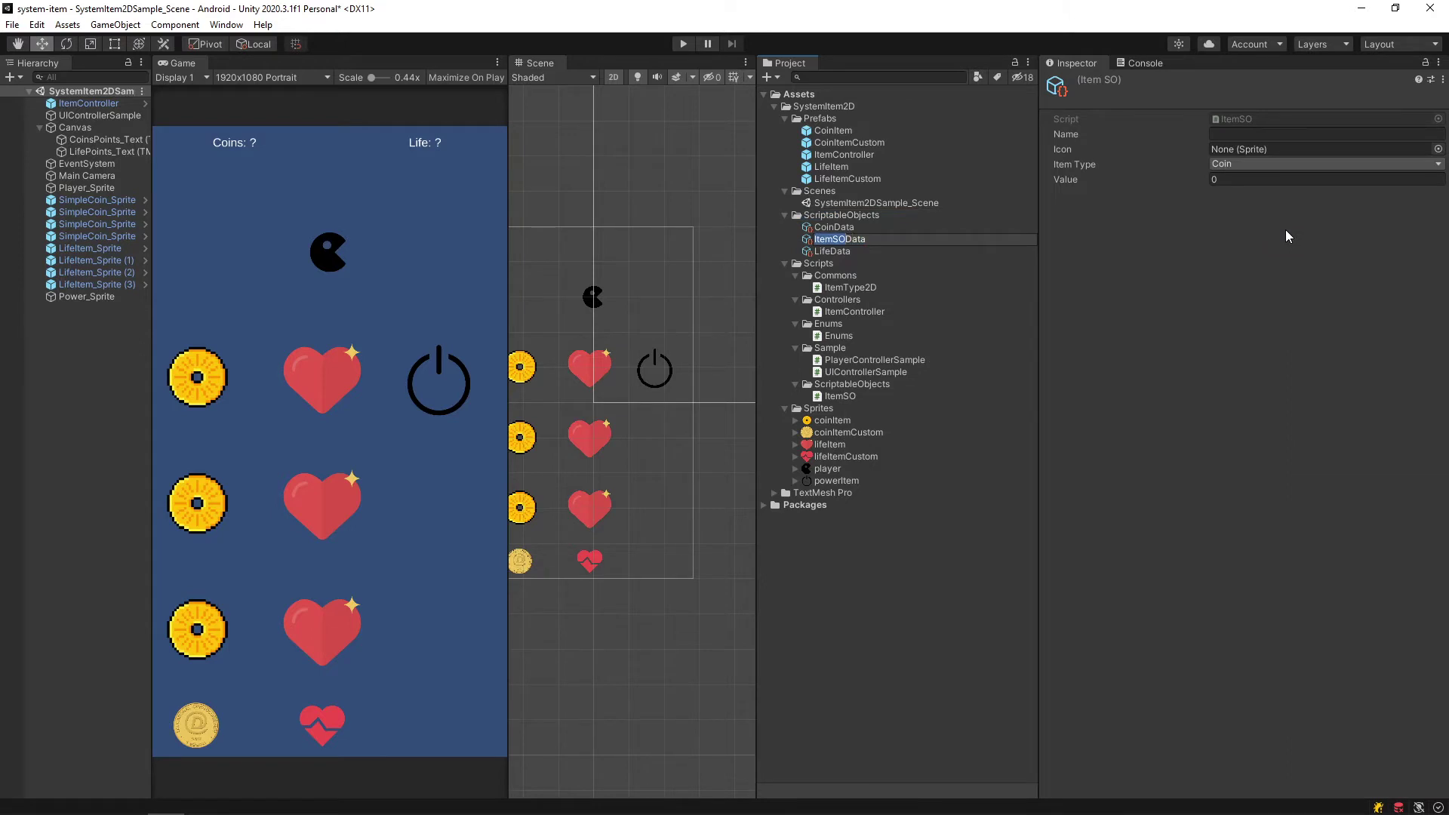
{"action": "type", "text": "PowerData"}
{"action": "key", "text": "Return"}
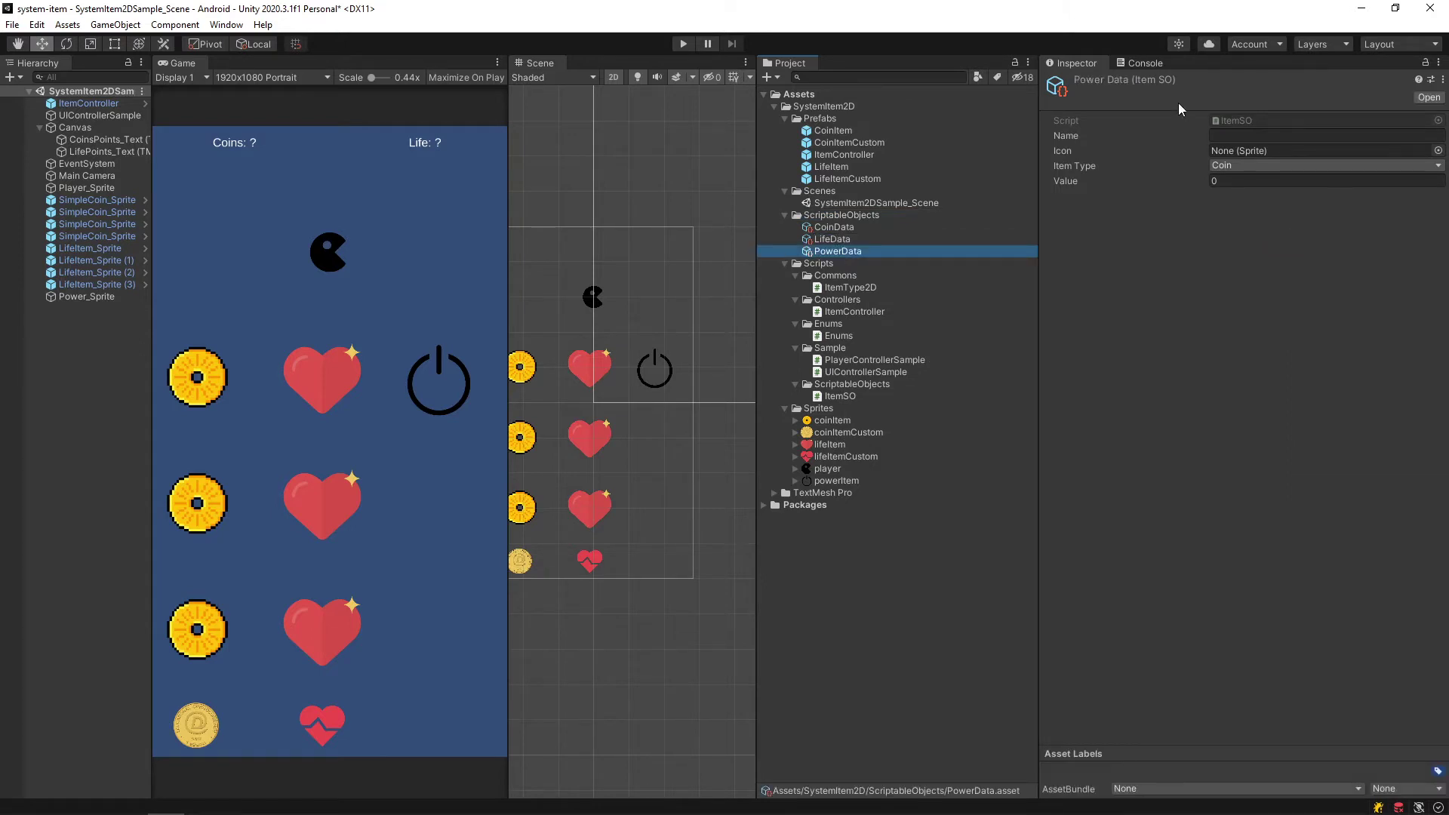
Give PowerData the name Power Item, the powerItem icon, Item Type Power and value 25
{"action": "left_click", "coordinate": [1275, 135]}
{"action": "type", "text": "Power Item"}
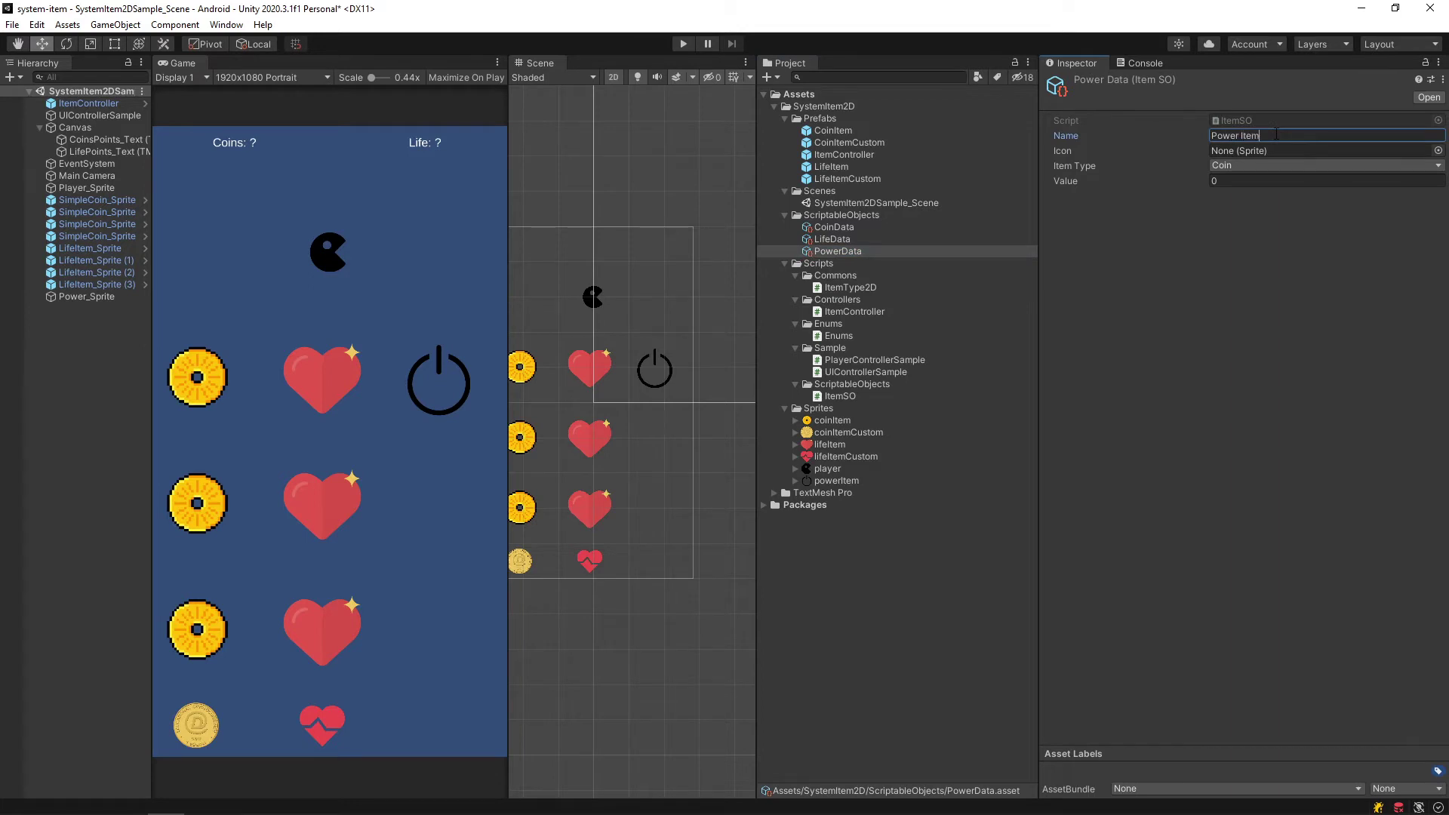
{"action": "left_click", "coordinate": [1437, 150]}
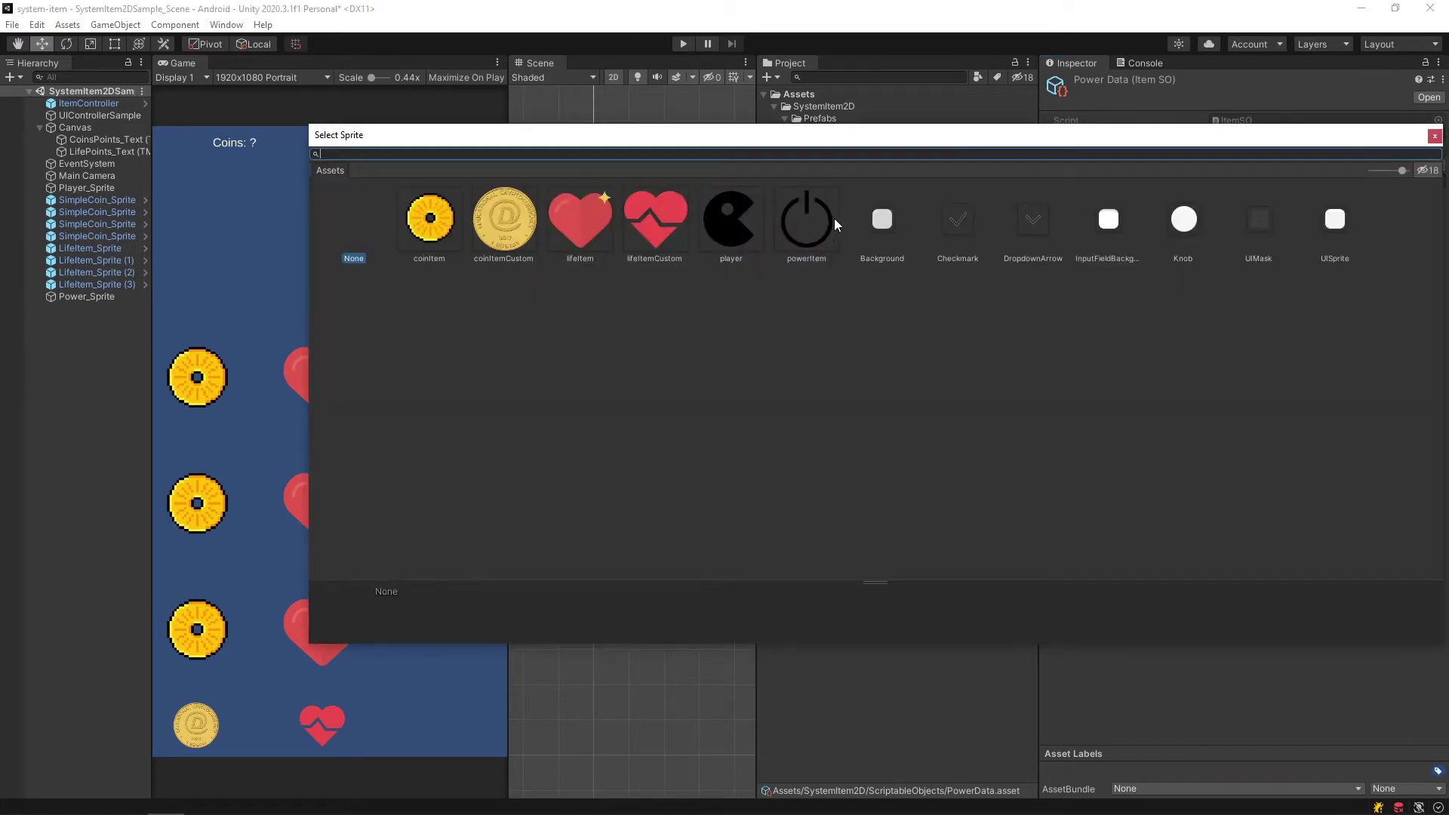
{"action": "left_click", "coordinate": [814, 231]}
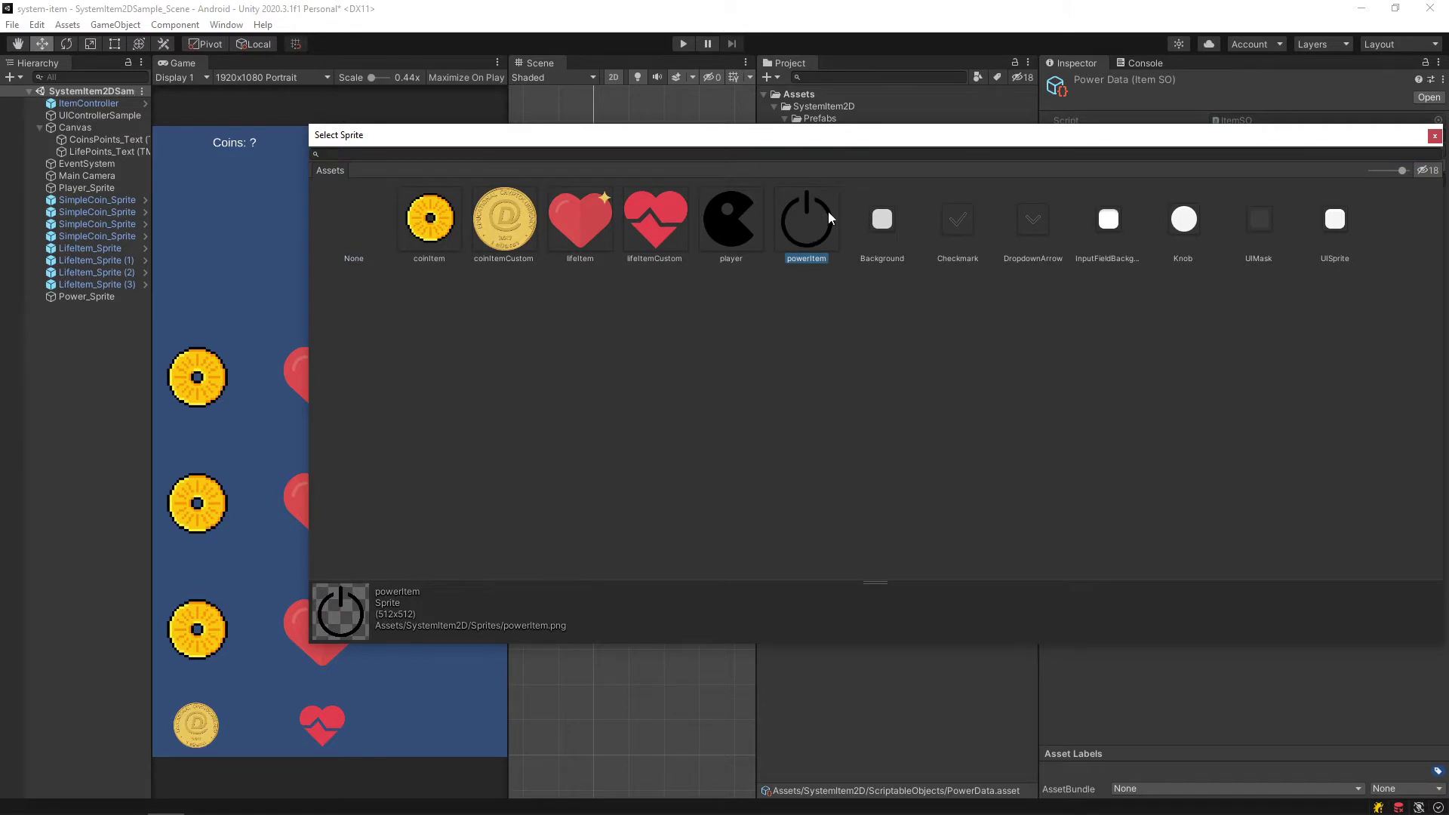
{"action": "double_click", "coordinate": [796, 224]}
{"action": "left_click", "coordinate": [1240, 166]}
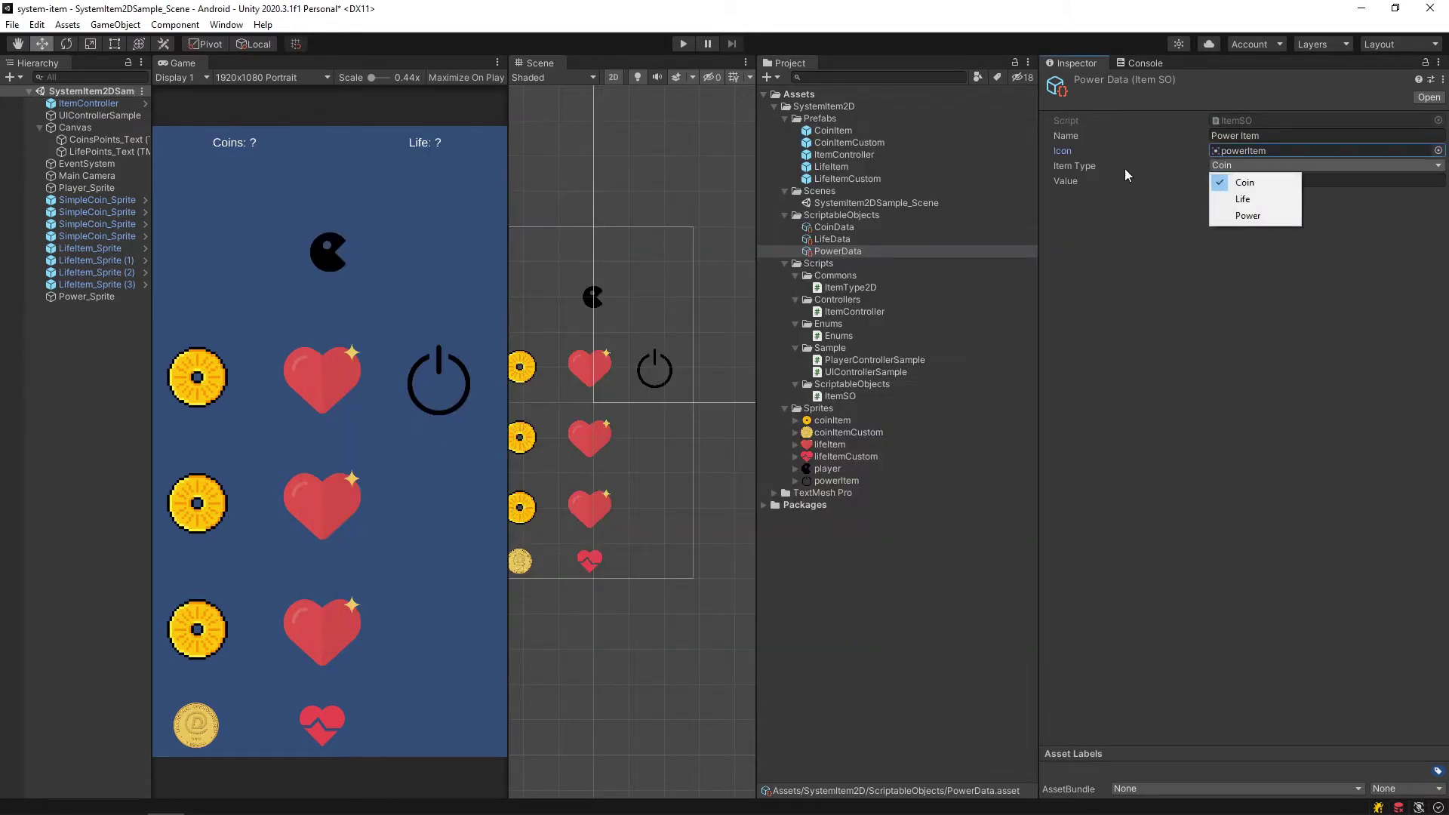
{"action": "left_click", "coordinate": [1246, 215]}
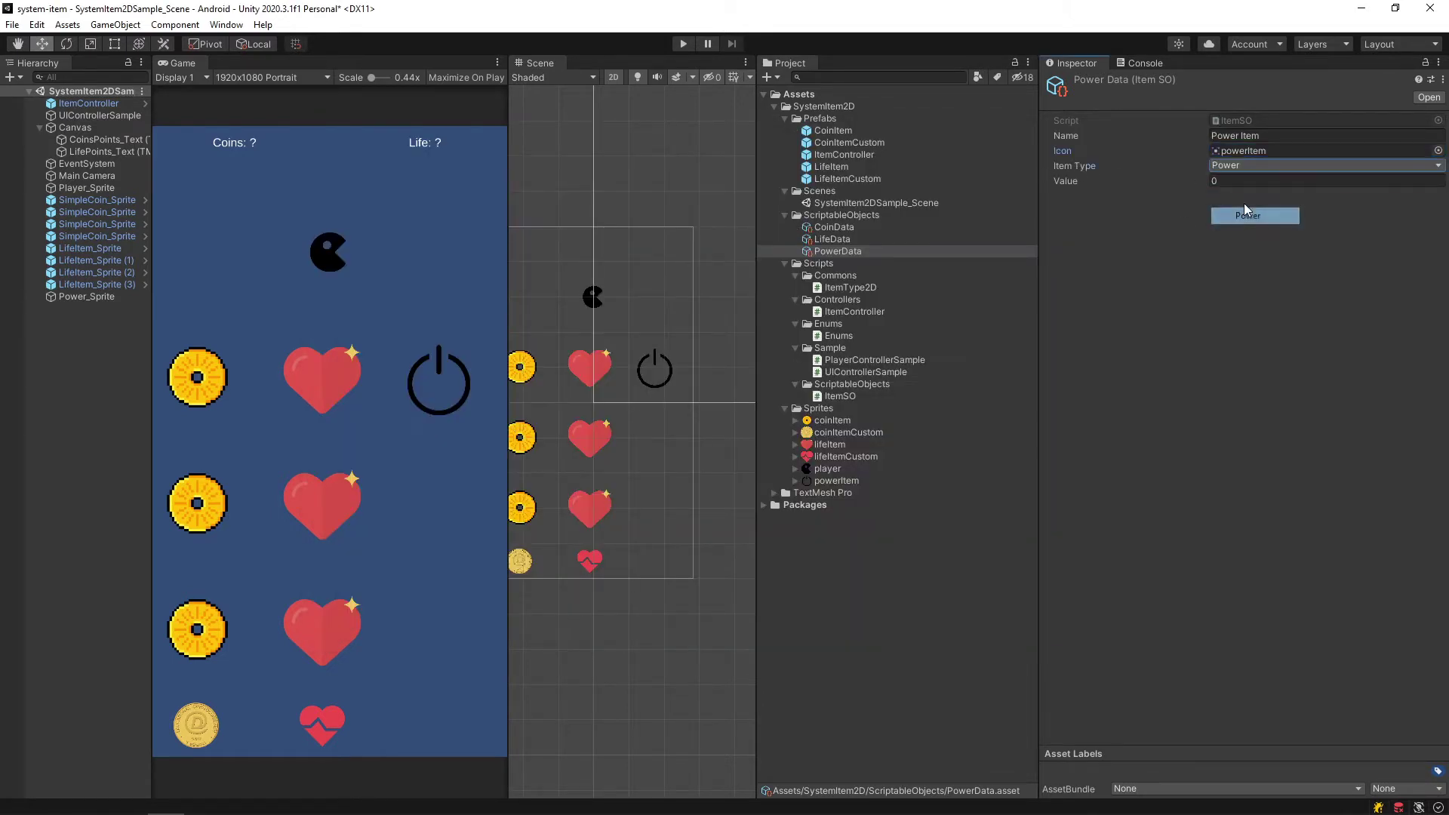
{"action": "left_click", "coordinate": [1245, 167]}
{"action": "left_click", "coordinate": [1240, 217]}
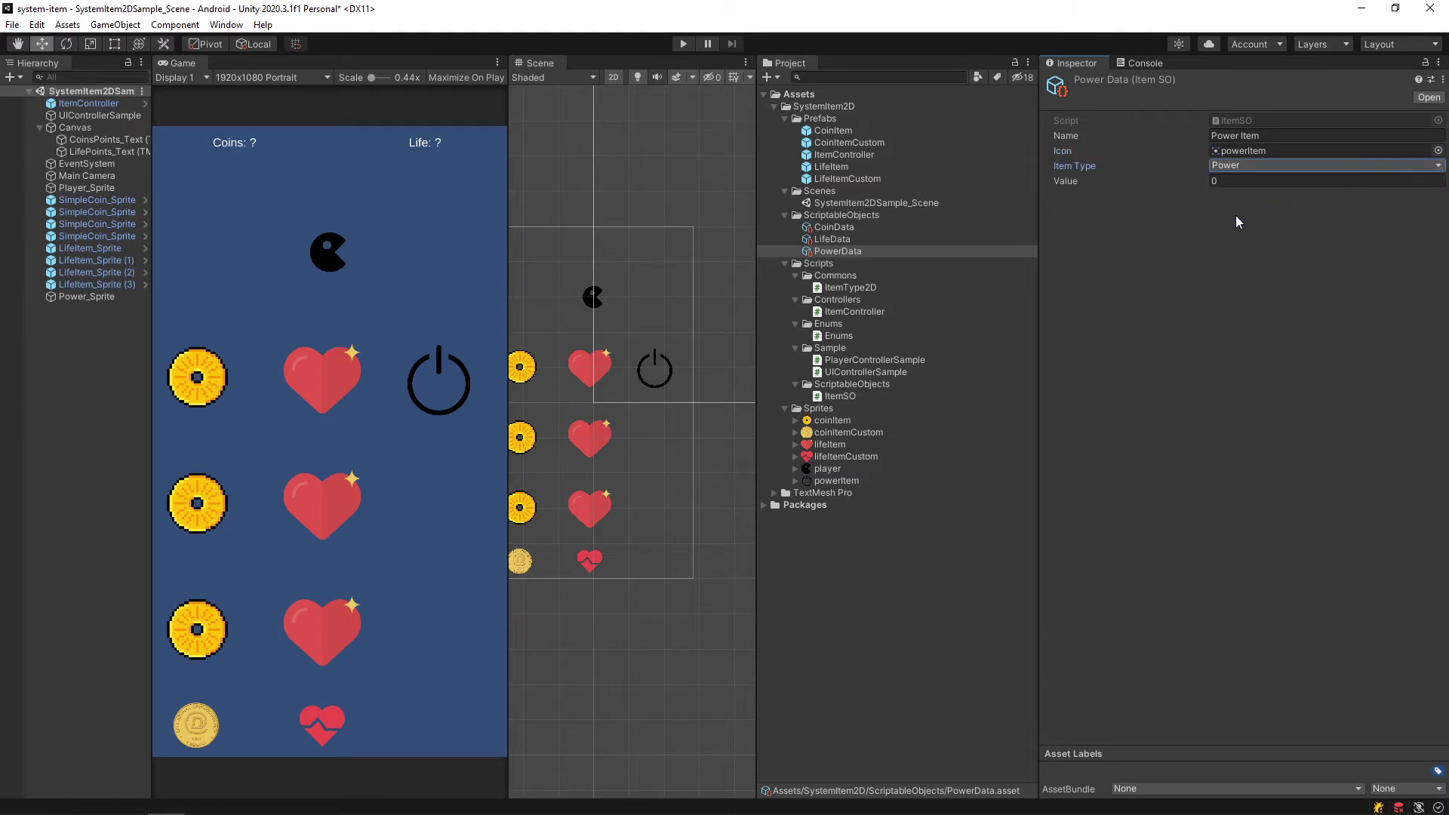
{"action": "left_click", "coordinate": [1241, 181]}
{"action": "type", "text": "25"}
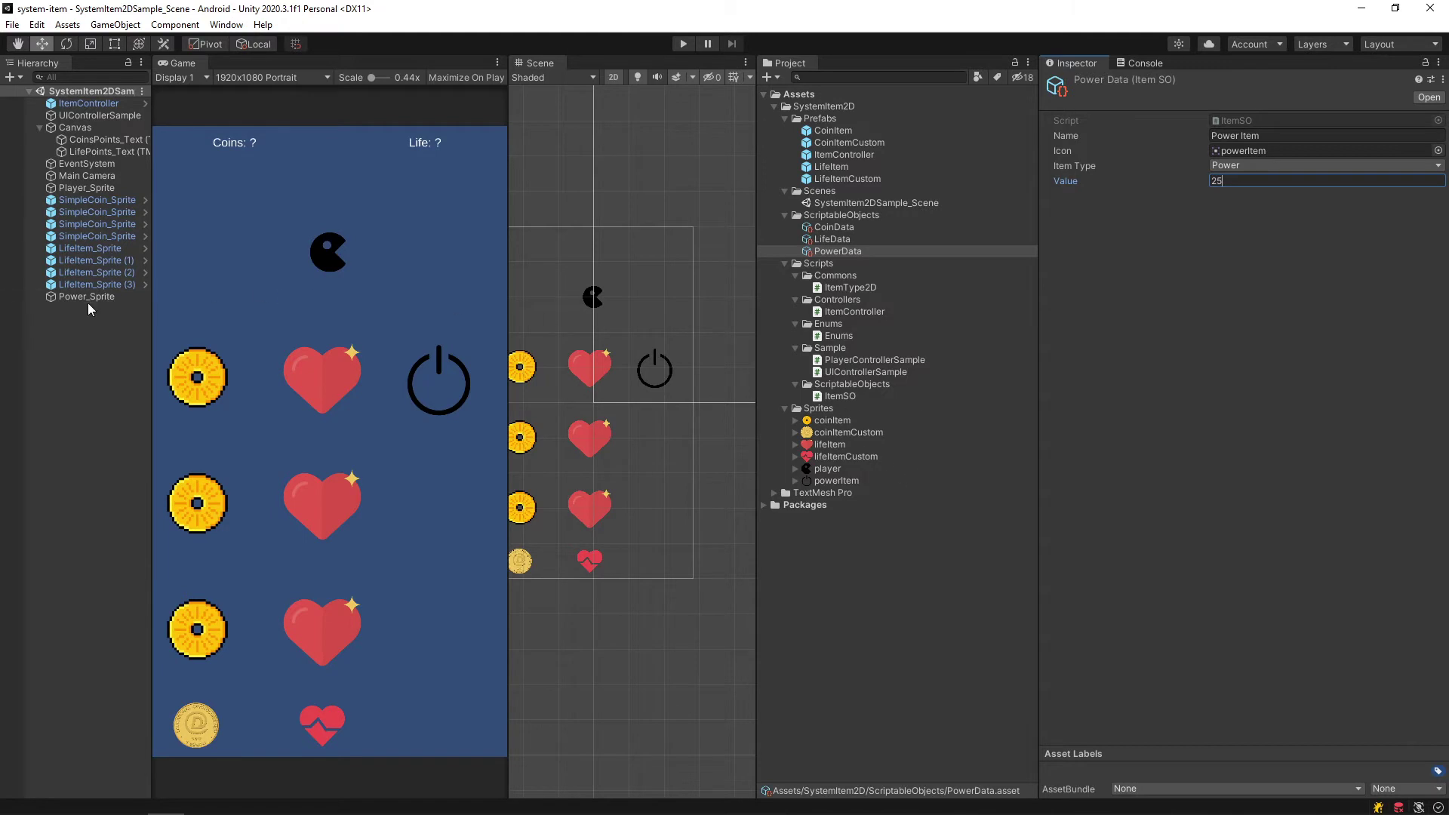
{"action": "left_click", "coordinate": [112, 299]}
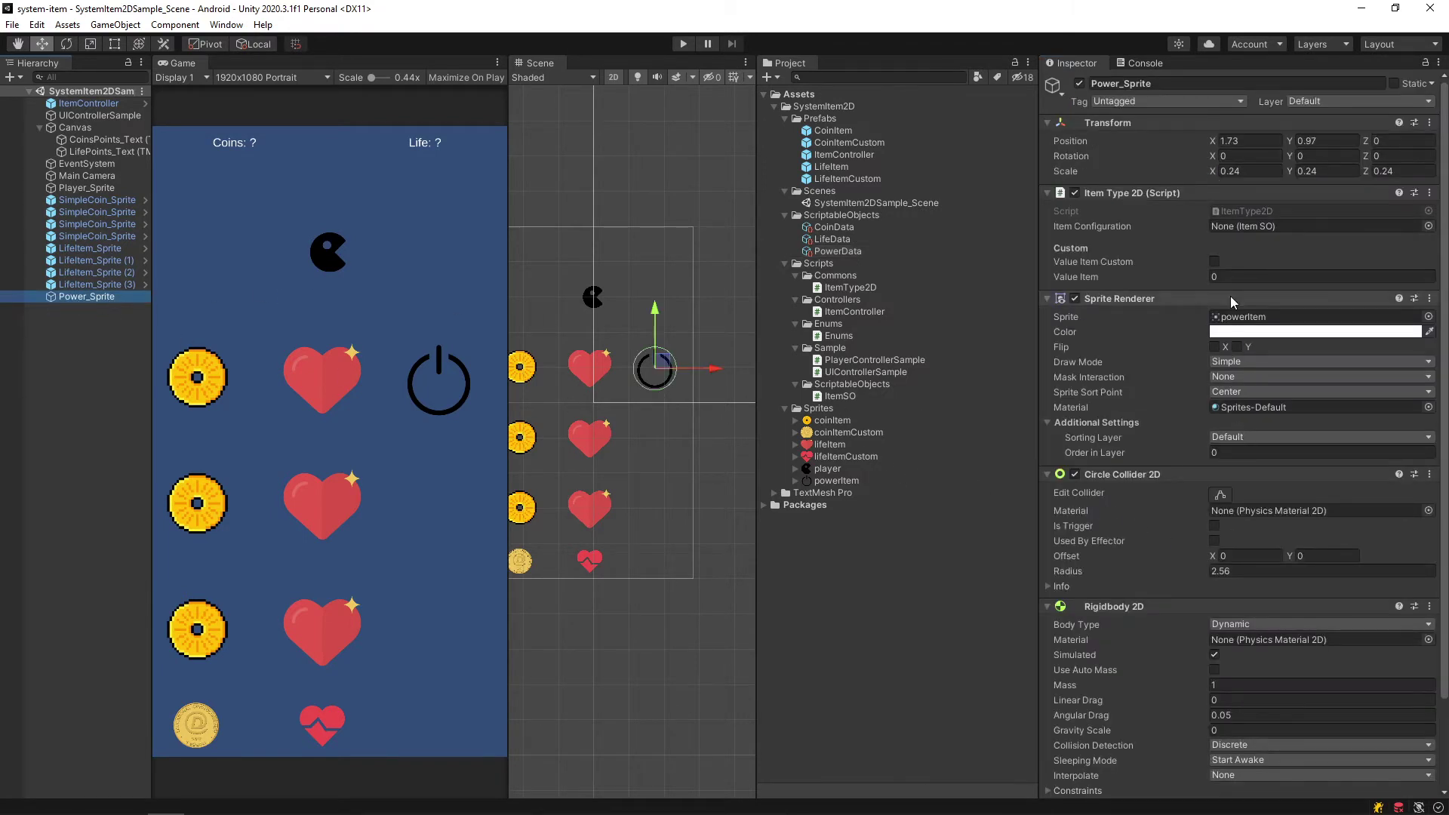
Set Power_Sprite's Item Configuration to PowerData
{"action": "left_click", "coordinate": [1094, 230]}
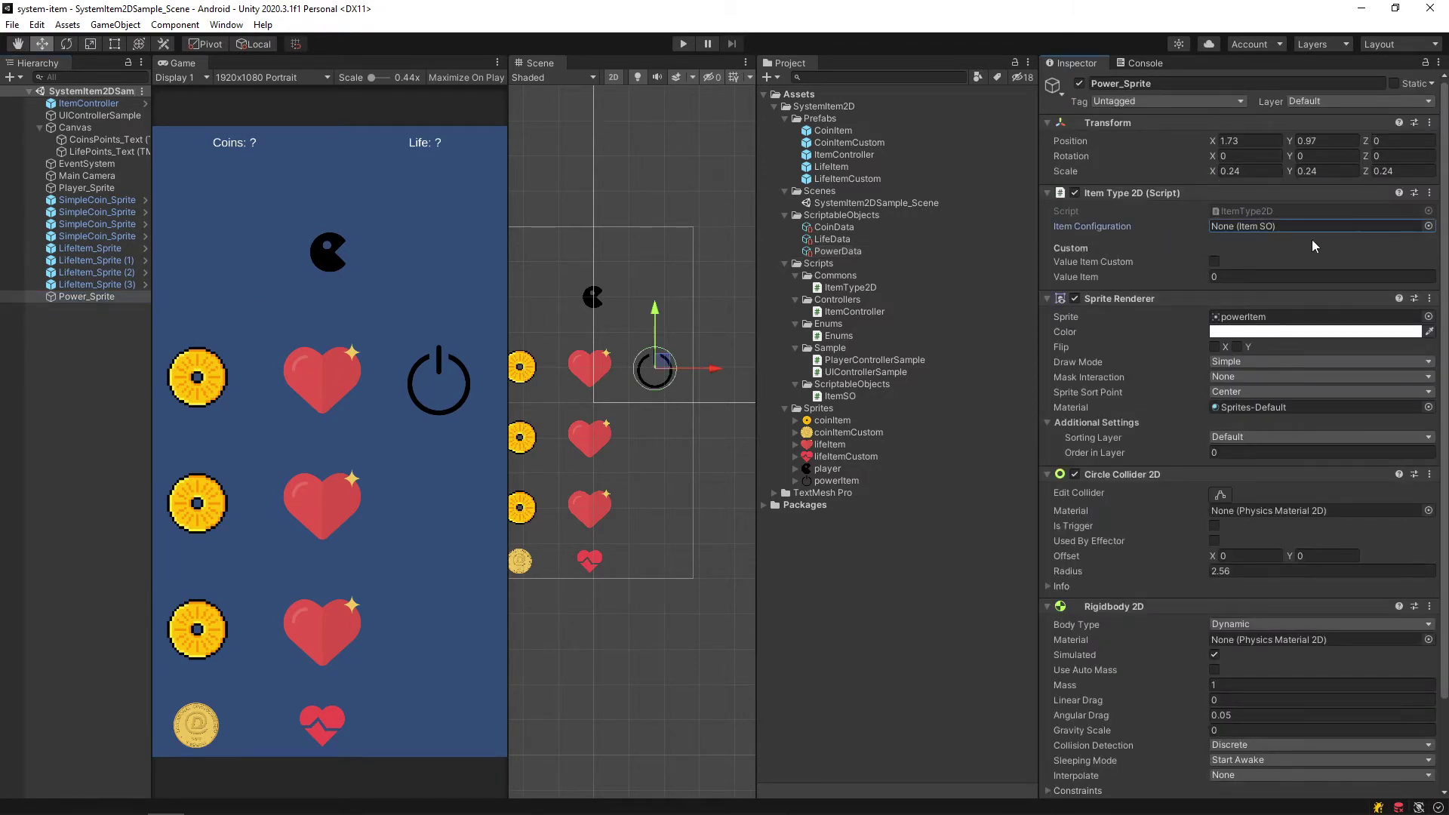
{"action": "left_click", "coordinate": [1427, 227]}
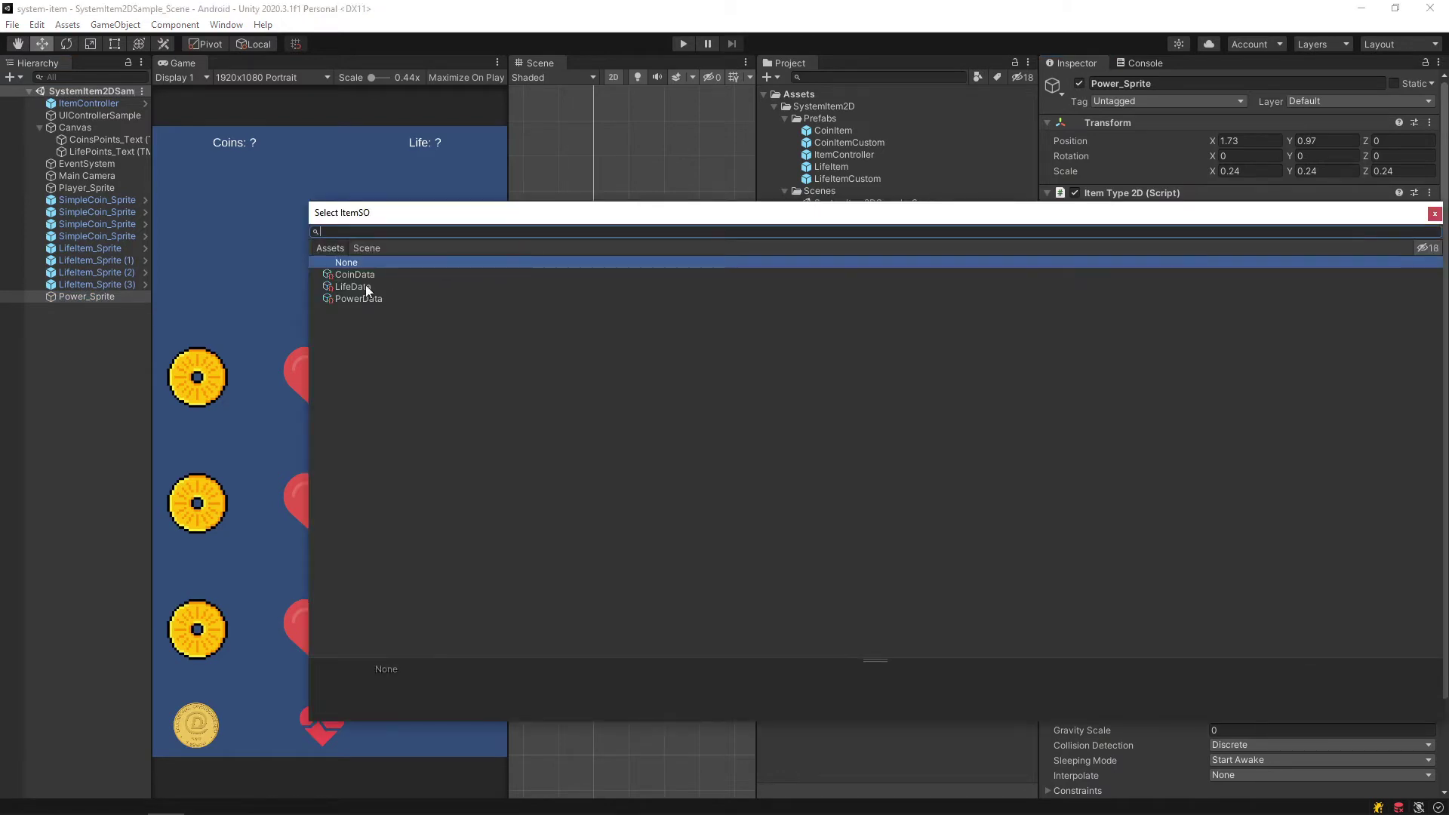
{"action": "double_click", "coordinate": [347, 300]}
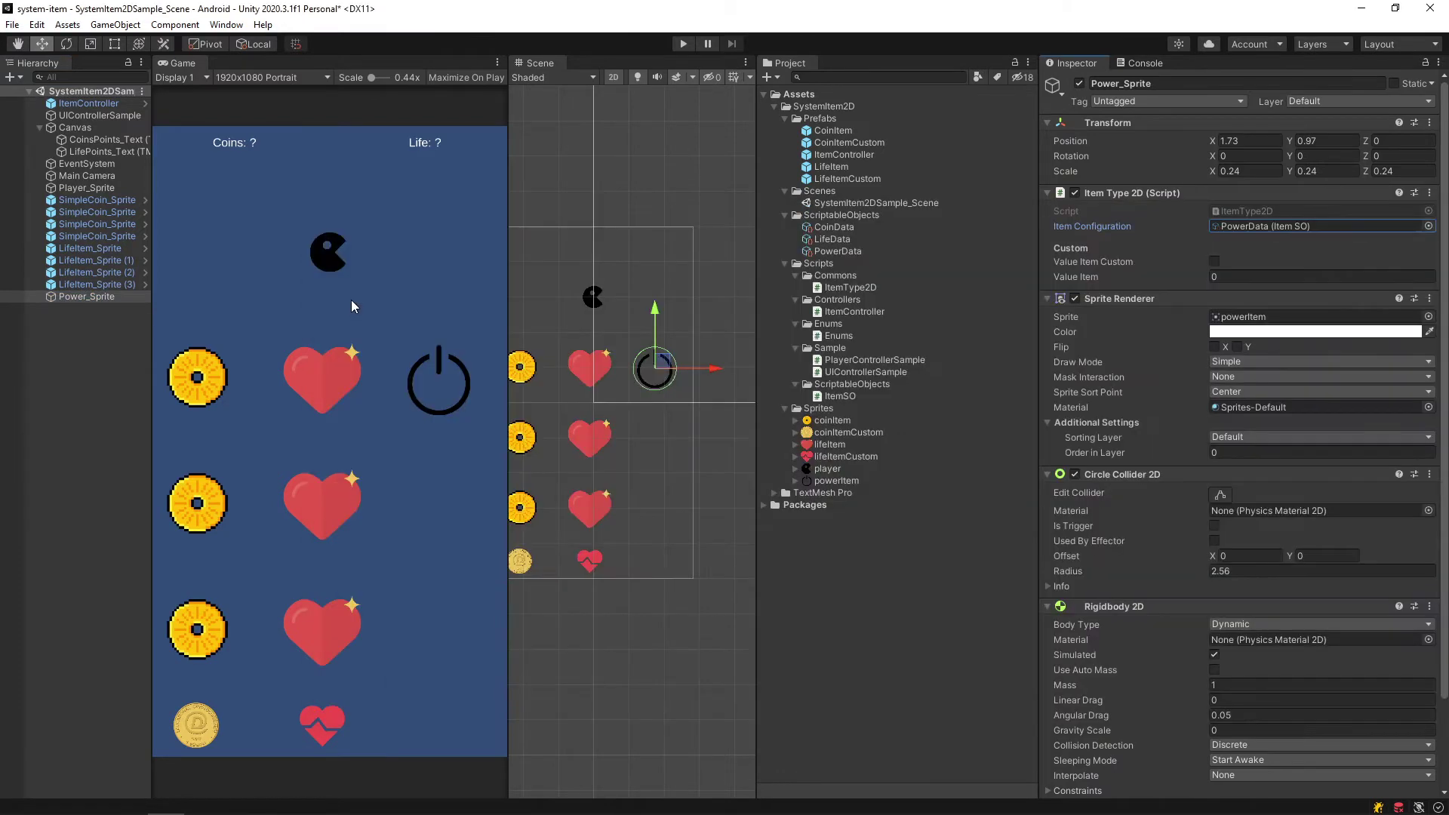
{"action": "left_click", "coordinate": [119, 340]}
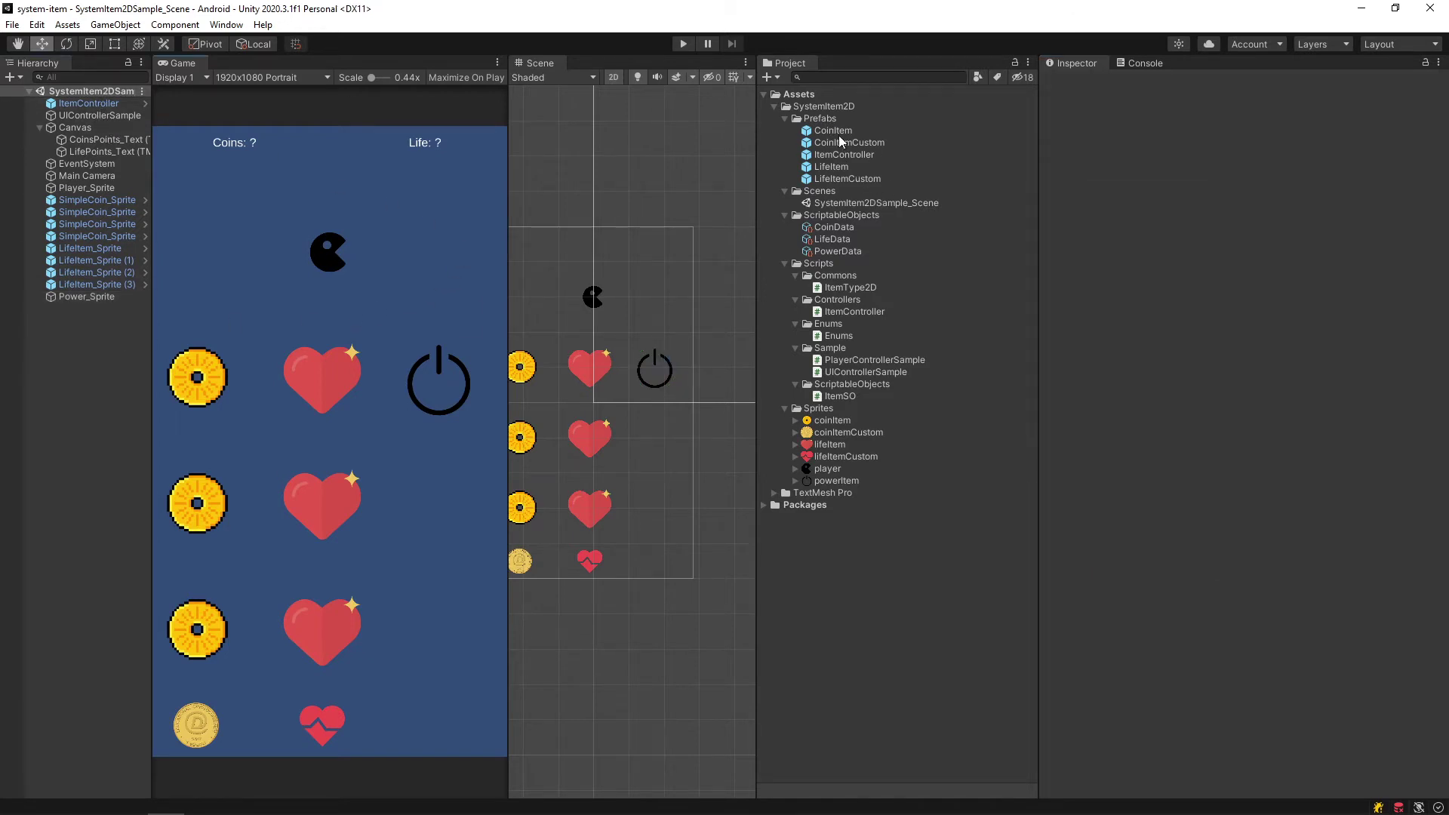
Put PowerData into Element 2 of ItemController's Items list and save the scene
{"action": "left_click", "coordinate": [844, 156]}
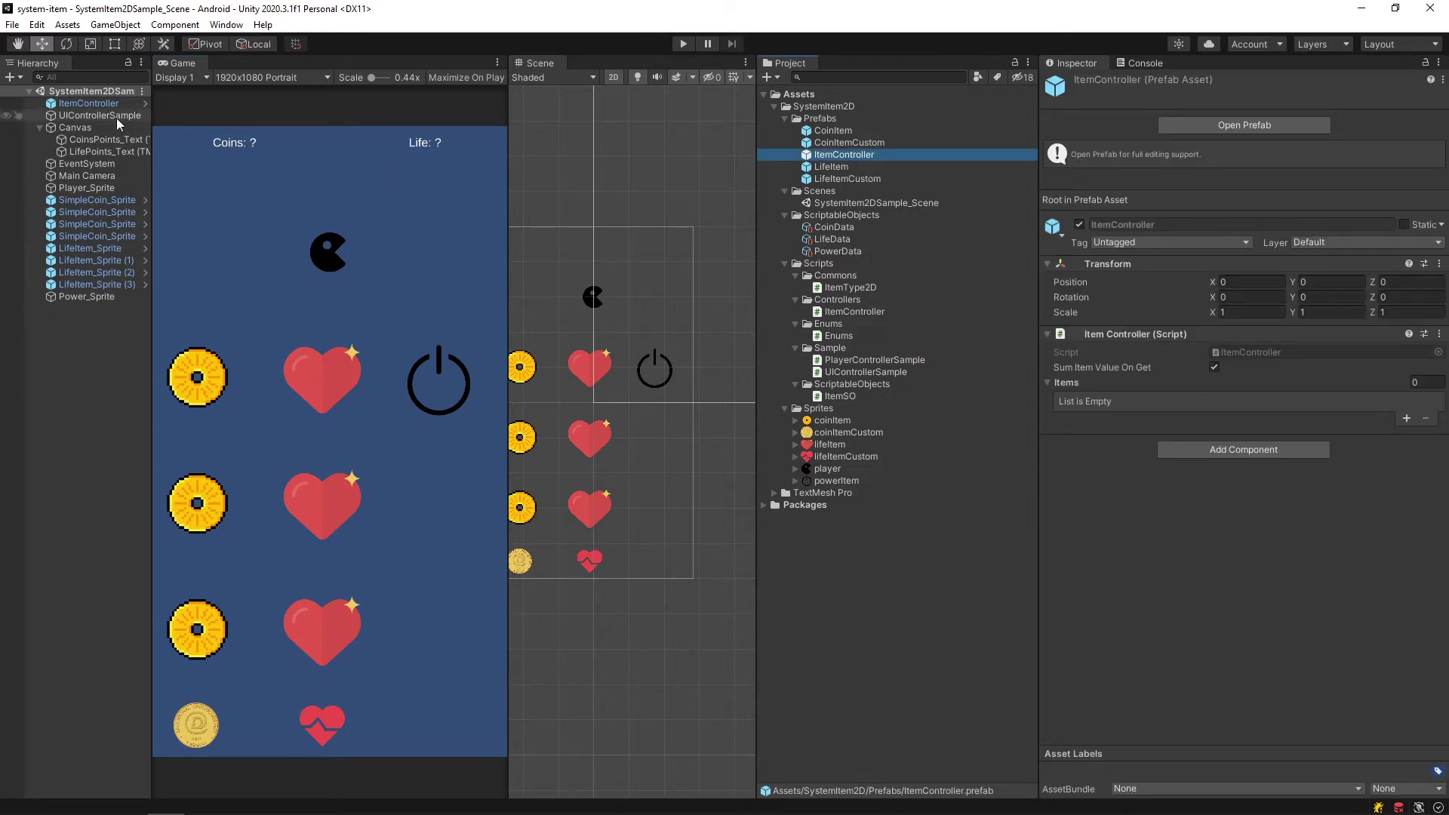
{"action": "left_click", "coordinate": [98, 104]}
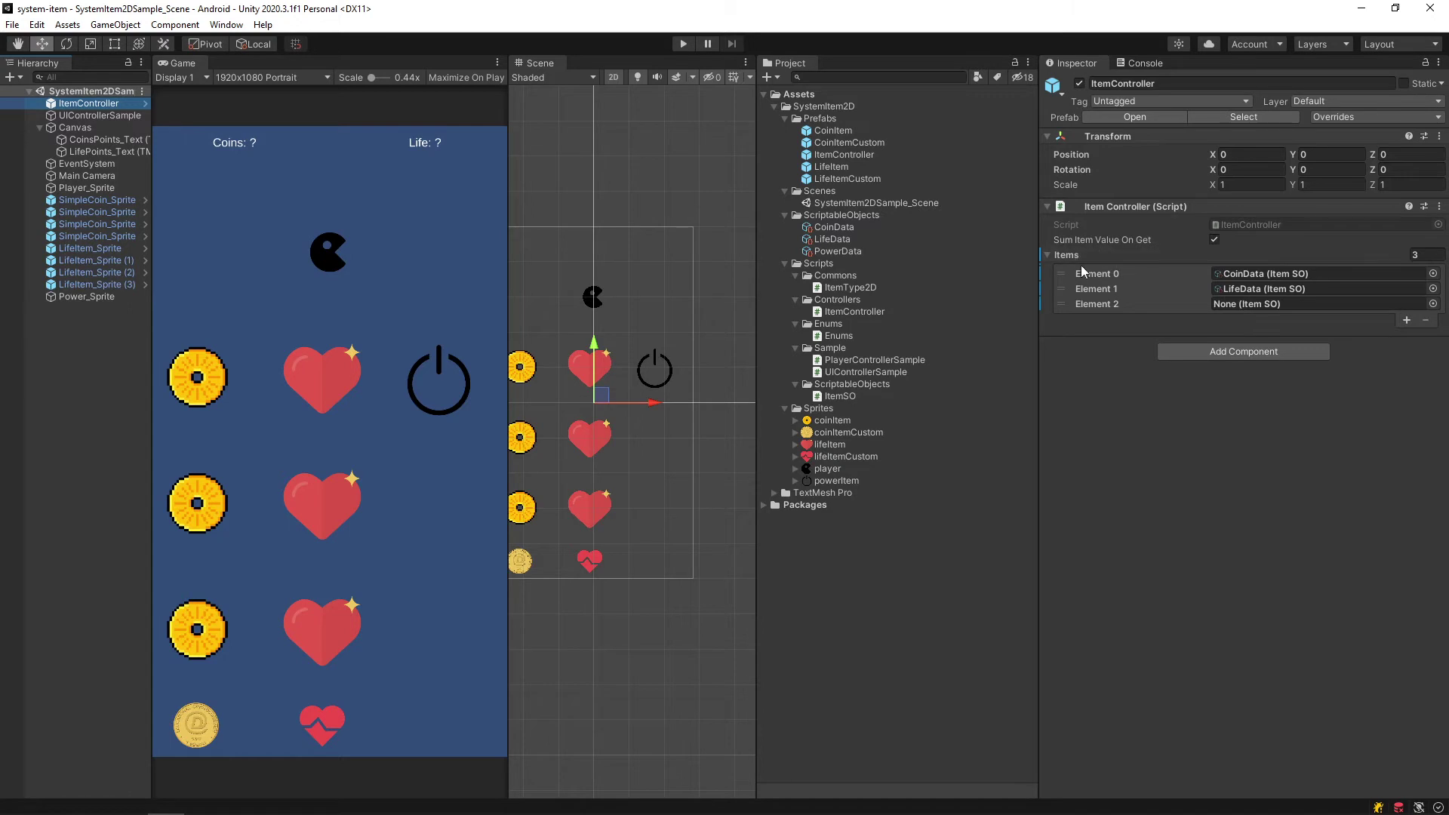
{"action": "left_click", "coordinate": [1432, 304]}
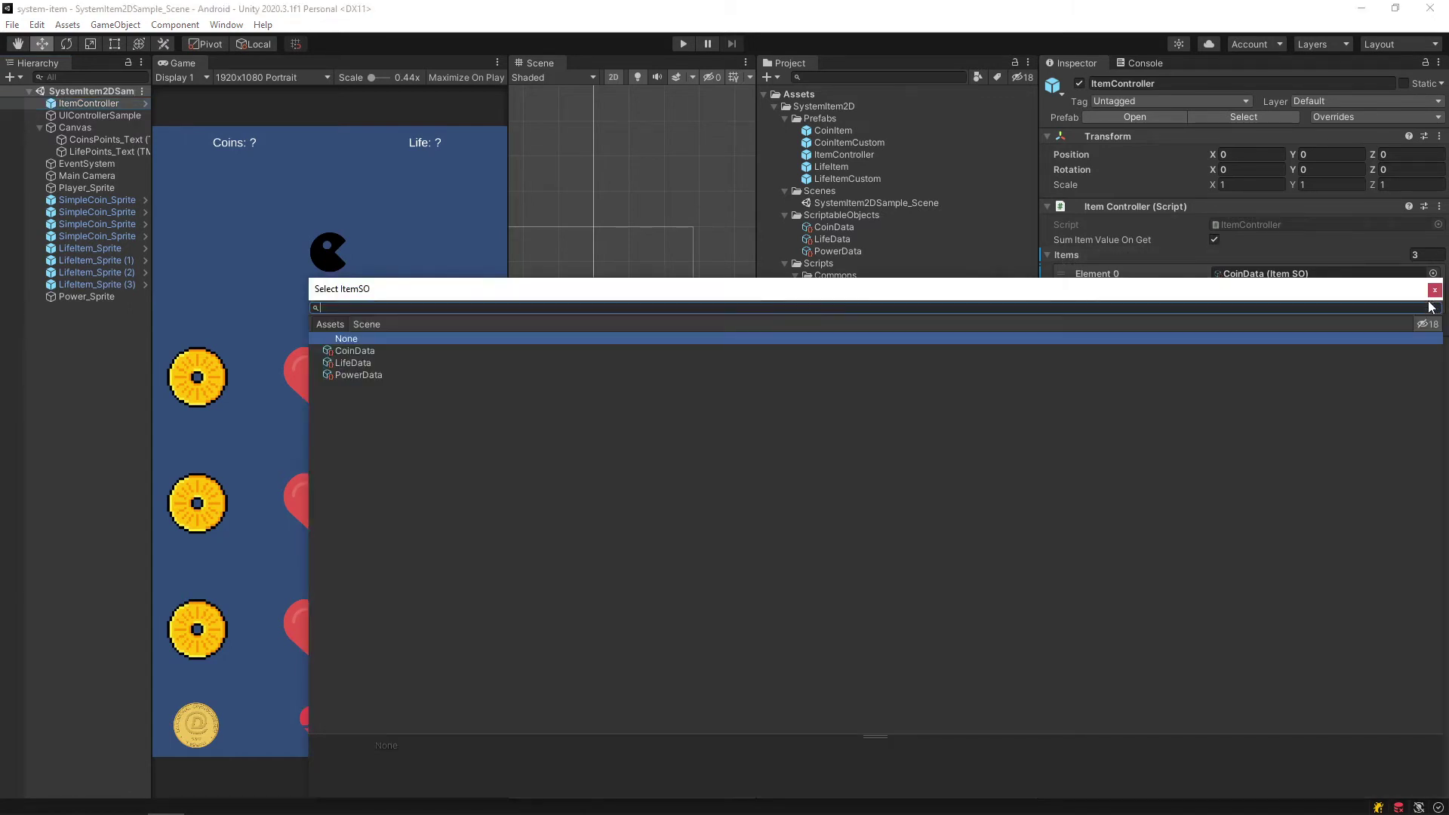
{"action": "double_click", "coordinate": [373, 375]}
{"action": "key", "text": "ctrl+s"}
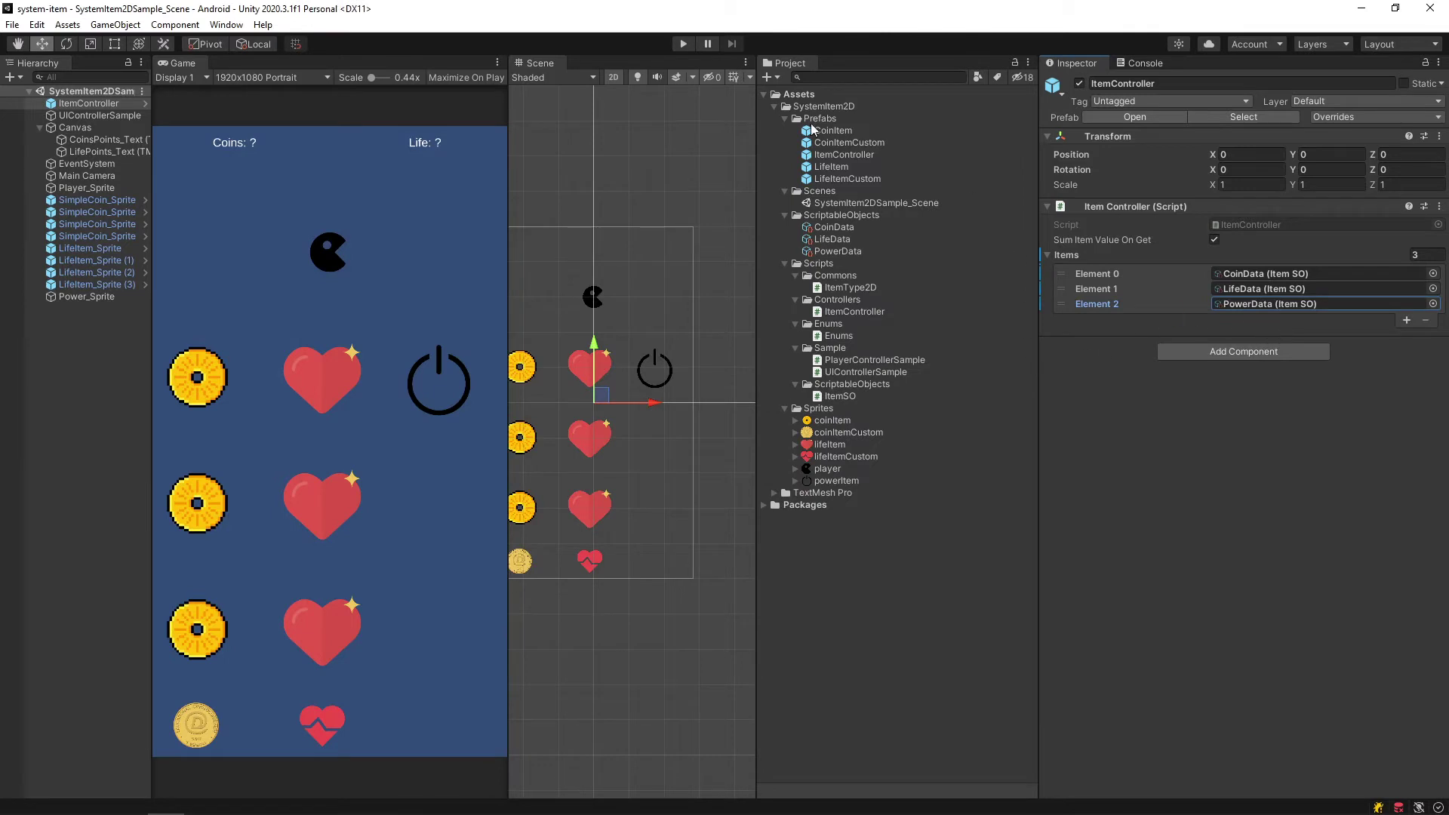
Play the game, move pacman onto the power item, and check the Power log entries in the Console
{"action": "left_click", "coordinate": [683, 46]}
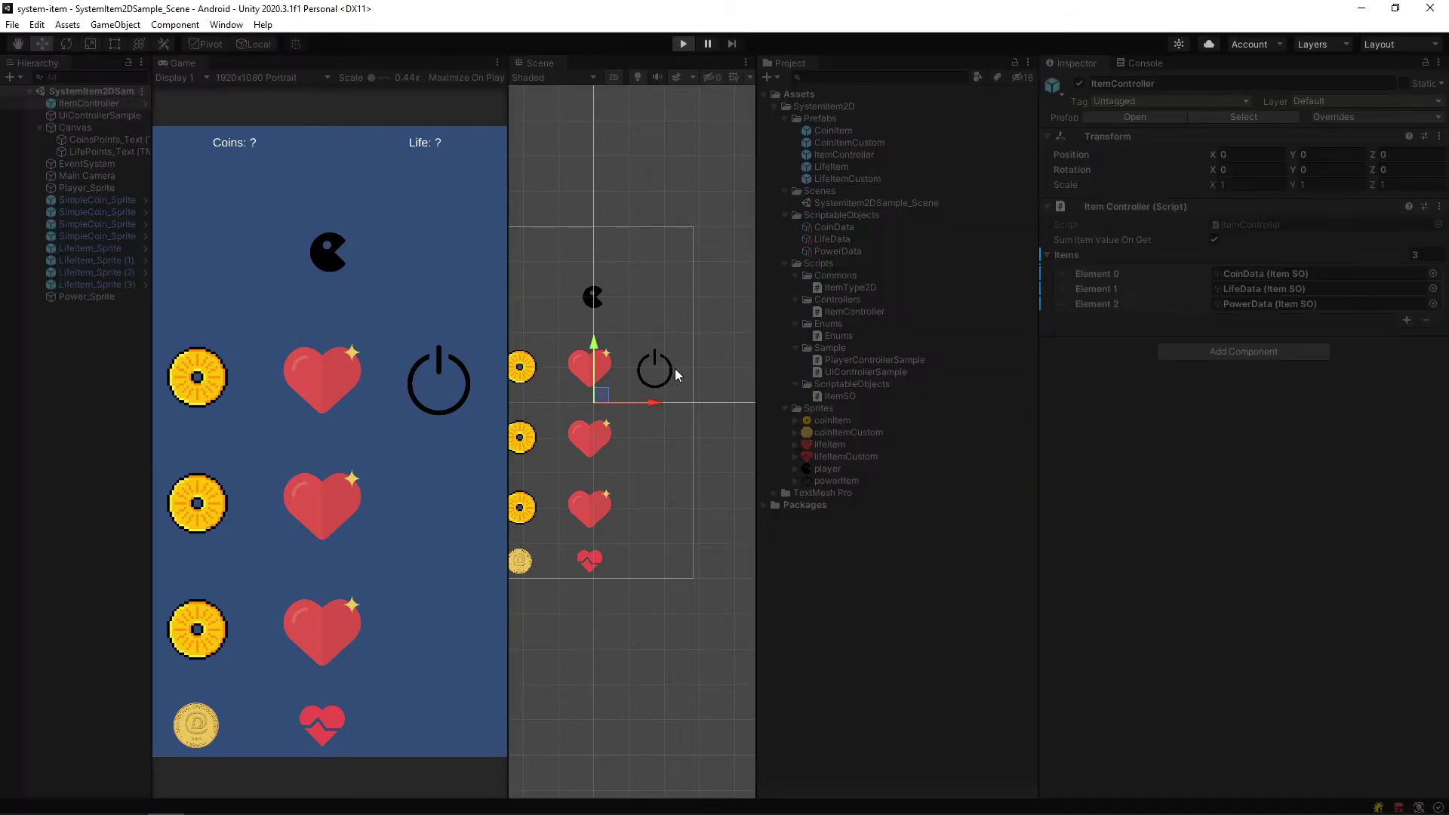
{"action": "left_click", "coordinate": [593, 296]}
{"action": "left_click_drag", "start_coordinate": [596, 296], "coordinate": [677, 364]}
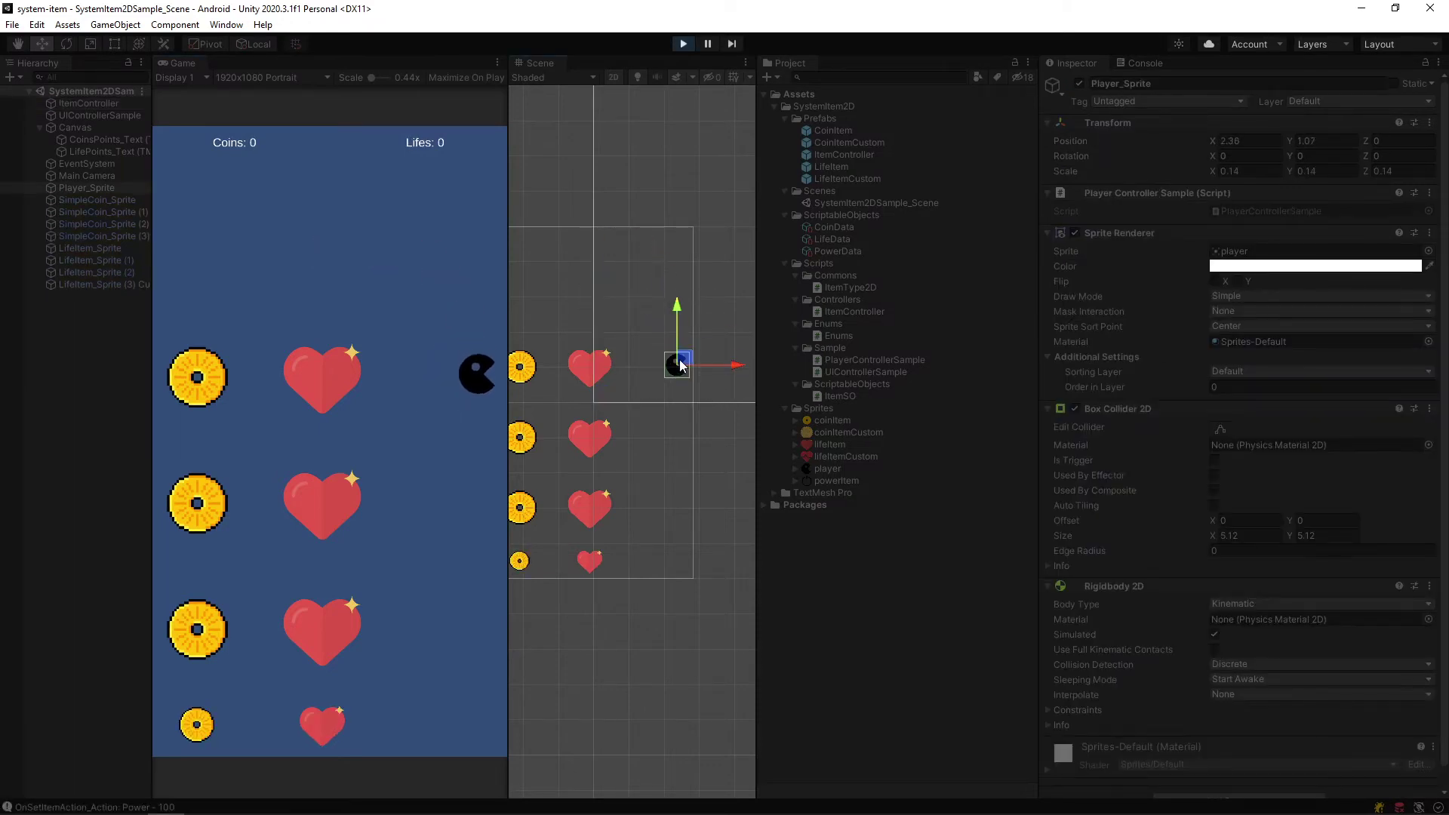
{"action": "left_click", "coordinate": [1140, 63]}
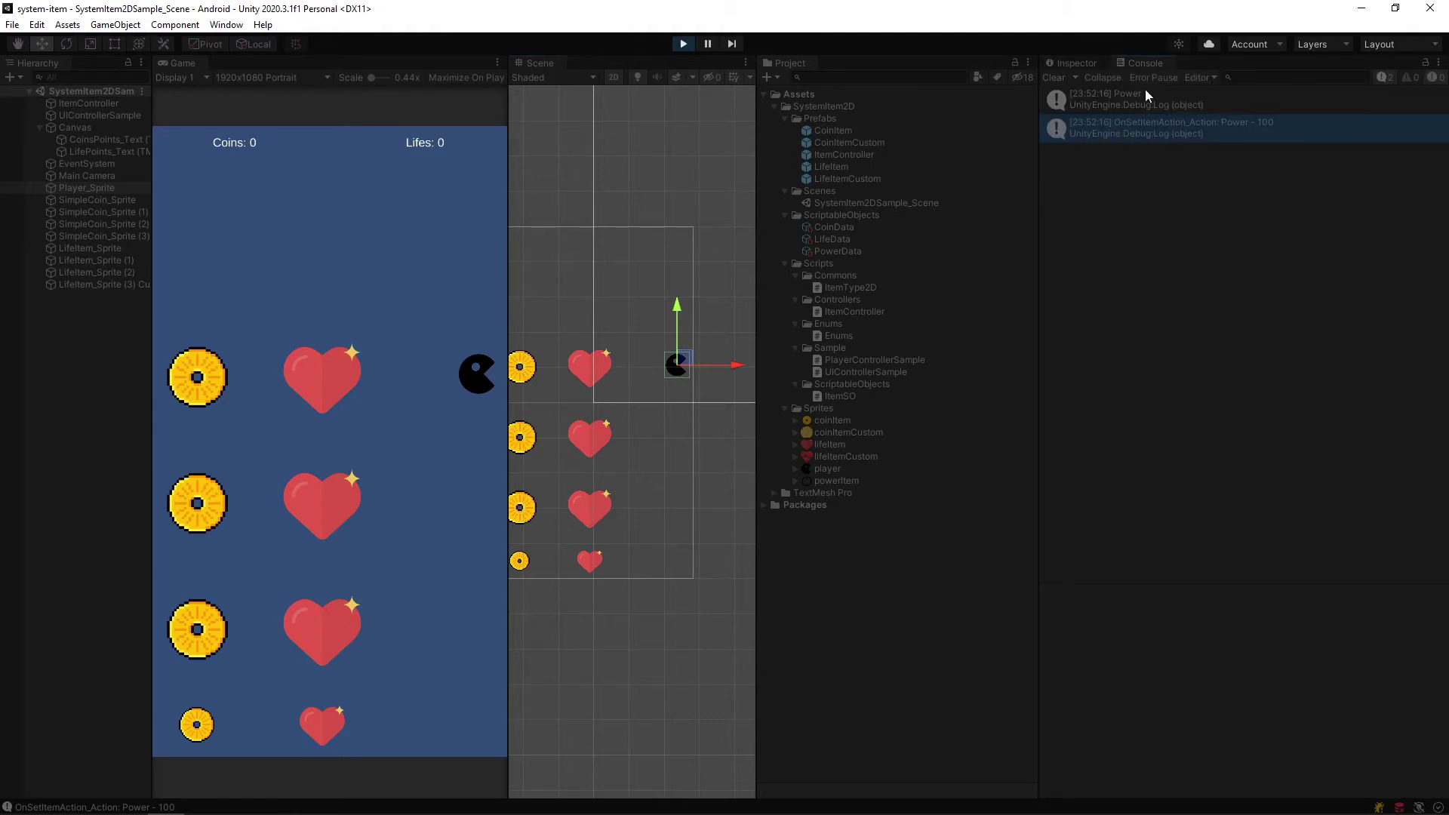
{"action": "left_click", "coordinate": [1121, 110]}
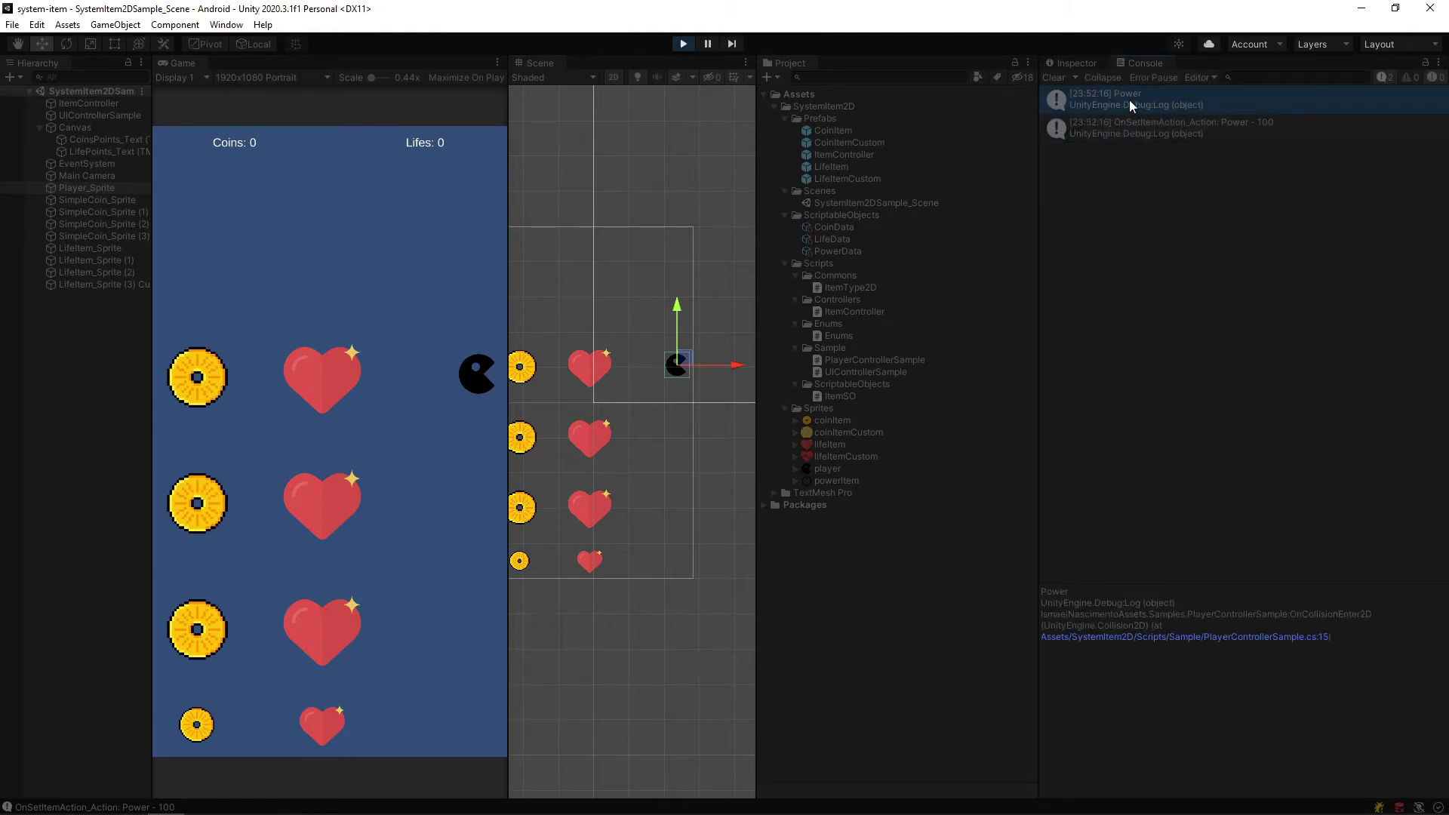
{"action": "left_click", "coordinate": [1132, 129]}
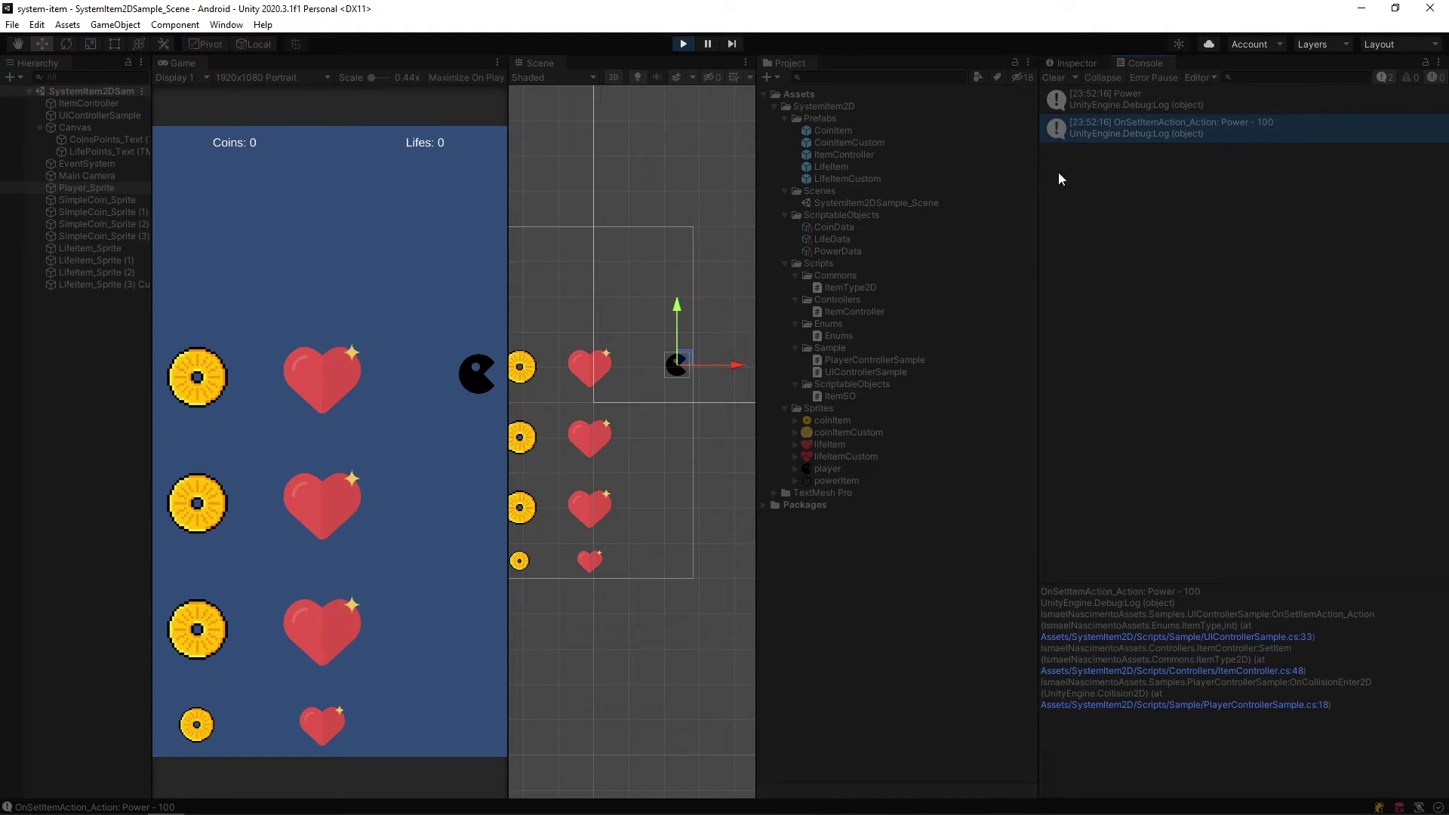
Replay the game collecting a coin and a heart, then stop Play mode
{"action": "left_click", "coordinate": [684, 45]}
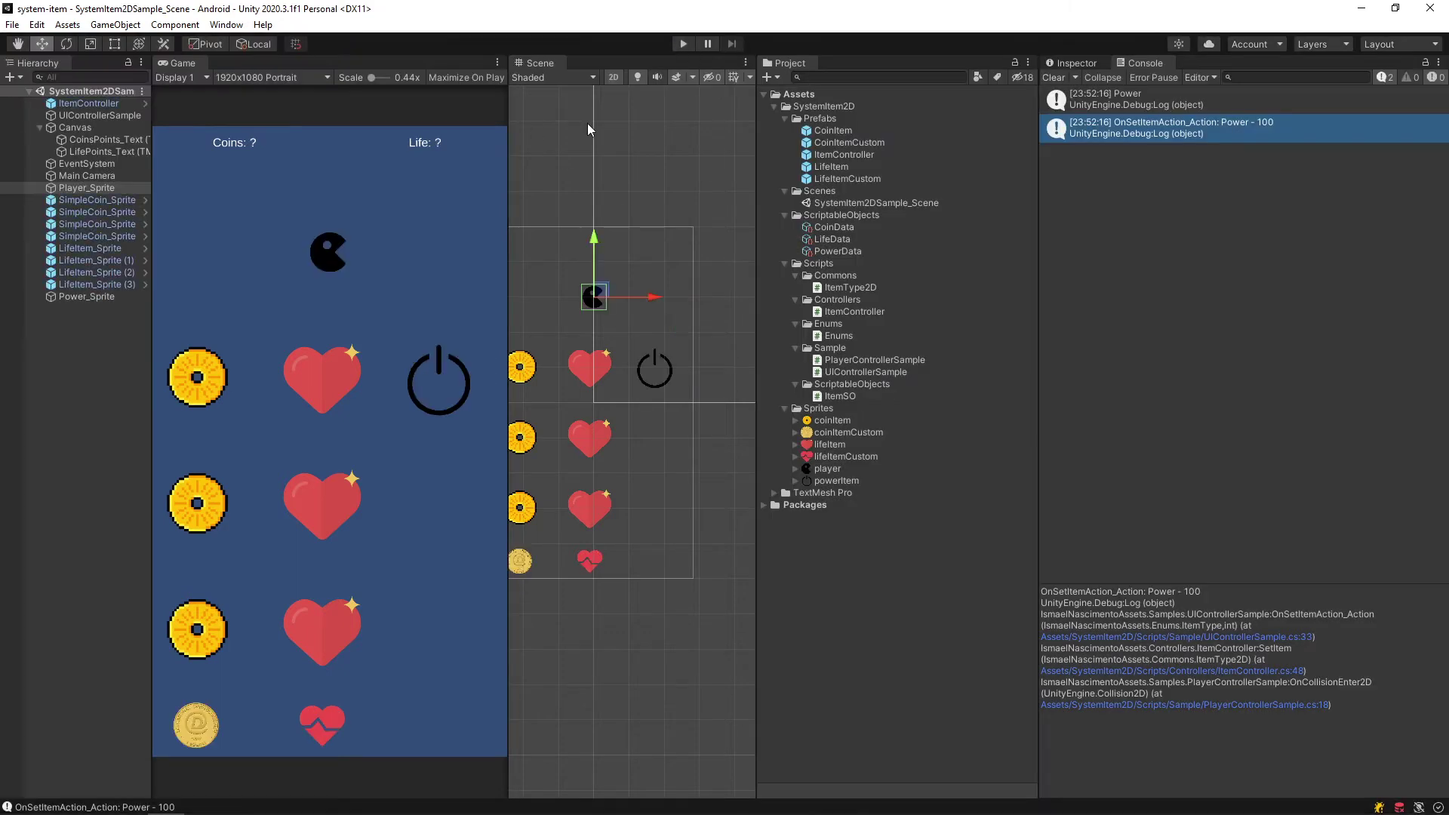
{"action": "left_click", "coordinate": [684, 44]}
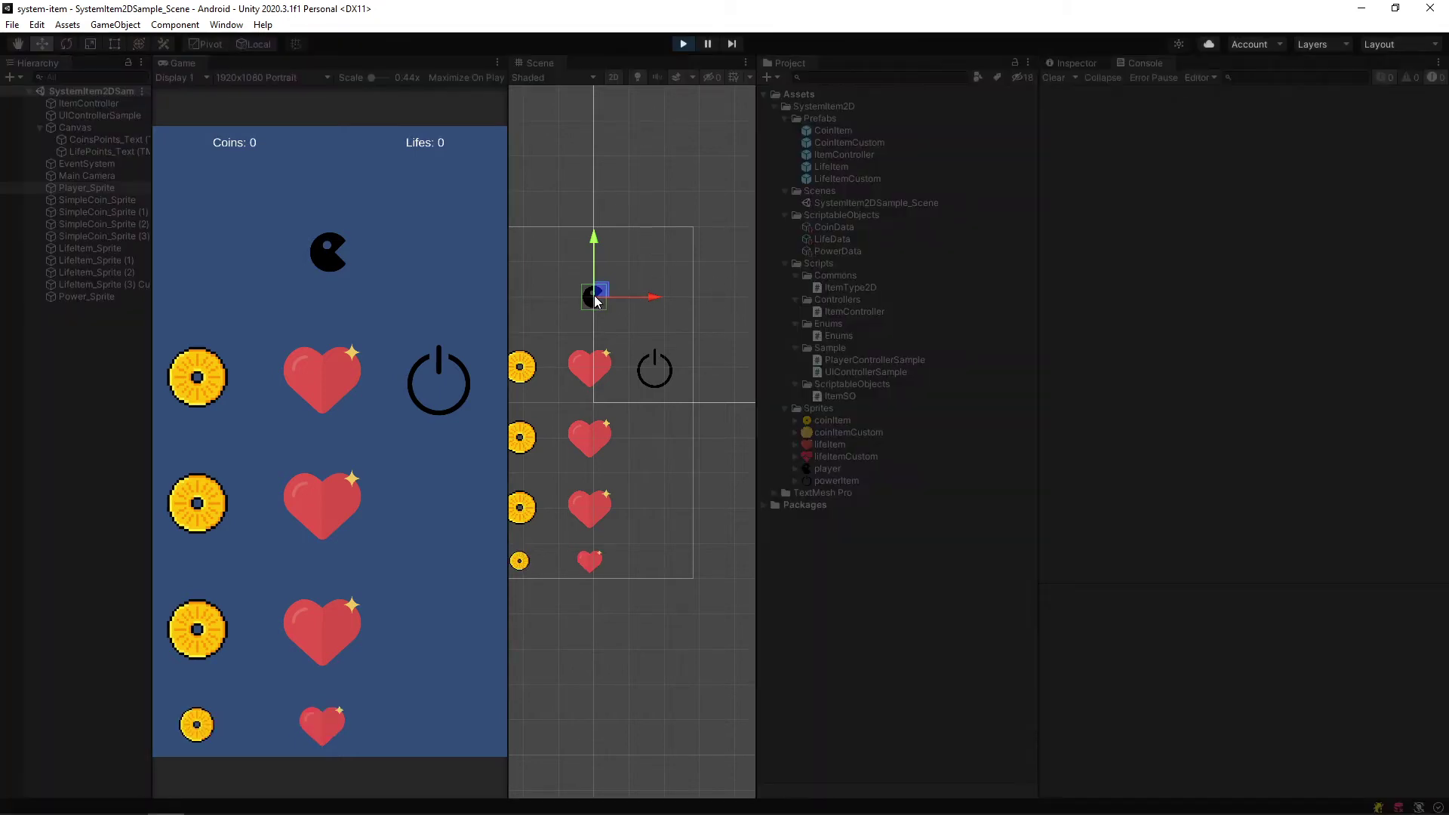
{"action": "mouse_move", "coordinate": [595, 299]}
{"action": "left_mouse_down"}
{"action": "mouse_move", "coordinate": [600, 361]}
{"action": "mouse_move", "coordinate": [630, 239]}
{"action": "left_mouse_up"}
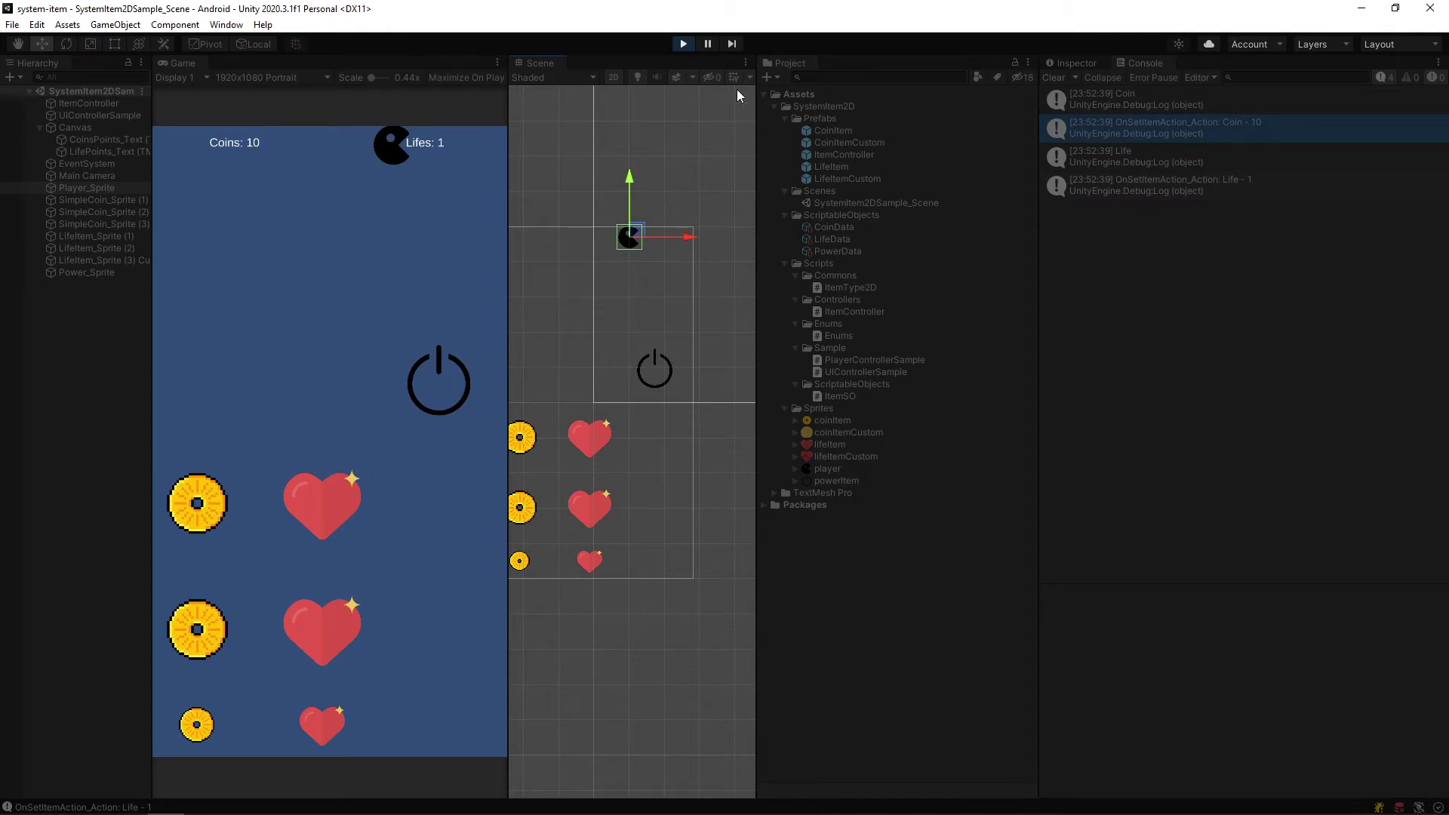
{"action": "left_click", "coordinate": [680, 47]}
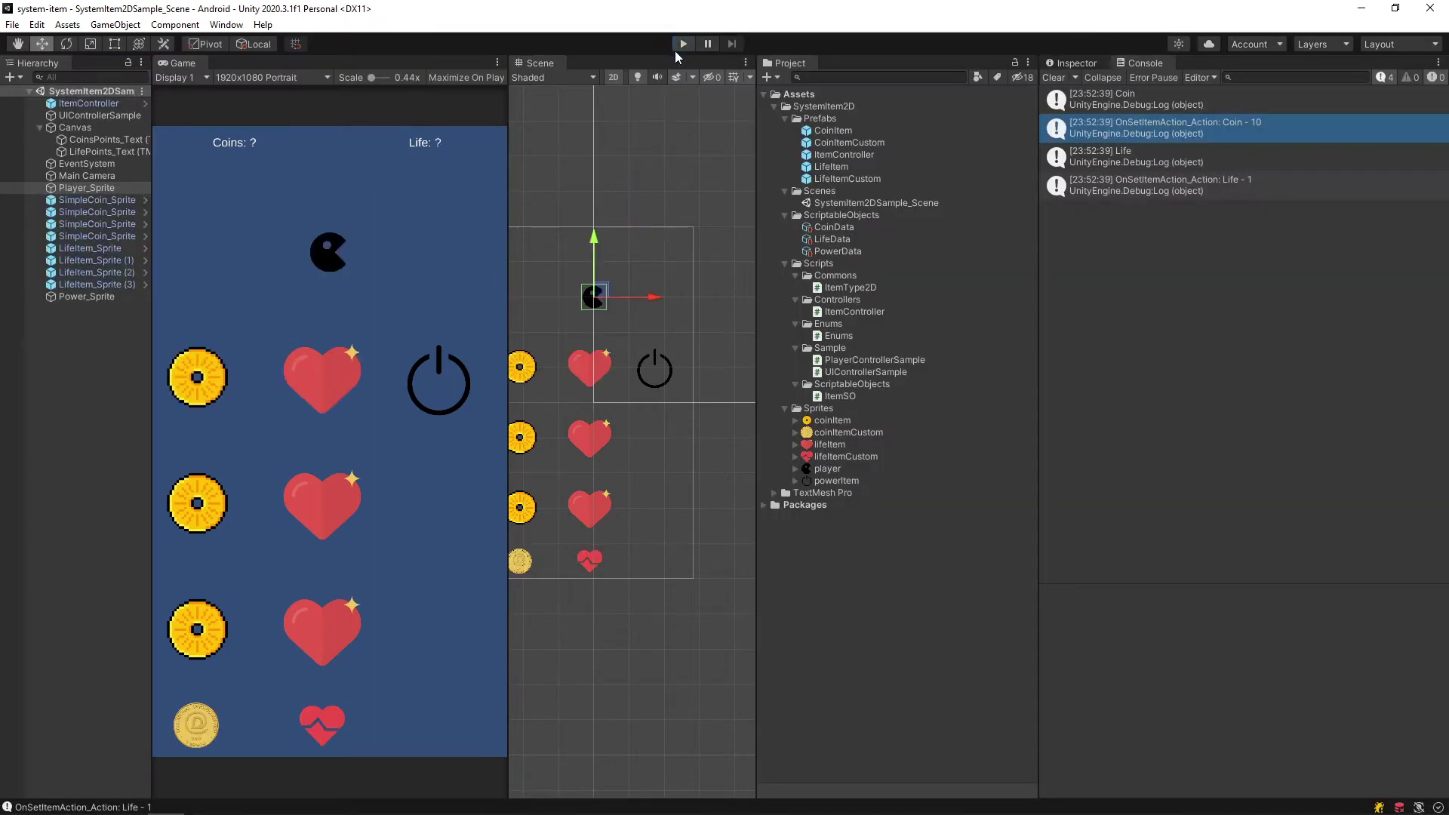
Open UIControllerSample's script in the code editor via Edit Script
{"action": "left_click", "coordinate": [75, 115]}
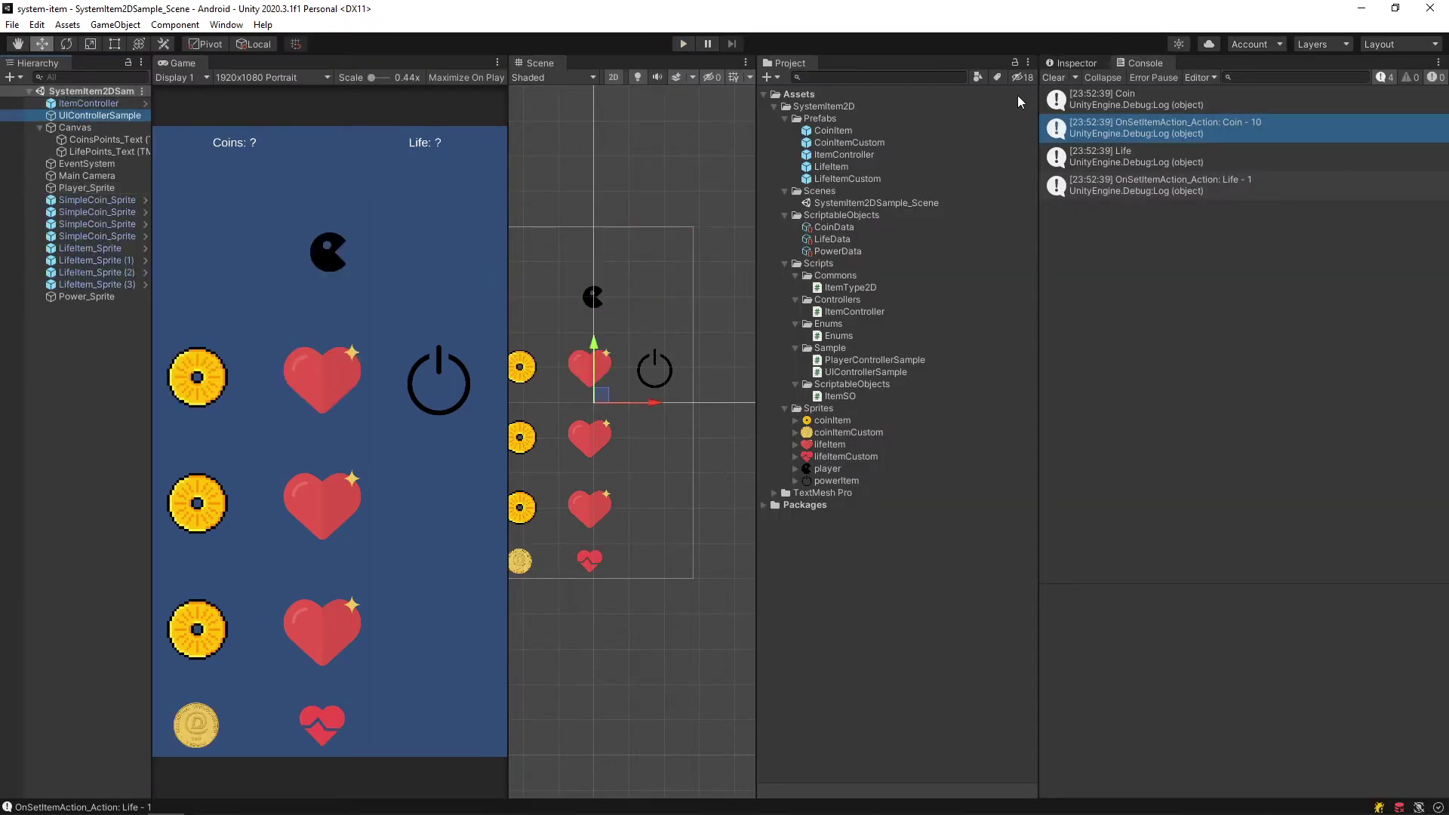
{"action": "left_click", "coordinate": [1071, 63]}
{"action": "right_click", "coordinate": [1153, 198]}
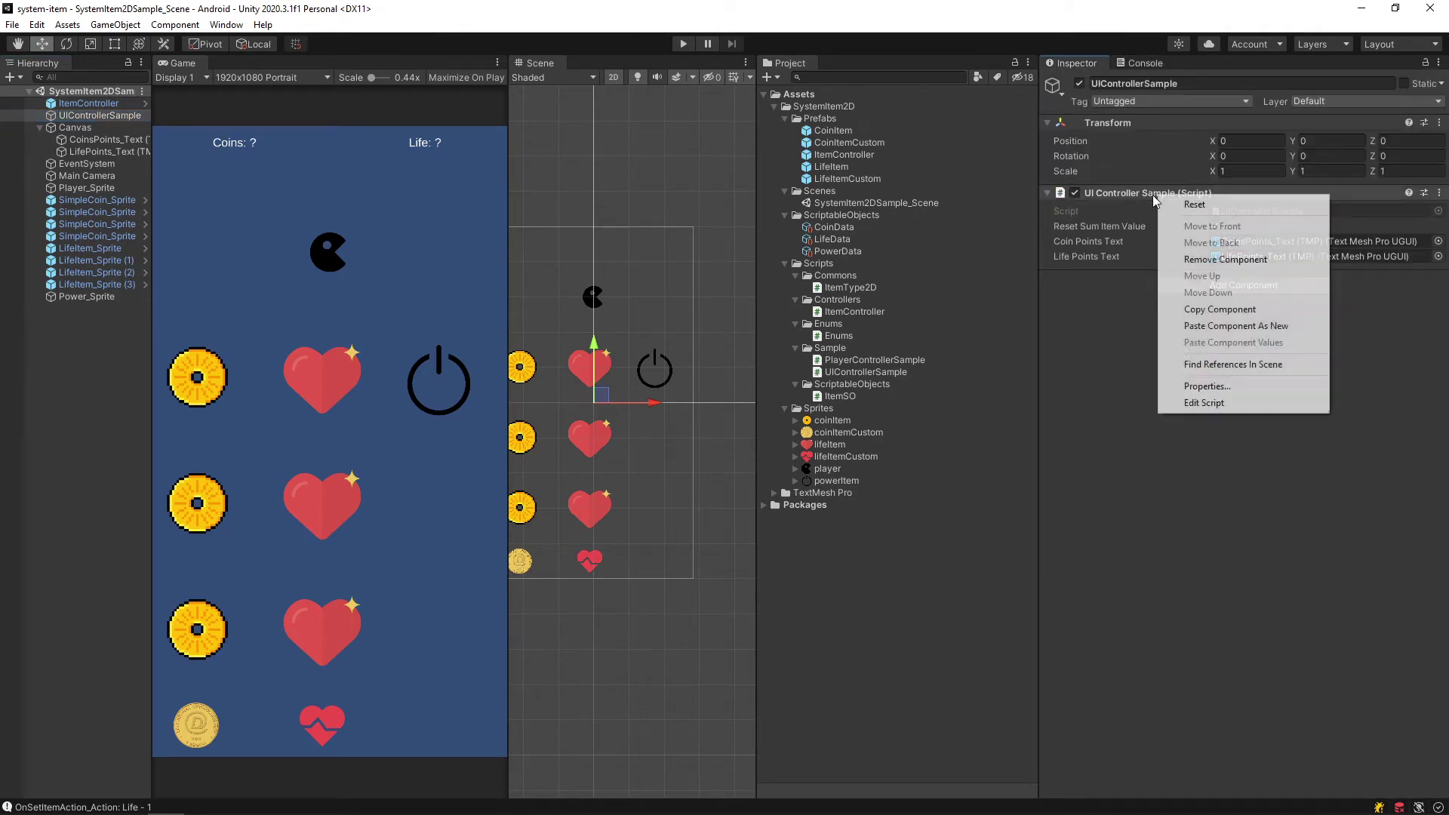
{"action": "left_click", "coordinate": [1204, 402]}
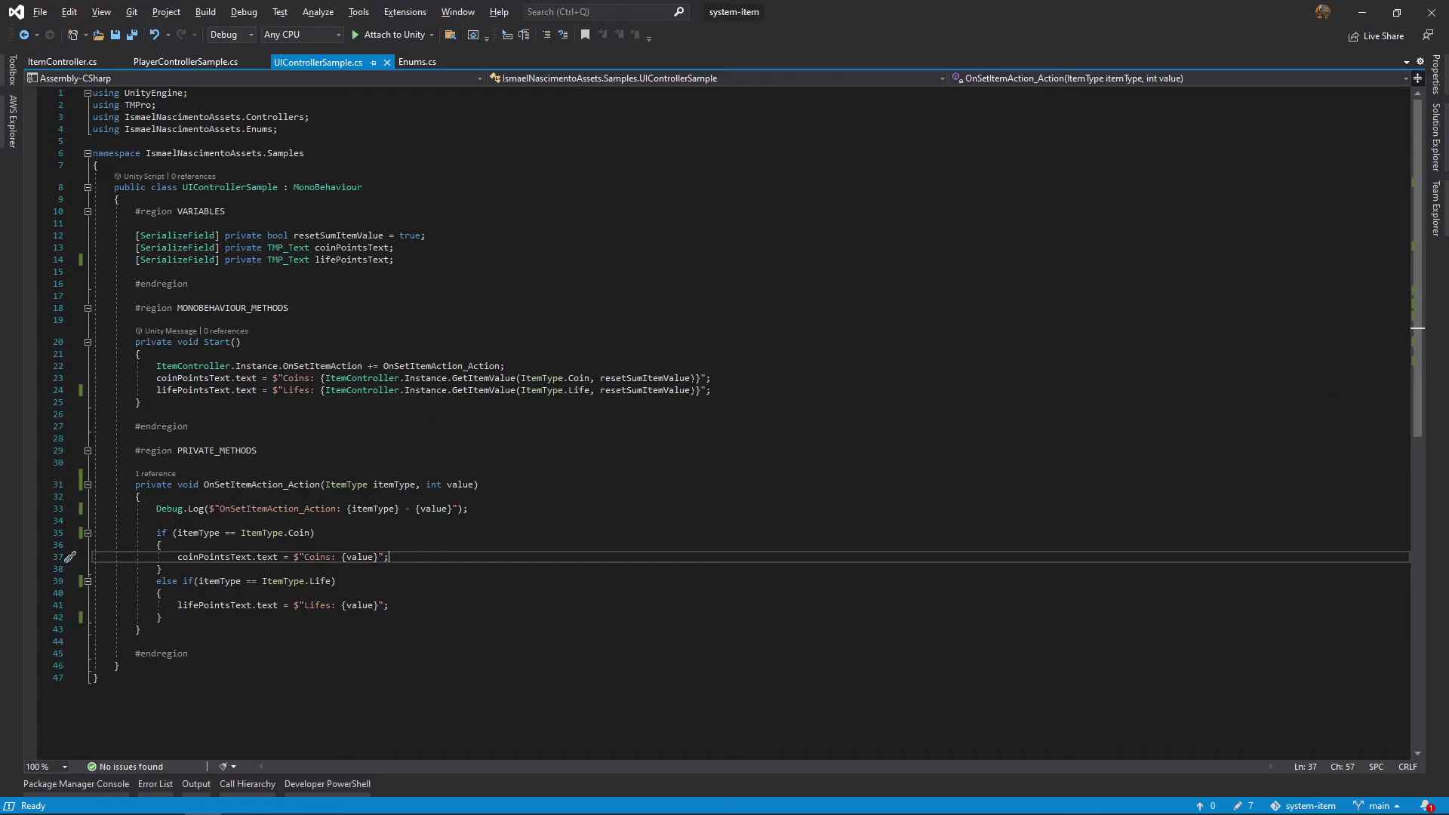
Duplicate the lifePointsText field declaration as a new powerPointsText field
{"action": "left_click", "coordinate": [484, 269]}
{"action": "key", "text": "Up"}
{"action": "key", "text": "ctrl+d"}
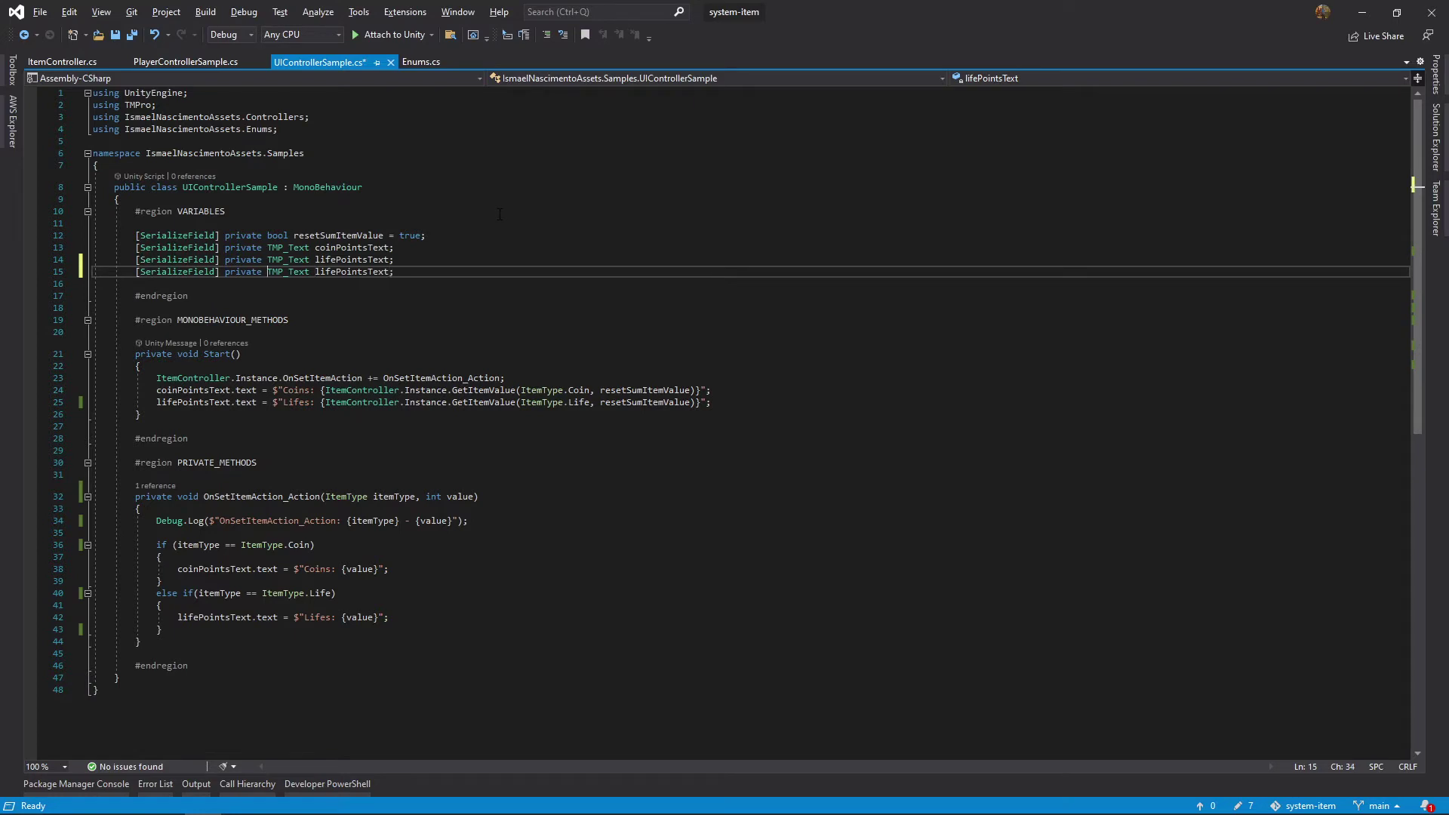
{"action": "key", "text": "ctrl+Right"}
{"action": "key", "text": "ctrl+w"}
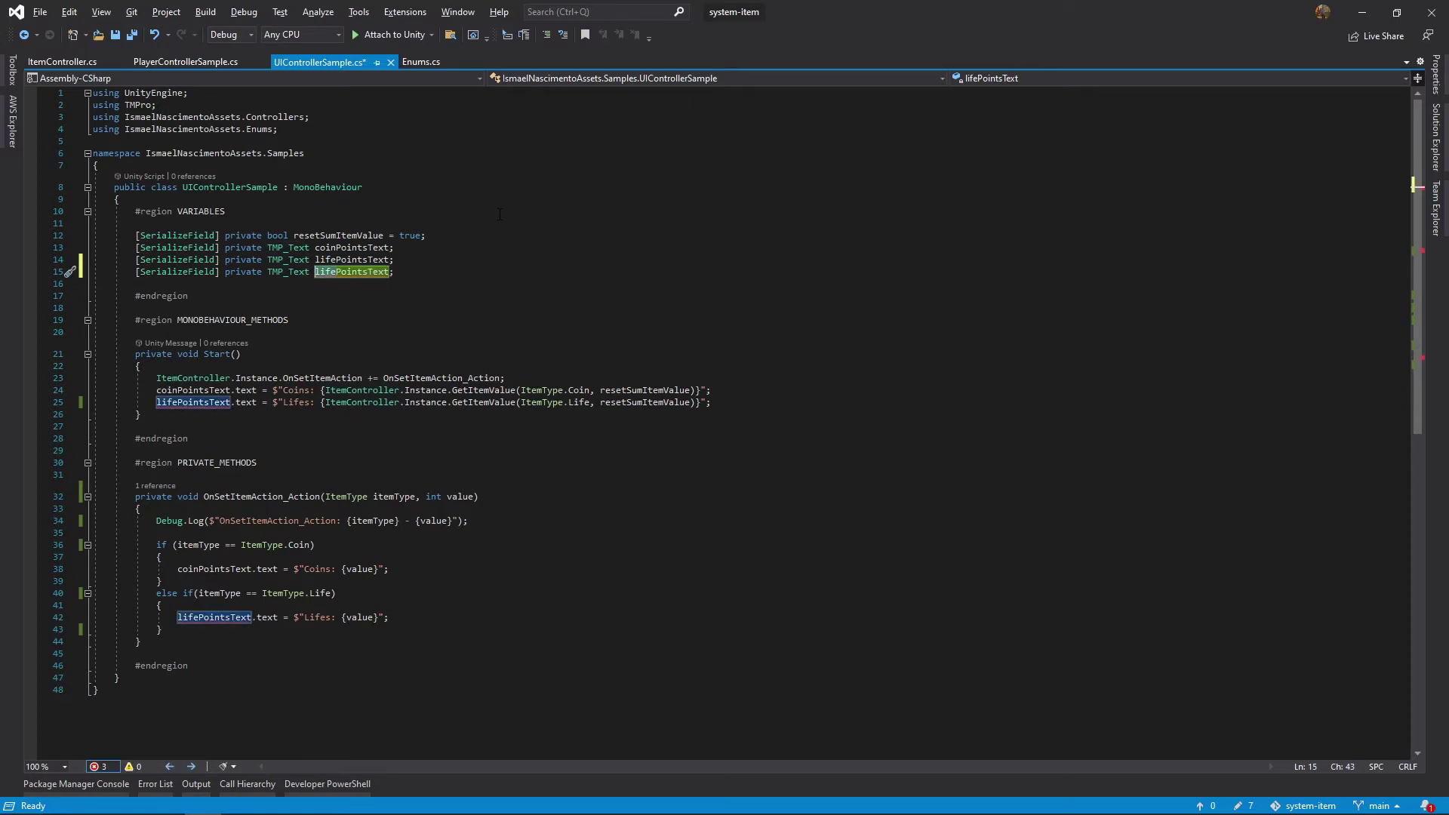
{"action": "type", "text": "powerPointsText"}
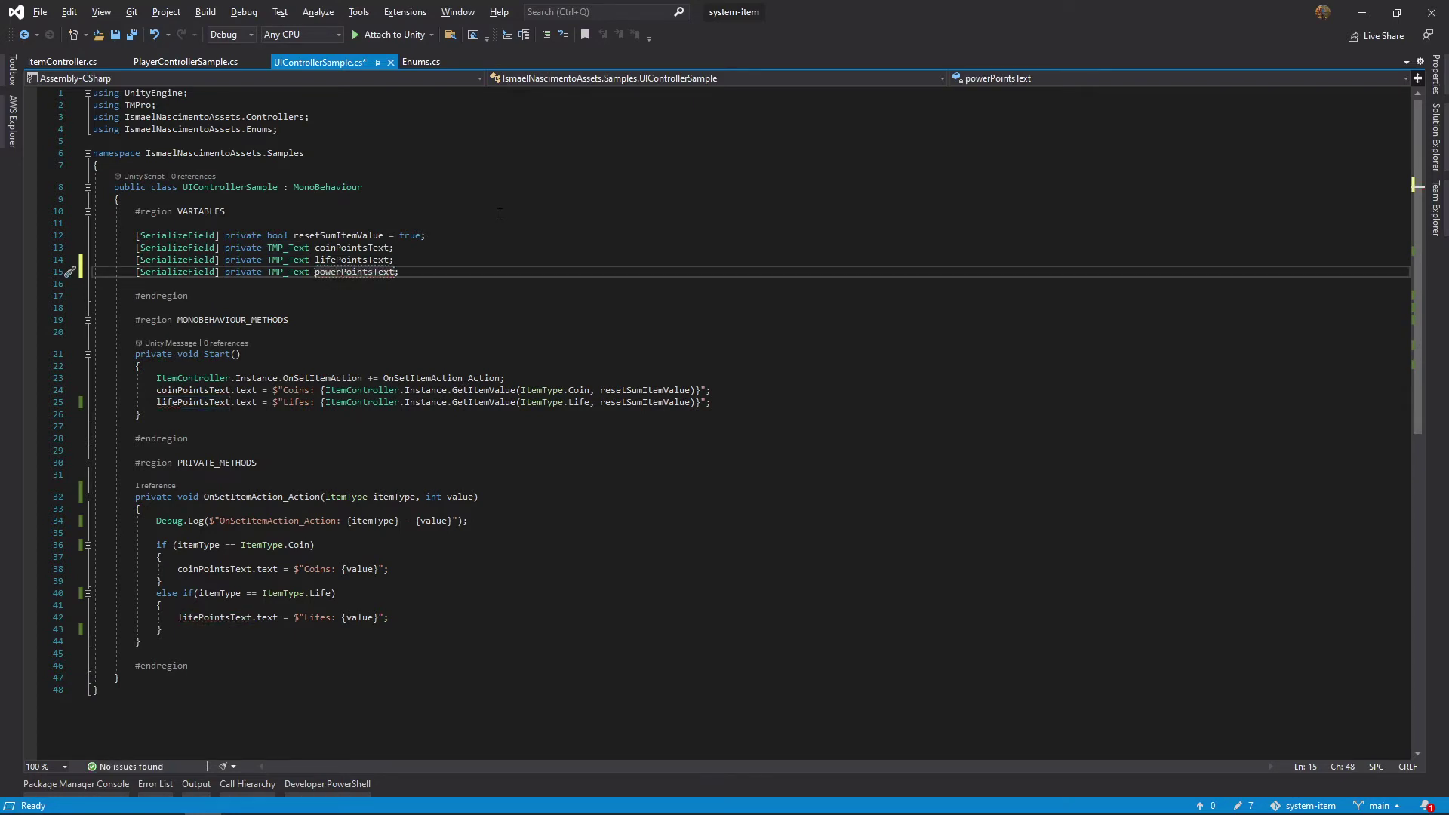
Add a Start line setting powerPointsText to the Powers count, and save
{"action": "left_click", "coordinate": [744, 405]}
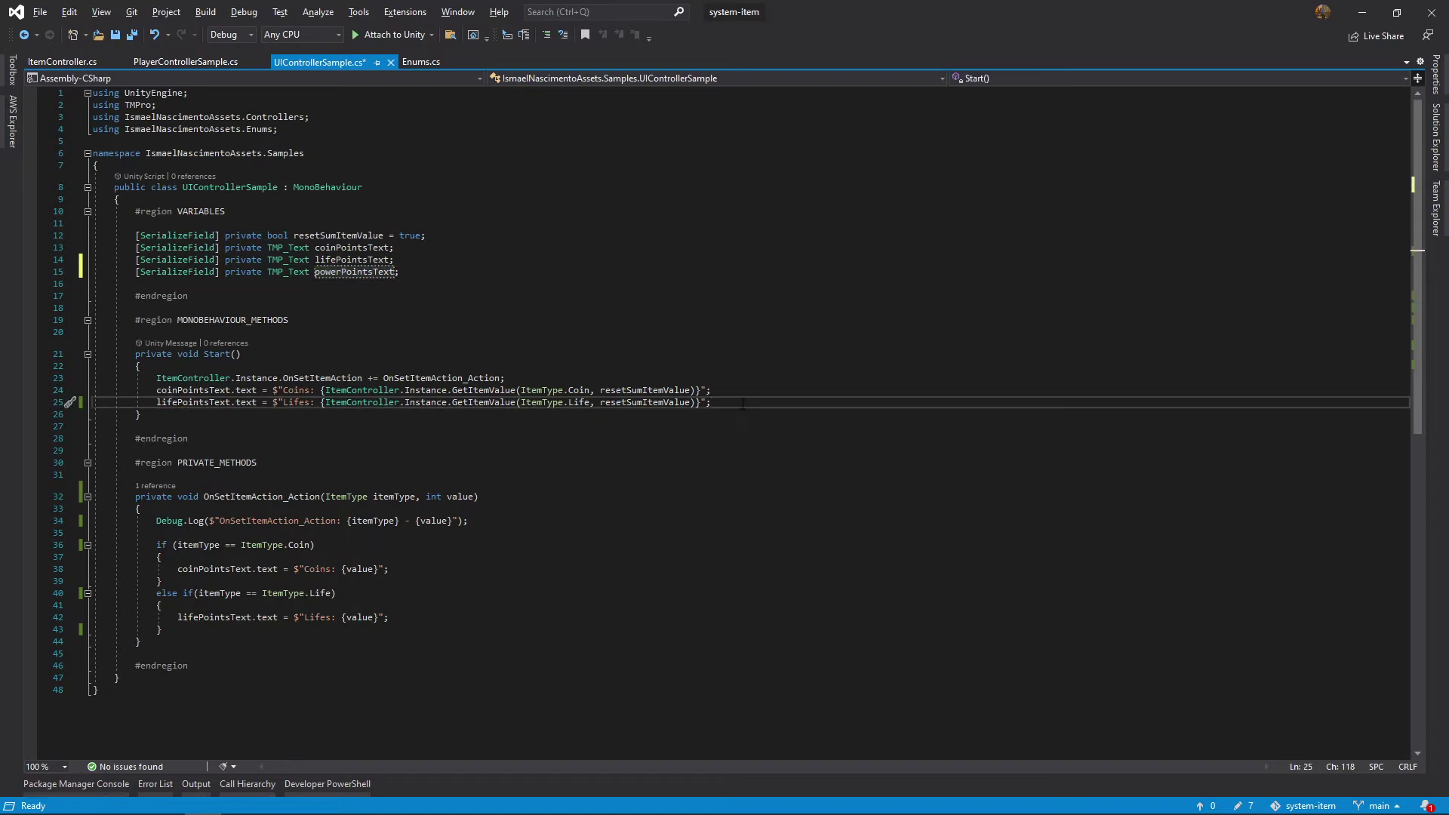
{"action": "key", "text": "ctrl+d"}
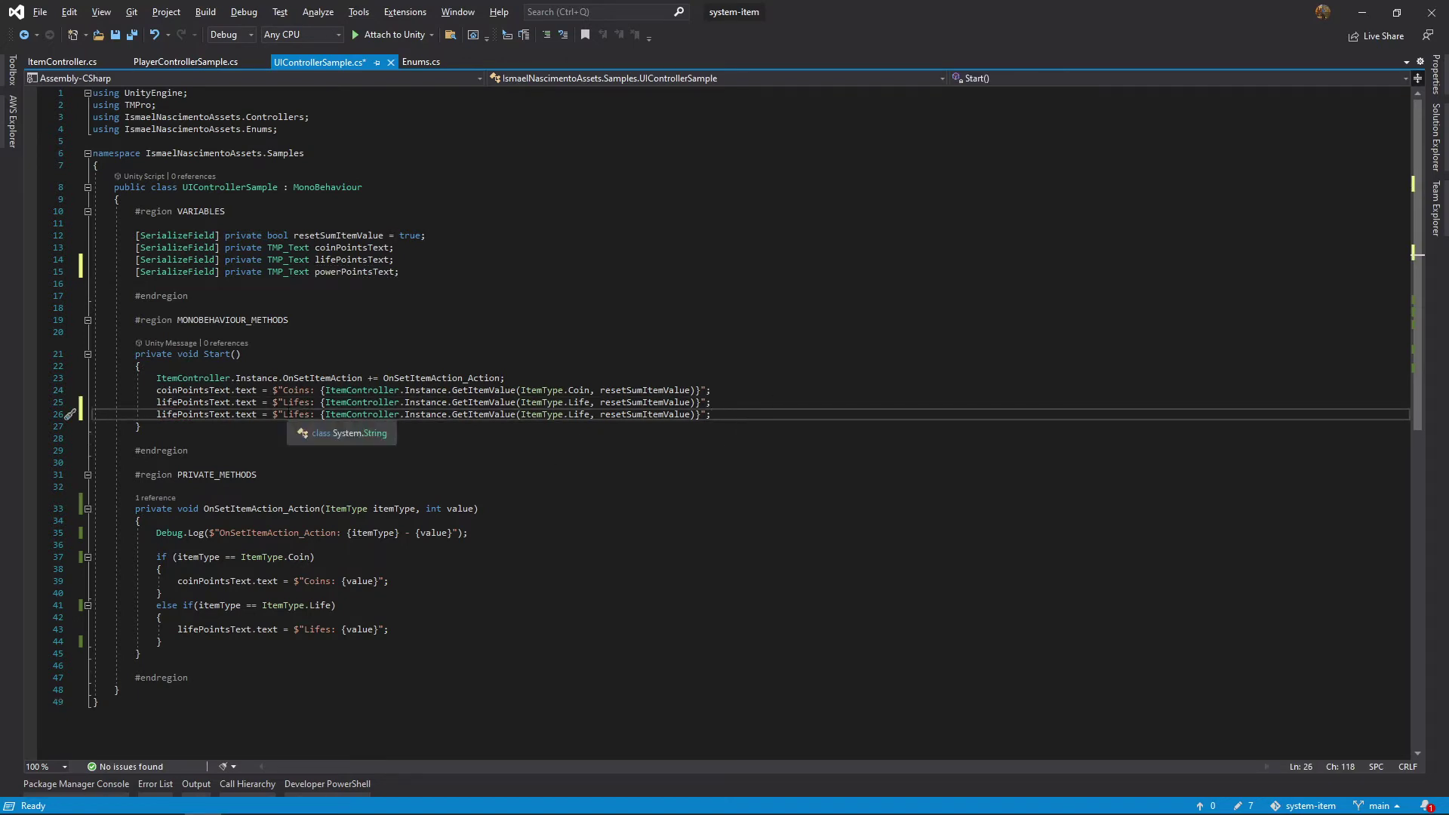
{"action": "double_click", "coordinate": [288, 414]}
{"action": "type", "text": "Power"}
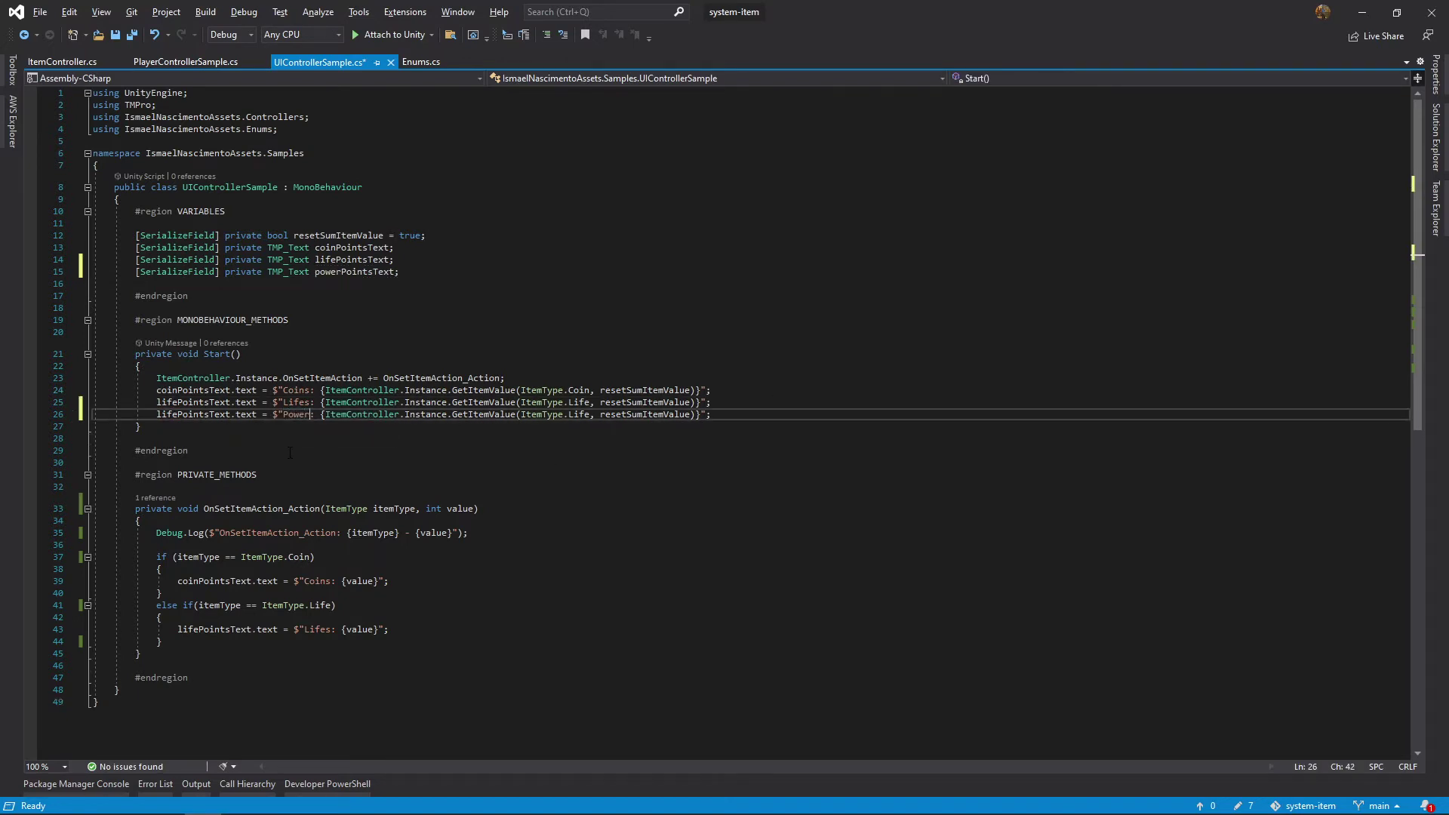
{"action": "type", "text": "s"}
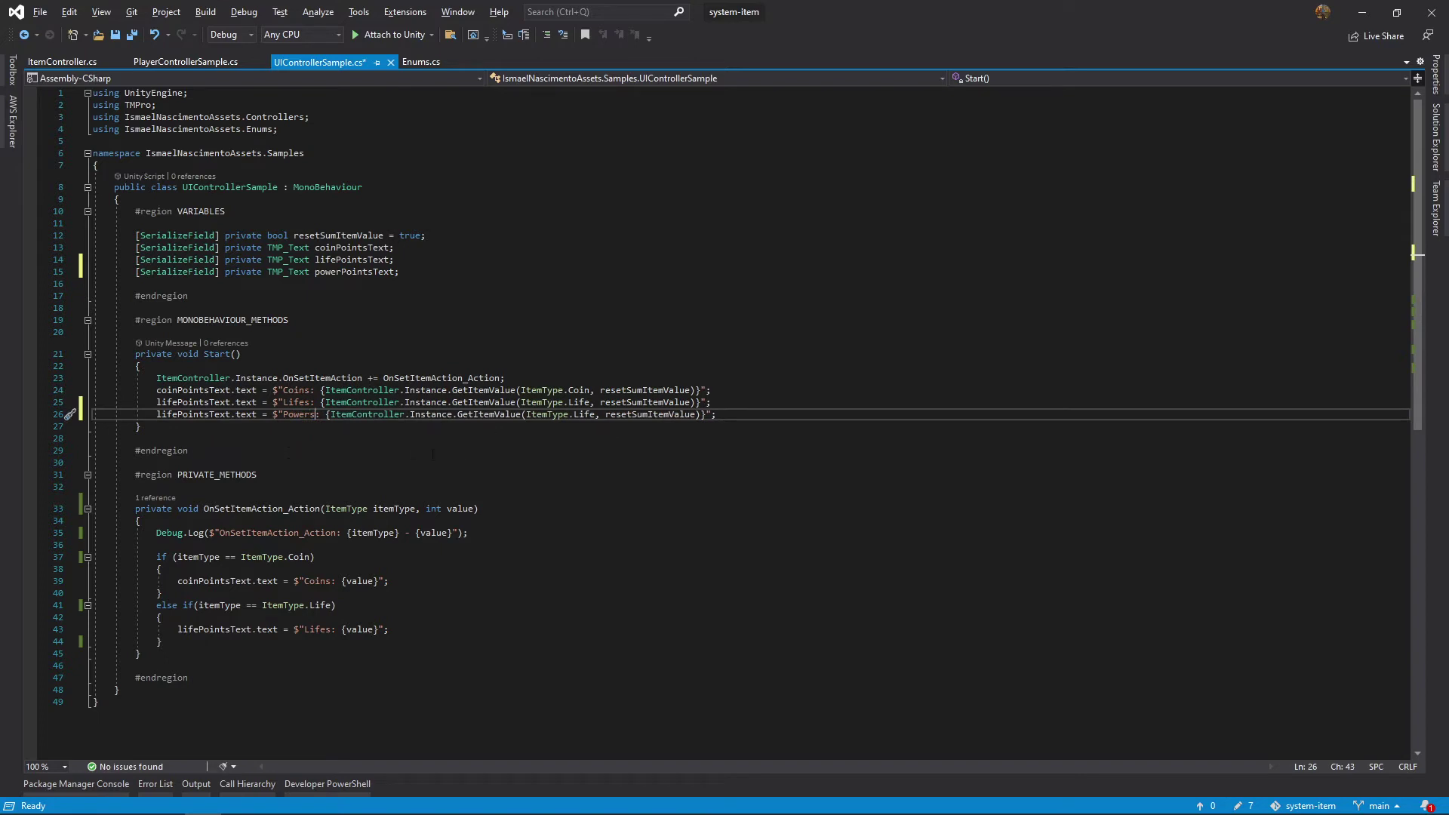
{"action": "double_click", "coordinate": [192, 415]}
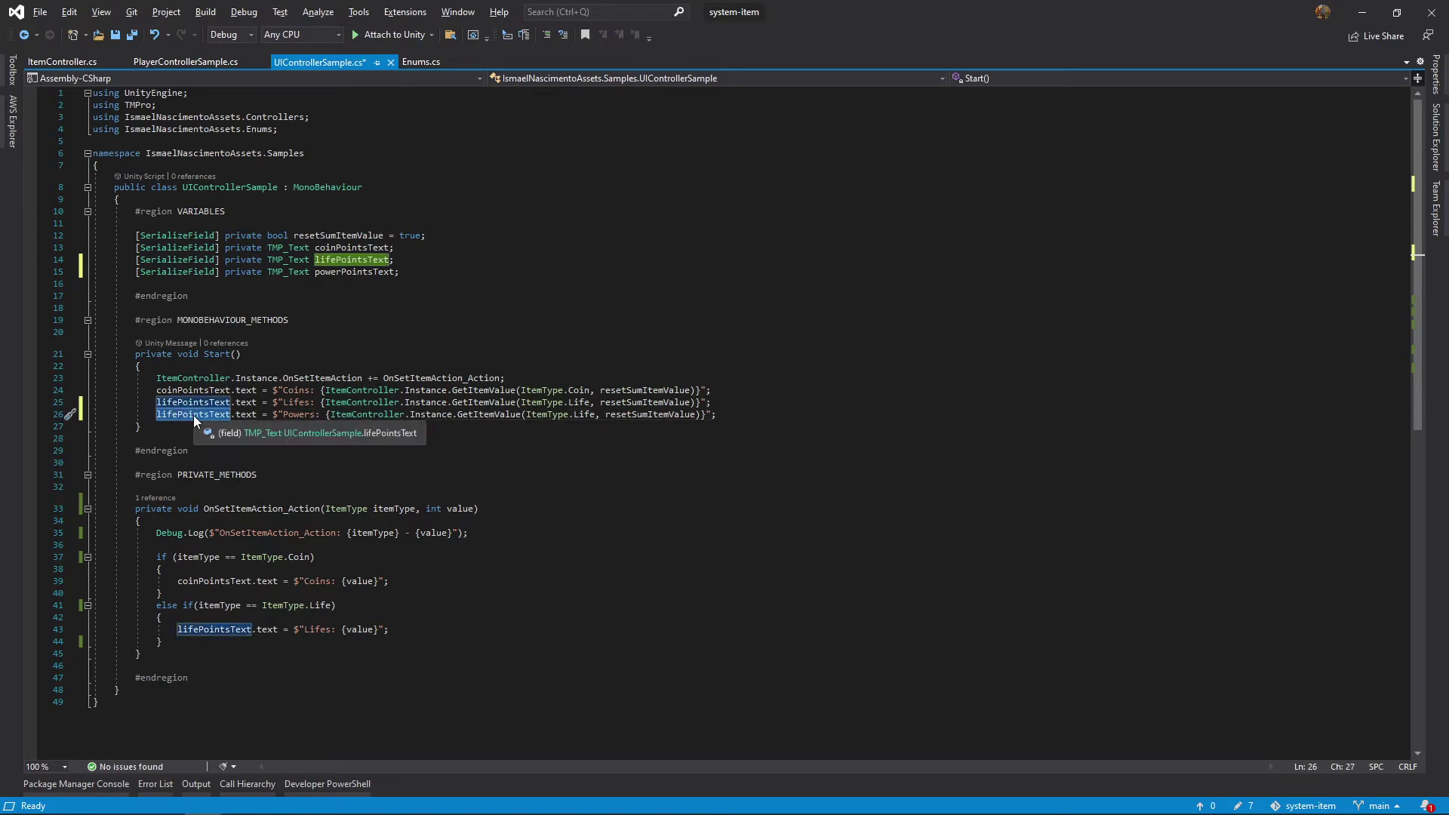
{"action": "type", "text": "powe"}
{"action": "key", "text": "Tab"}
{"action": "key", "text": "ctrl+s"}
{"action": "scroll", "coordinate": [724, 422], "scroll_direction": "down", "scroll_amount": 4}
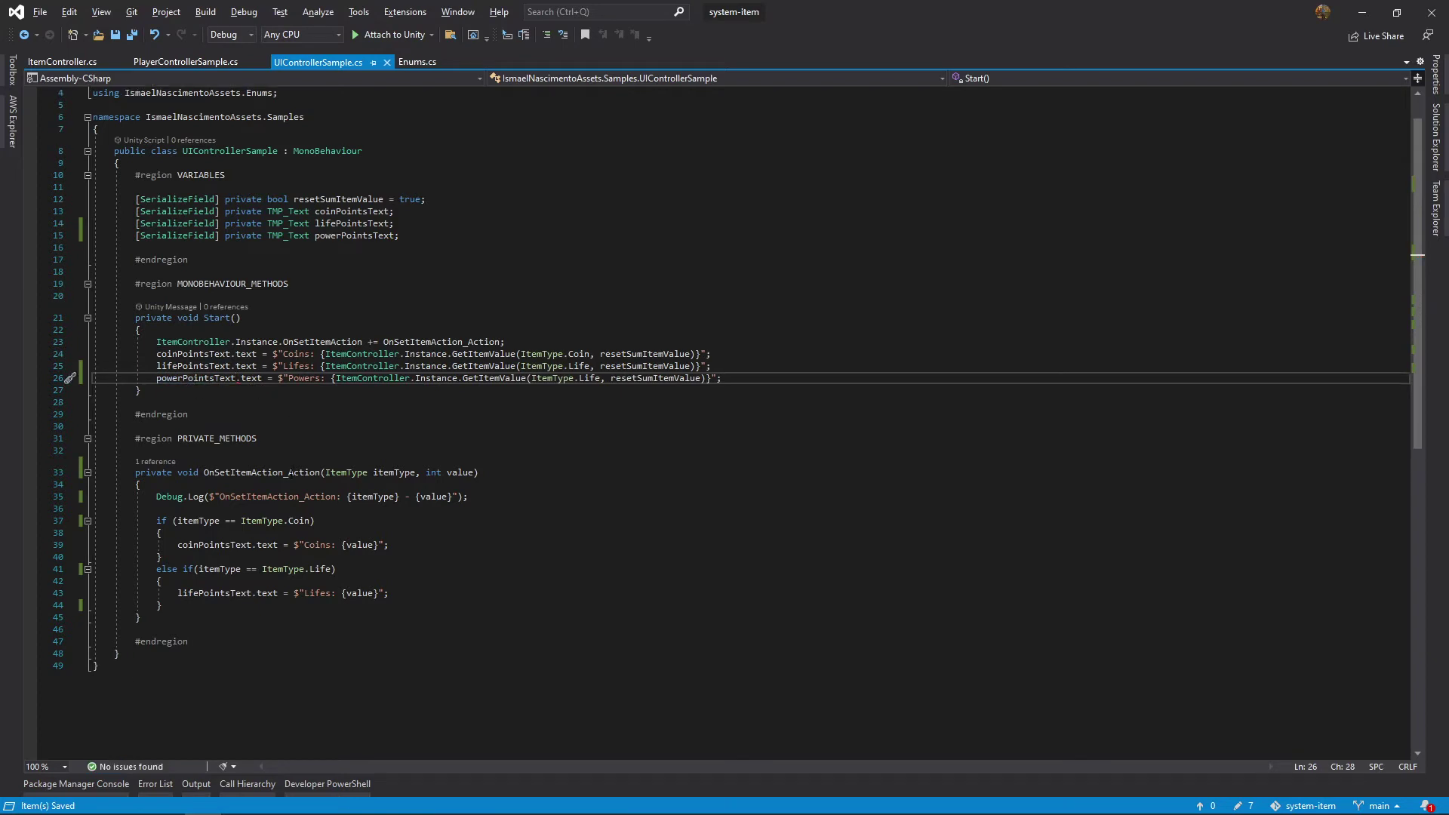
{"action": "left_click_drag", "start_coordinate": [146, 460], "coordinate": [203, 495]}
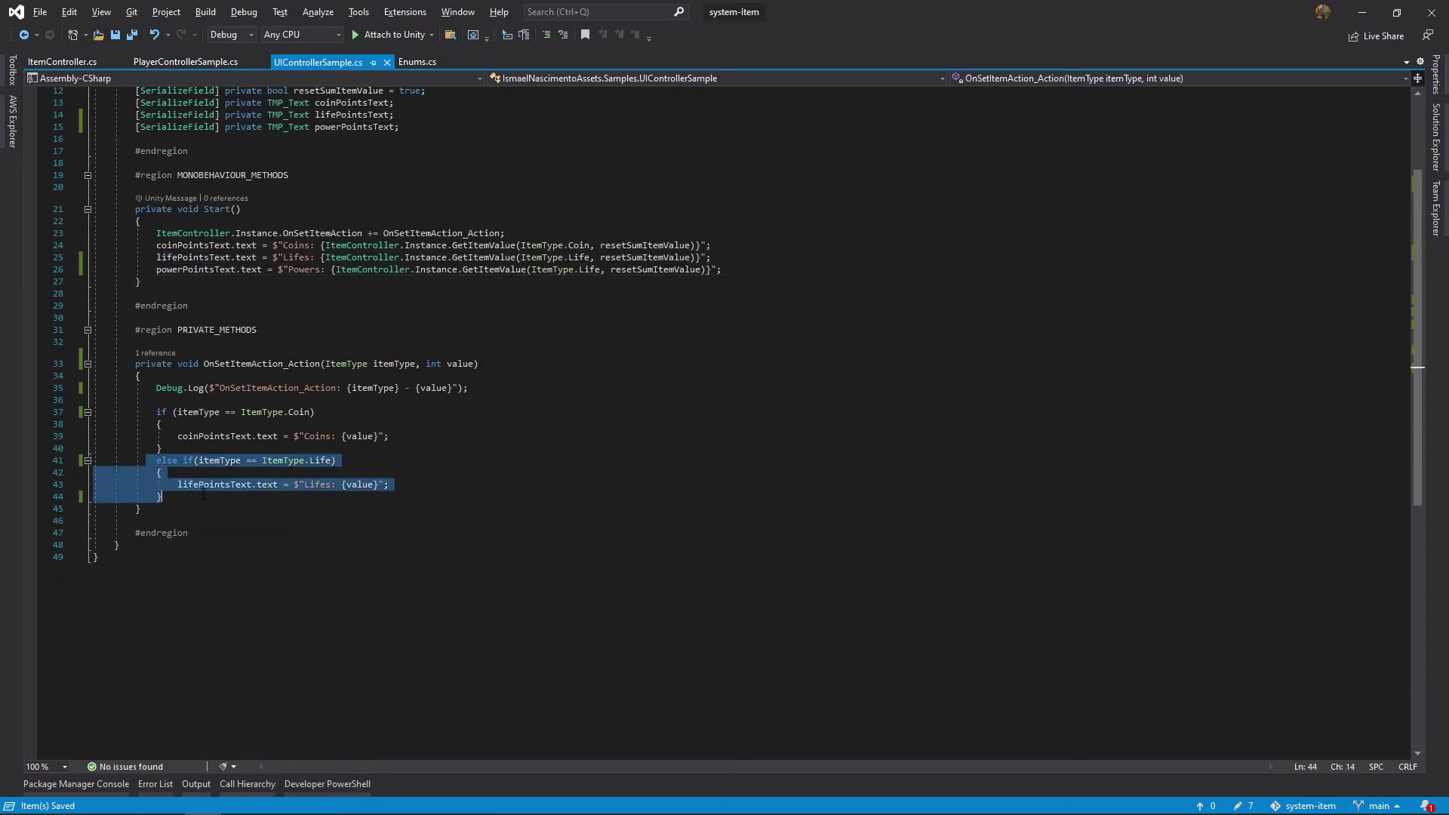
{"action": "scroll", "coordinate": [255, 453], "scroll_direction": "up", "scroll_amount": 4}
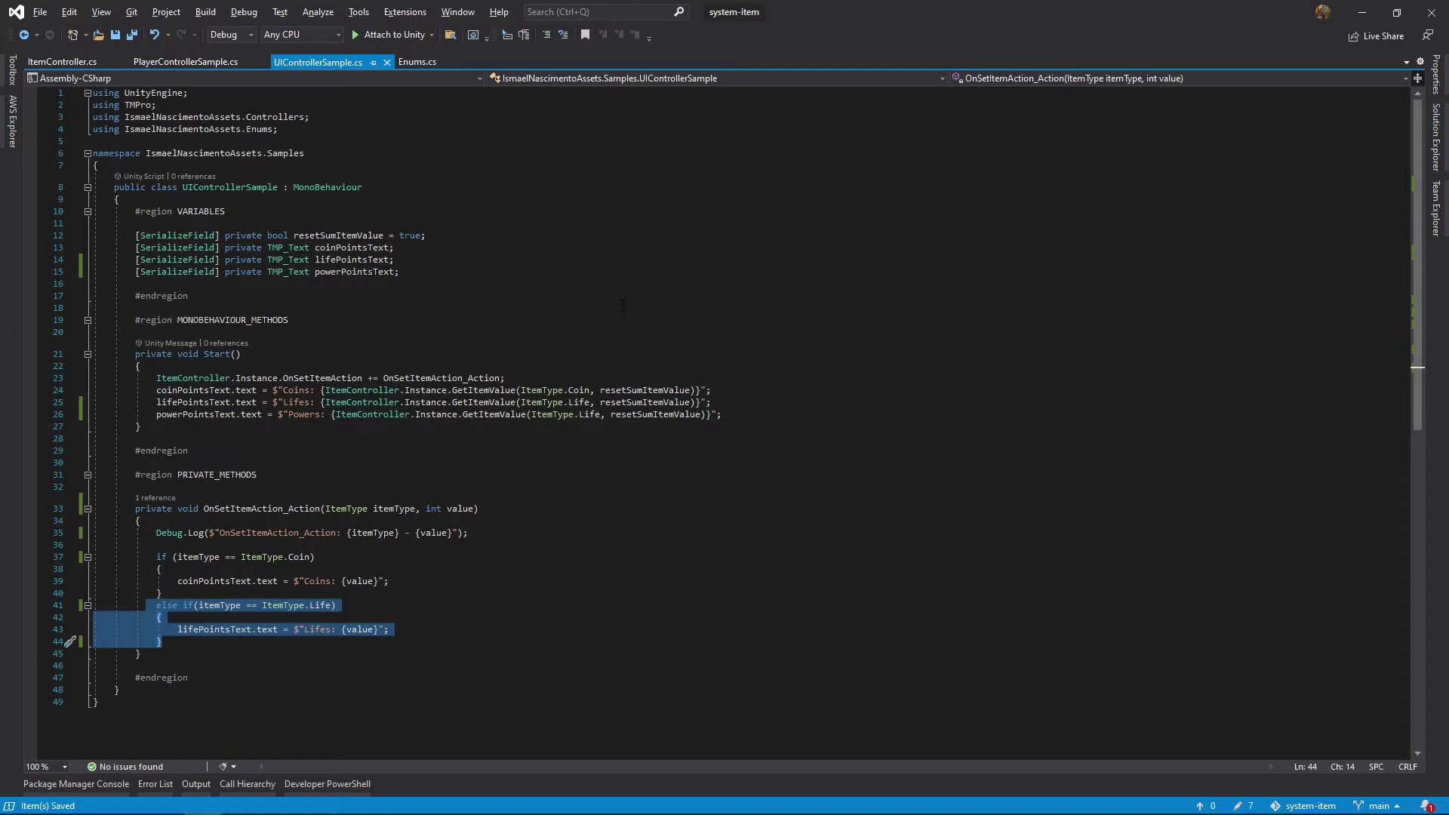
Open PlayerControllerSample.cs and examine the OnCollisionEnter2D and OnTriggerEnter2D handlers
{"action": "left_click", "coordinate": [185, 62]}
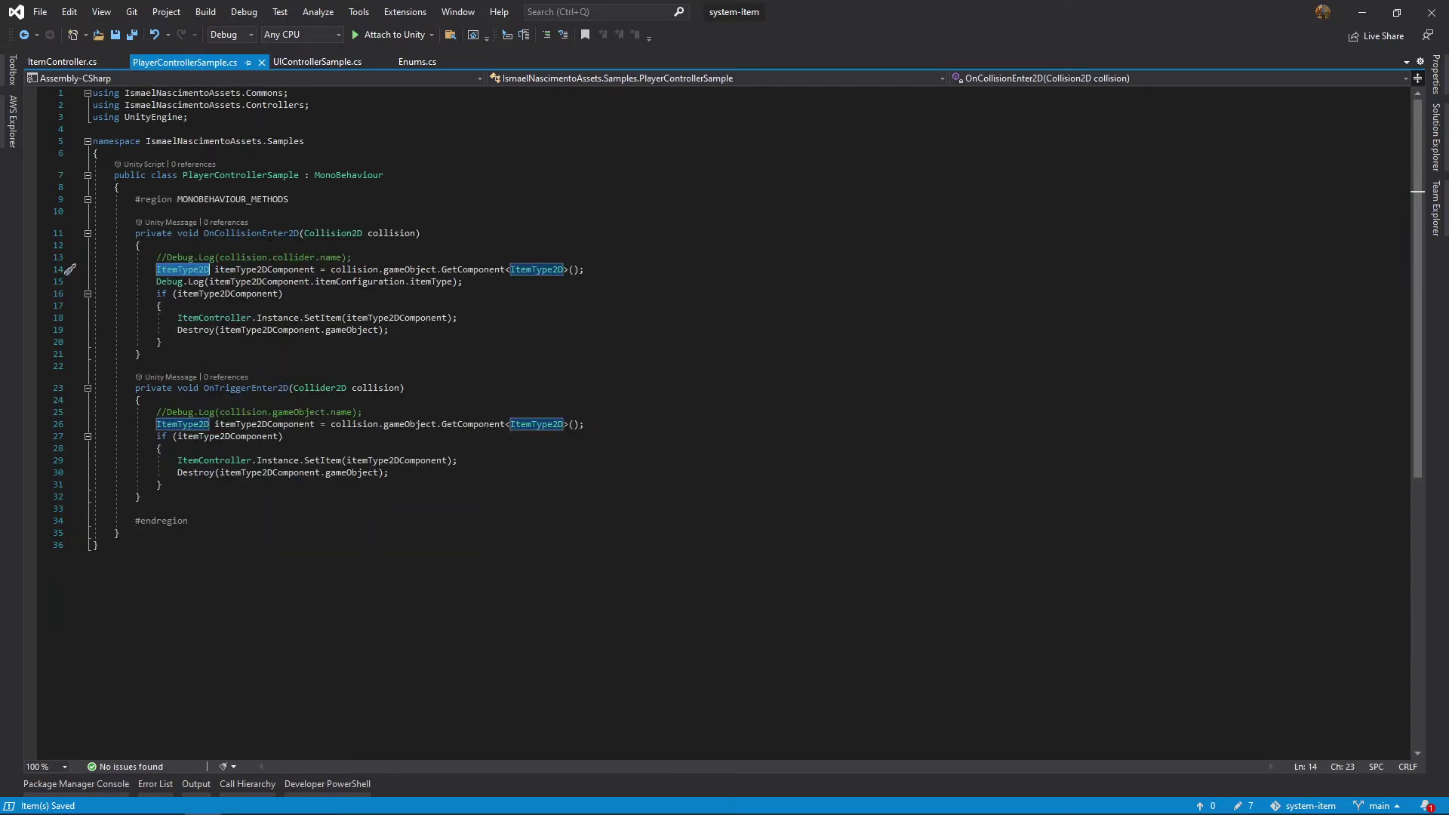
{"action": "left_click_drag", "start_coordinate": [93, 233], "coordinate": [283, 294]}
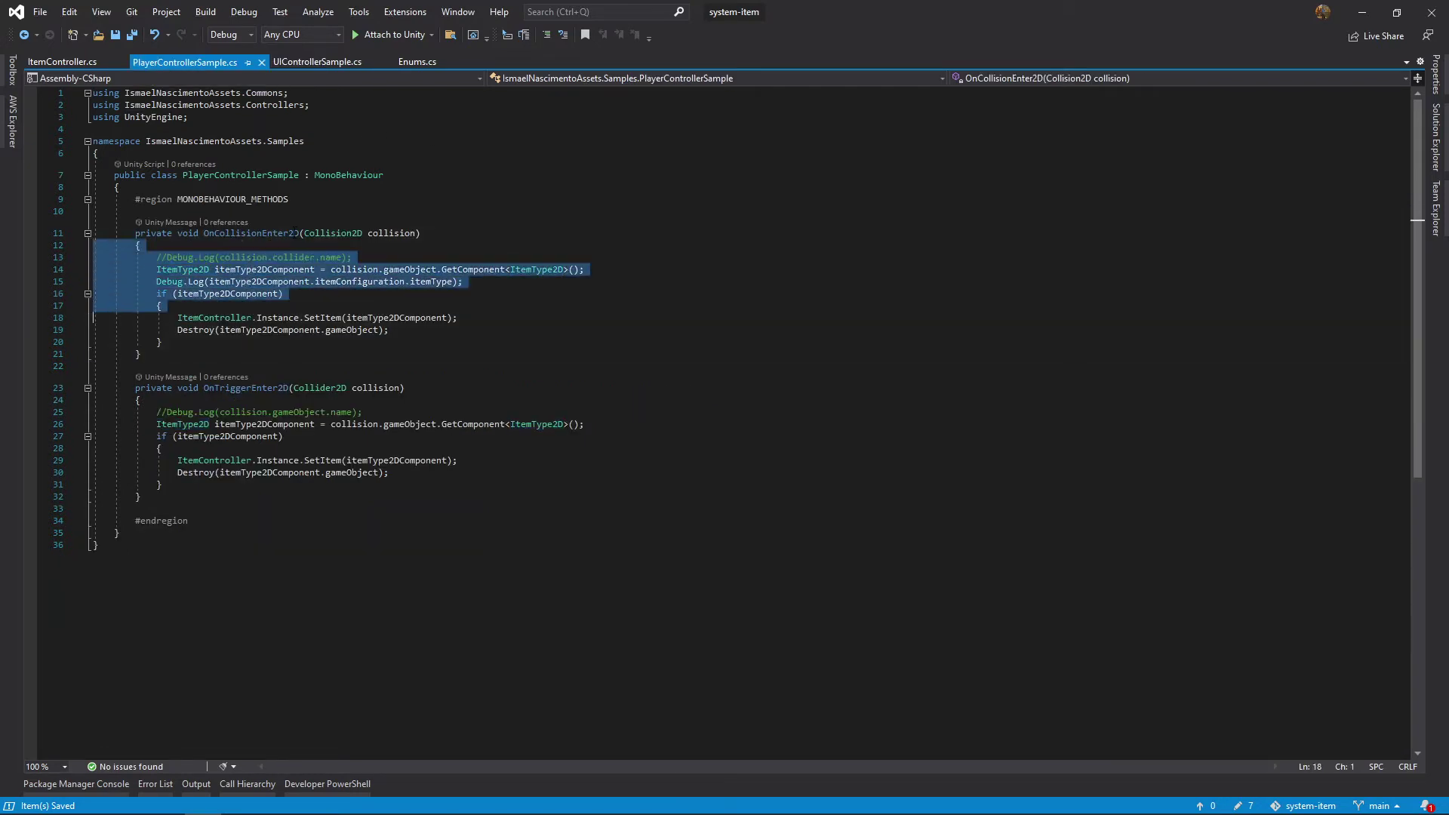
{"action": "double_click", "coordinate": [249, 233]}
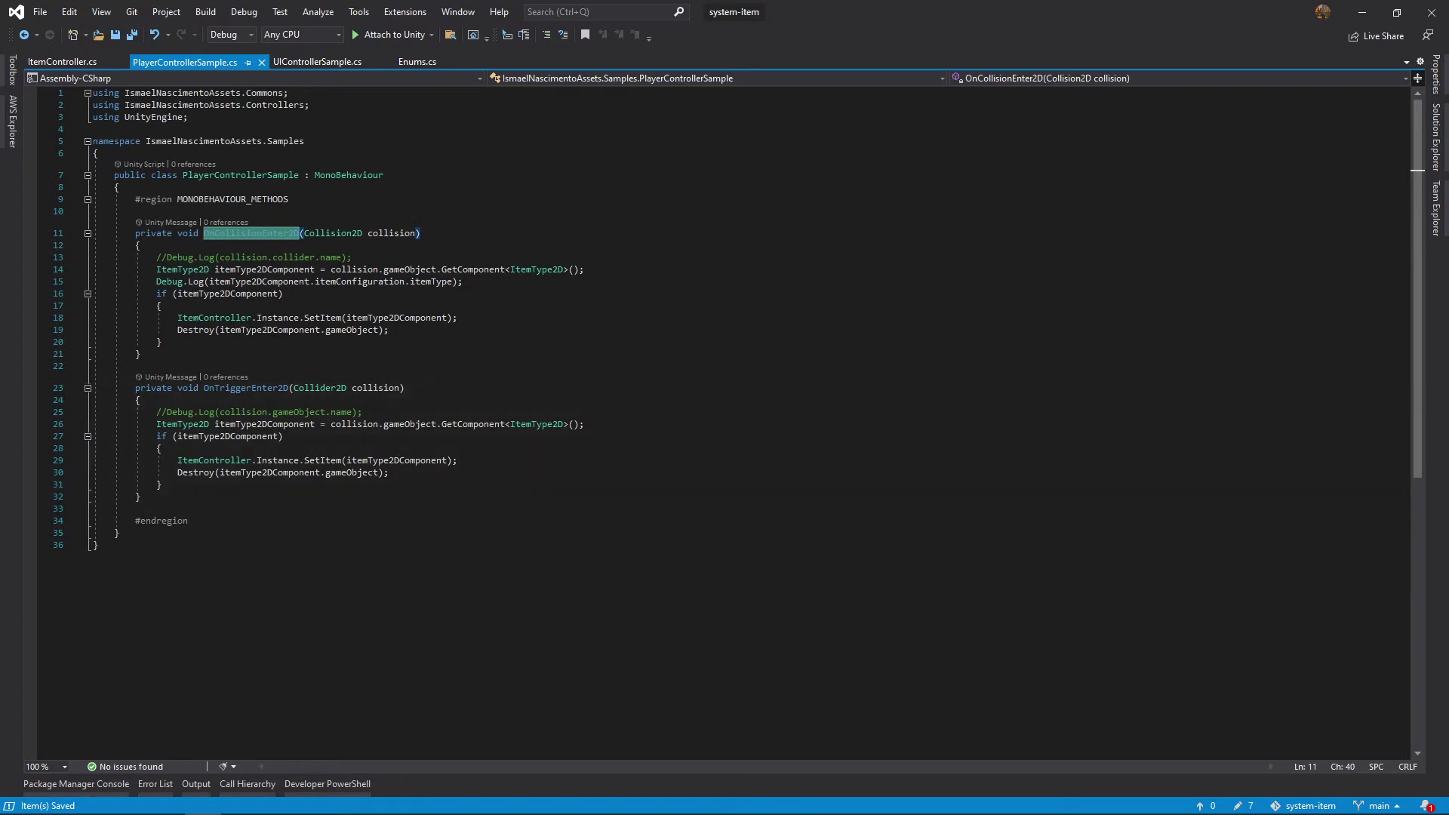
{"action": "left_click_drag", "start_coordinate": [126, 388], "coordinate": [233, 503]}
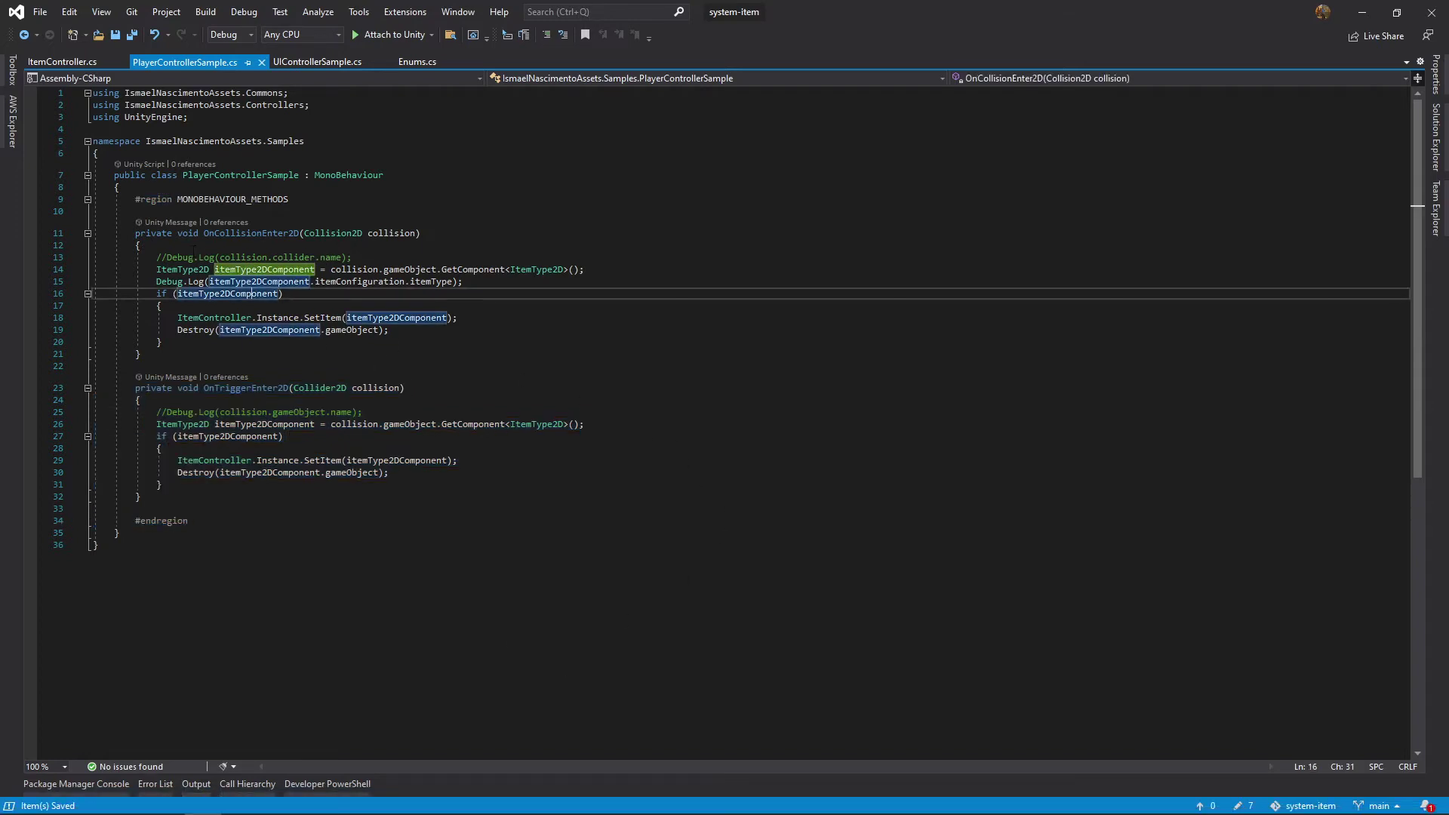
{"action": "left_click_drag", "start_coordinate": [98, 245], "coordinate": [296, 342]}
{"action": "left_click", "coordinate": [295, 341]}
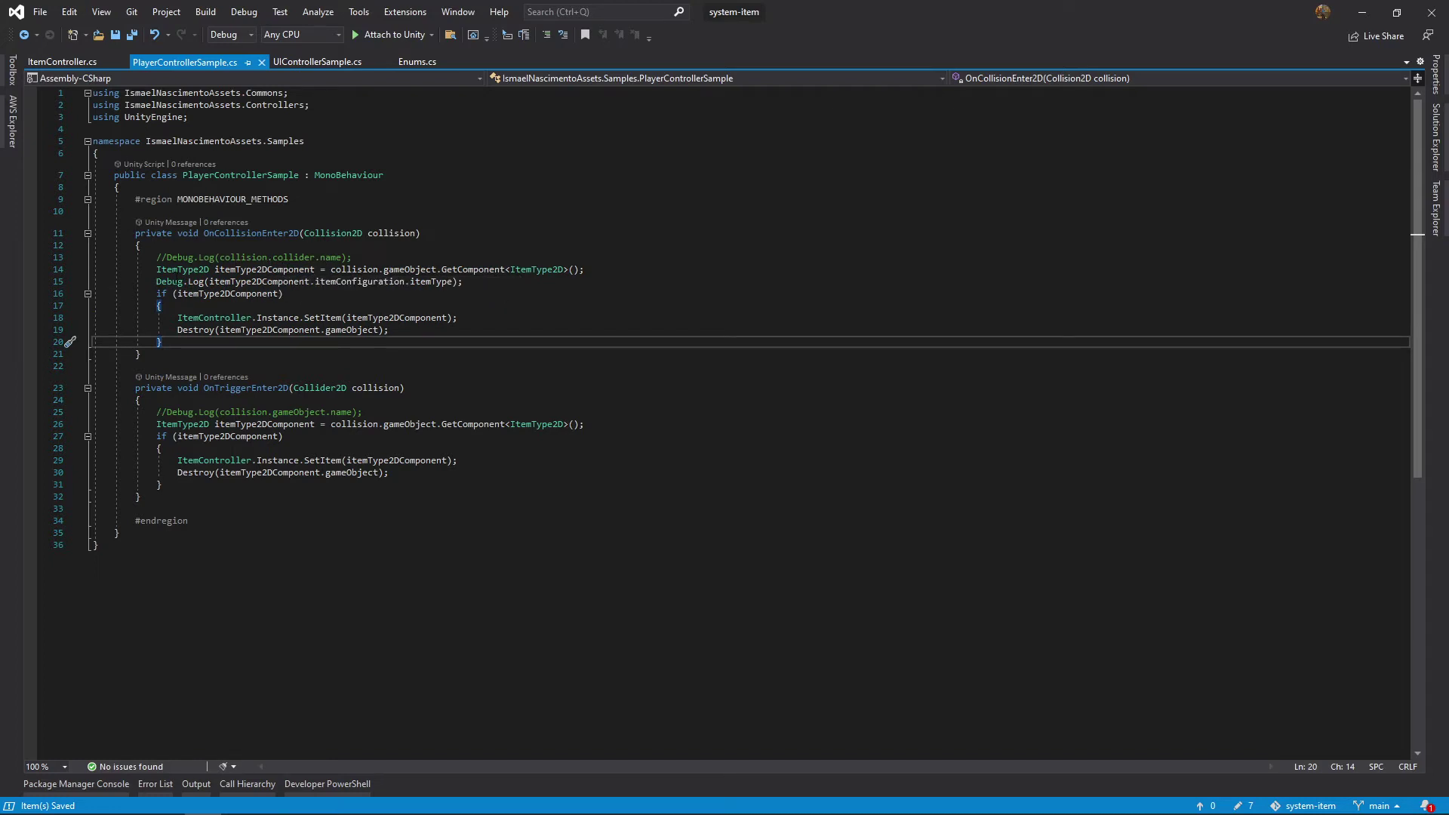
Trace the ItemType2D checks, Debug log and Destroy call, then return to UIControllerSample.cs
{"action": "double_click", "coordinate": [185, 269]}
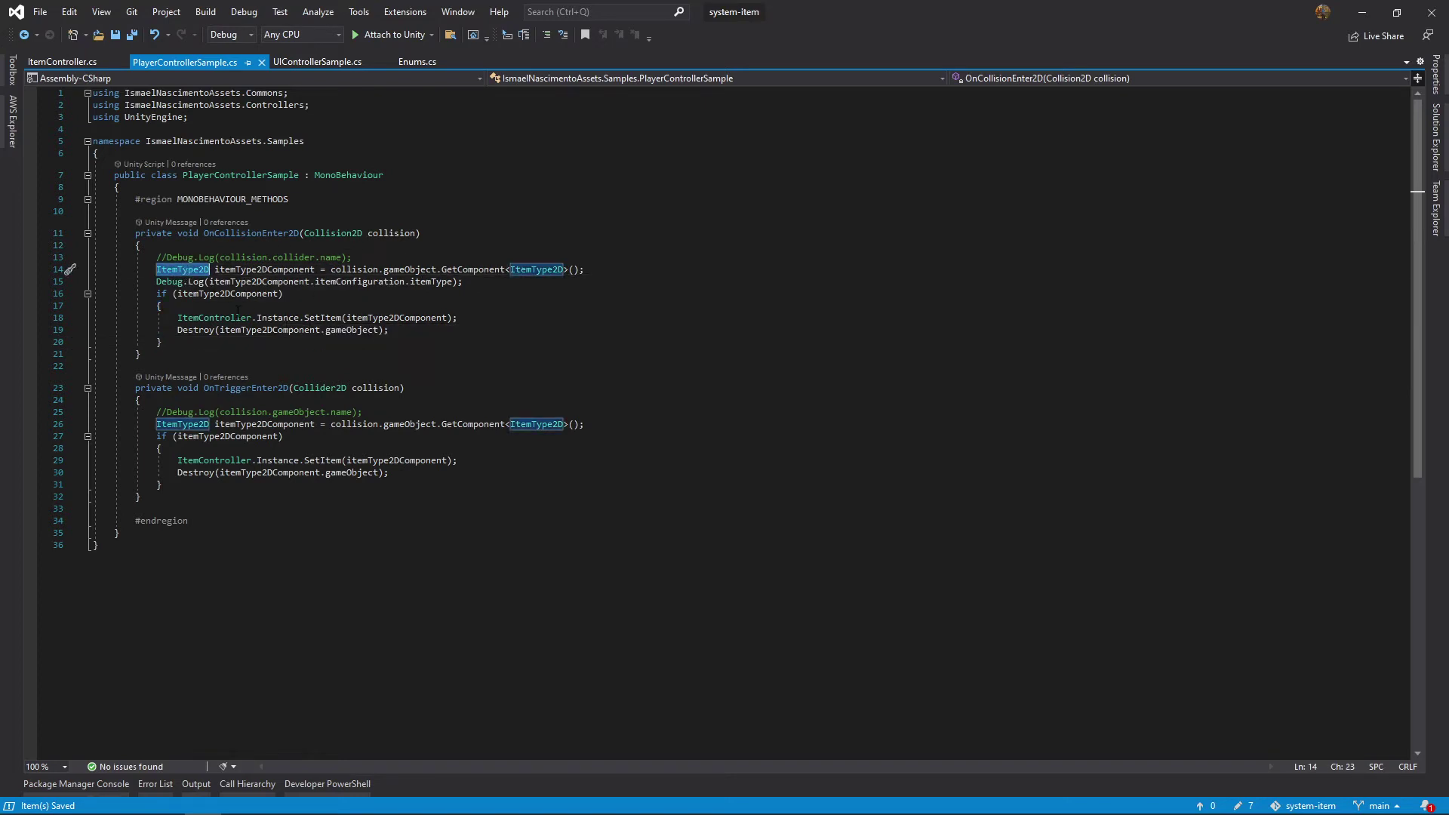
{"action": "left_click", "coordinate": [154, 282]}
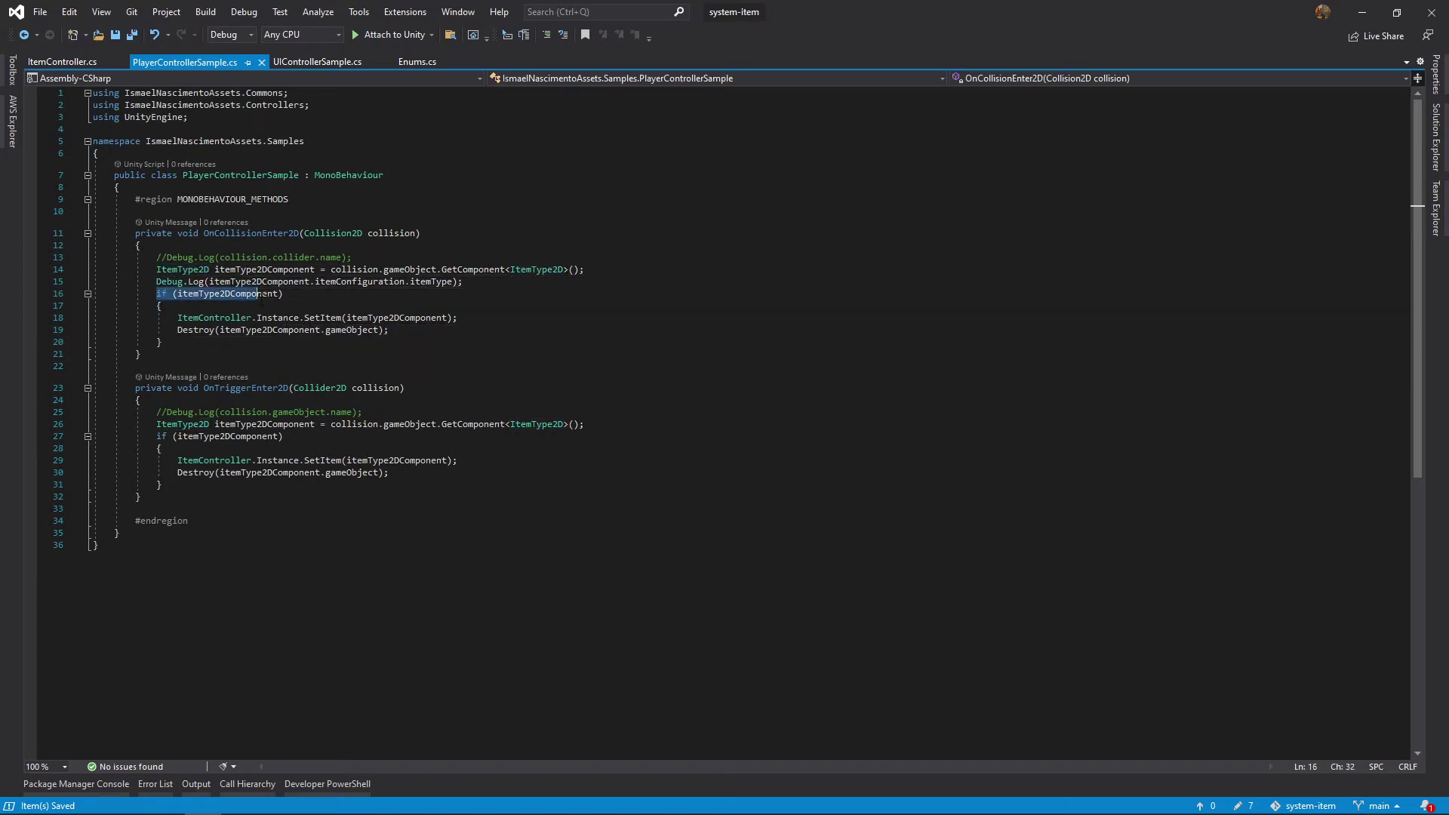
{"action": "left_click", "coordinate": [161, 306]}
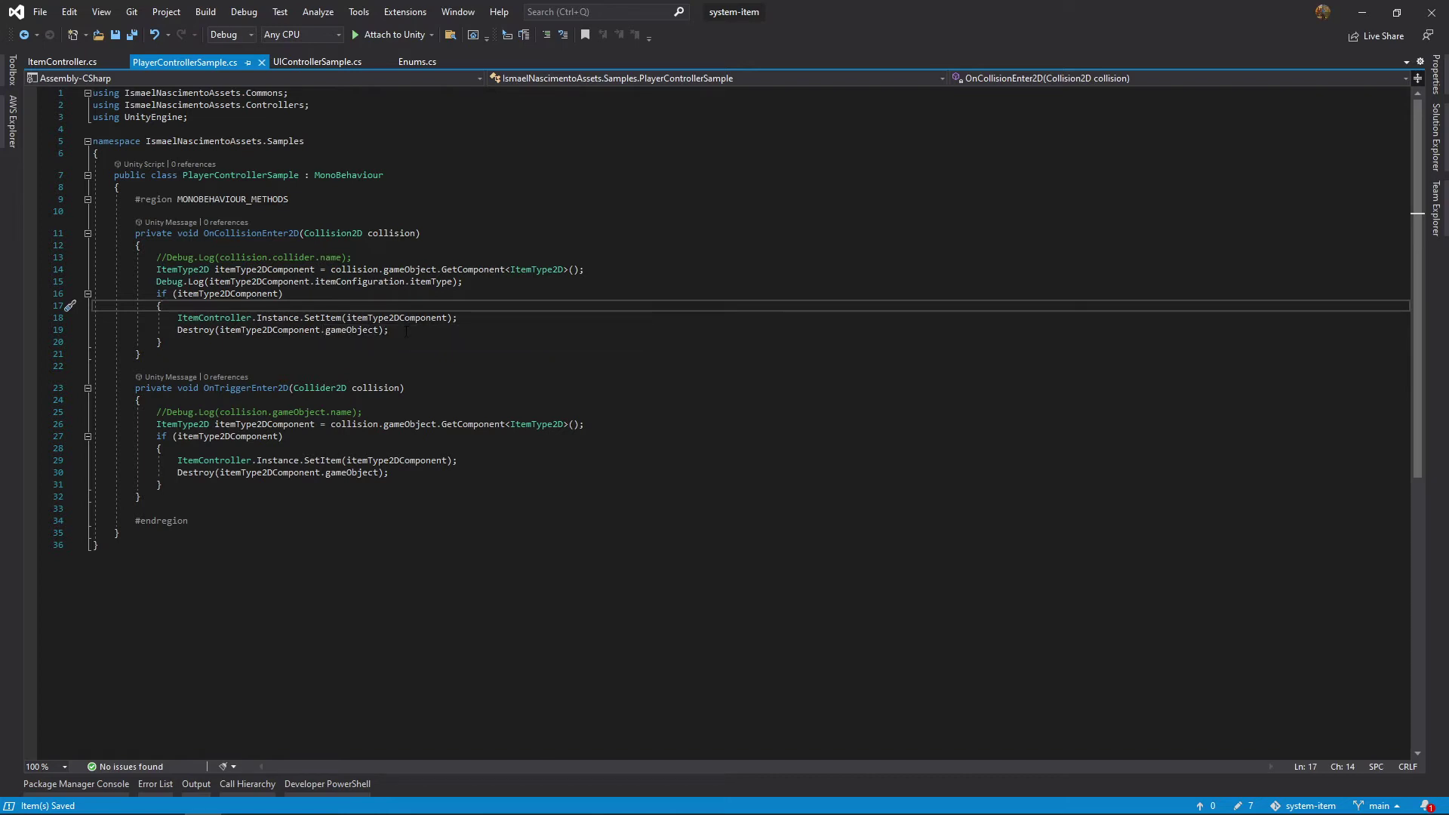
{"action": "double_click", "coordinate": [420, 317]}
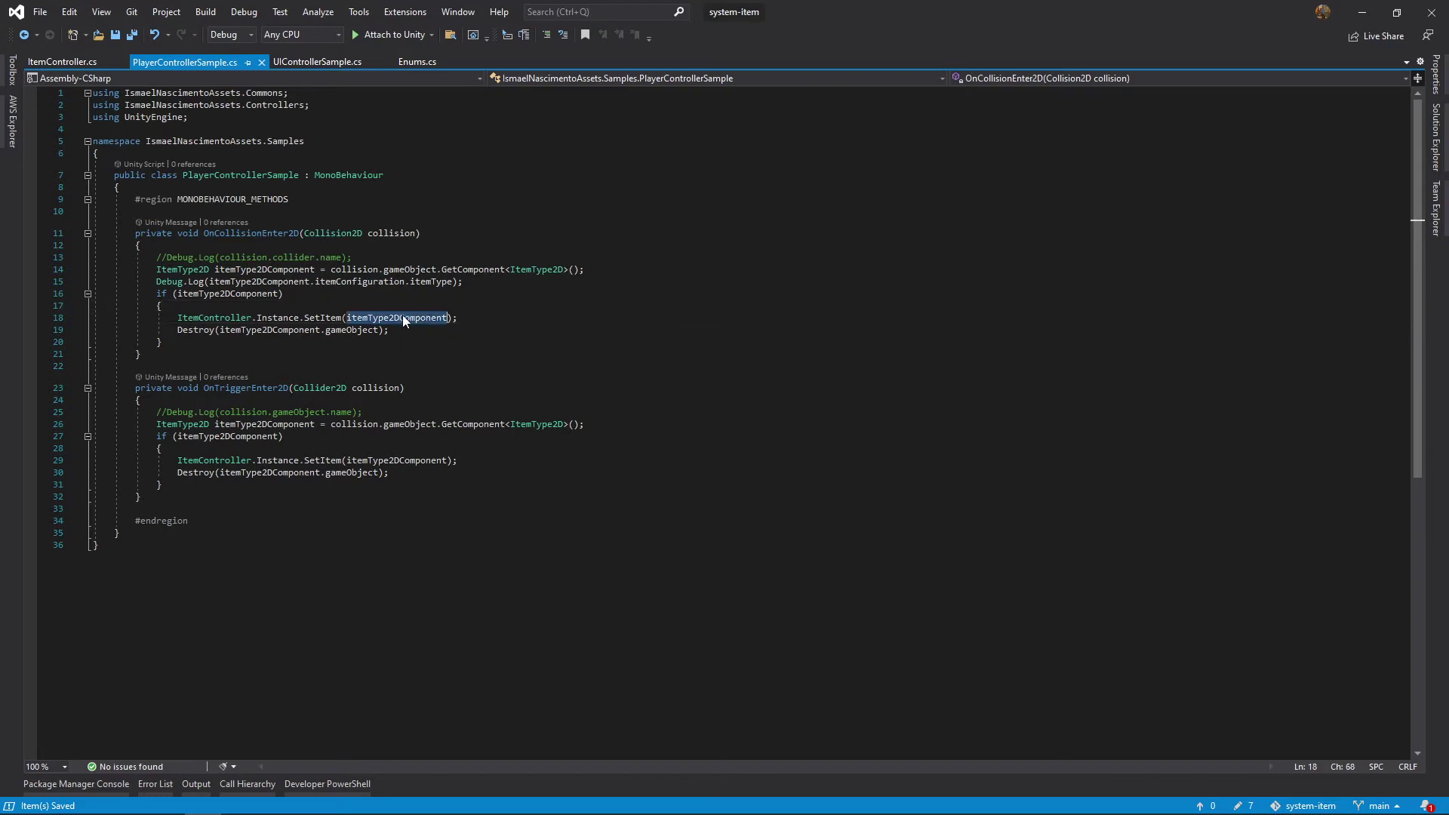
{"action": "left_click", "coordinate": [472, 327]}
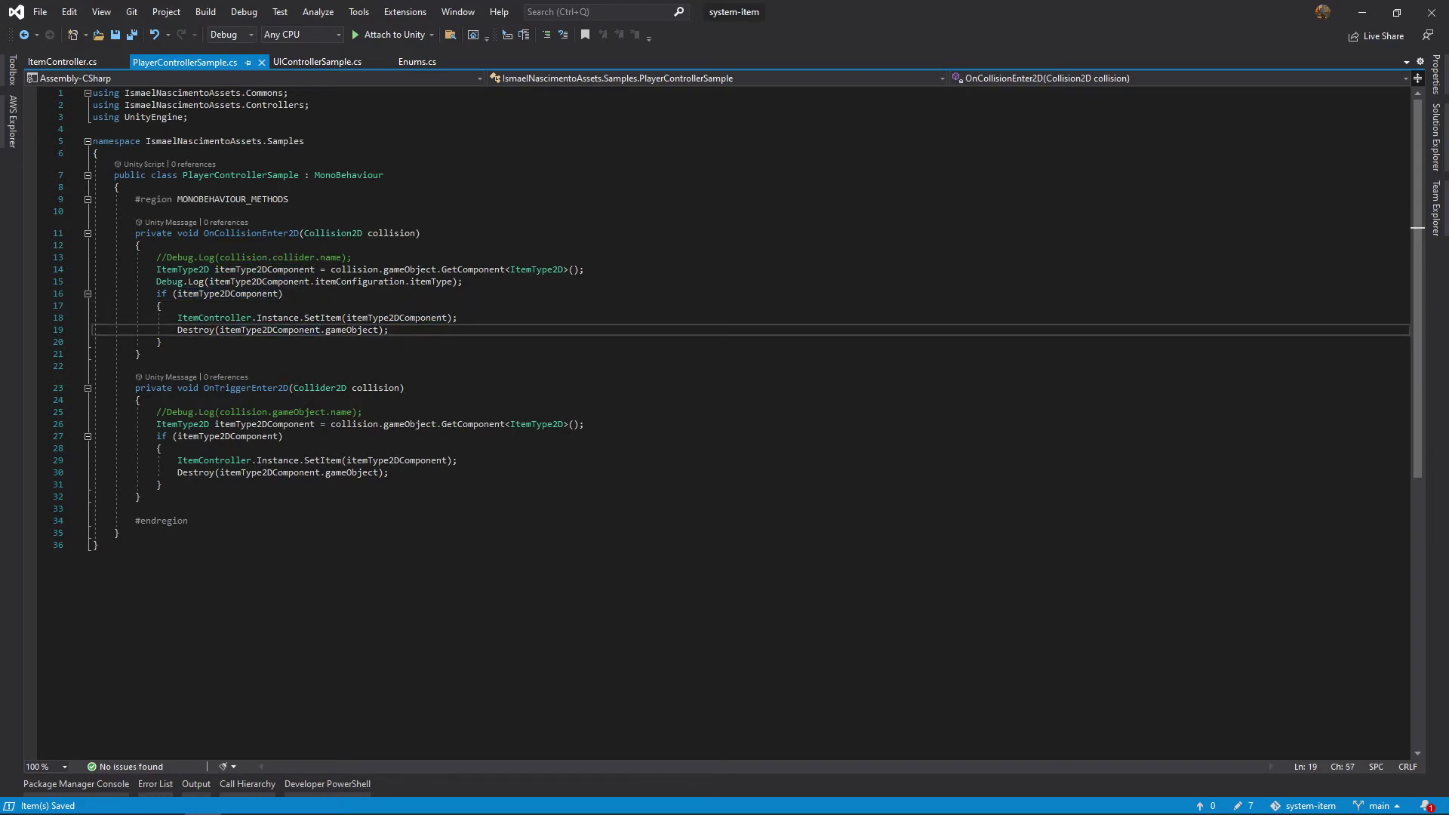
{"action": "left_click_drag", "start_coordinate": [220, 330], "coordinate": [389, 330]}
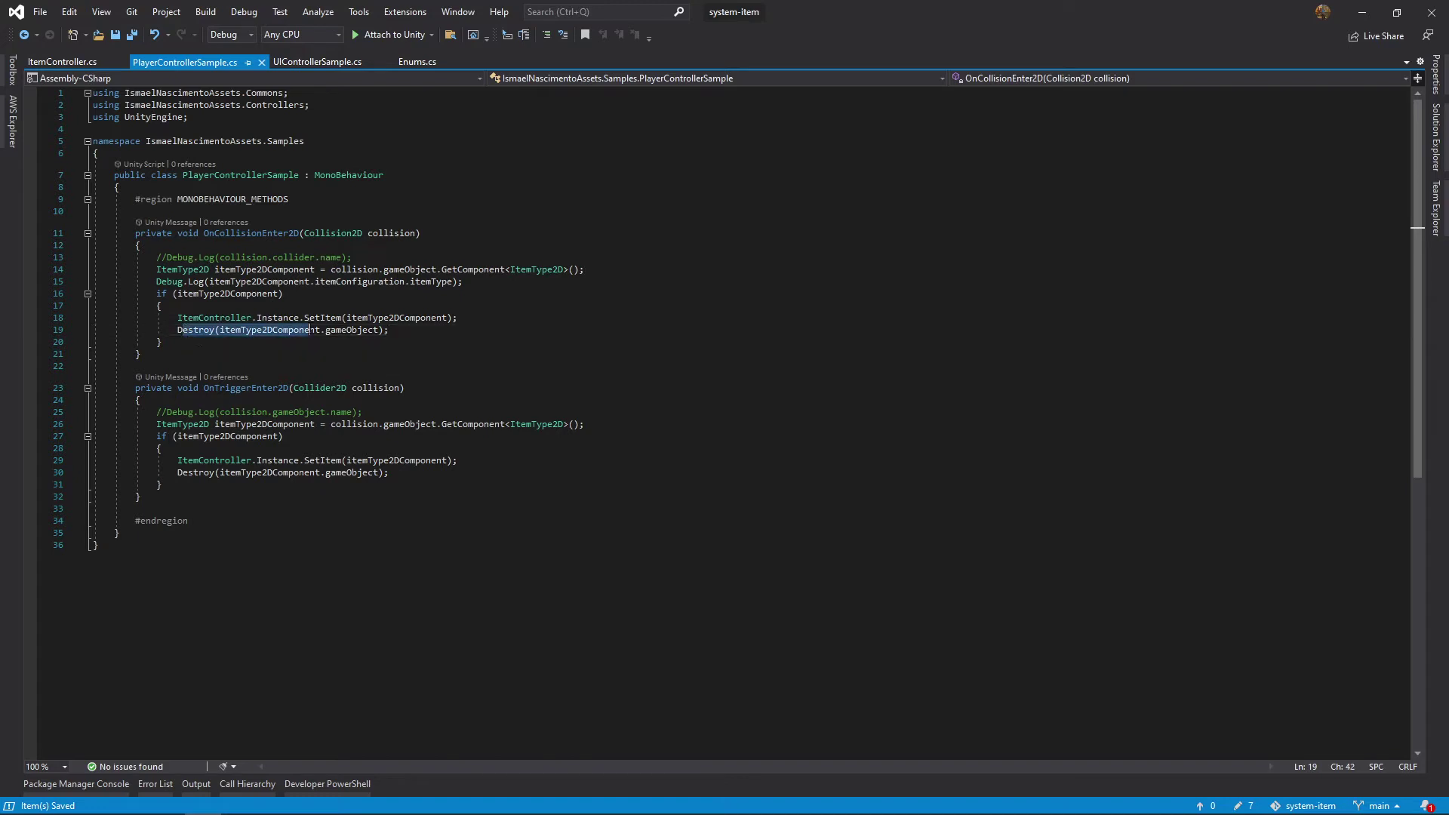
{"action": "left_click", "coordinate": [427, 335]}
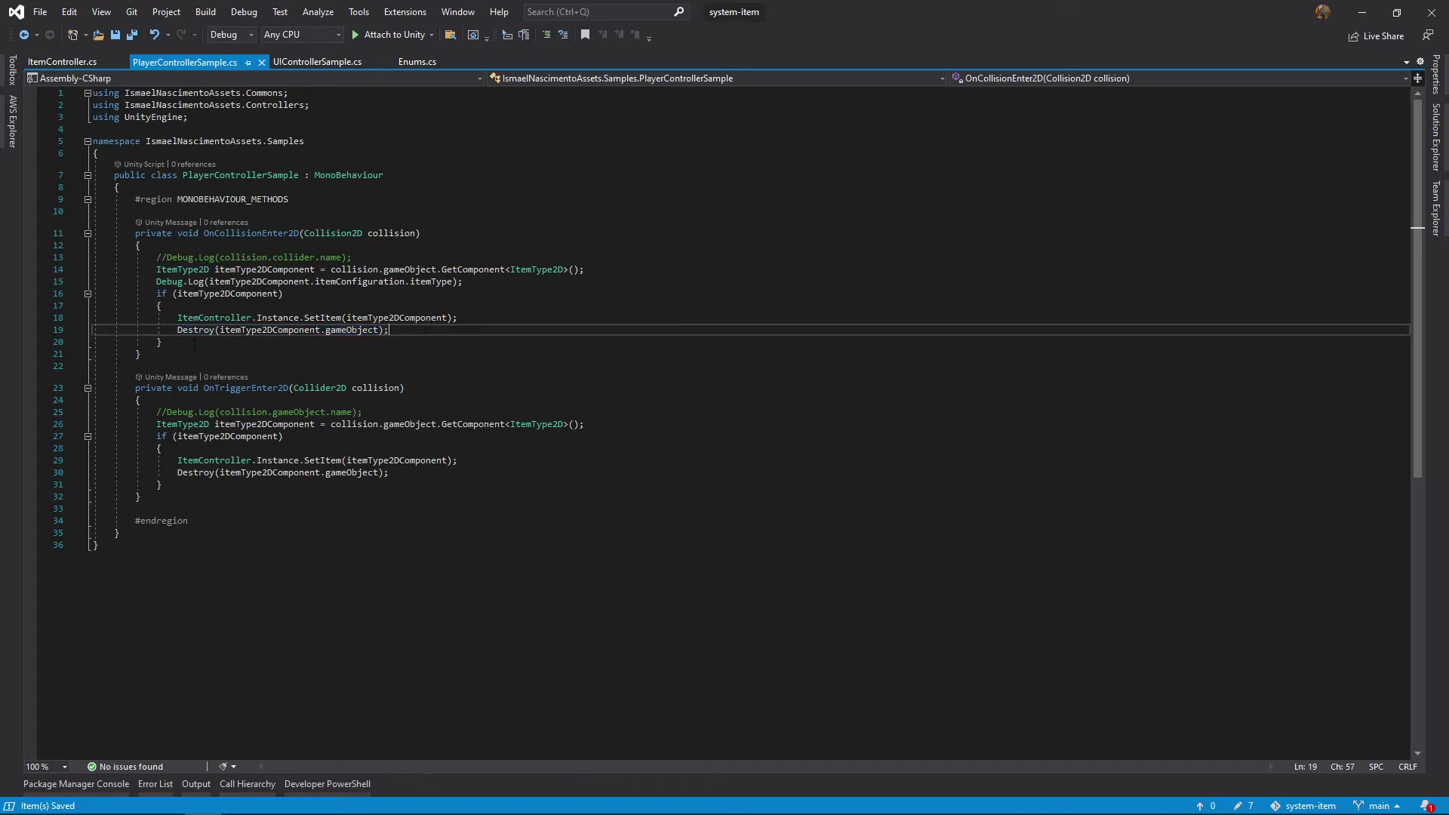
{"action": "left_click_drag", "start_coordinate": [201, 411], "coordinate": [321, 474]}
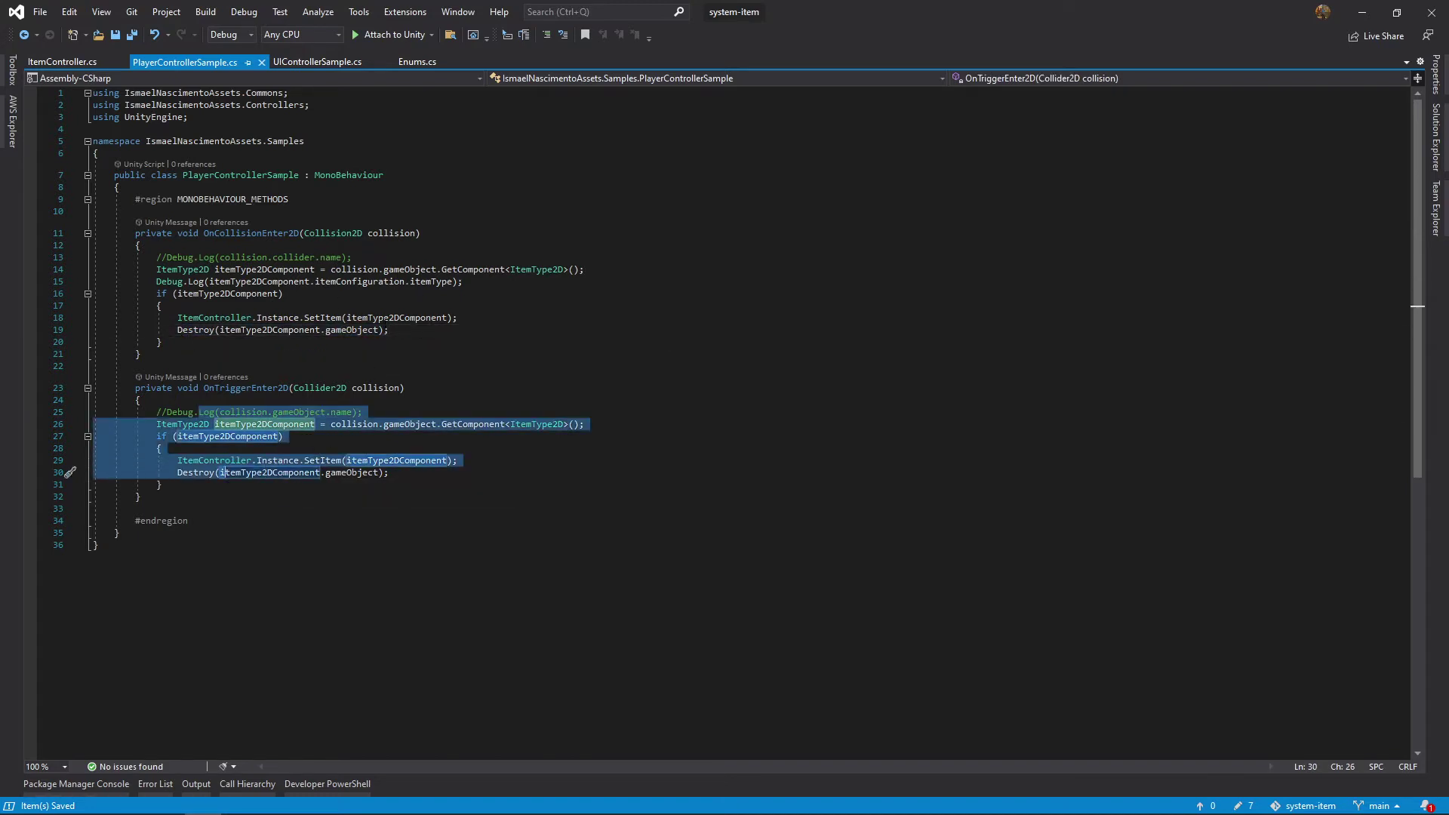
{"action": "left_click", "coordinate": [386, 318]}
{"action": "left_click", "coordinate": [314, 63]}
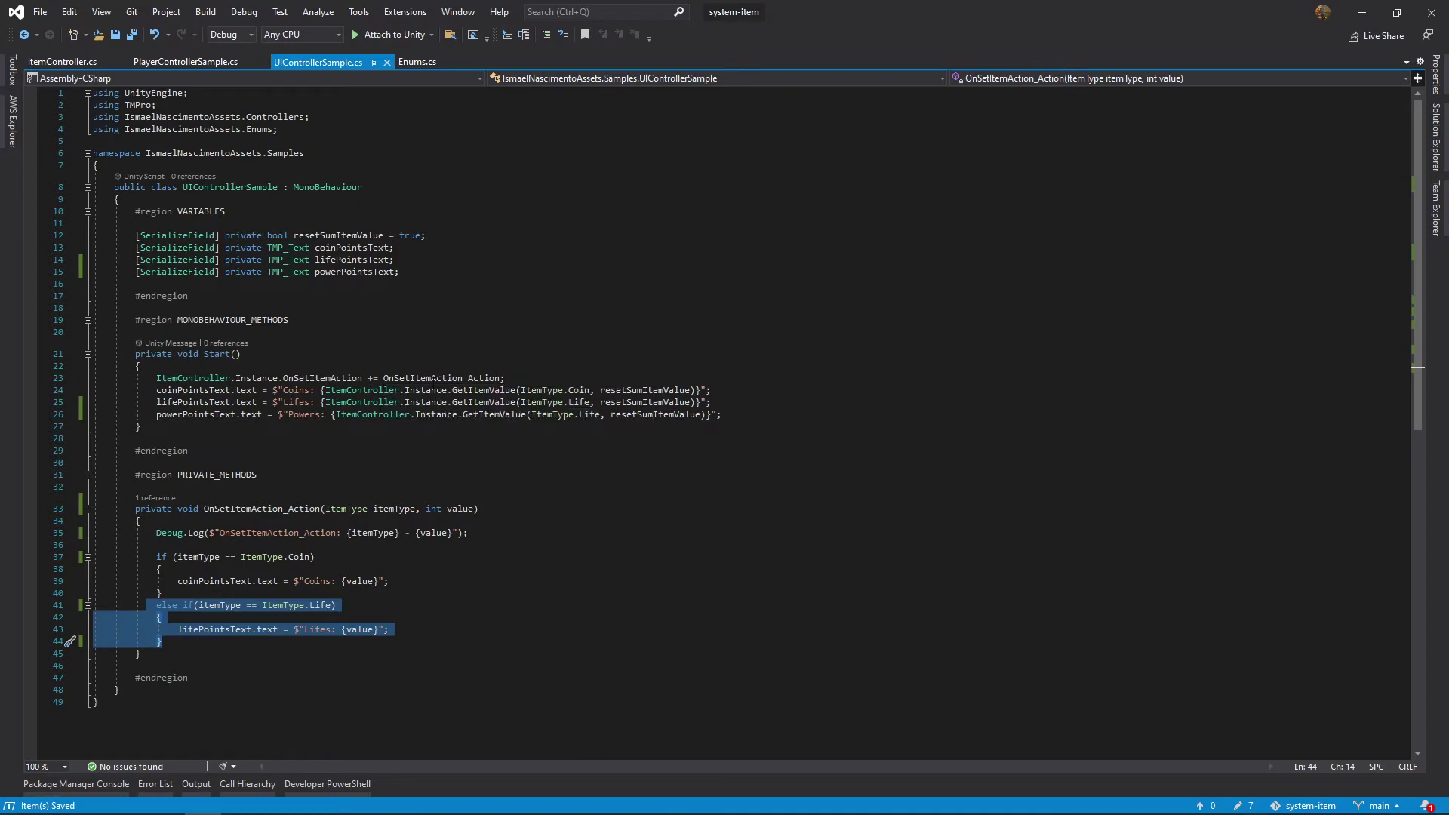
{"action": "left_click", "coordinate": [505, 378]}
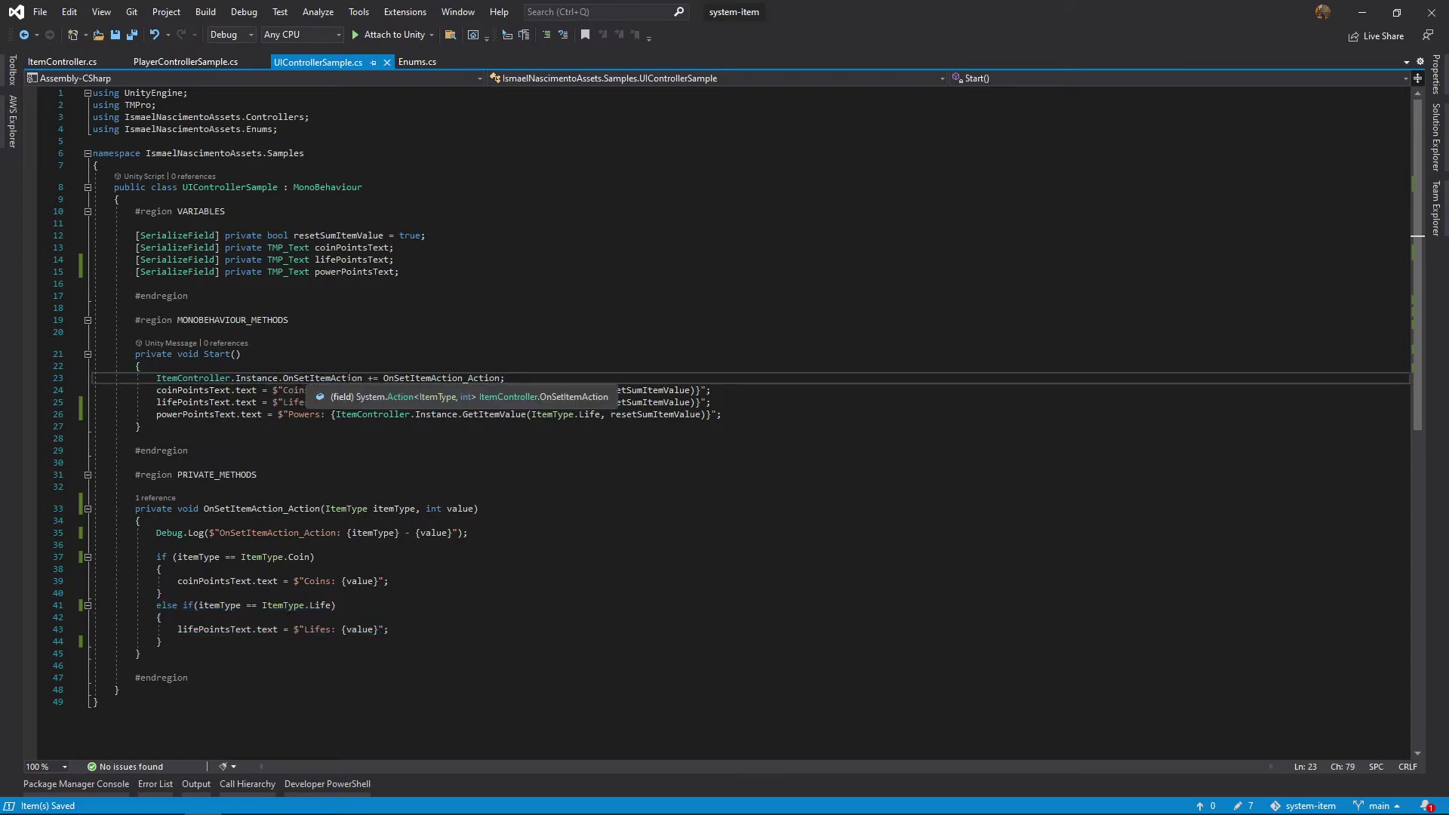
{"action": "left_click", "coordinate": [420, 377]}
{"action": "key", "text": "F12"}
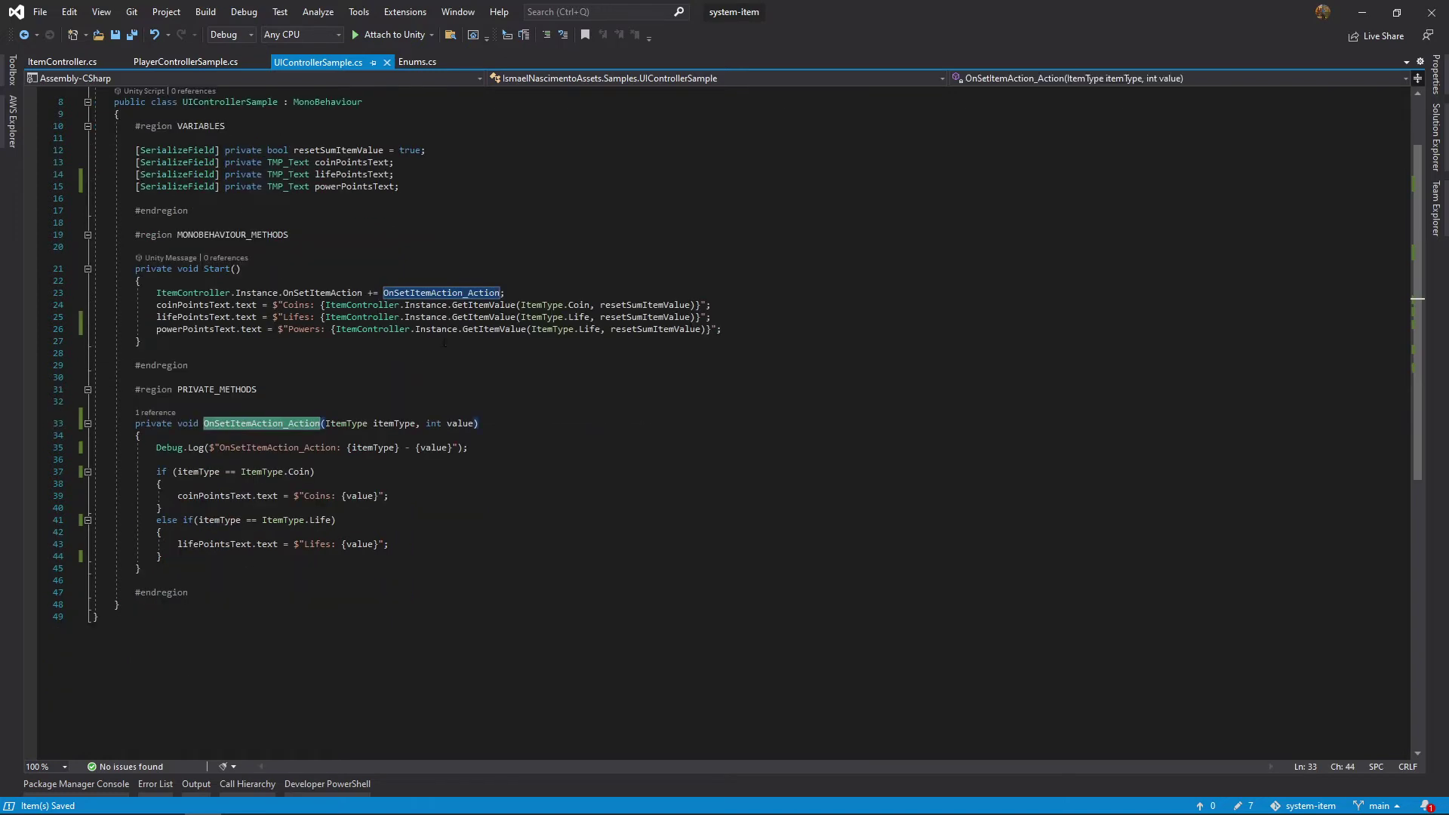
{"action": "double_click", "coordinate": [393, 424]}
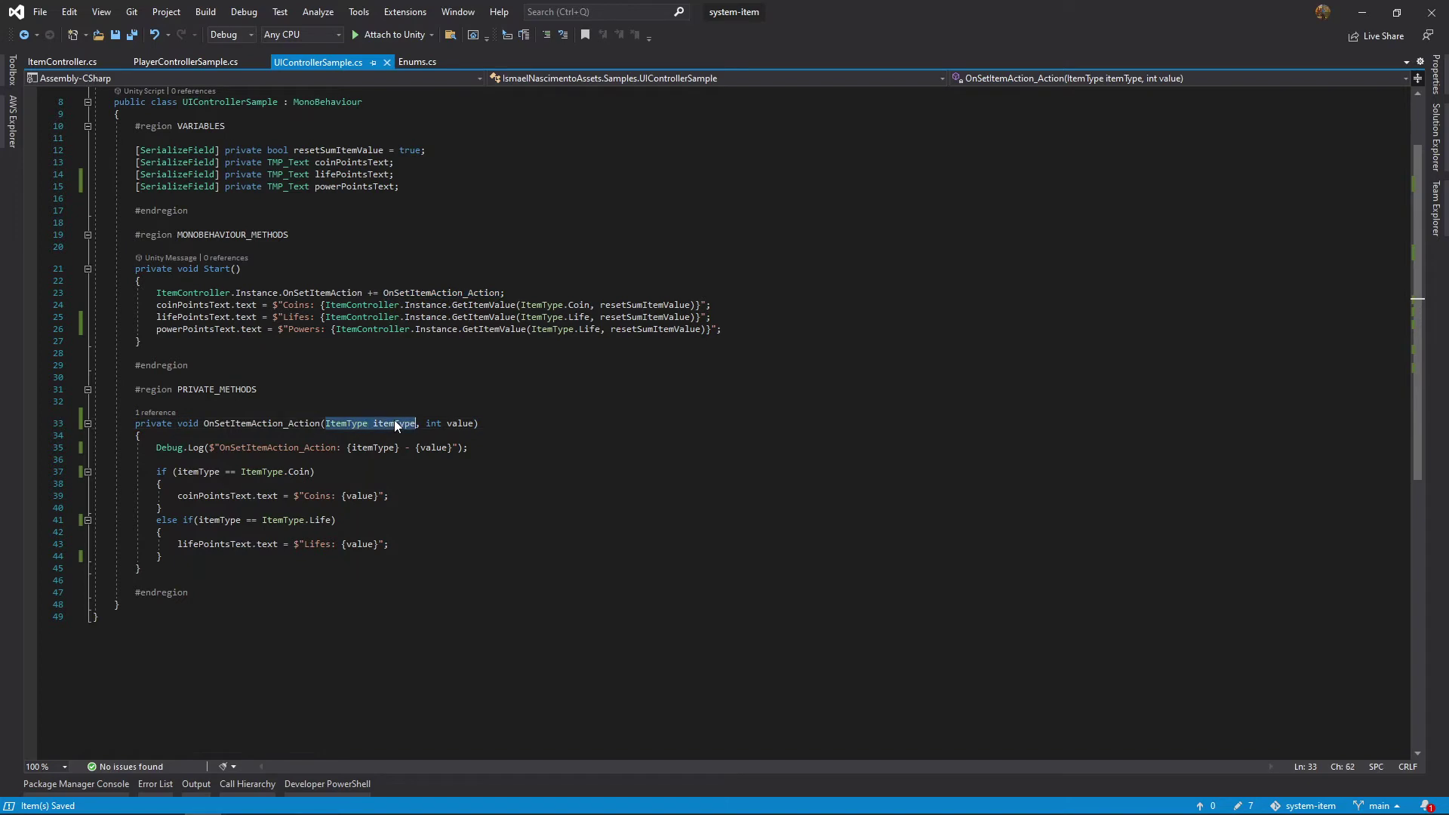
{"action": "double_click", "coordinate": [459, 423]}
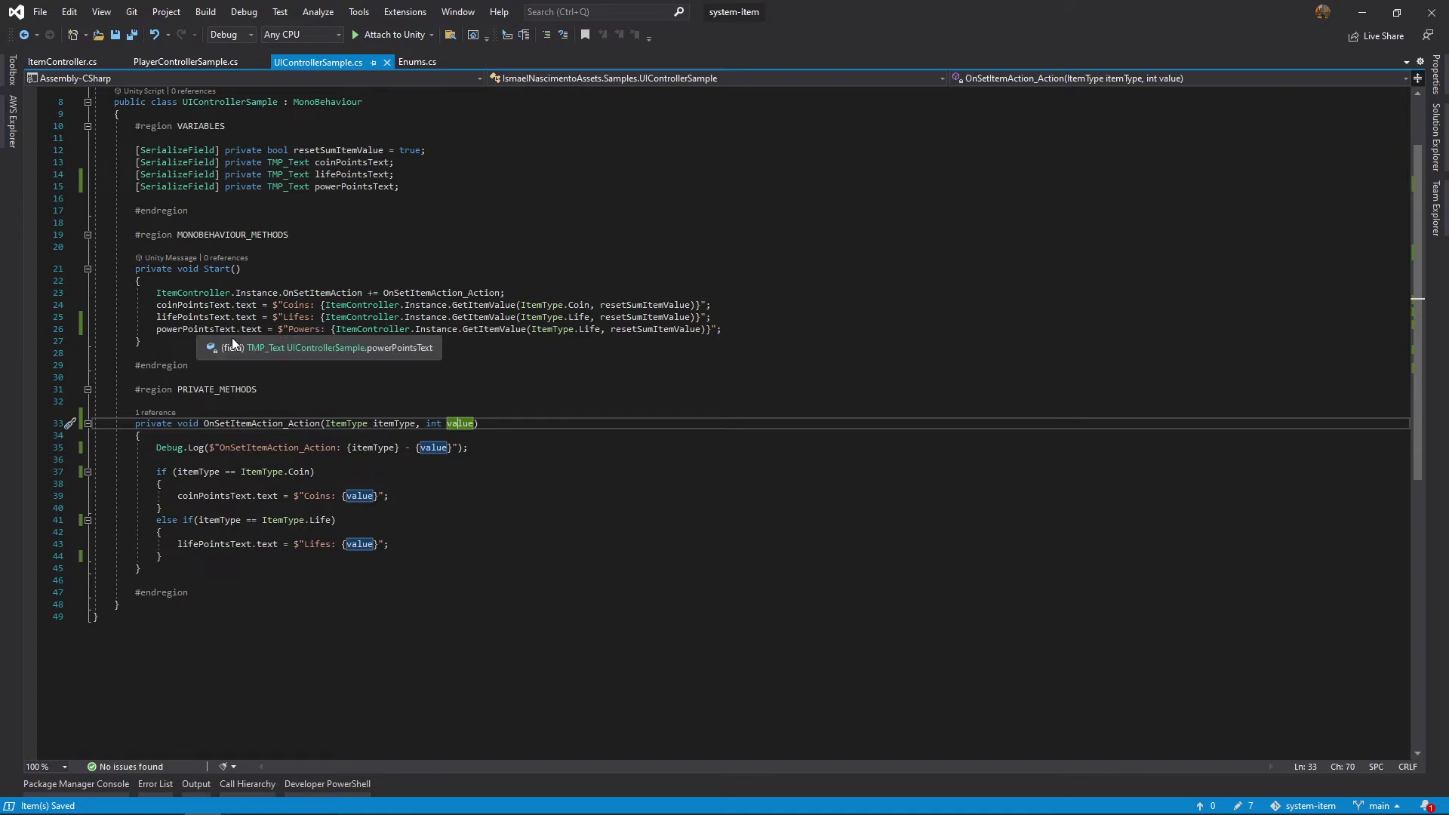
{"action": "left_click", "coordinate": [172, 520]}
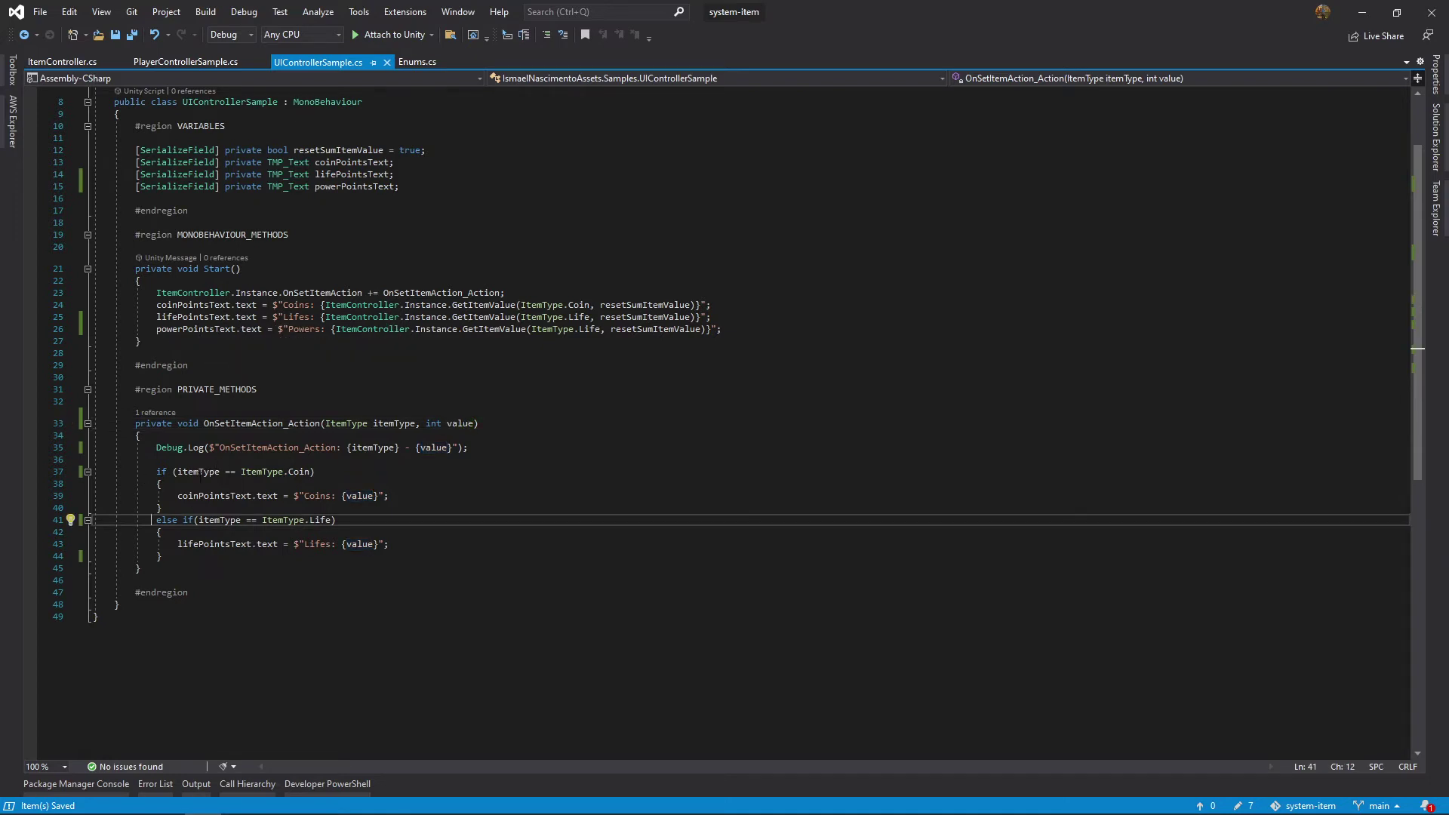
{"action": "mouse_move", "coordinate": [165, 483]}
{"action": "left_mouse_down"}
{"action": "mouse_move", "coordinate": [251, 496]}
{"action": "mouse_move", "coordinate": [312, 531]}
{"action": "left_mouse_up"}
{"action": "left_click_drag", "start_coordinate": [146, 520], "coordinate": [210, 559]}
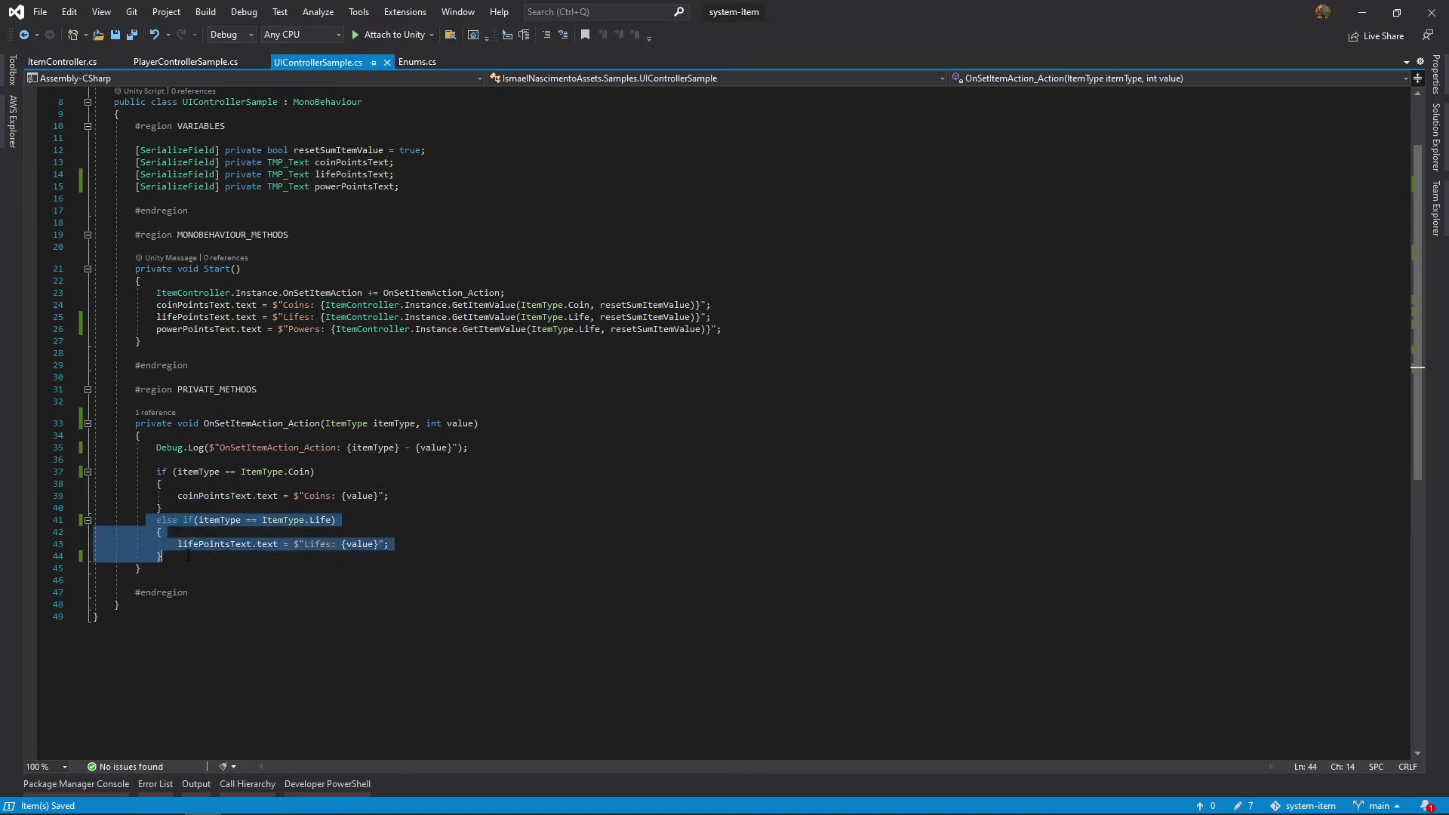
Duplicate the Life else-if branch and change the copy's condition to check Power
{"action": "key", "text": "ctrl+d"}
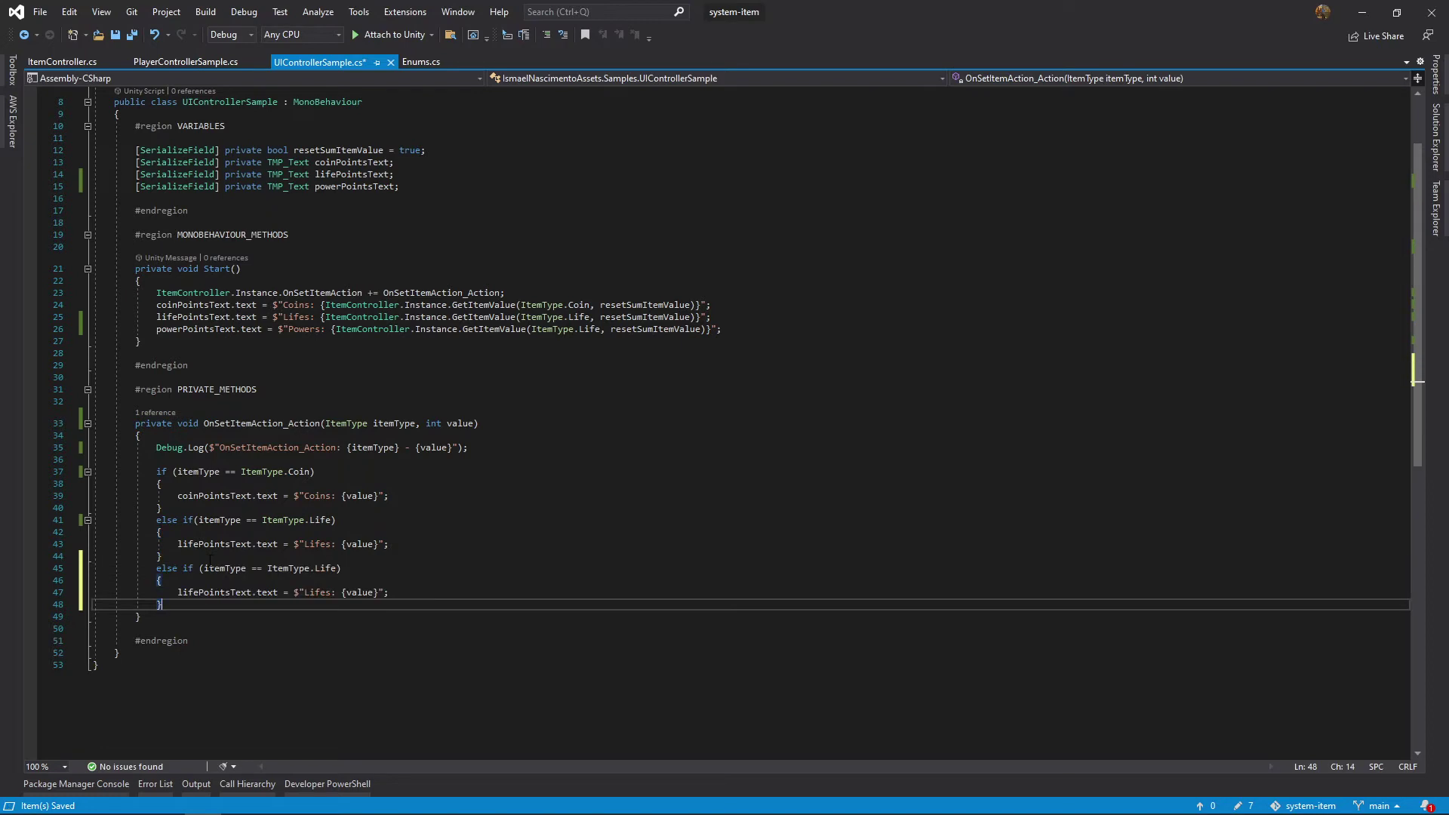
{"action": "left_click", "coordinate": [327, 570]}
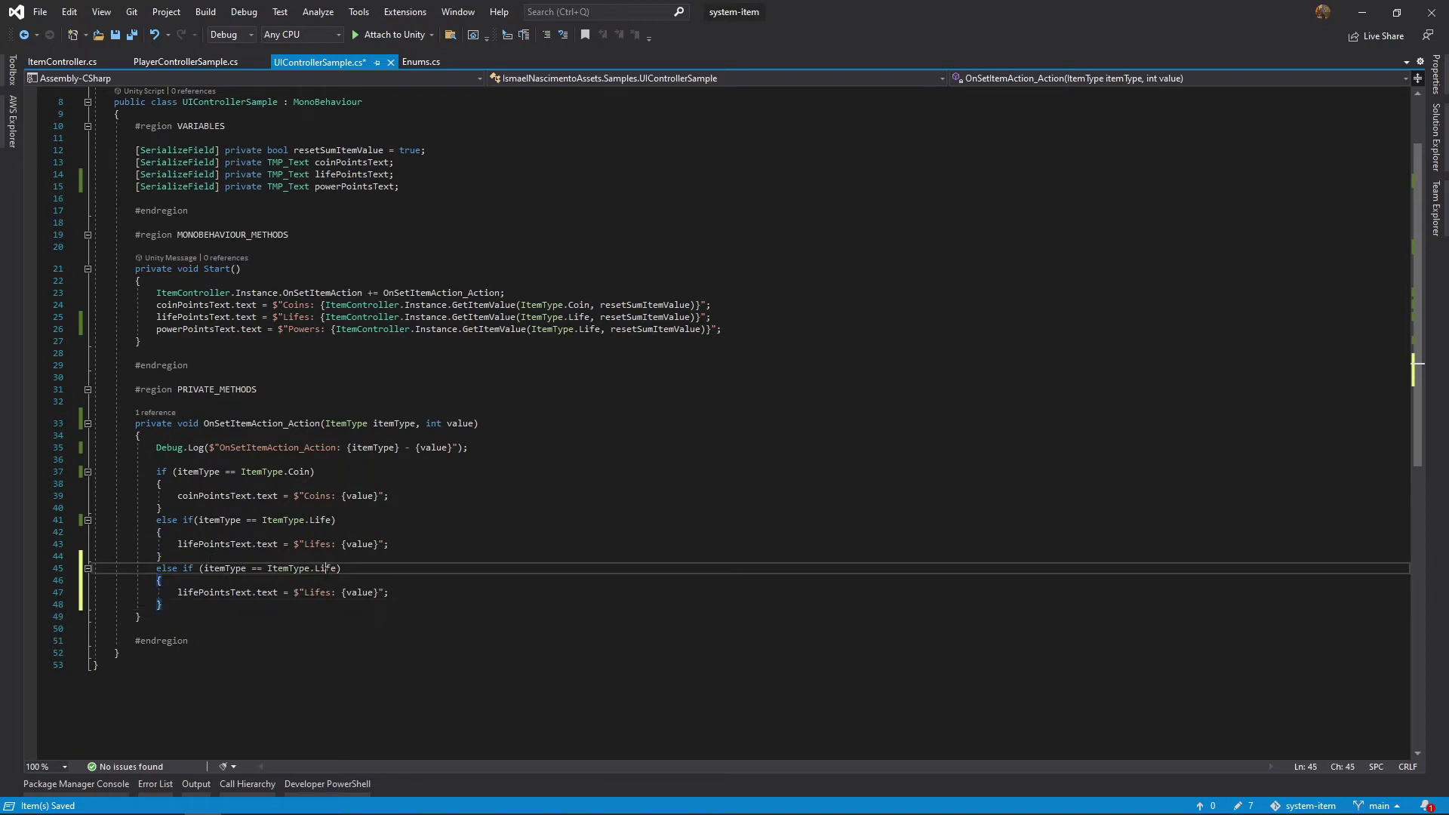
{"action": "double_click", "coordinate": [326, 570]}
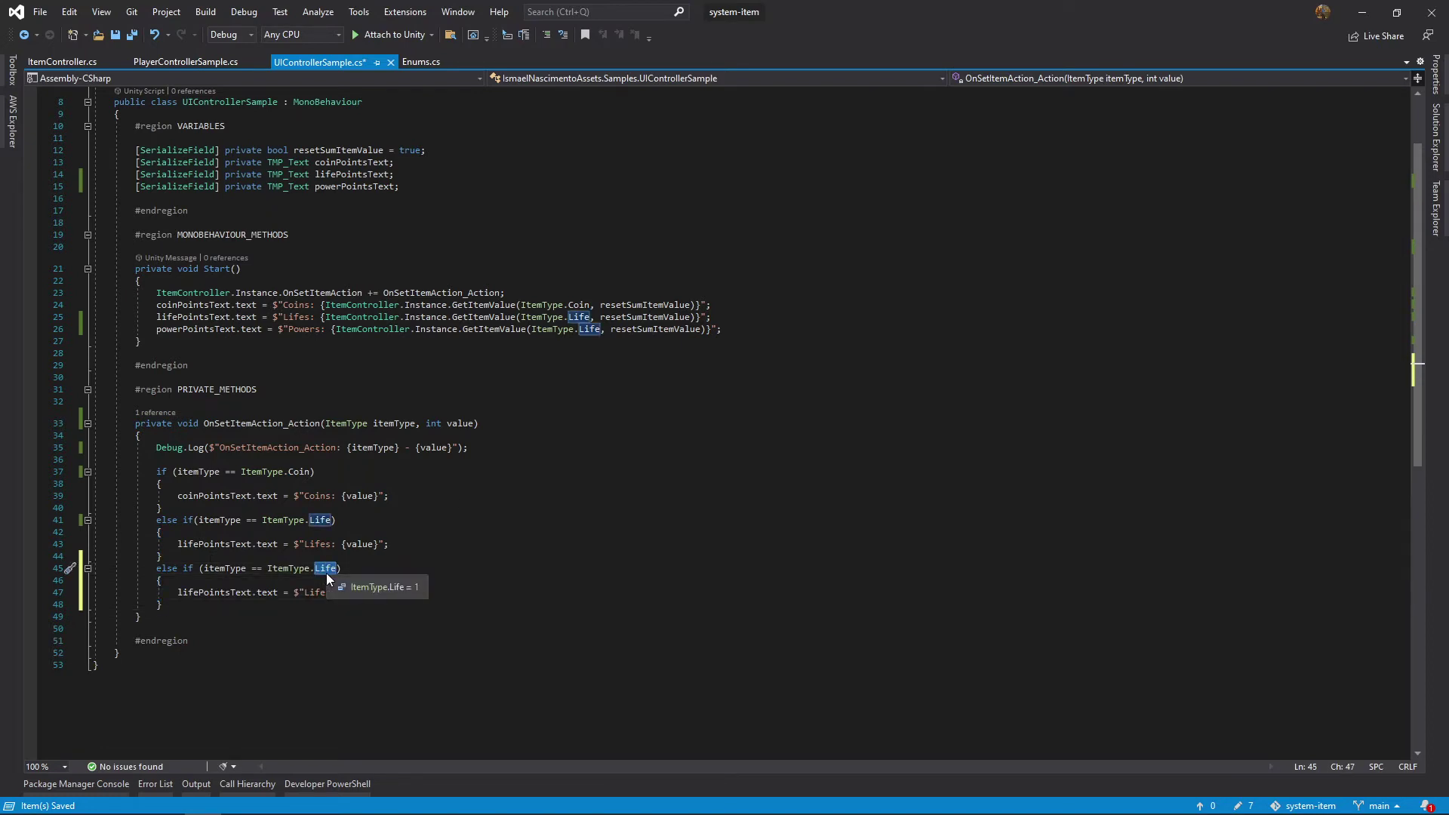
{"action": "type", "text": "Powe"}
{"action": "key", "text": "Tab"}
{"action": "key", "text": "ctrl+s"}
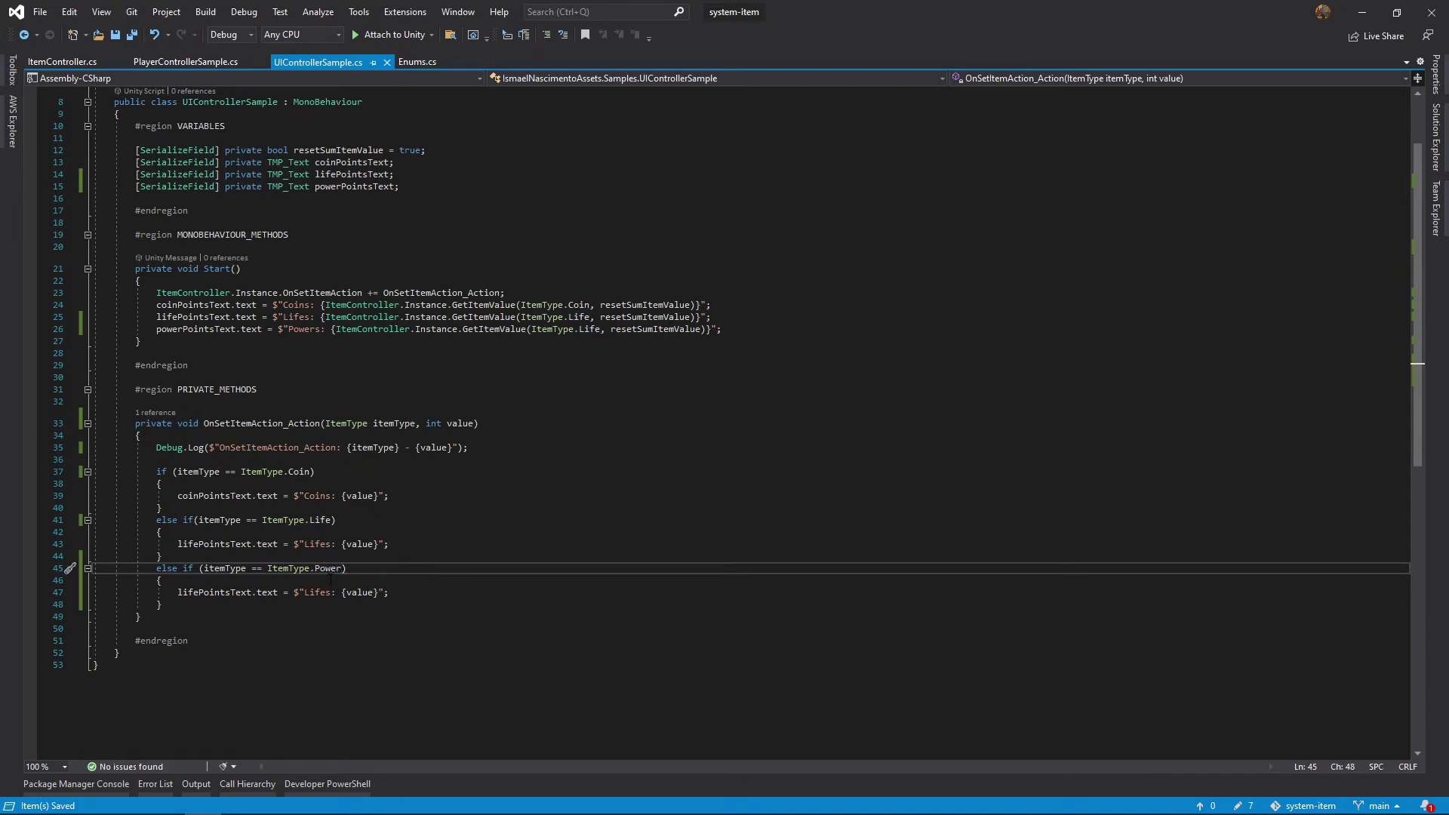
Make the Power branch set powerPointsText with the label "Powers", and save
{"action": "left_click", "coordinate": [189, 593]}
{"action": "double_click", "coordinate": [208, 591]}
{"action": "key", "text": "BackSpace"}
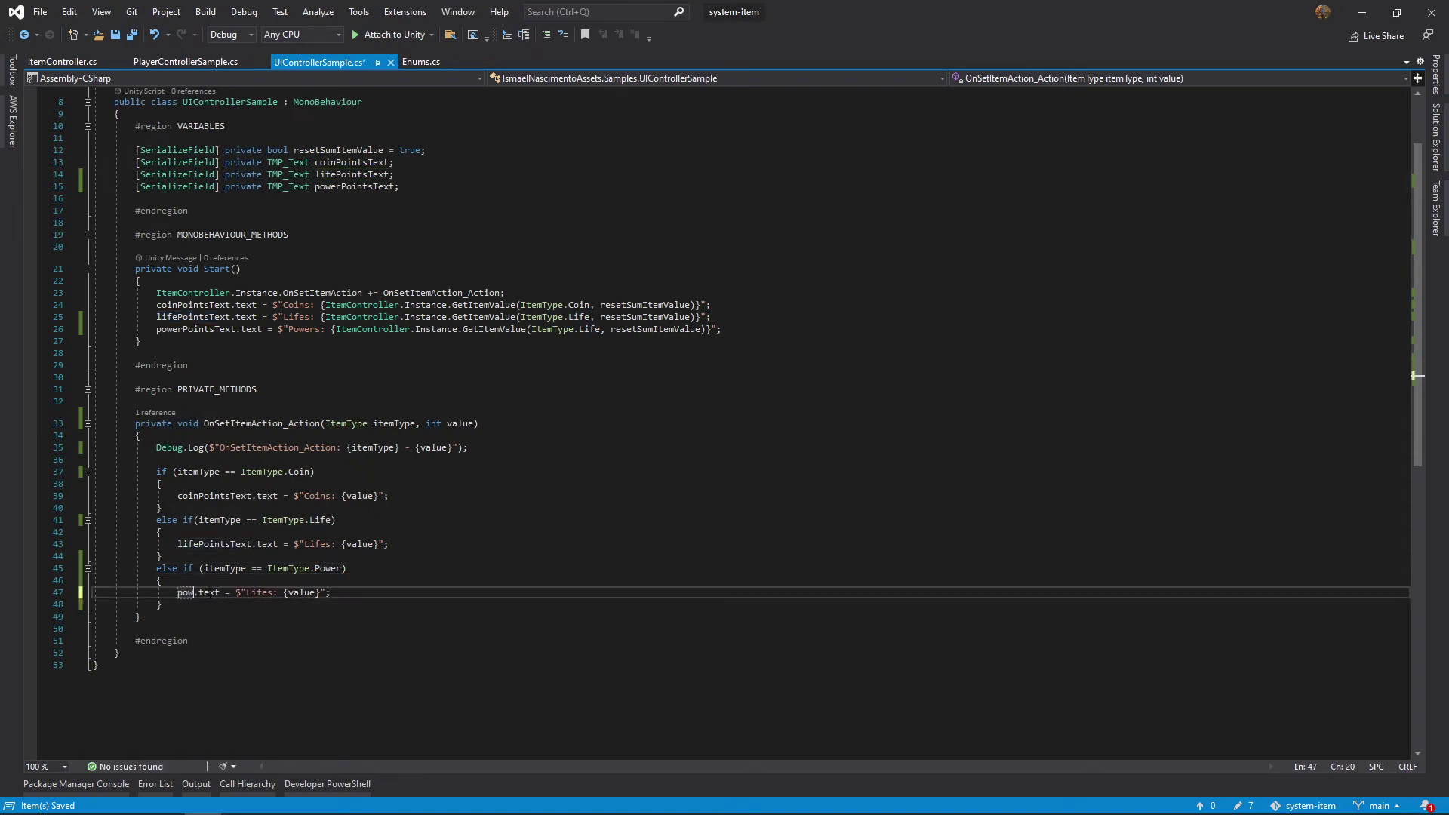
{"action": "type", "text": "pow"}
{"action": "key", "text": "Tab"}
{"action": "key", "text": "ctrl+Right"}
{"action": "key", "text": "ctrl+Right"}
{"action": "key", "text": "ctrl+Right"}
{"action": "key", "text": "ctrl+shift+Right"}
{"action": "type", "text": "Powers"}
{"action": "key", "text": "Right"}
{"action": "key", "text": "Right"}
{"action": "key", "text": "Right"}
{"action": "key", "text": "Right"}
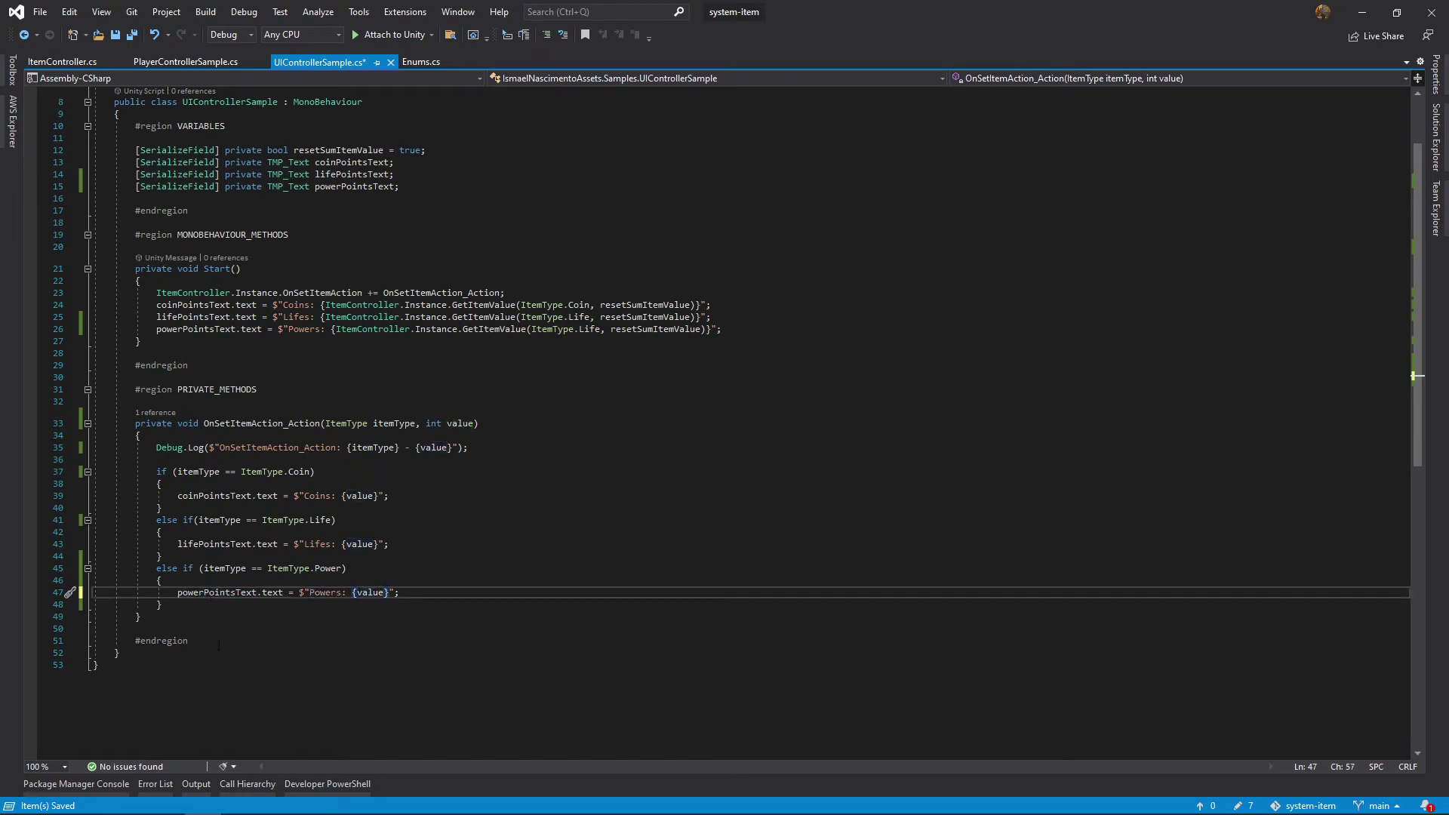
{"action": "key", "text": "ctrl+s"}
{"action": "scroll", "coordinate": [385, 540], "scroll_direction": "up", "scroll_amount": 3}
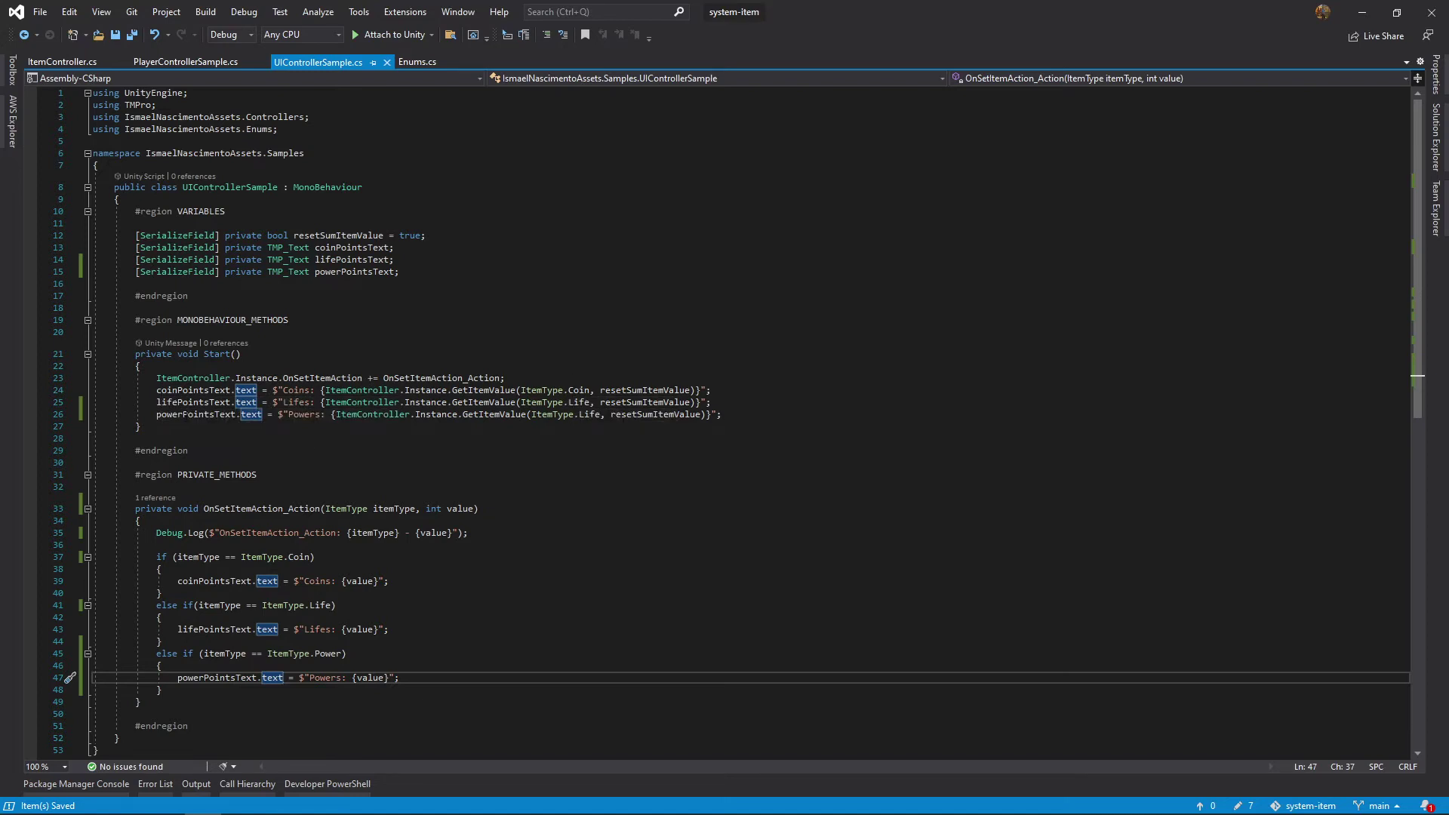
Change the Powers line's GetItemValue argument from ItemType.Life to ItemType.Power
{"action": "left_click_drag", "start_coordinate": [340, 414], "coordinate": [706, 415]}
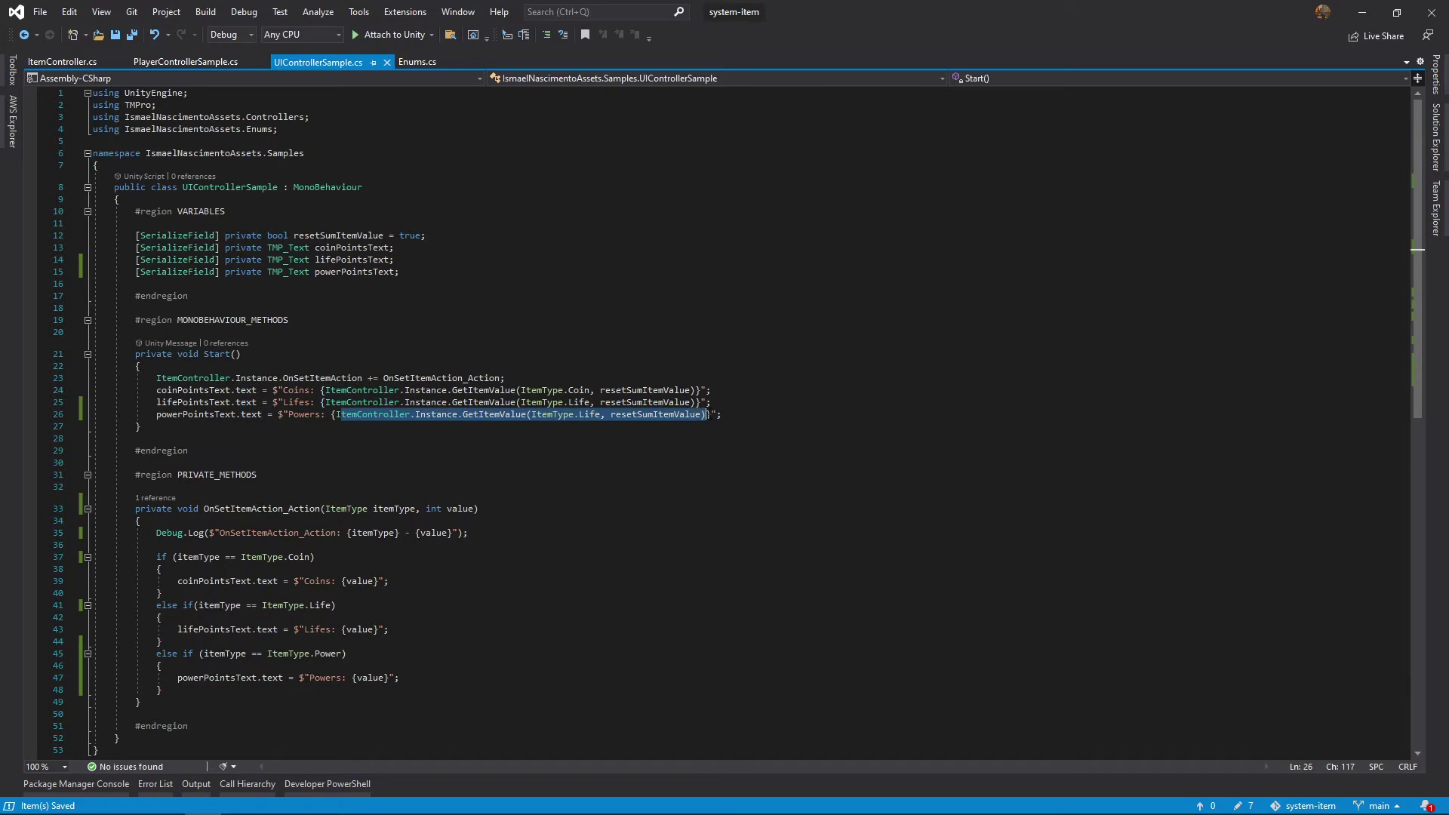
{"action": "left_click", "coordinate": [435, 418]}
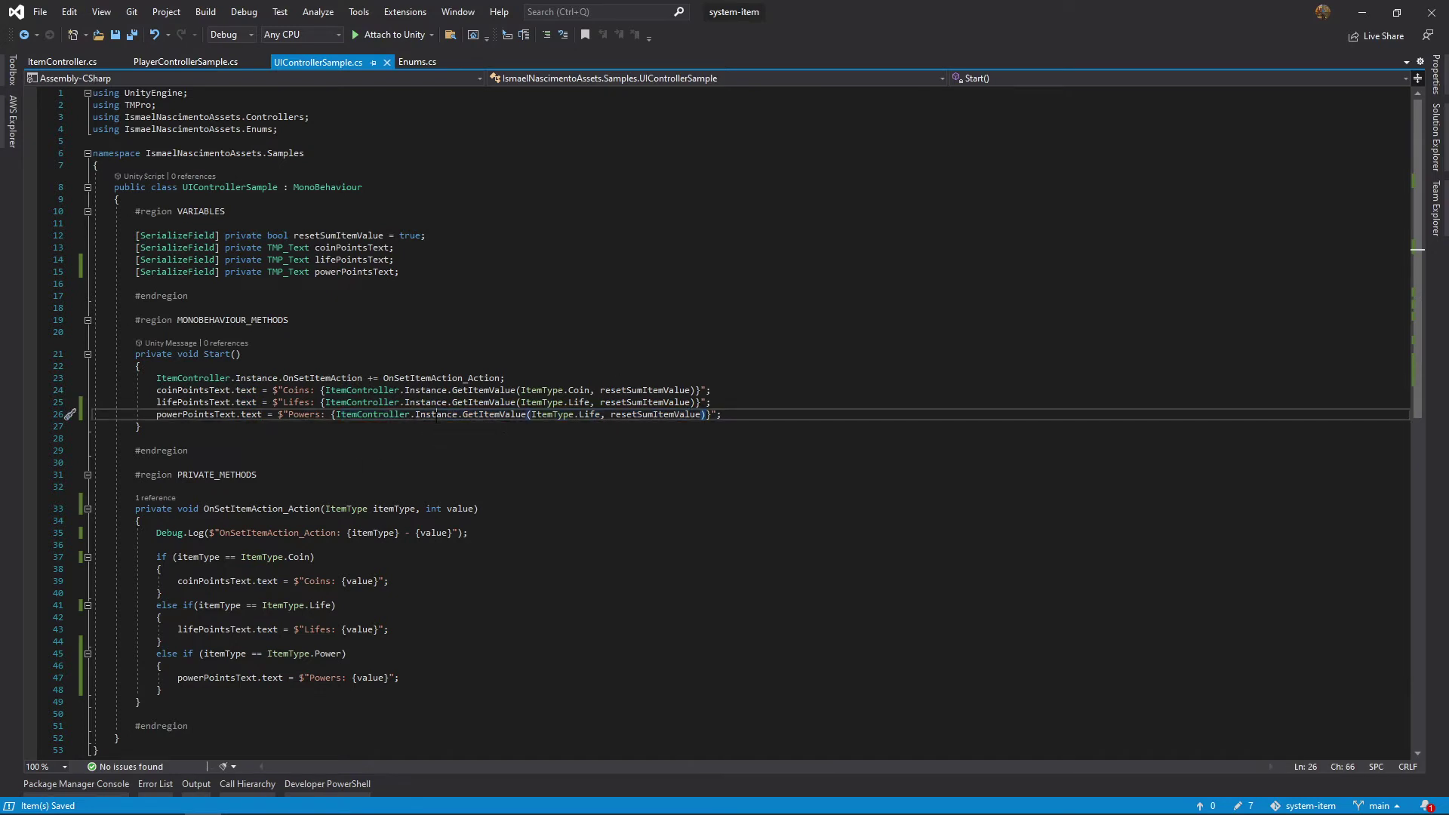
{"action": "mouse_move", "coordinate": [501, 421]}
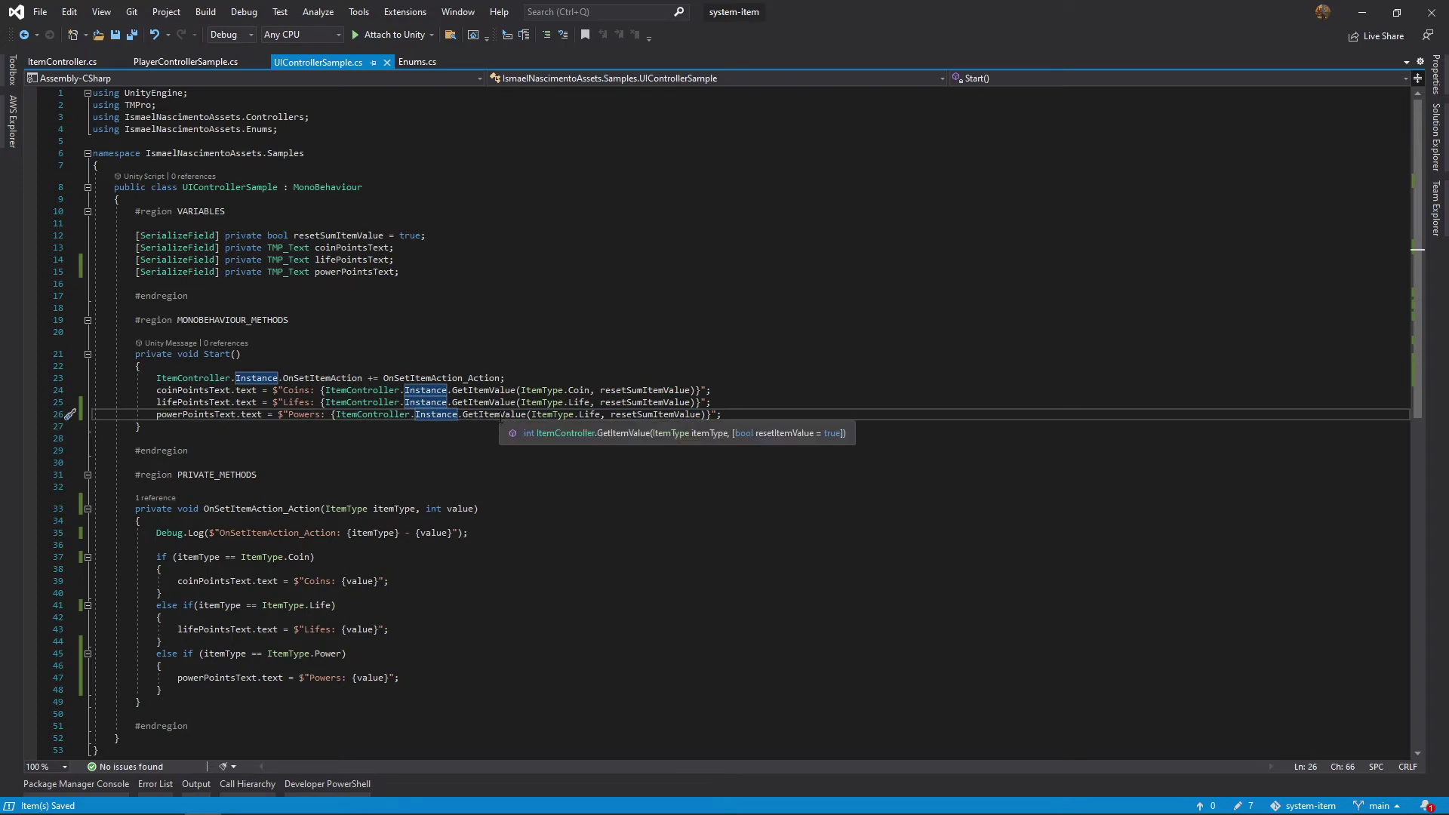
{"action": "left_click", "coordinate": [600, 414]}
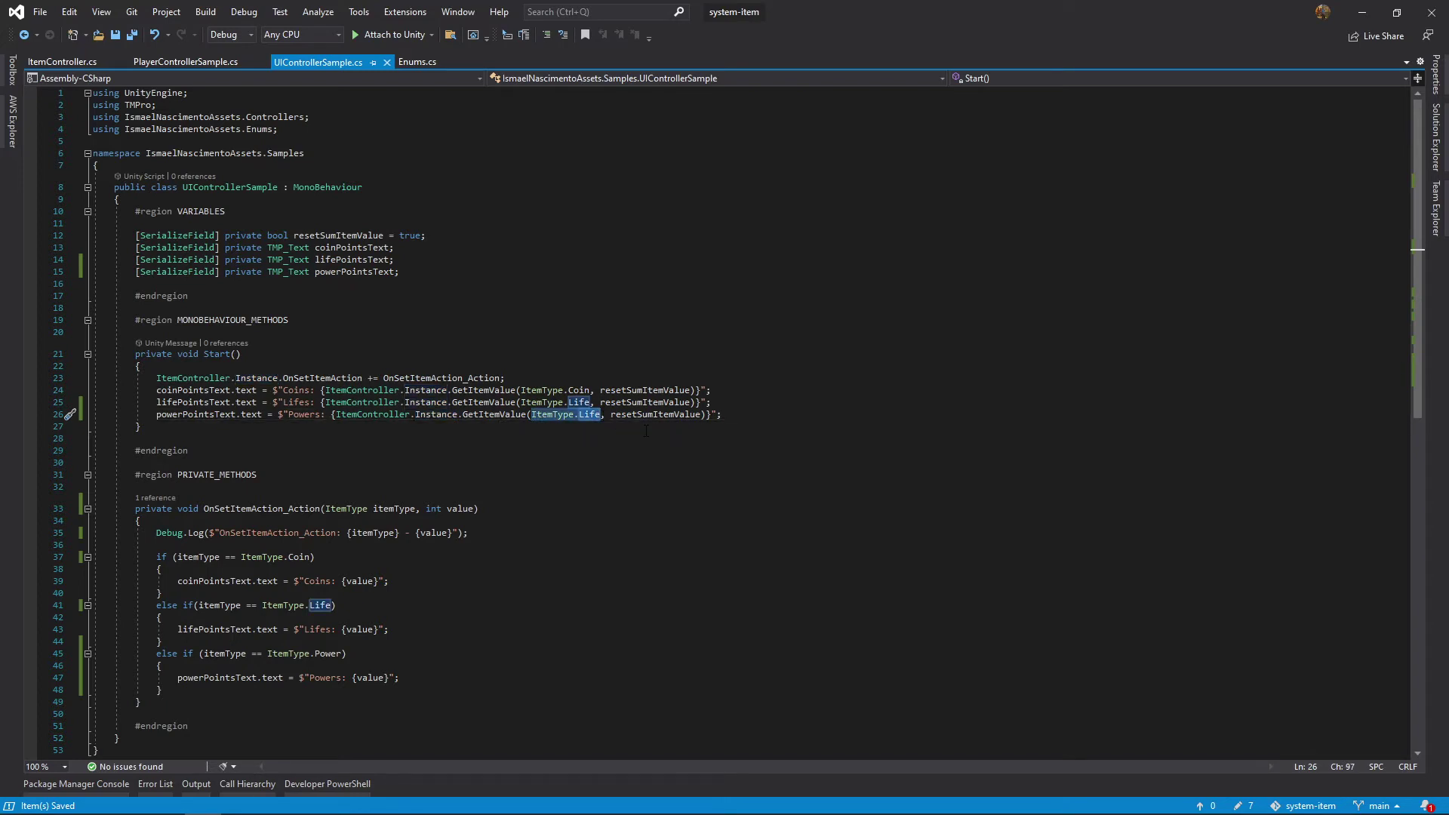
{"action": "key", "text": "ctrl+shift+Left"}
{"action": "type", "text": "Power"}
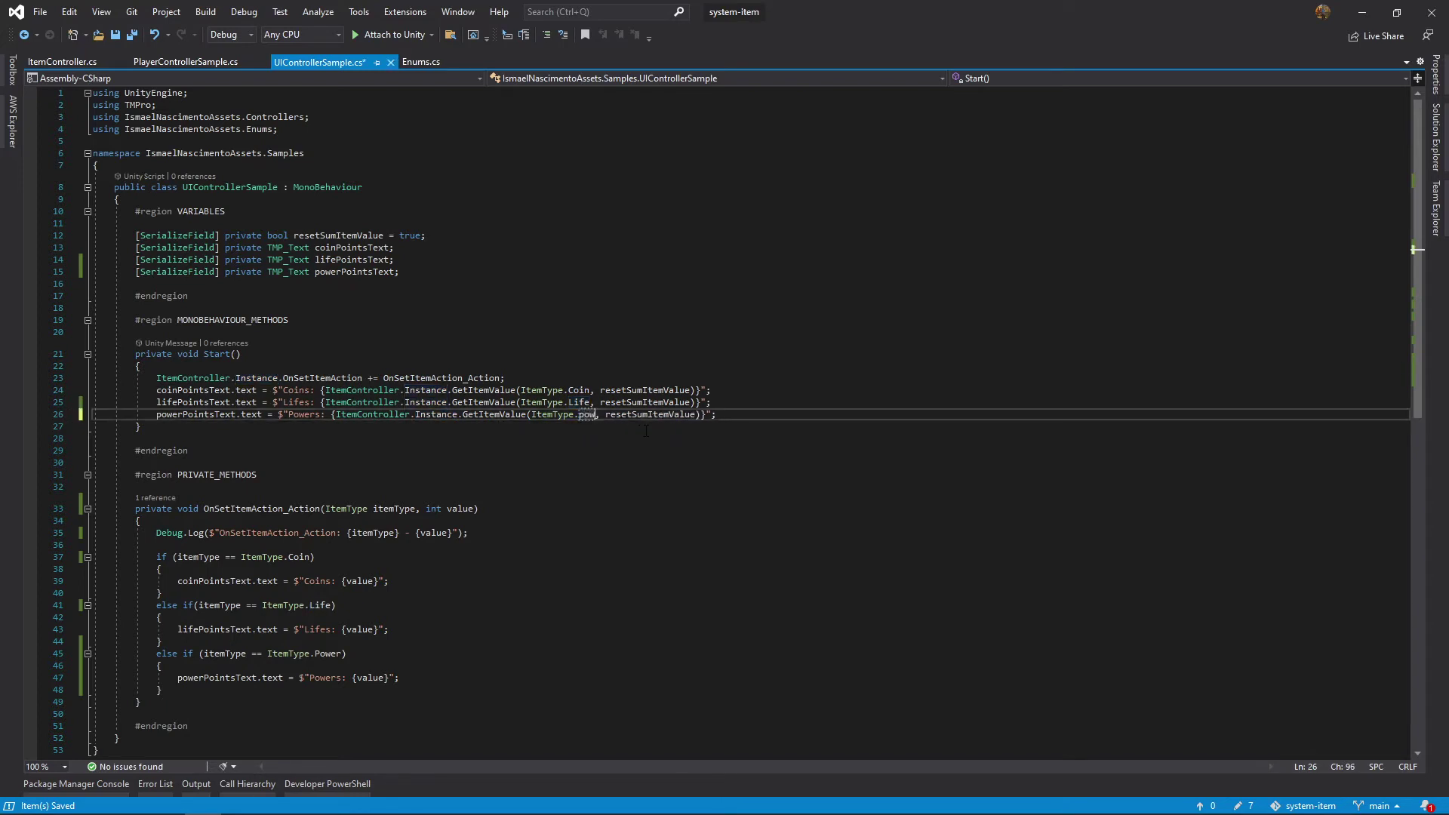
{"action": "key", "text": "ctrl+Left"}
{"action": "key", "text": "ctrl+Left"}
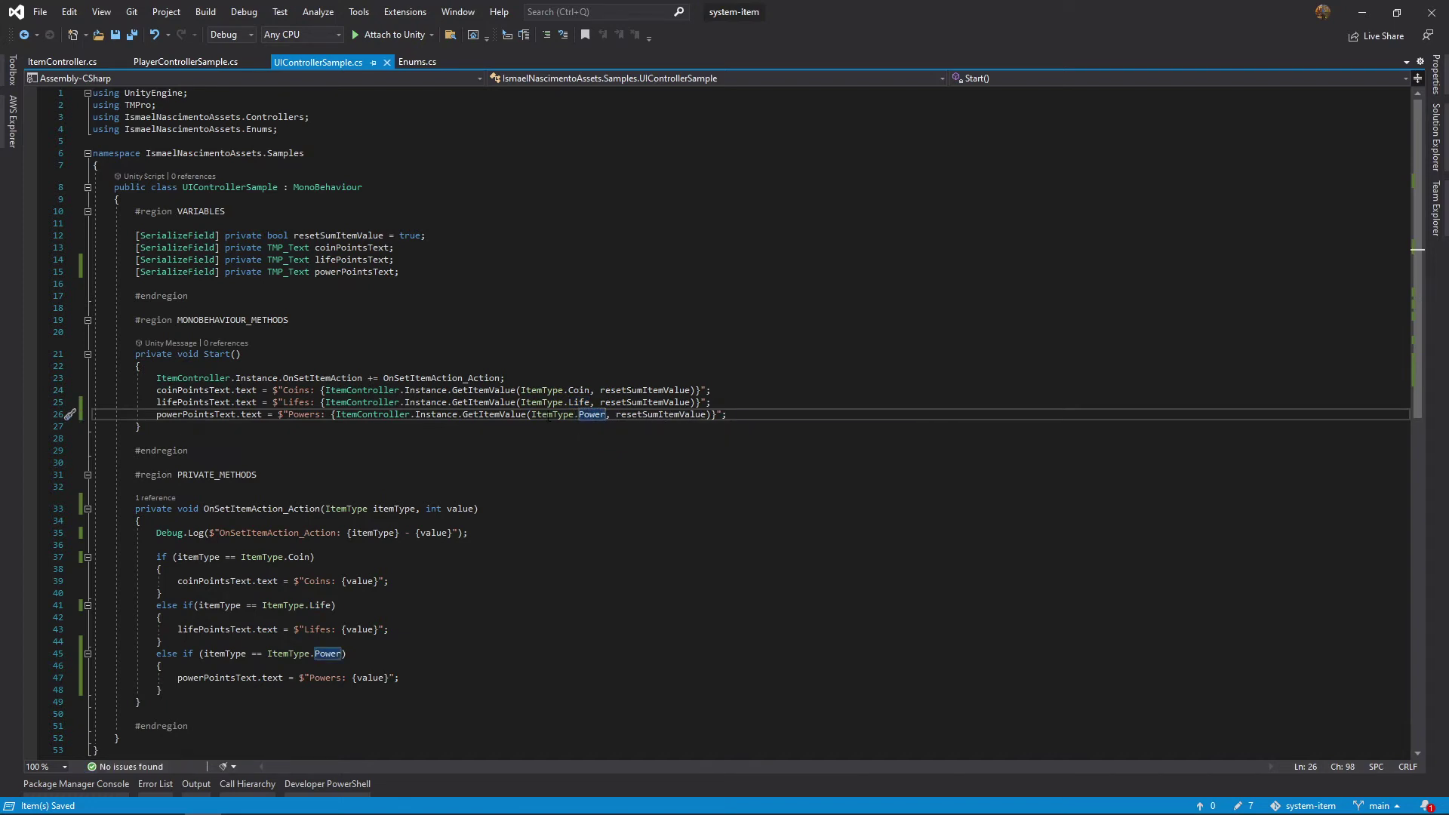
{"action": "mouse_move", "coordinate": [525, 416]}
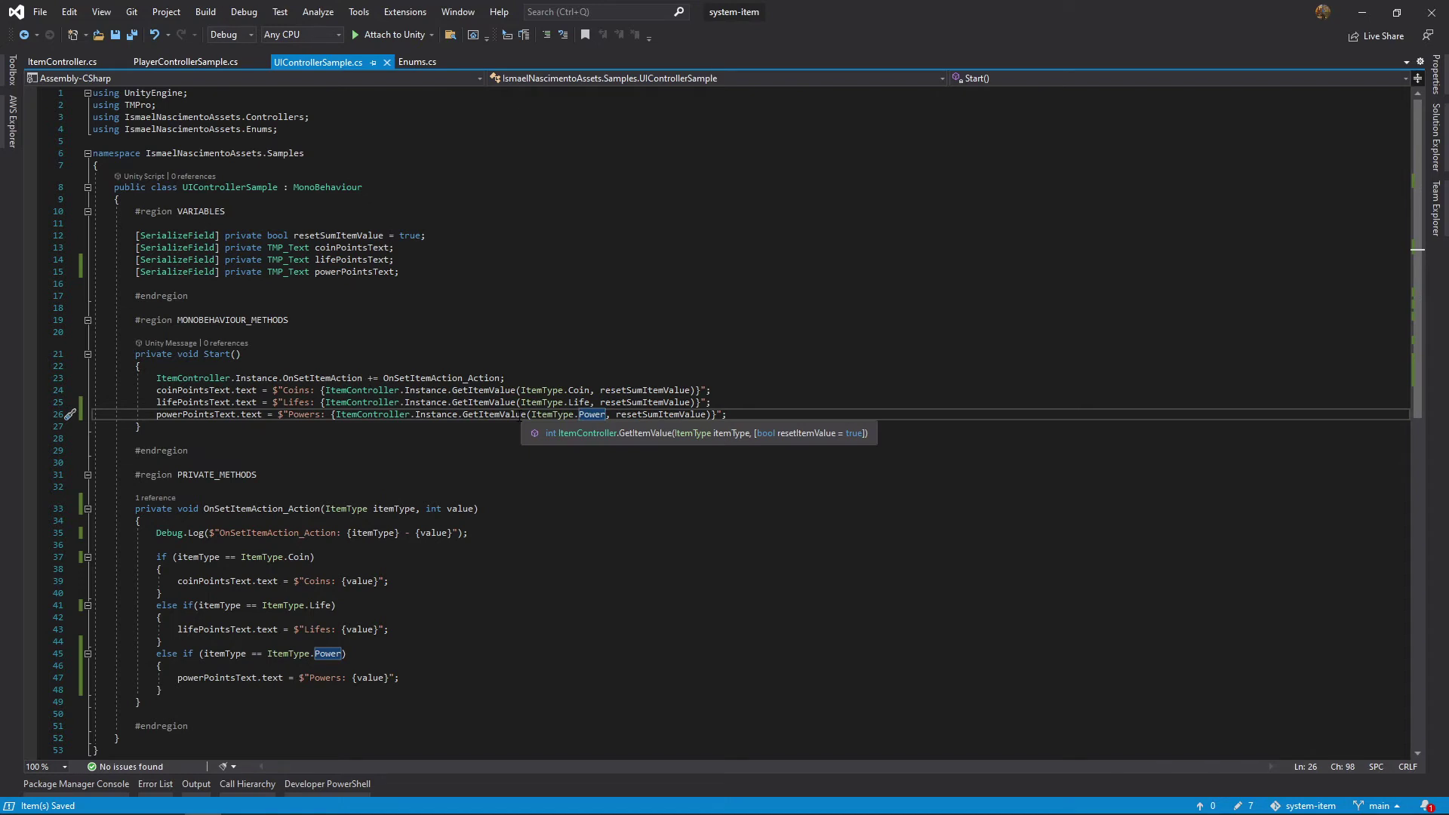
Review the Start lines that initialise the Coins, Lifes and Powers counters
{"action": "left_click_drag", "start_coordinate": [192, 363], "coordinate": [151, 402]}
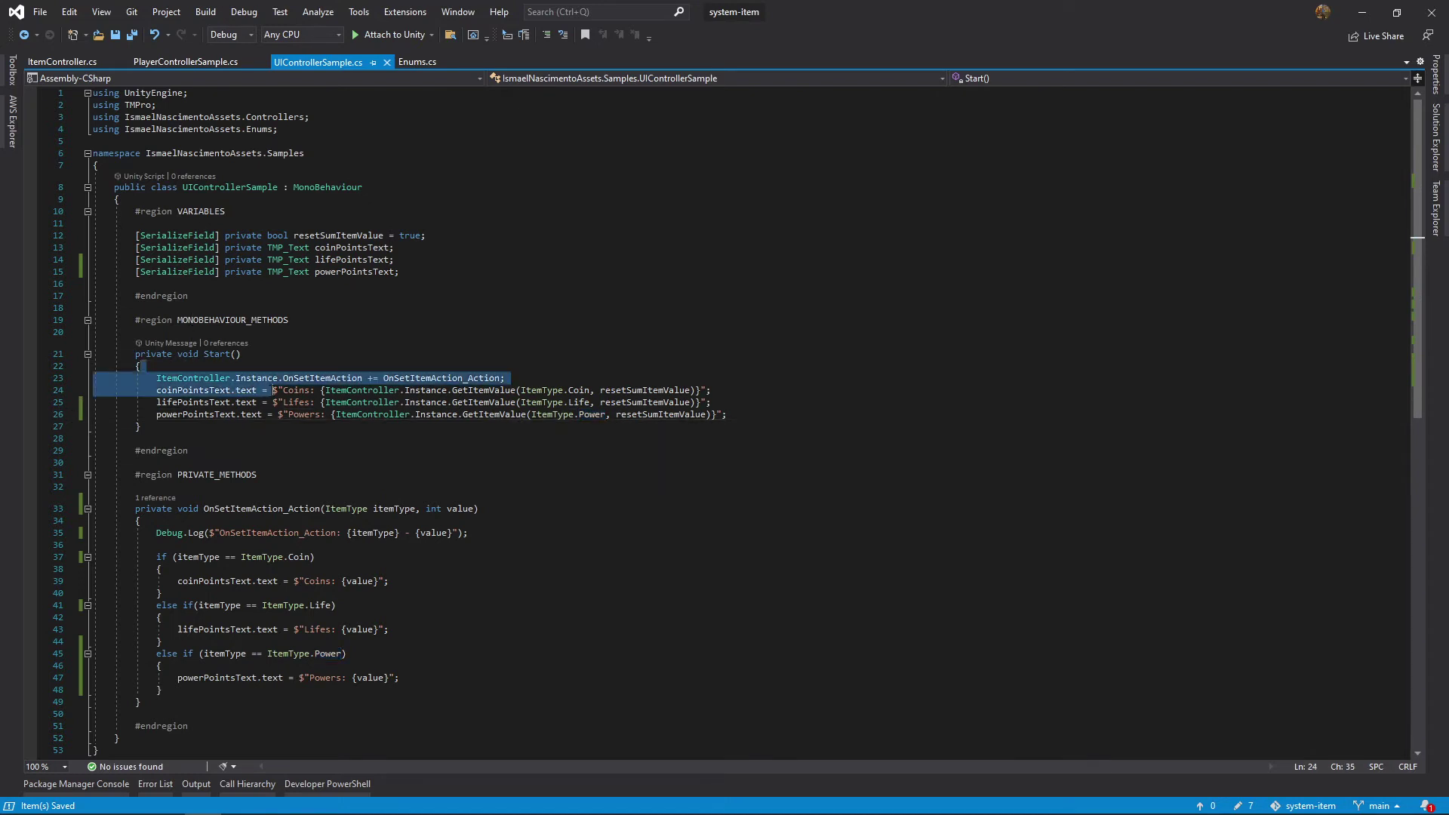
{"action": "left_click", "coordinate": [192, 366]}
{"action": "left_click", "coordinate": [483, 414]}
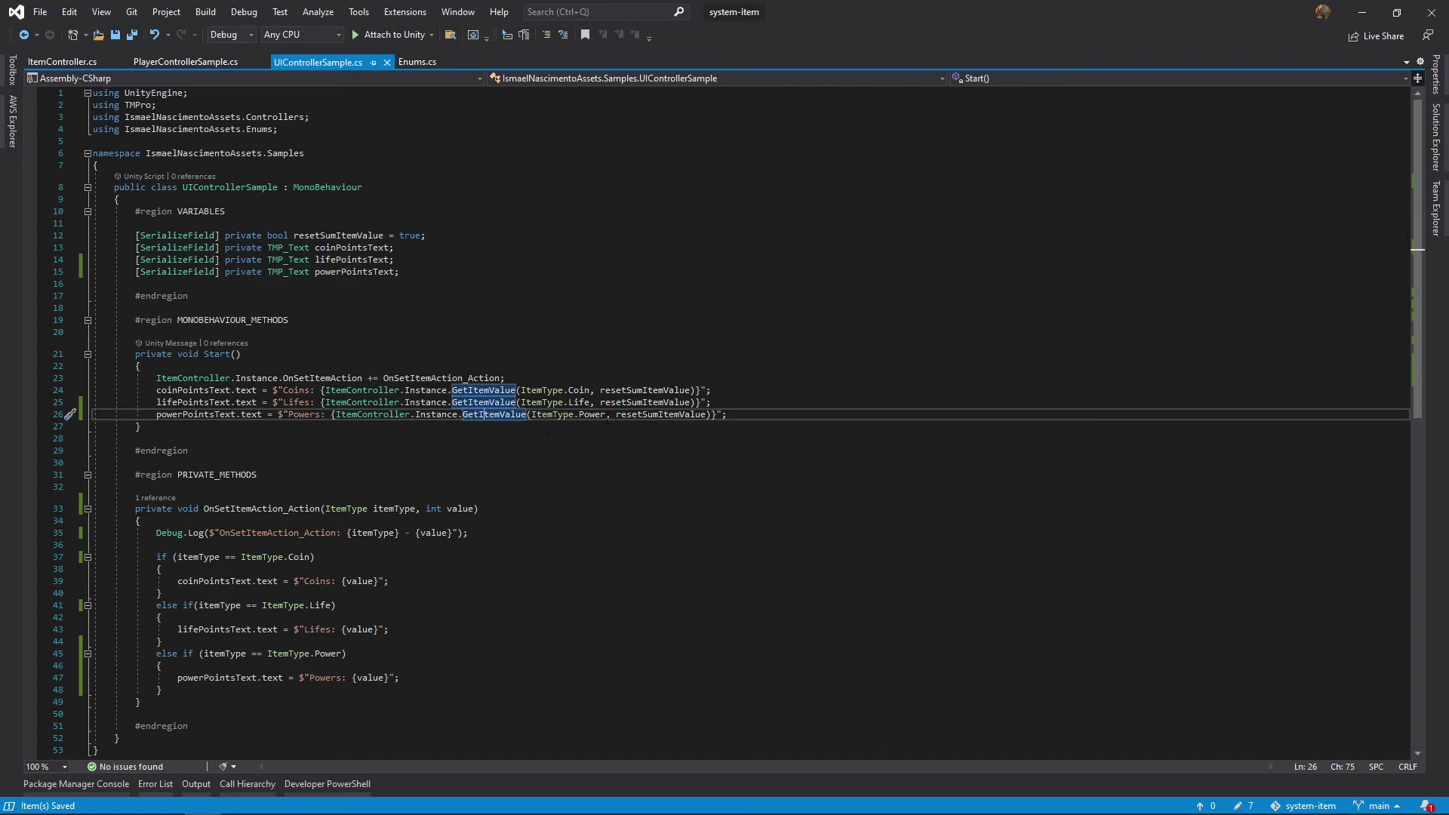
{"action": "mouse_move", "coordinate": [498, 420]}
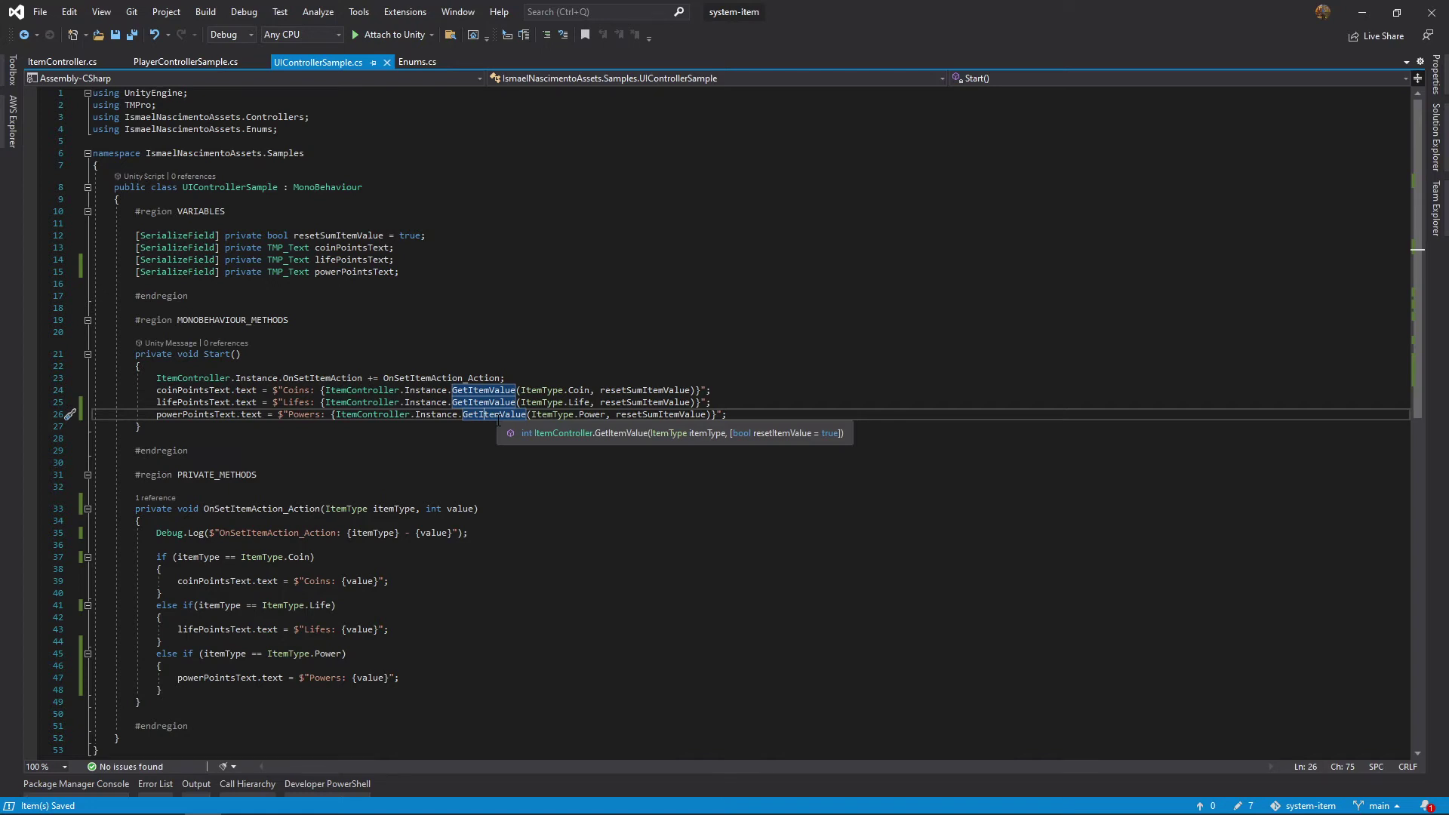
Inspect the resetSumItemValue field and GetItemValue's parameter info, then switch back to Unity
{"action": "left_click", "coordinate": [341, 237]}
{"action": "left_click_drag", "start_coordinate": [425, 236], "coordinate": [125, 235]}
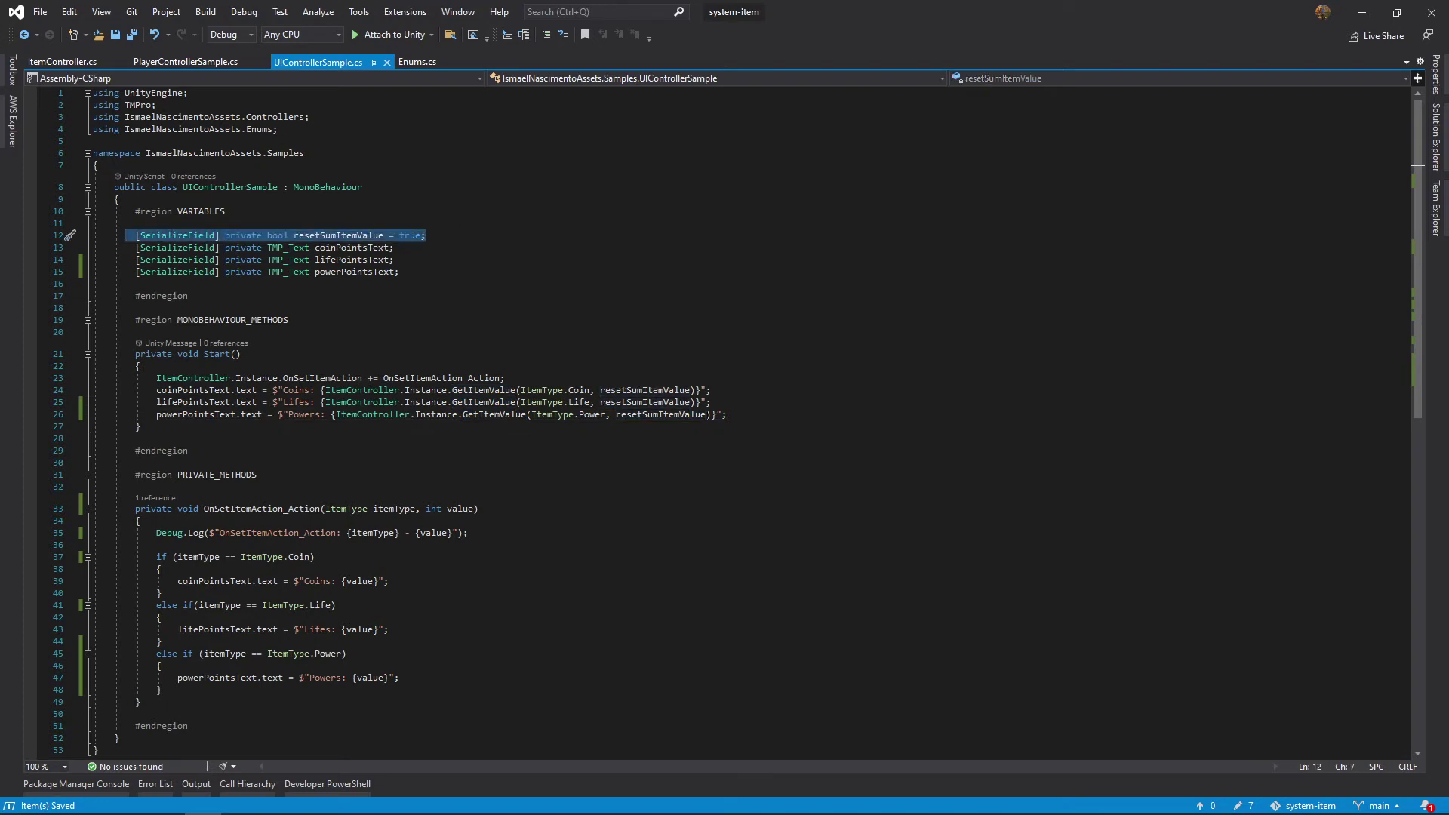
{"action": "left_click", "coordinate": [634, 414]}
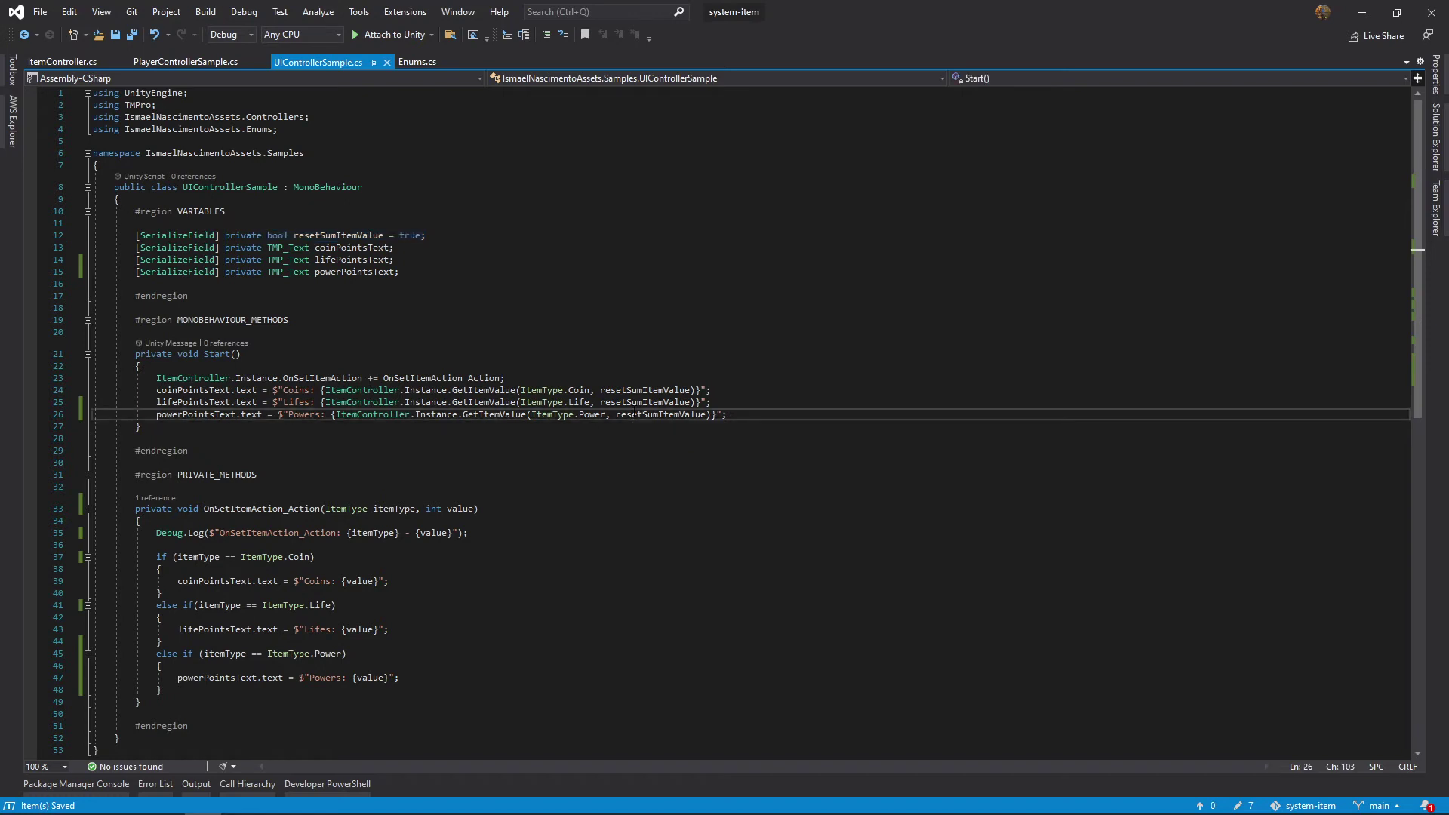
{"action": "key", "text": "ctrl+shift+space"}
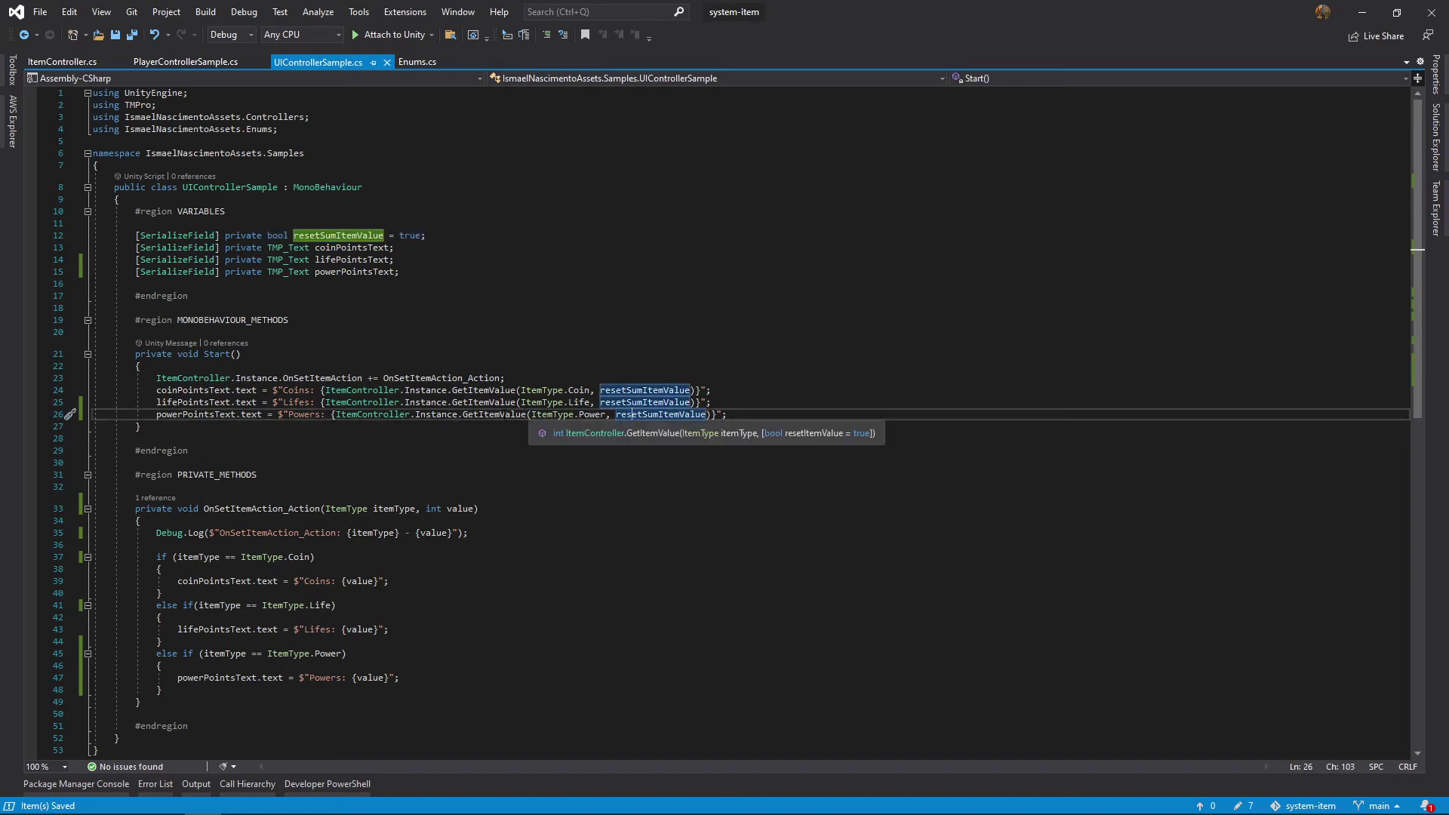
{"action": "key", "text": "Escape"}
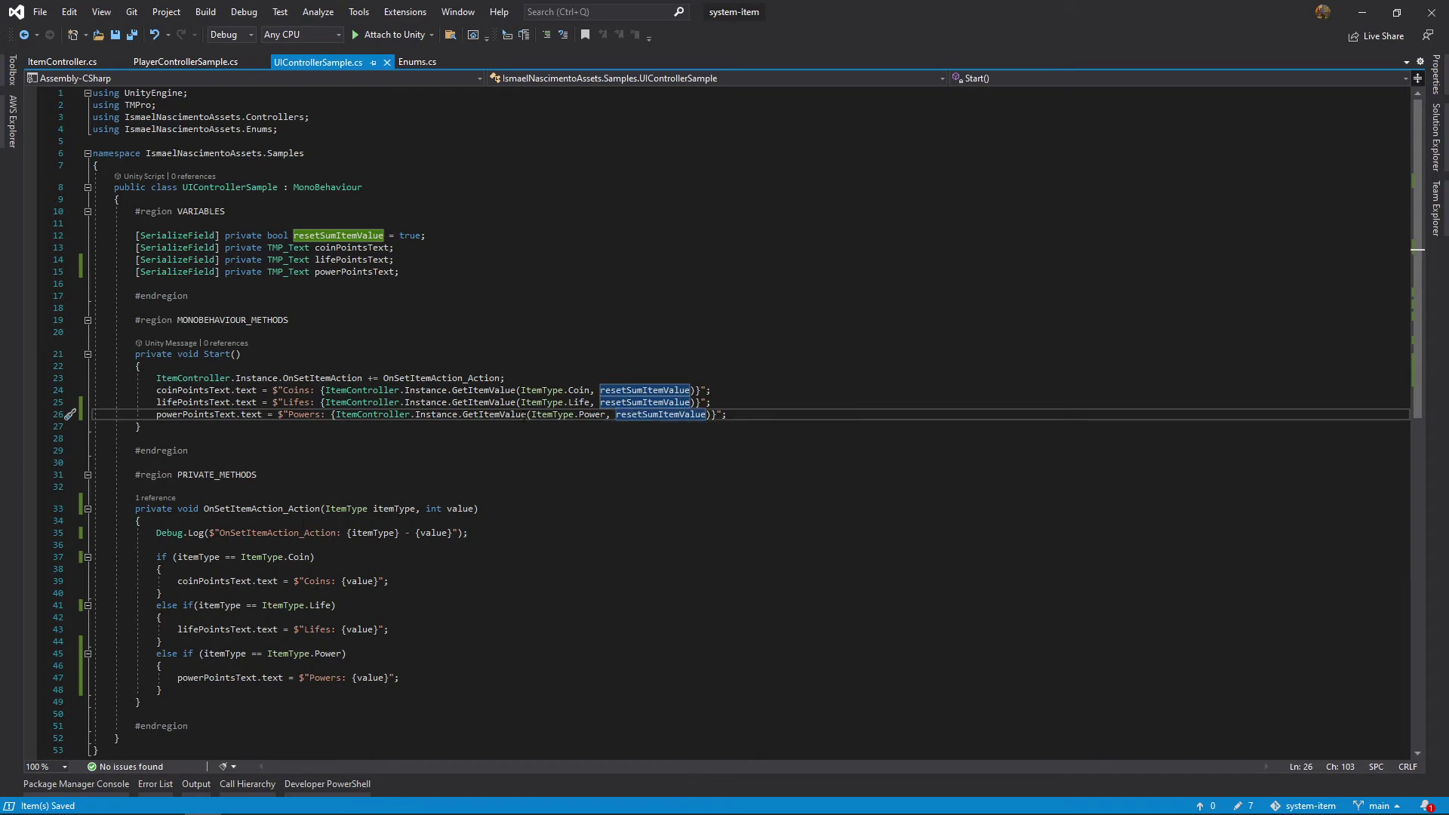
{"action": "key", "text": "ctrl+shift+space"}
{"action": "key", "text": "Escape"}
{"action": "left_click", "coordinate": [655, 421]}
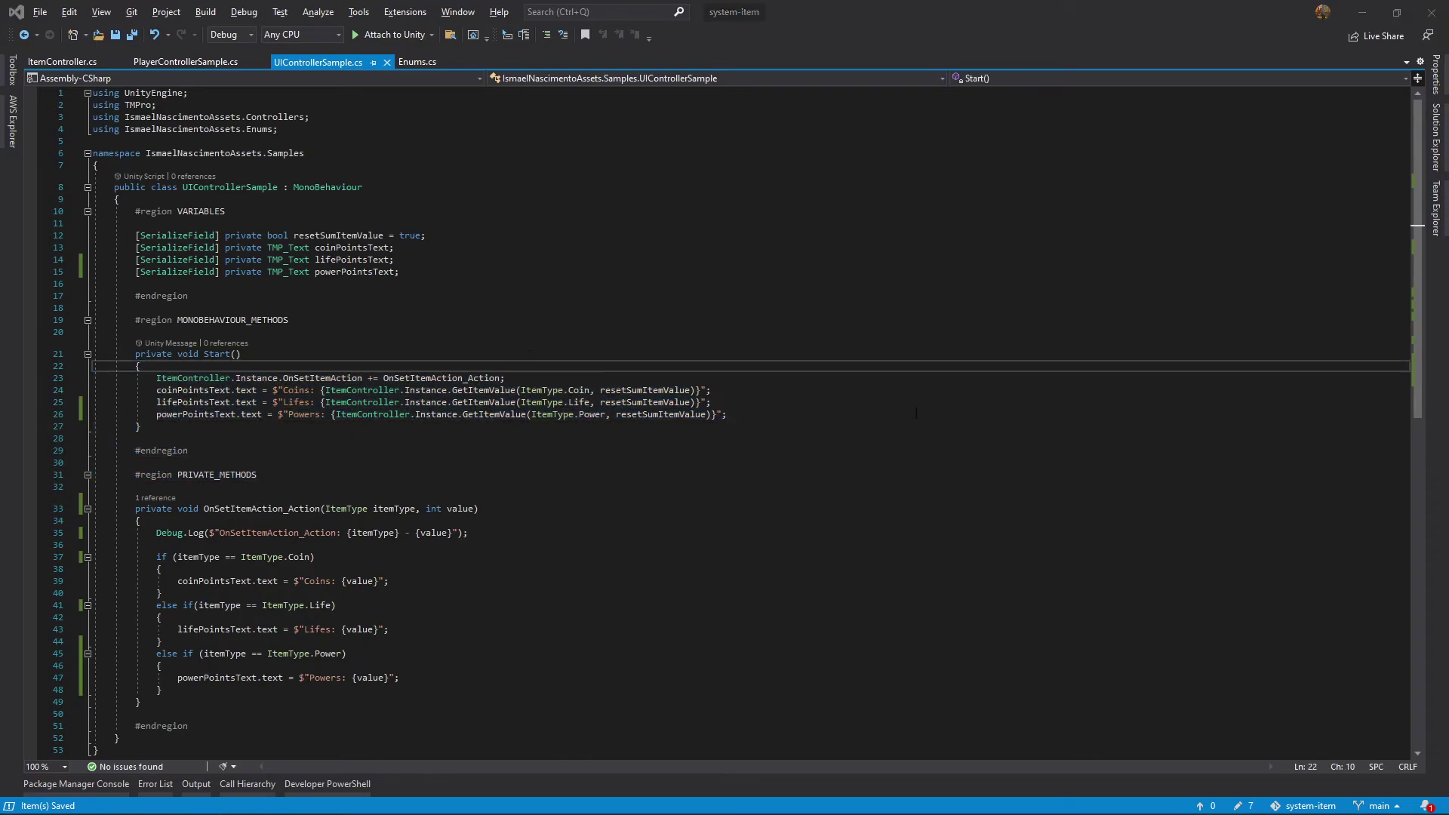
{"action": "key", "text": "alt+Tab"}
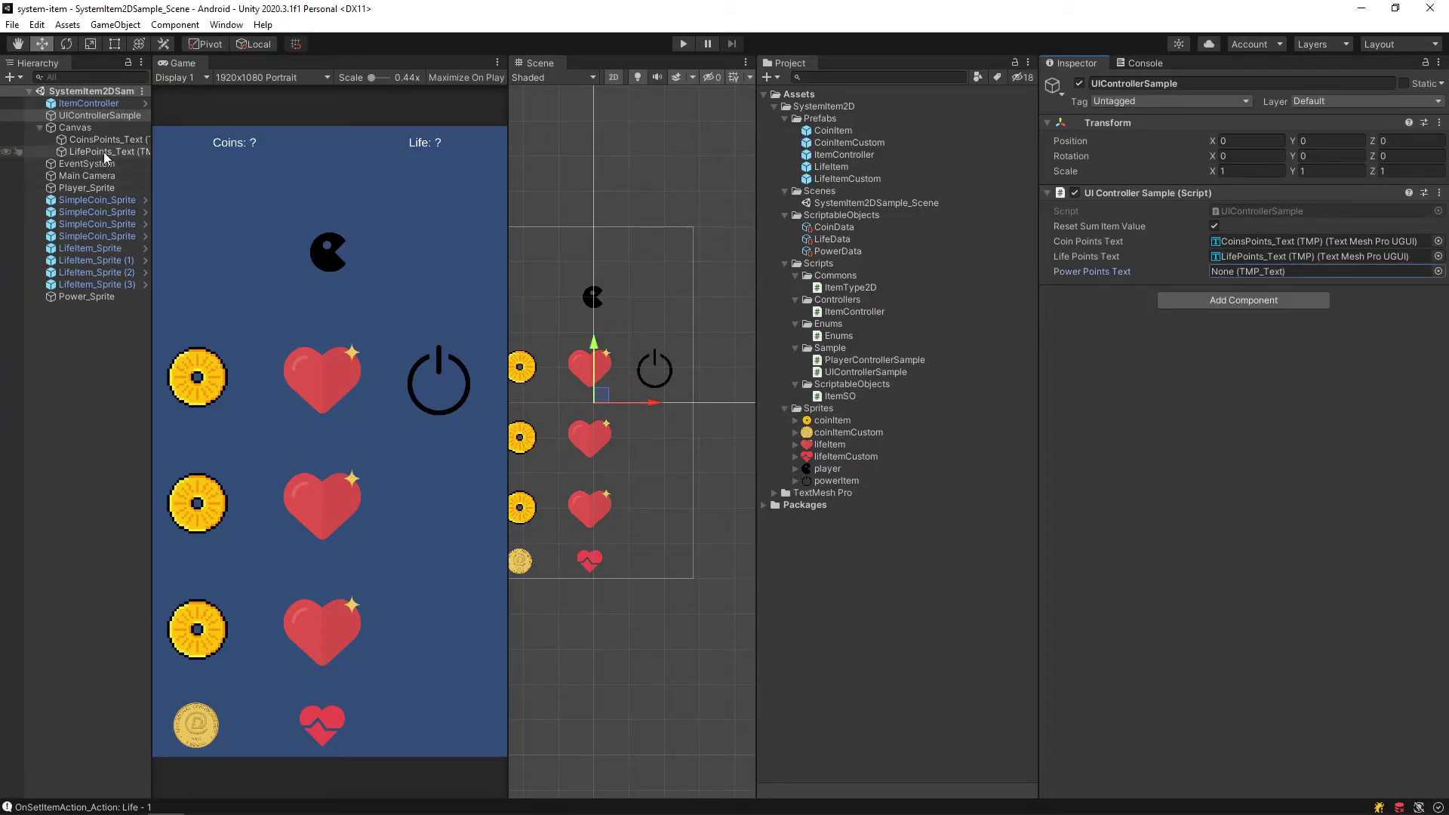
Duplicate the LifePoints_Text label, move it below the counters, and change its text to "Power: ?"
{"action": "left_click", "coordinate": [130, 152]}
{"action": "double_click", "coordinate": [130, 152]}
{"action": "scroll", "coordinate": [702, 383], "scroll_direction": "down", "scroll_amount": 4}
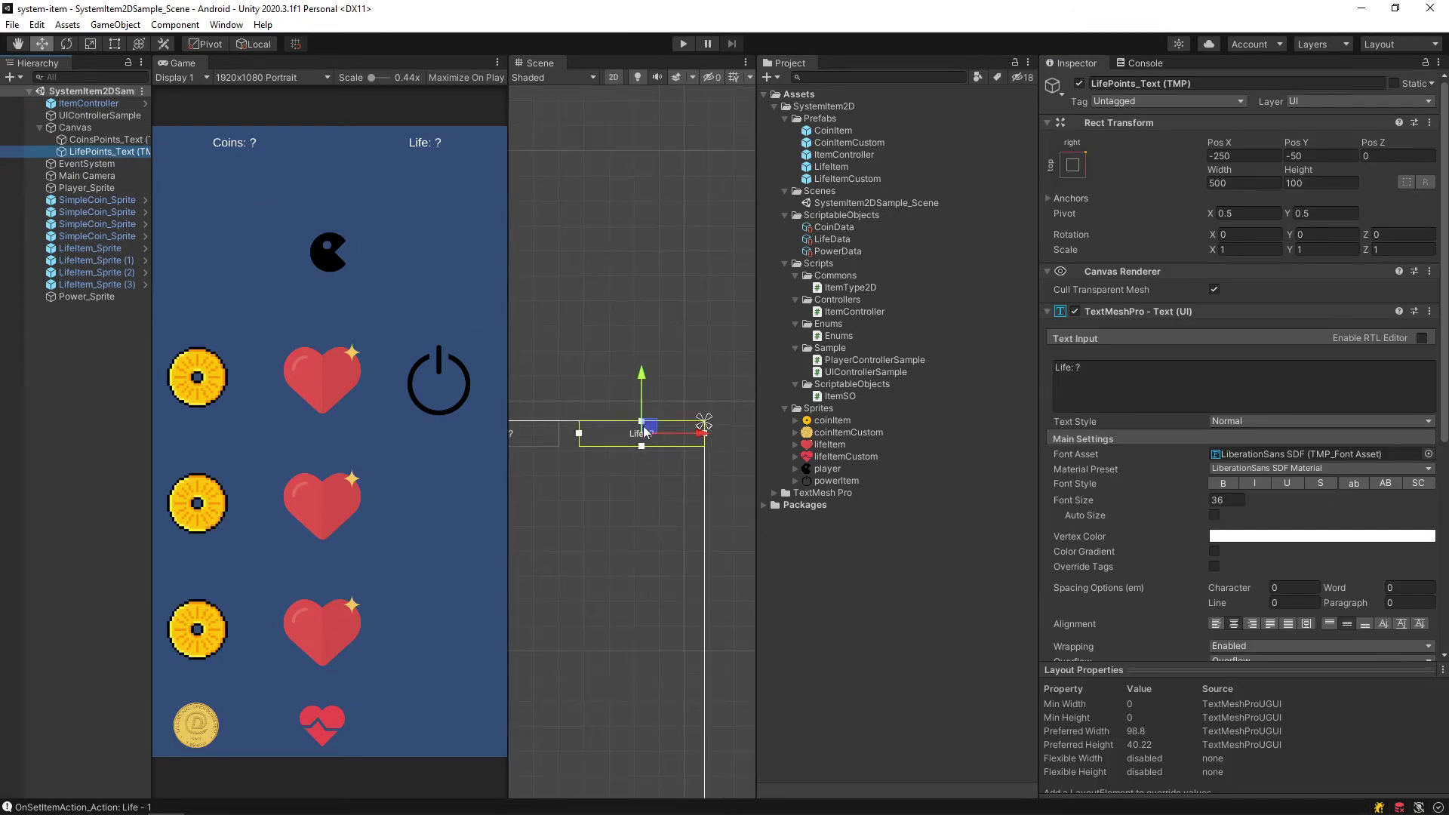
{"action": "key", "text": "ctrl+d"}
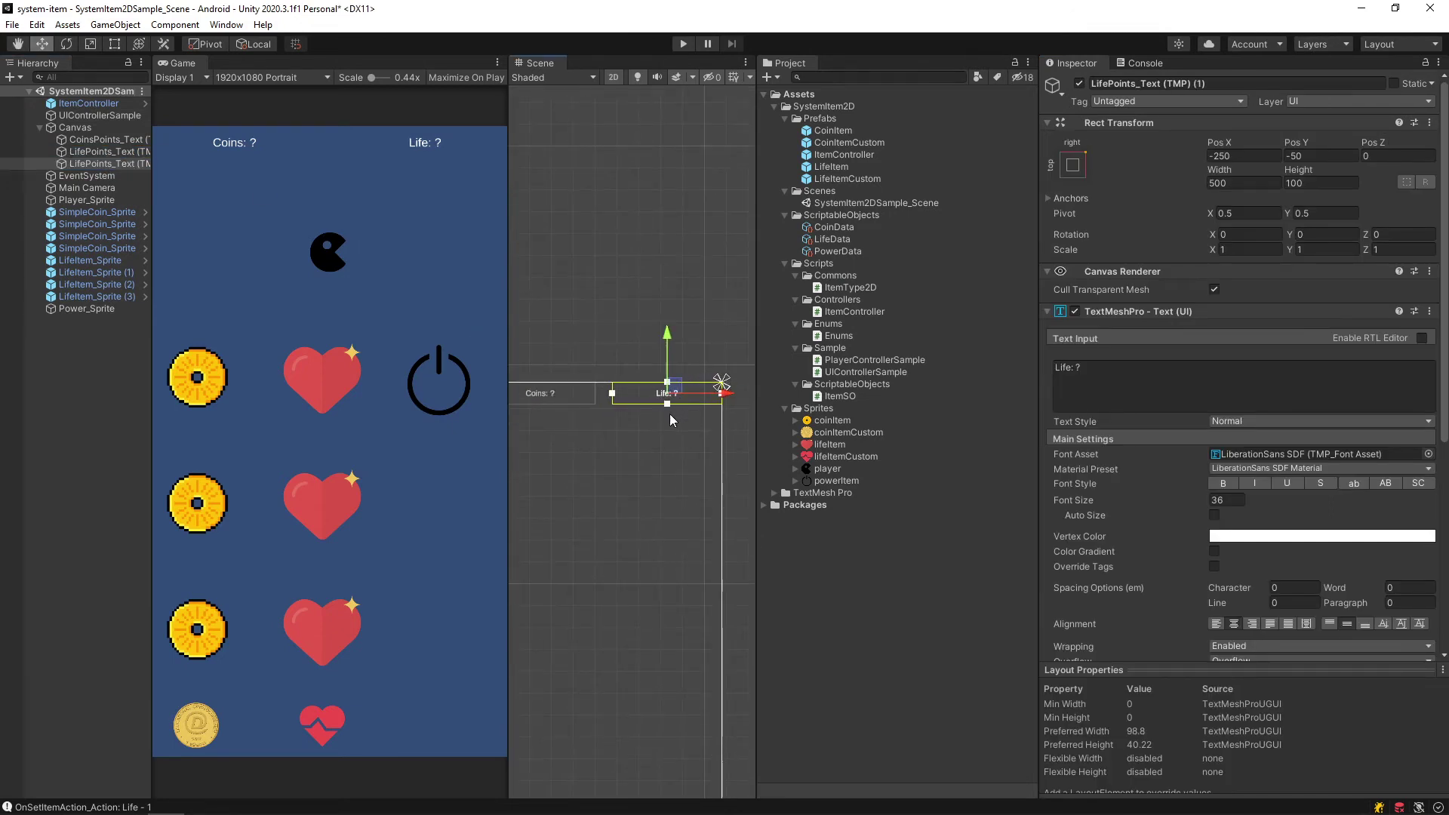
{"action": "key", "text": "t"}
{"action": "left_click_drag", "start_coordinate": [685, 399], "coordinate": [621, 433]}
{"action": "left_click", "coordinate": [1135, 407]}
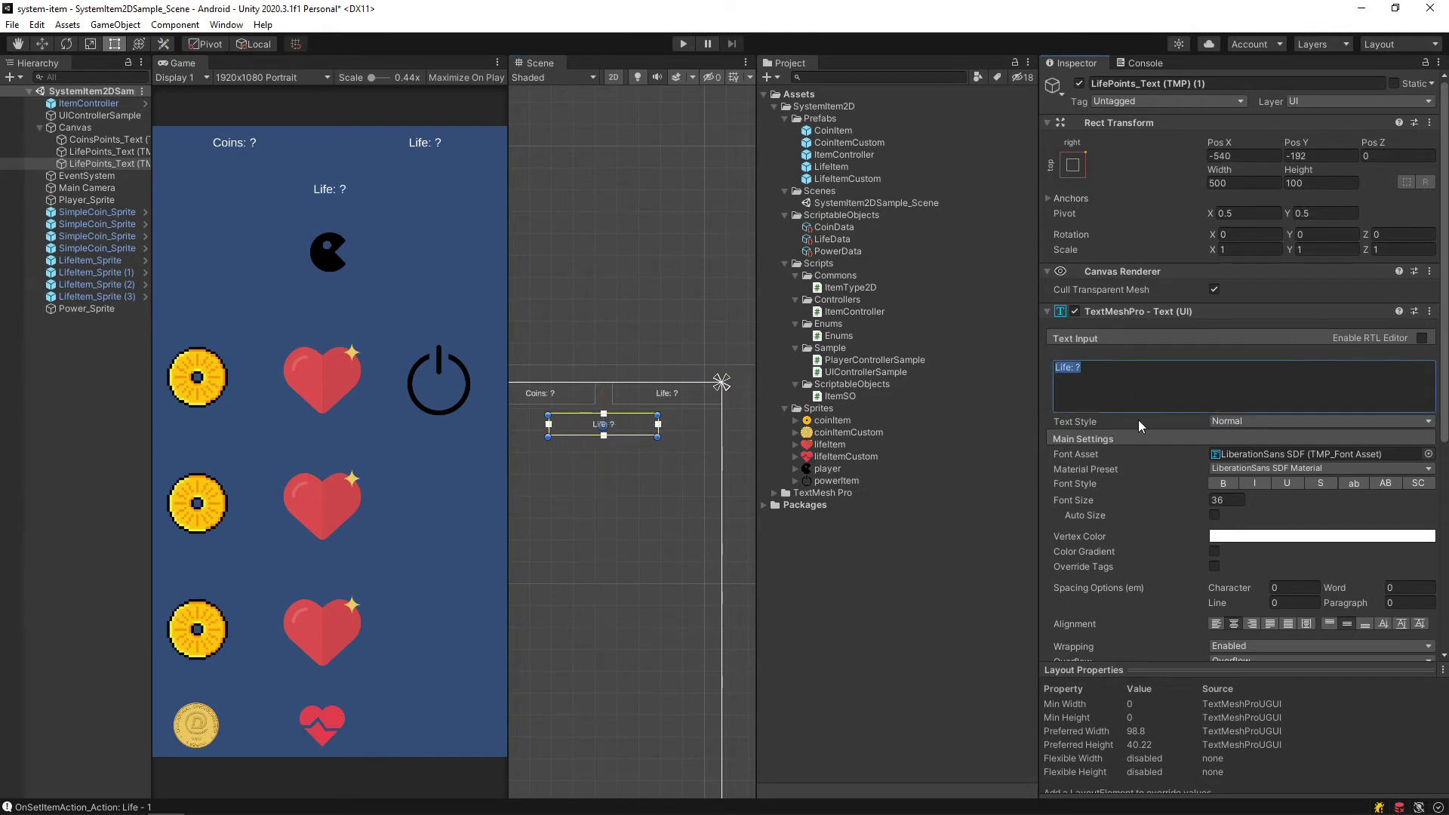
{"action": "key", "text": "ctrl+shift+Right"}
{"action": "type", "text": "Powe"}
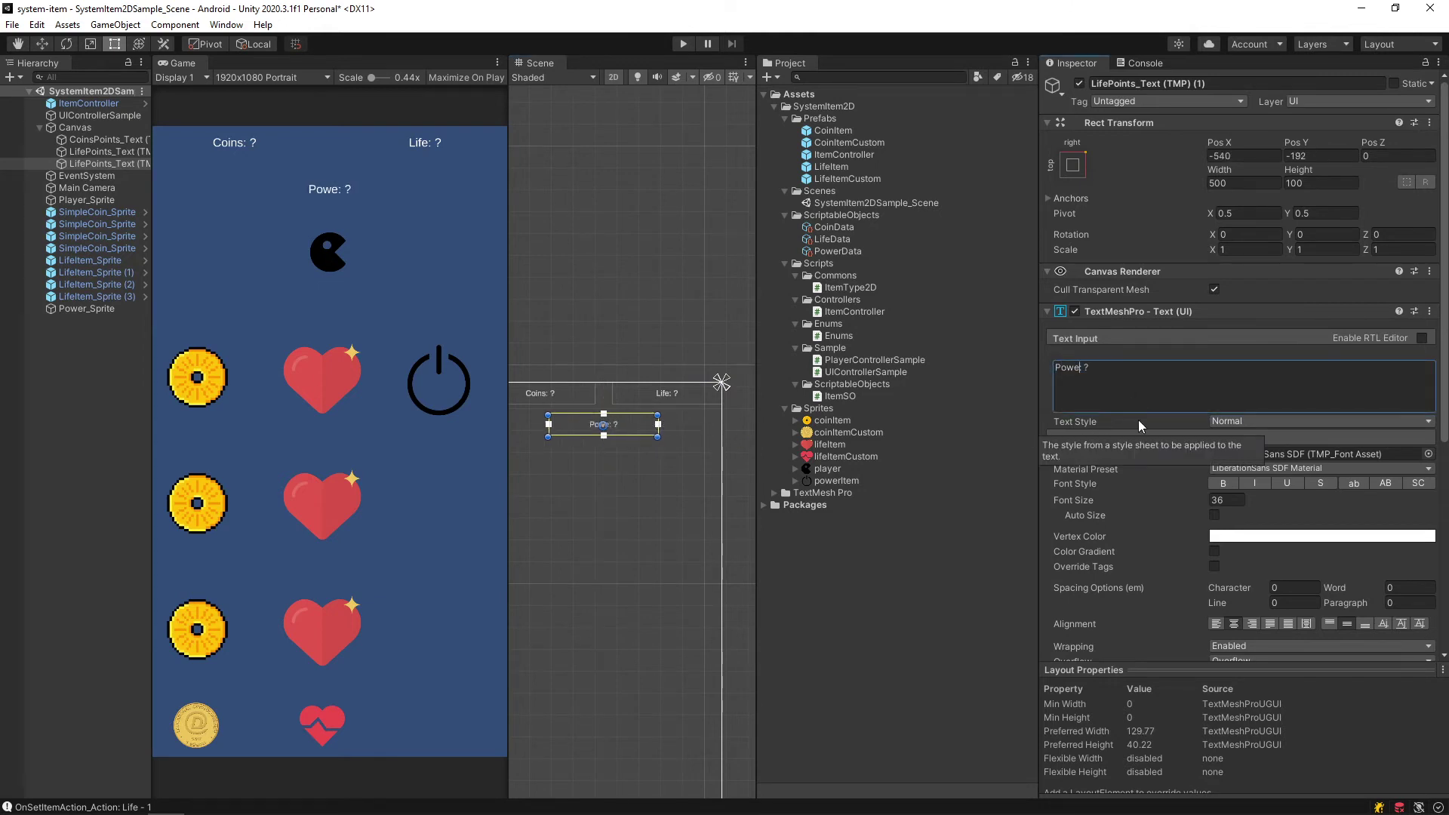
{"action": "type", "text": "r"}
Rename the copy PowerPoints_Text, assign it to UIControllerSample's Power Points Text, and start Play
{"action": "left_click", "coordinate": [134, 163]}
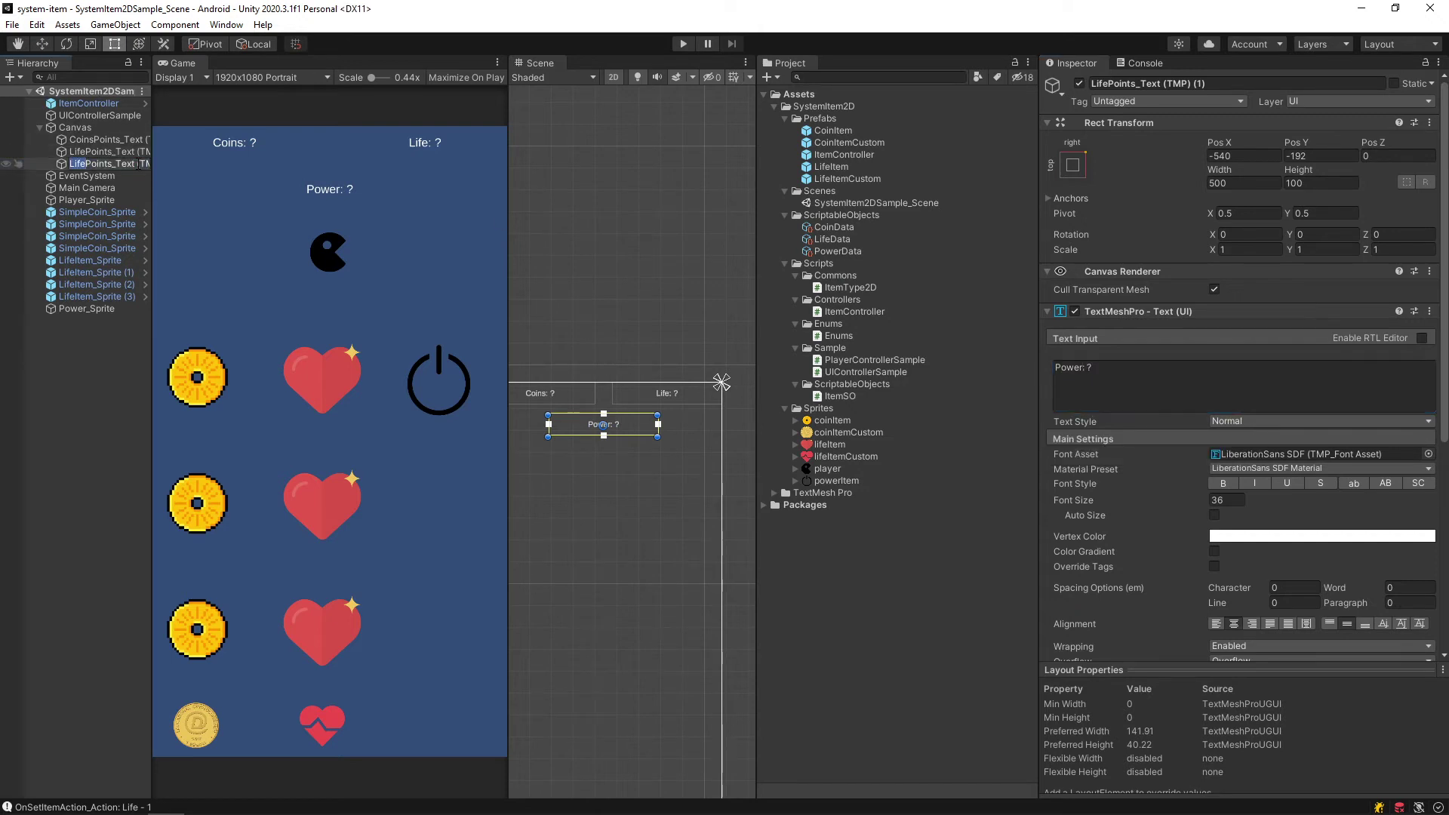
{"action": "type", "text": "Power"}
{"action": "key", "text": "Return"}
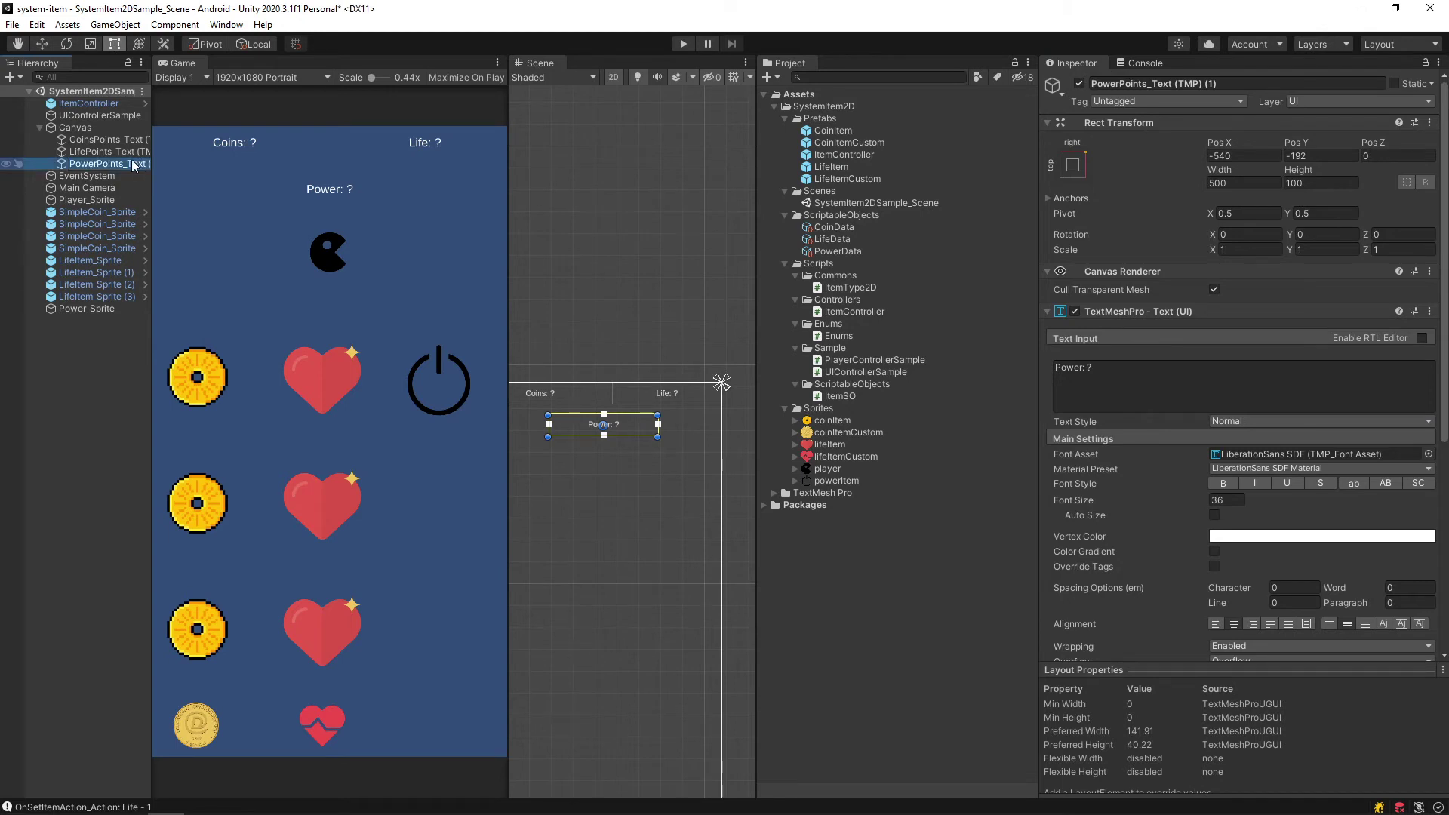
{"action": "left_click", "coordinate": [102, 115]}
{"action": "left_click_drag", "start_coordinate": [108, 164], "coordinate": [1283, 272]}
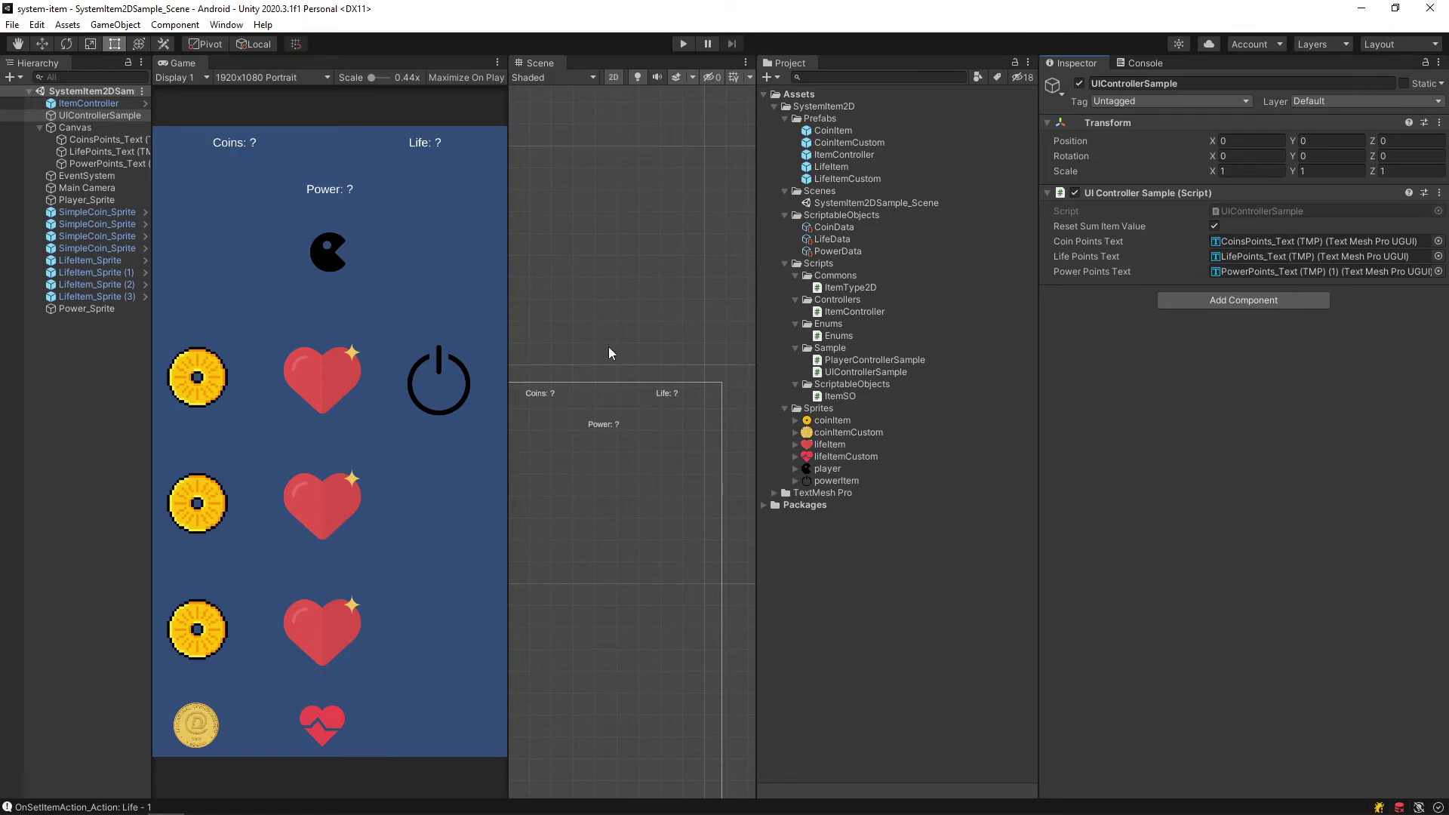
{"action": "left_click", "coordinate": [683, 44]}
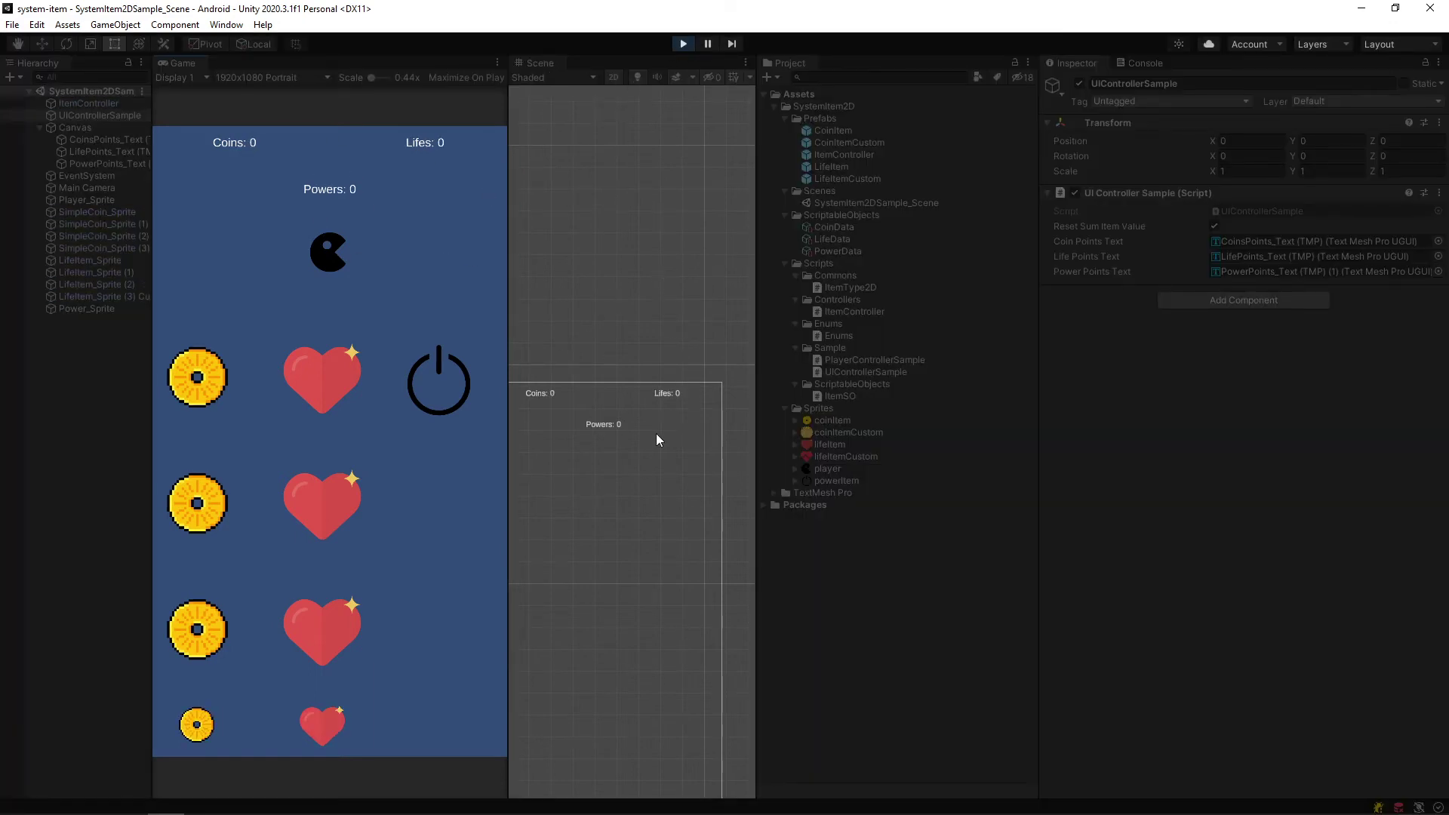
Frame the player, hearts and power icon, and check the PowerData asset's type and value
{"action": "scroll", "coordinate": [657, 437], "scroll_direction": "down", "scroll_amount": 1}
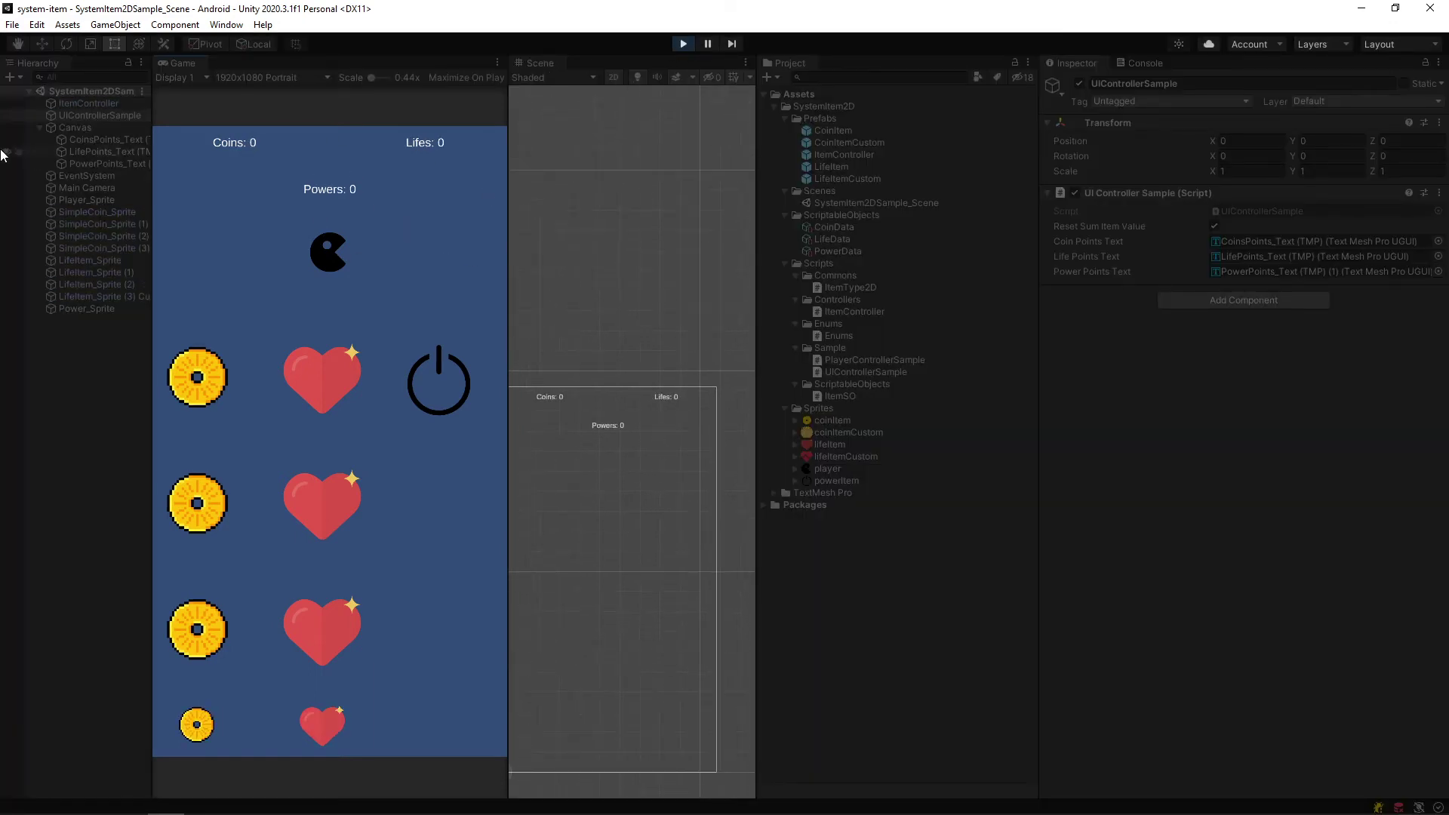
{"action": "double_click", "coordinate": [107, 201]}
{"action": "scroll", "coordinate": [667, 445], "scroll_direction": "down", "scroll_amount": 3}
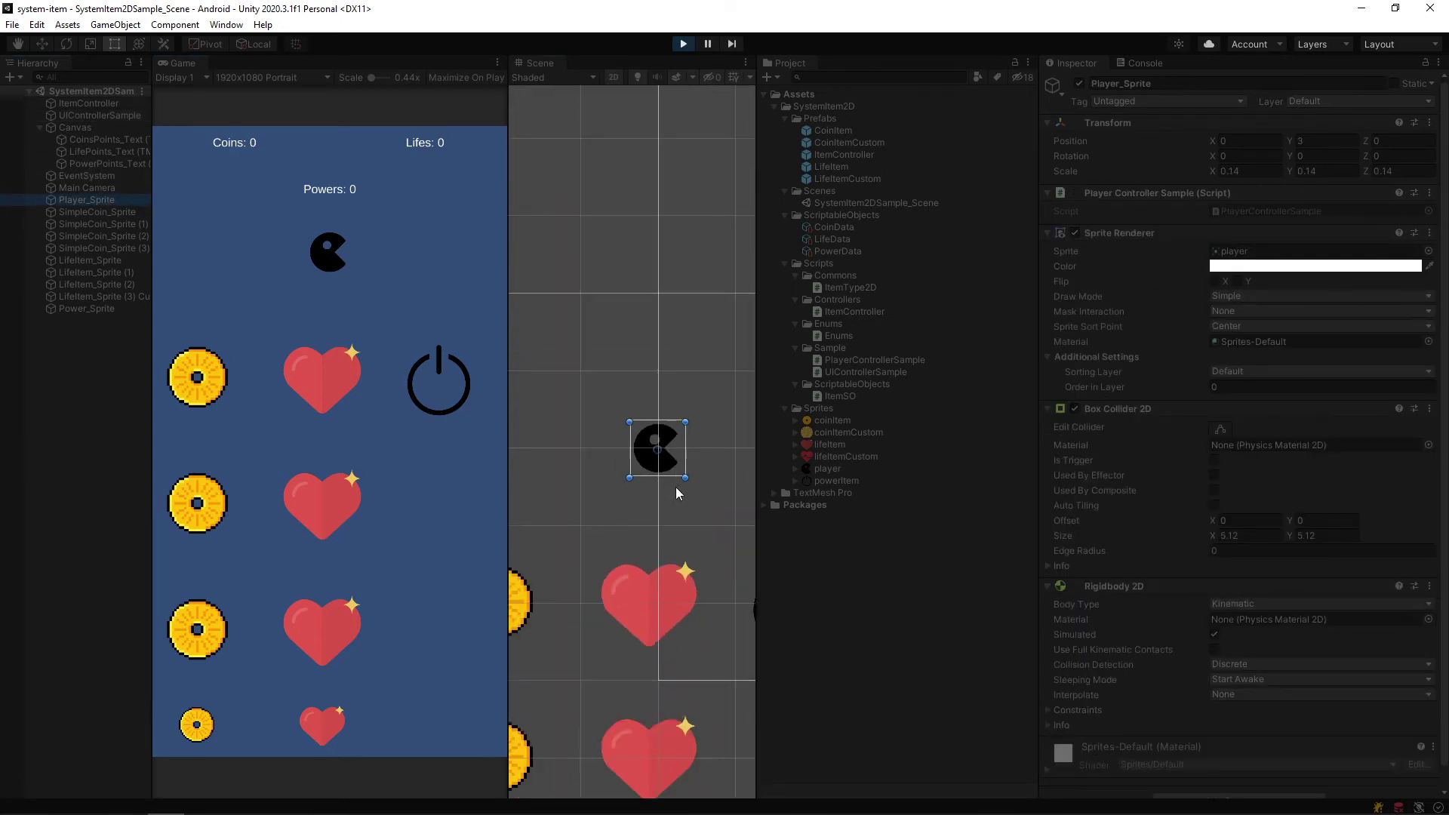
{"action": "middle_click_drag", "start_coordinate": [676, 486], "coordinate": [613, 422]}
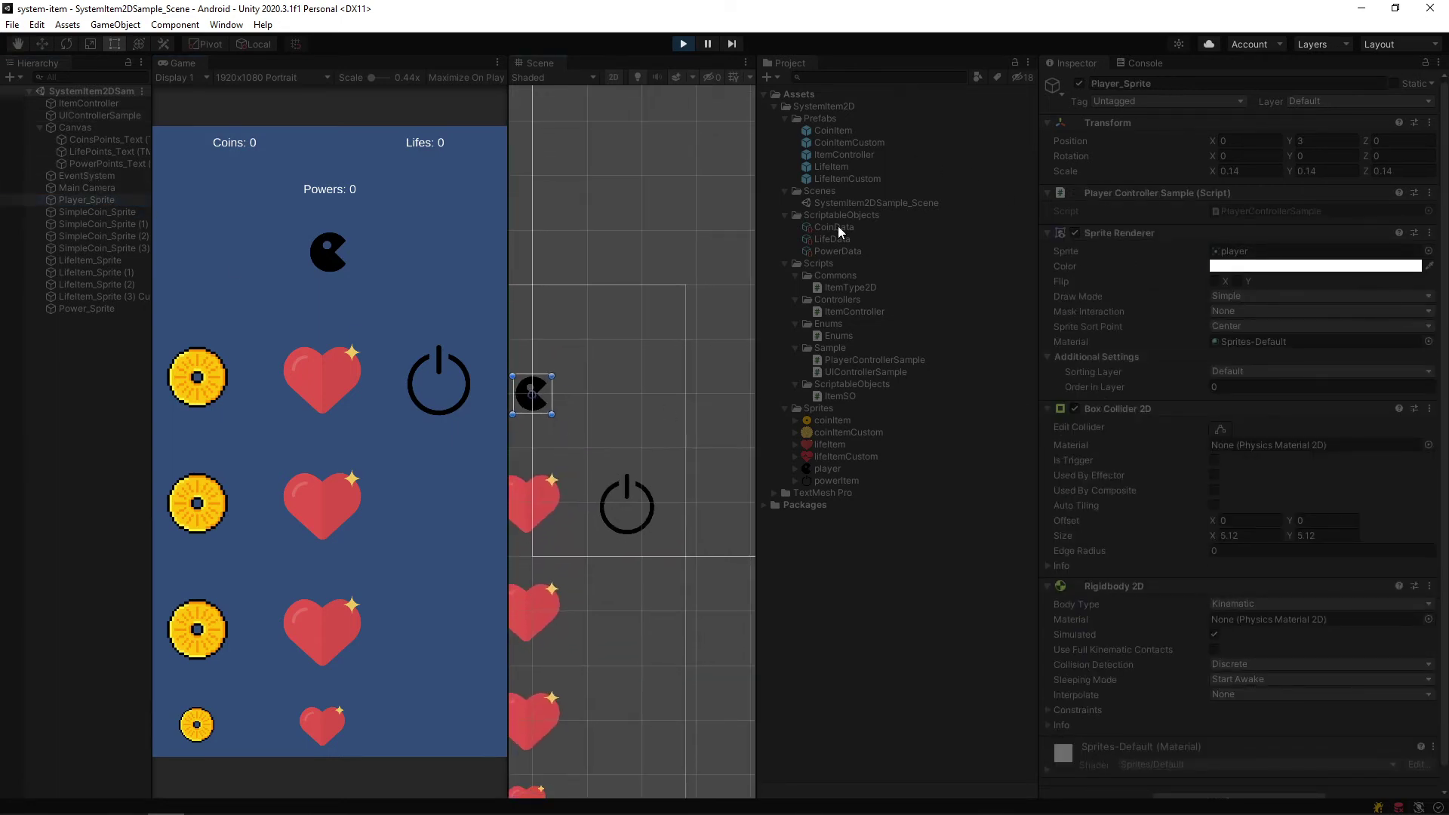
{"action": "left_click", "coordinate": [836, 250]}
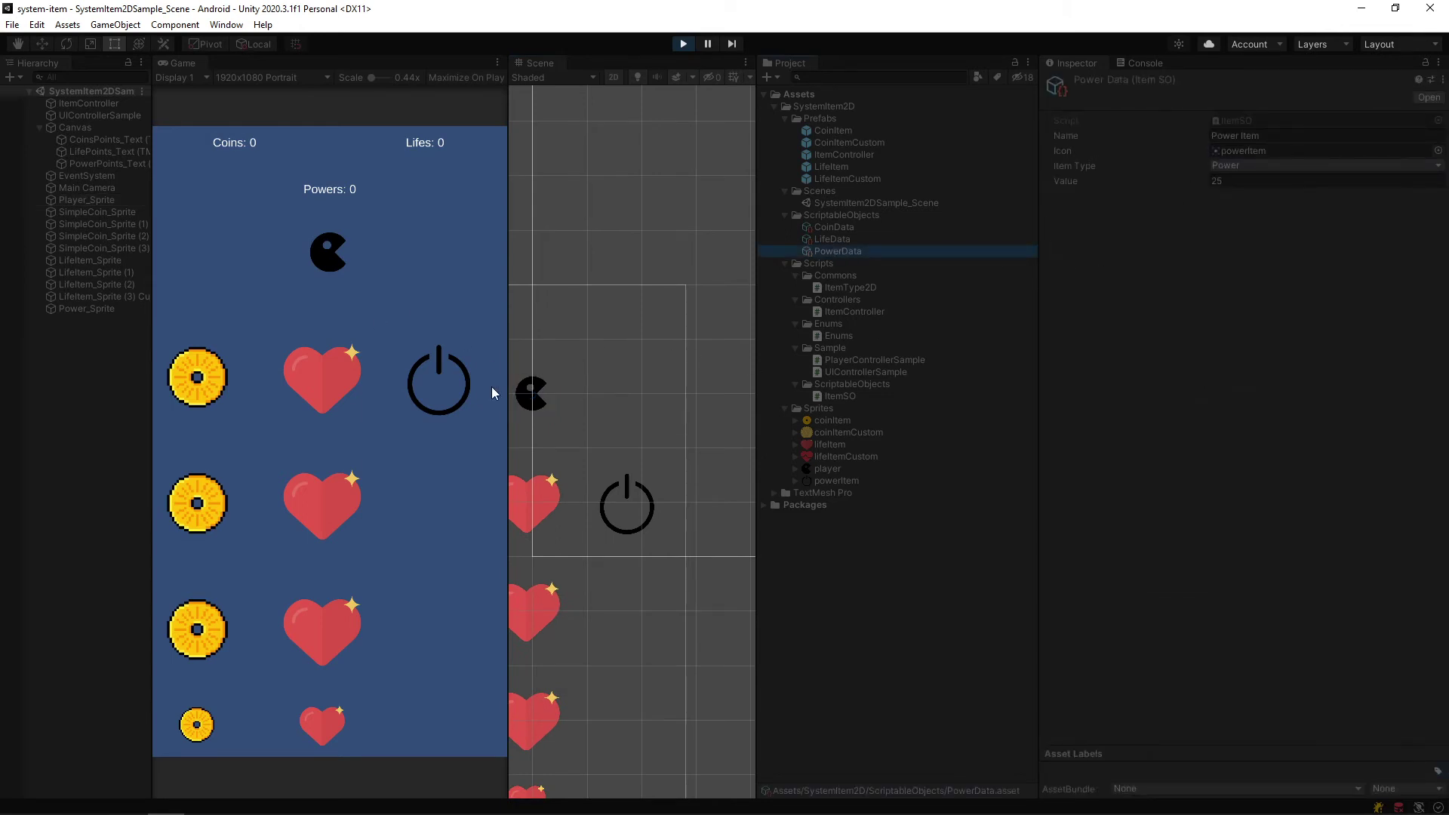
In Play mode, move Player_Sprite onto the power item so Powers reaches 25
{"action": "left_click", "coordinate": [599, 356]}
{"action": "middle_click_drag", "start_coordinate": [599, 356], "coordinate": [607, 300]}
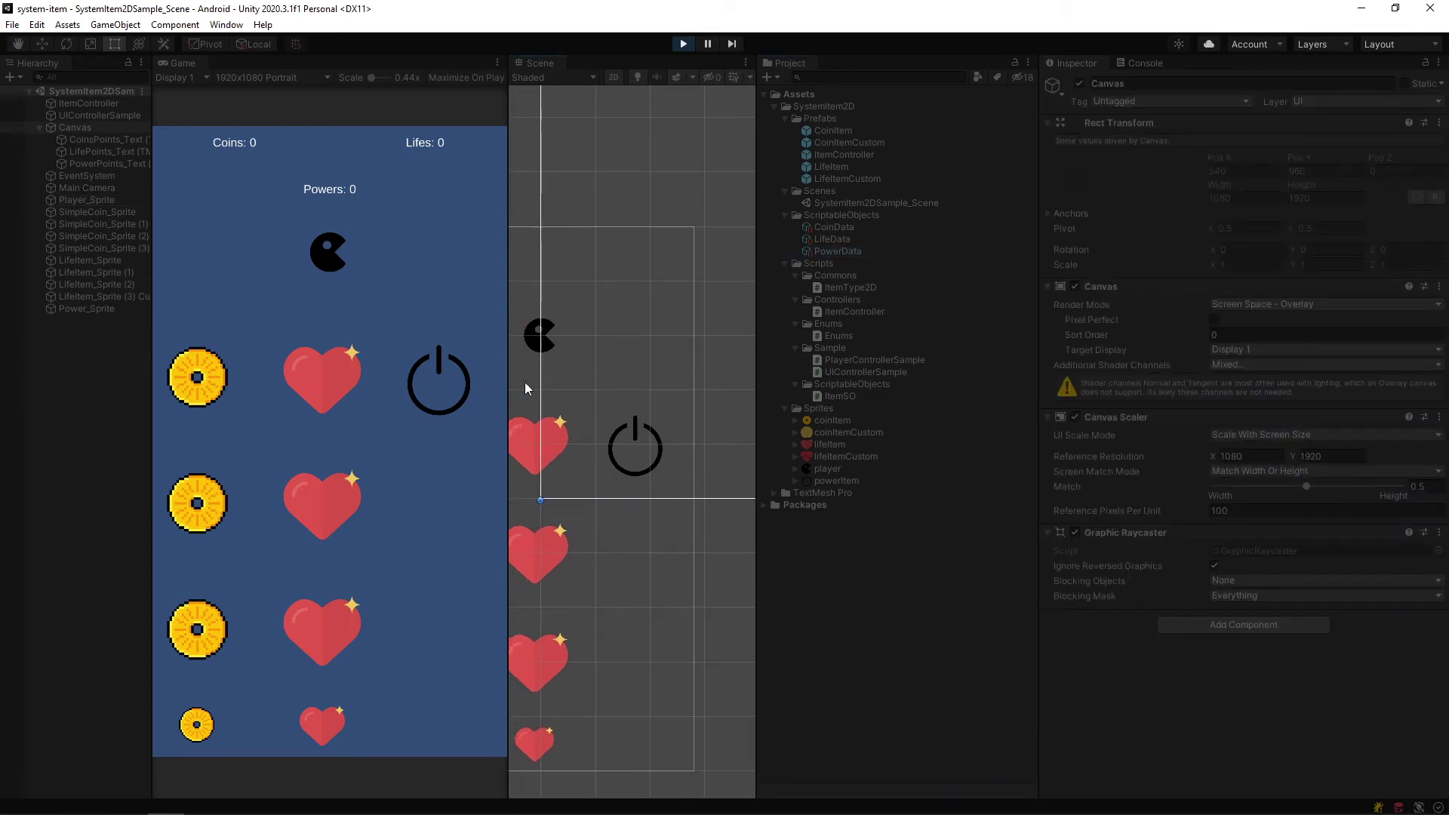
{"action": "left_click", "coordinate": [529, 344]}
{"action": "key", "text": "w"}
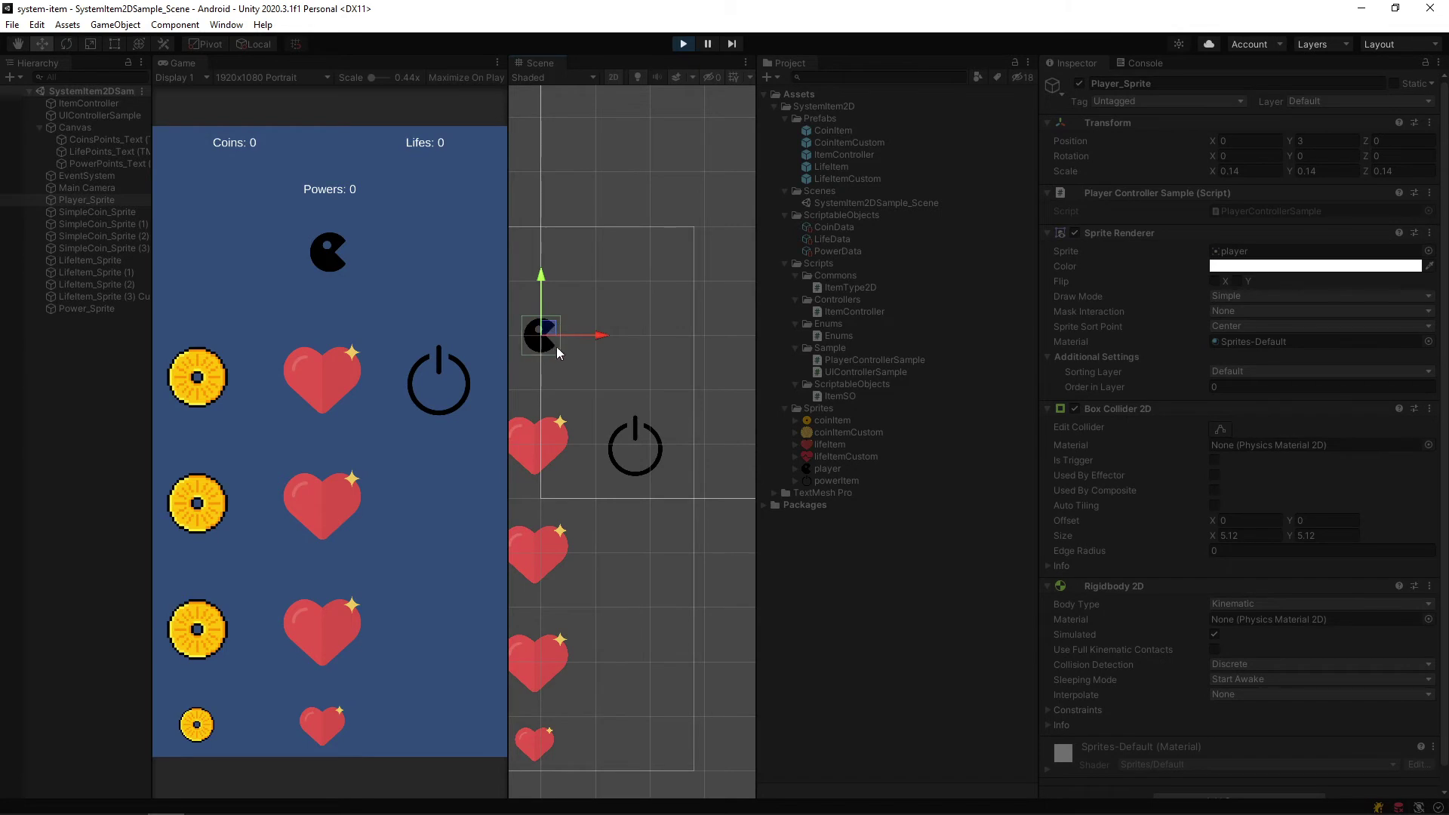
{"action": "left_click_drag", "start_coordinate": [559, 332], "coordinate": [701, 444]}
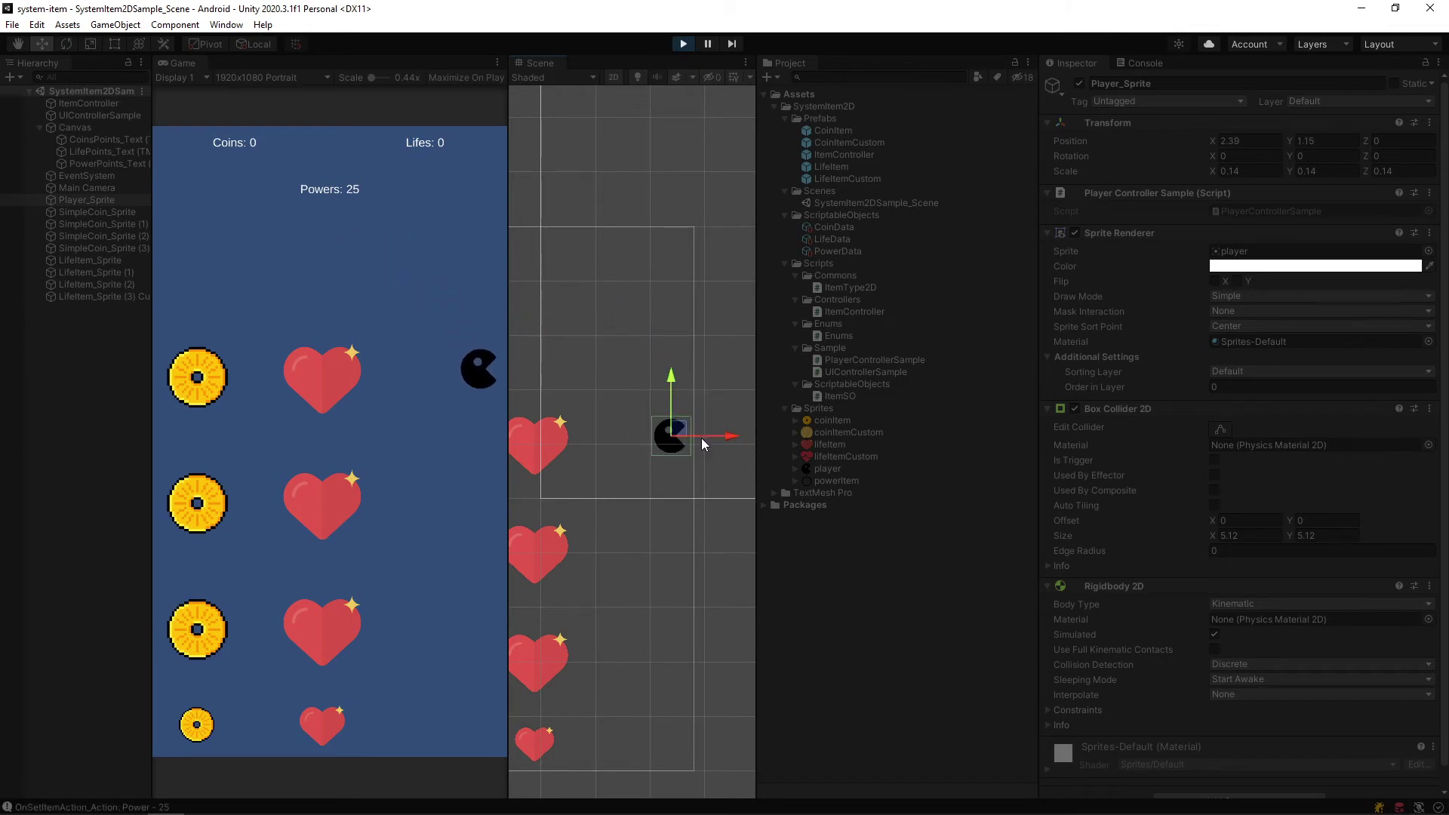
Stop the play test and save Power_Sprite as a prefab in the Prefabs folder
{"action": "left_click", "coordinate": [683, 44]}
{"action": "left_click", "coordinate": [106, 309]}
{"action": "left_click_drag", "start_coordinate": [106, 309], "coordinate": [821, 121]}
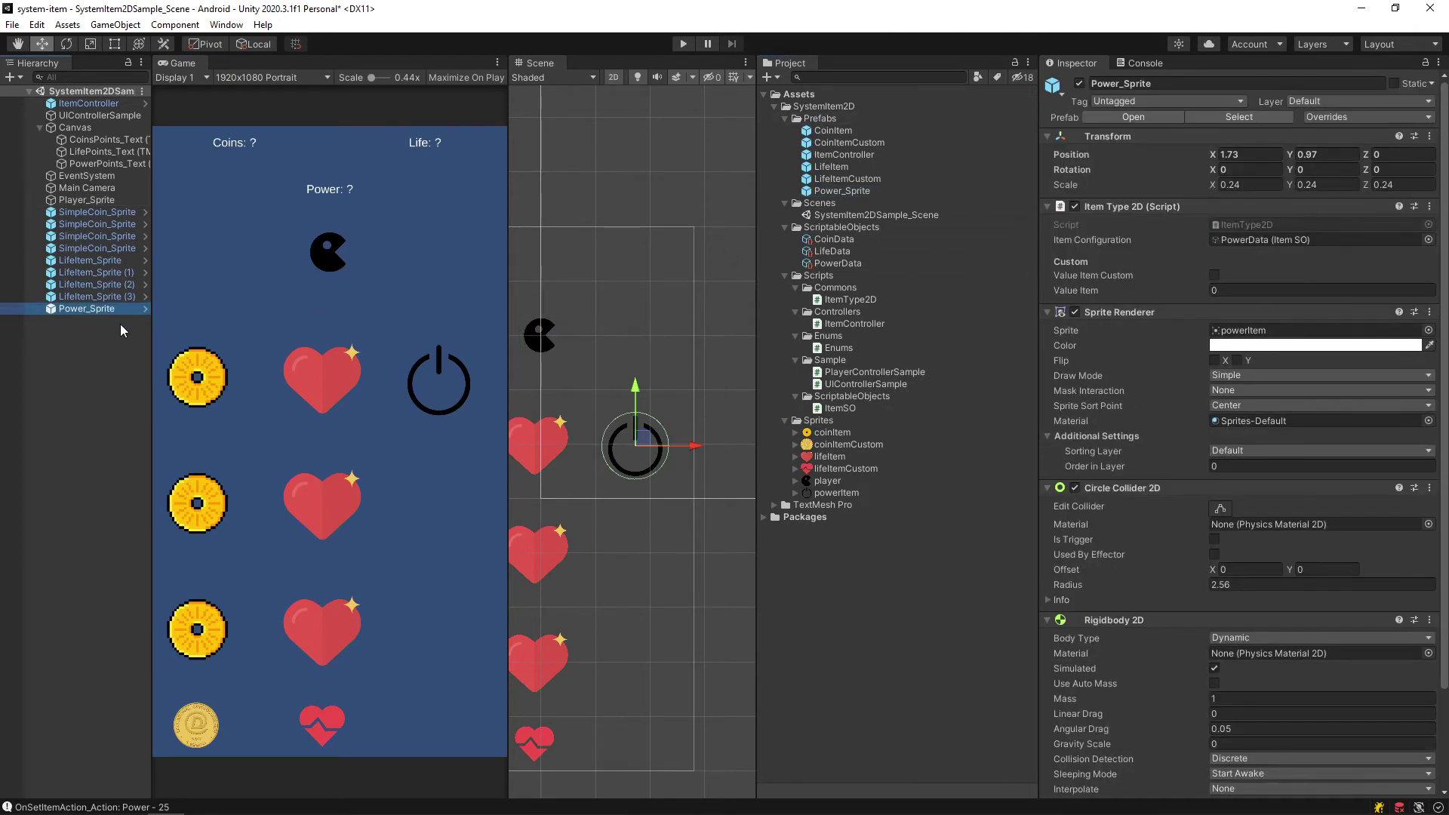
Stack two Power_Sprite copies below the original, removing the surplus copy, then start a play test
{"action": "key", "text": "ctrl+d"}
{"action": "key", "text": "ctrl+d"}
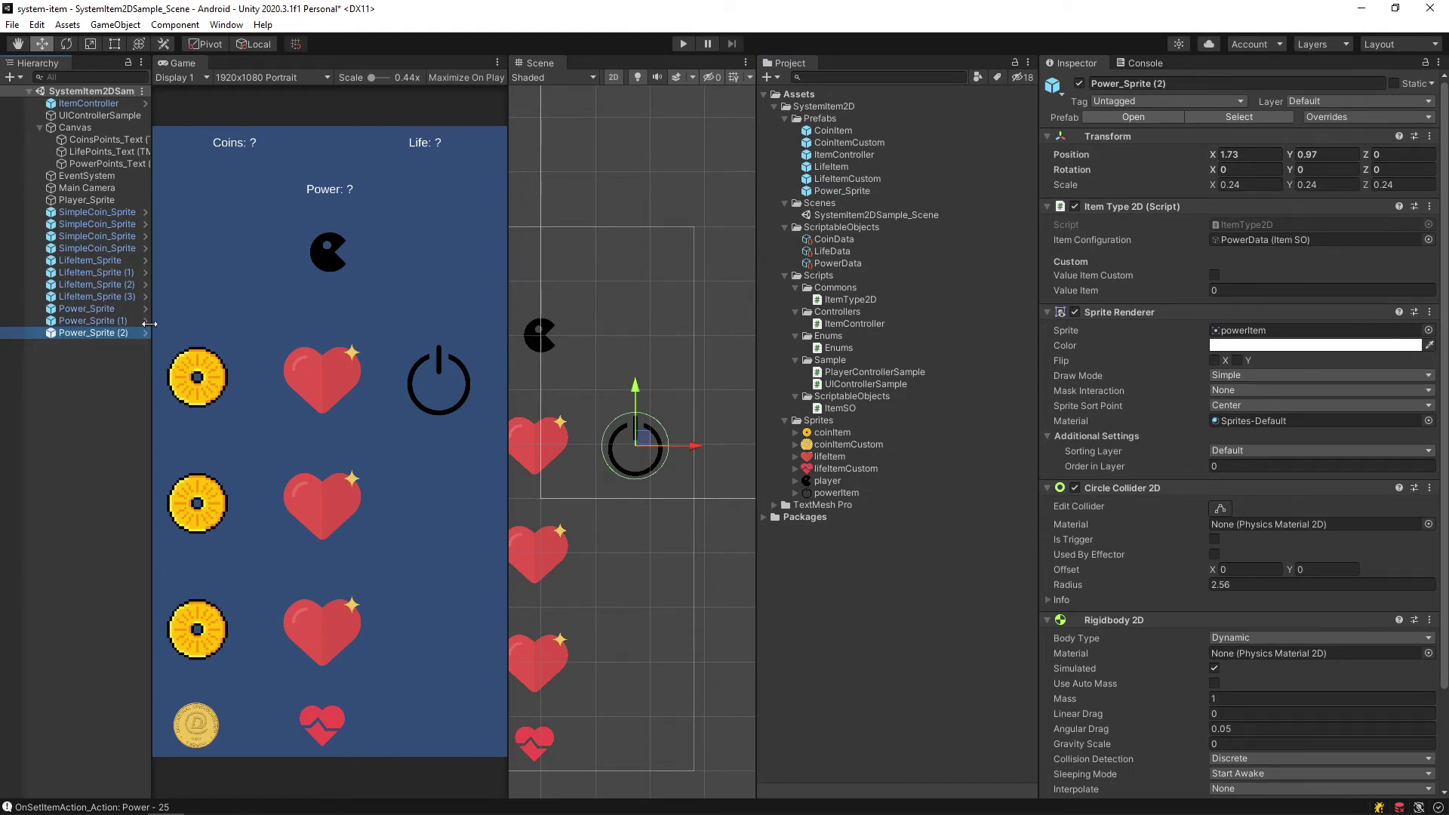
{"action": "key", "text": "Delete"}
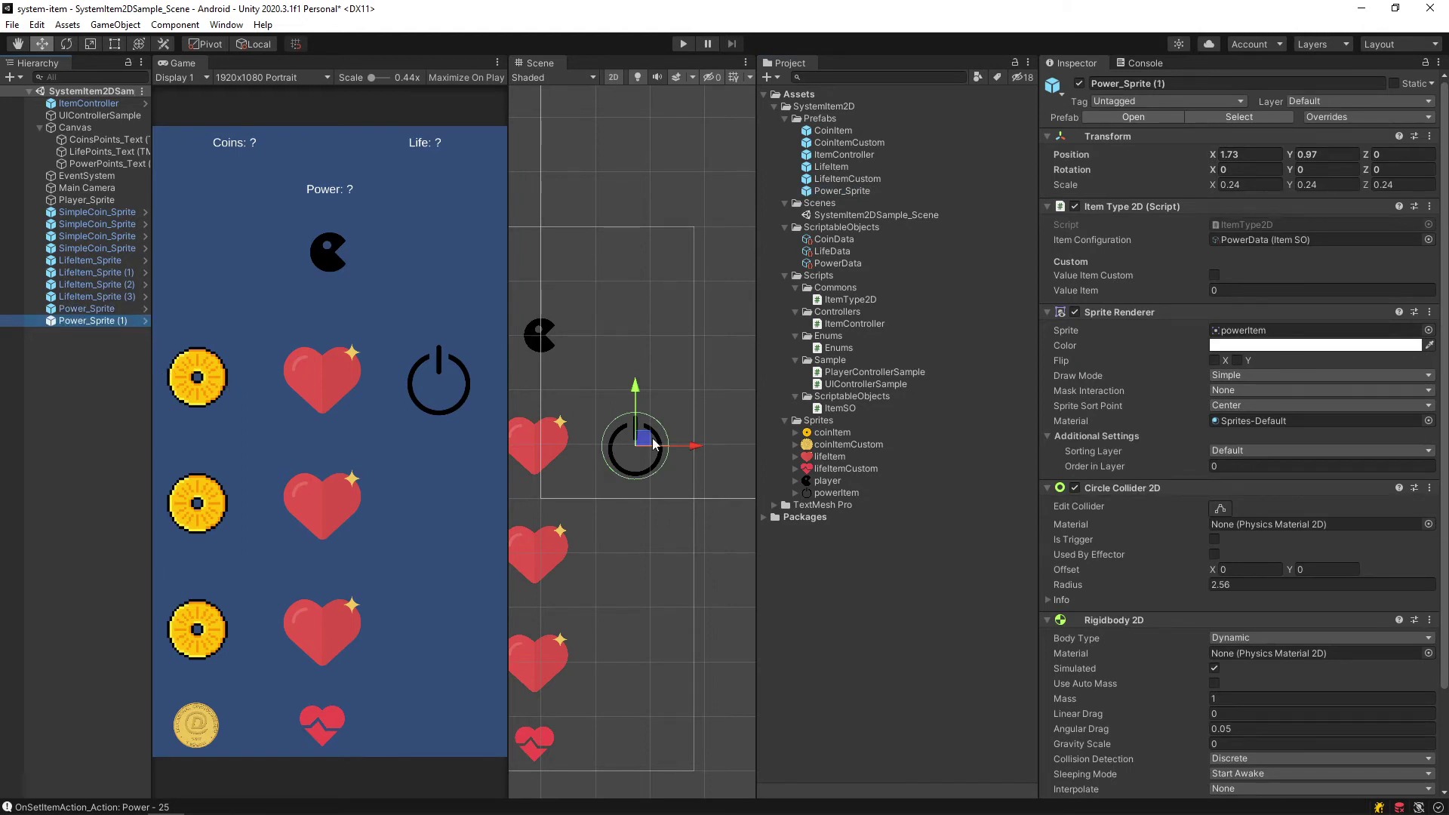
{"action": "left_click_drag", "start_coordinate": [640, 439], "coordinate": [641, 650]}
{"action": "key", "text": "ctrl+d"}
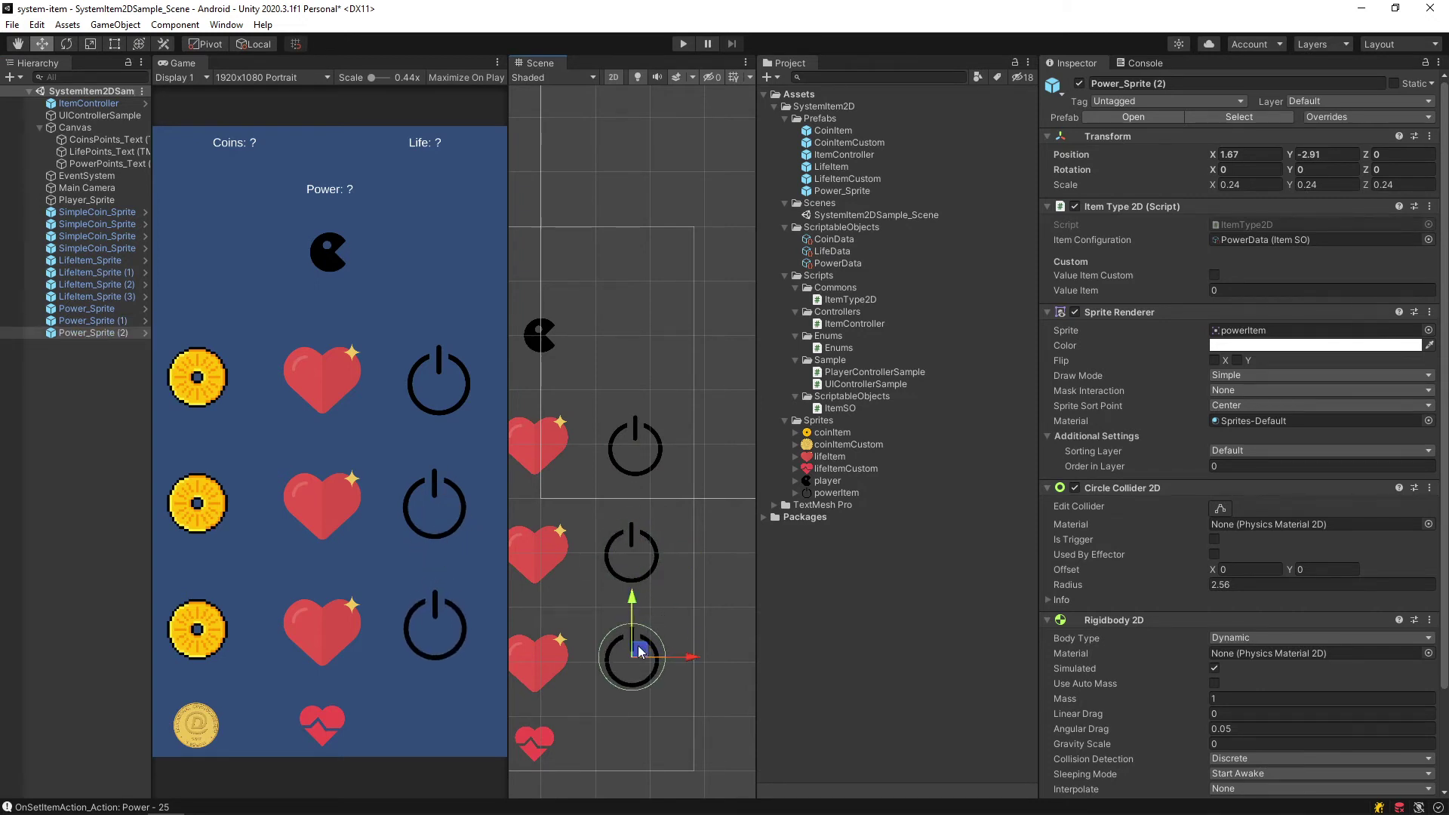
{"action": "key", "text": "ctrl+d"}
{"action": "scroll", "coordinate": [519, 596], "scroll_direction": "down", "scroll_amount": 1}
{"action": "scroll", "coordinate": [519, 596], "scroll_direction": "down", "scroll_amount": 1}
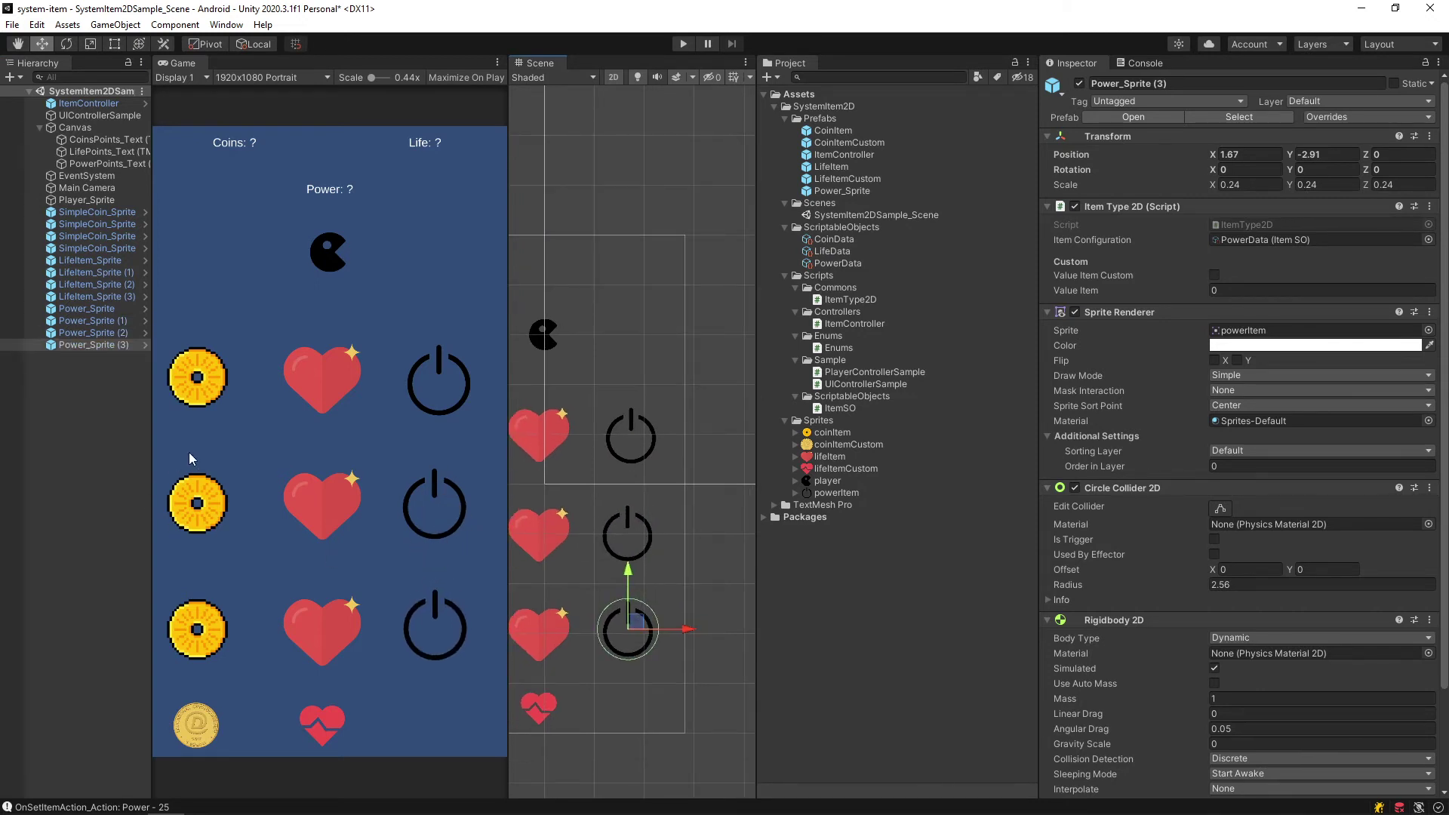
{"action": "key", "text": "ctrl+z"}
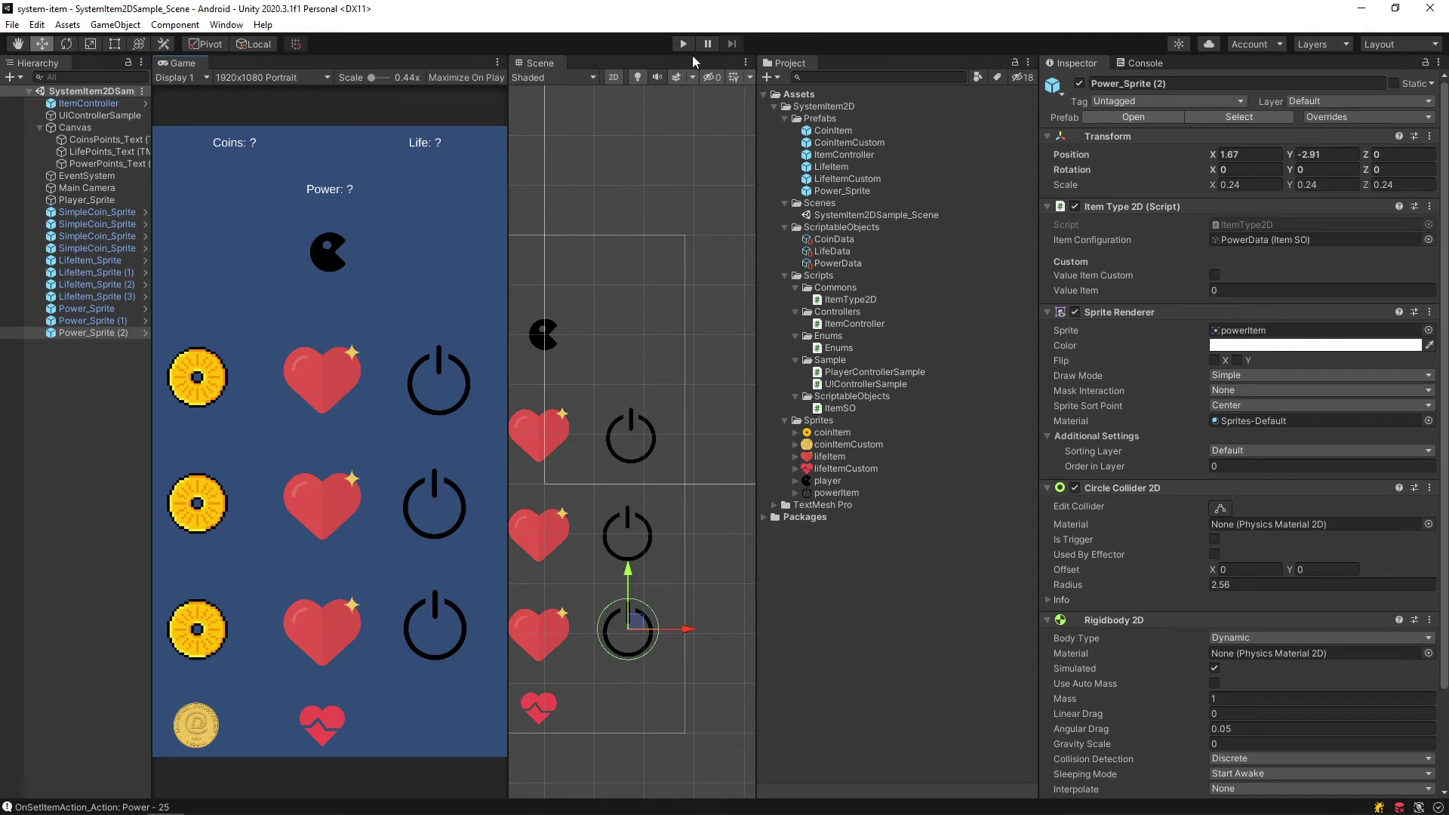
{"action": "left_click", "coordinate": [683, 44]}
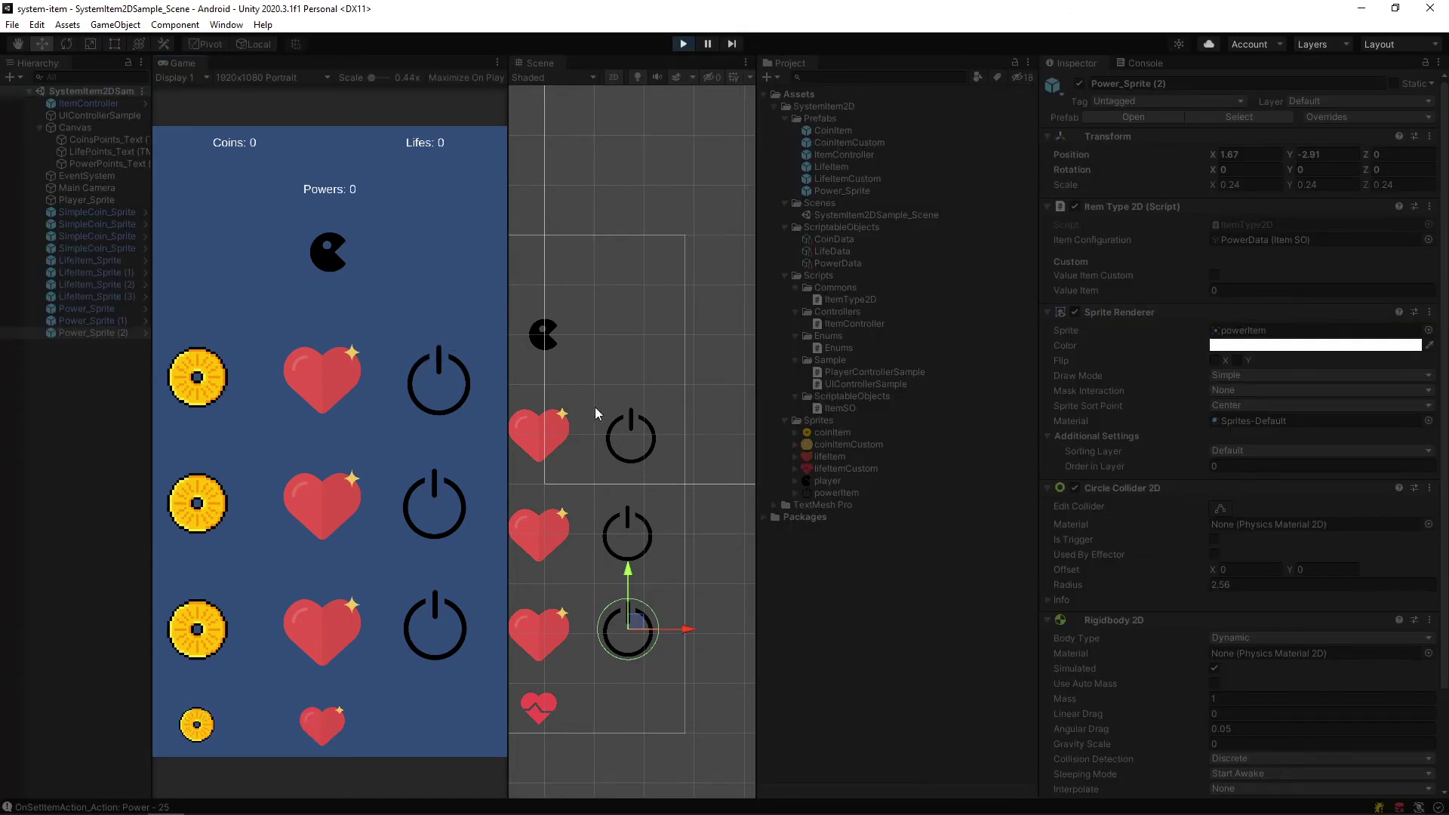
Drag Player_Sprite across all three power items to reach Powers: 75, then stop Play
{"action": "left_click", "coordinate": [539, 337]}
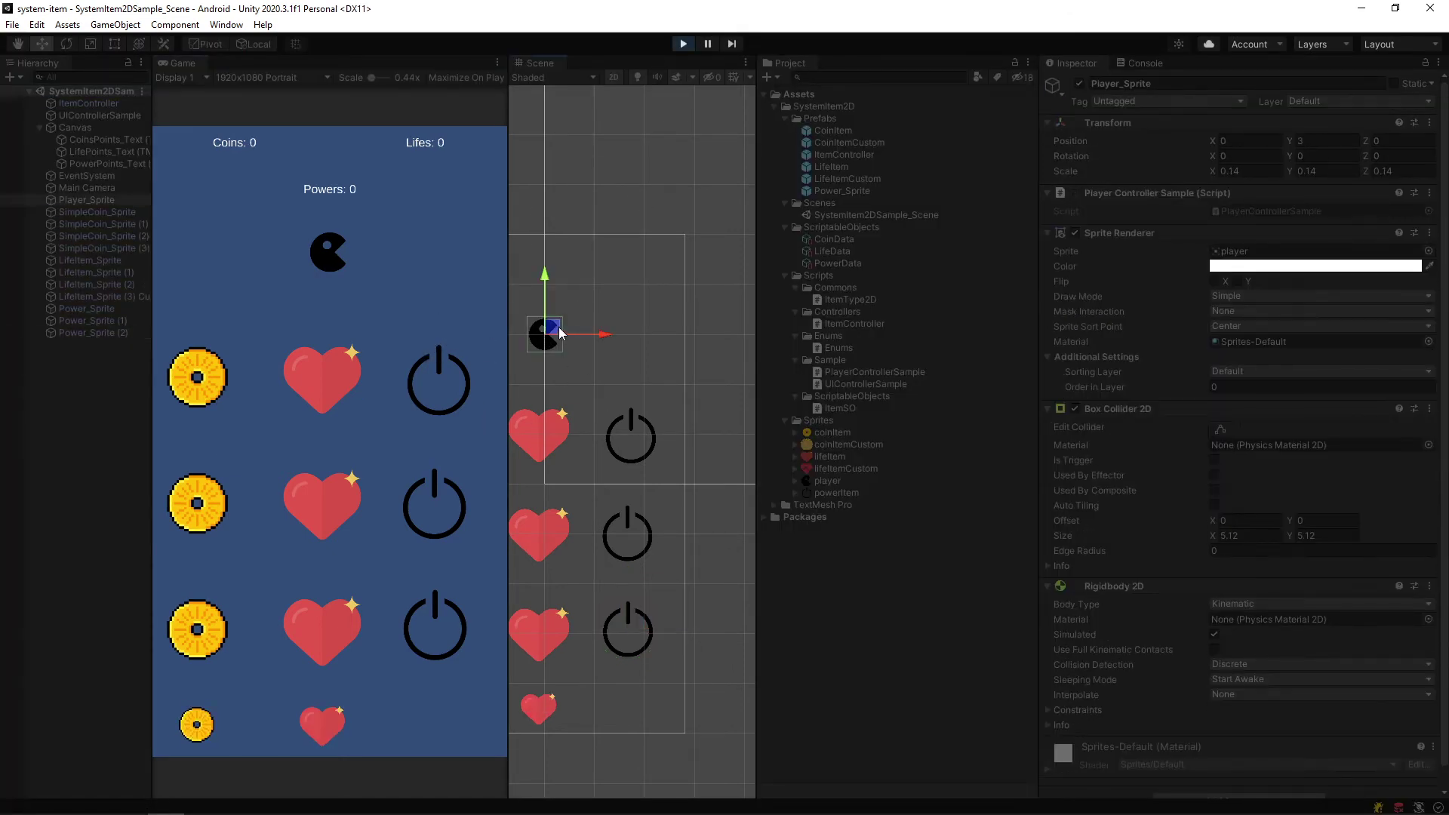
{"action": "mouse_move", "coordinate": [540, 335]}
{"action": "left_mouse_down"}
{"action": "mouse_move", "coordinate": [673, 451]}
{"action": "mouse_move", "coordinate": [664, 617]}
{"action": "left_mouse_up"}
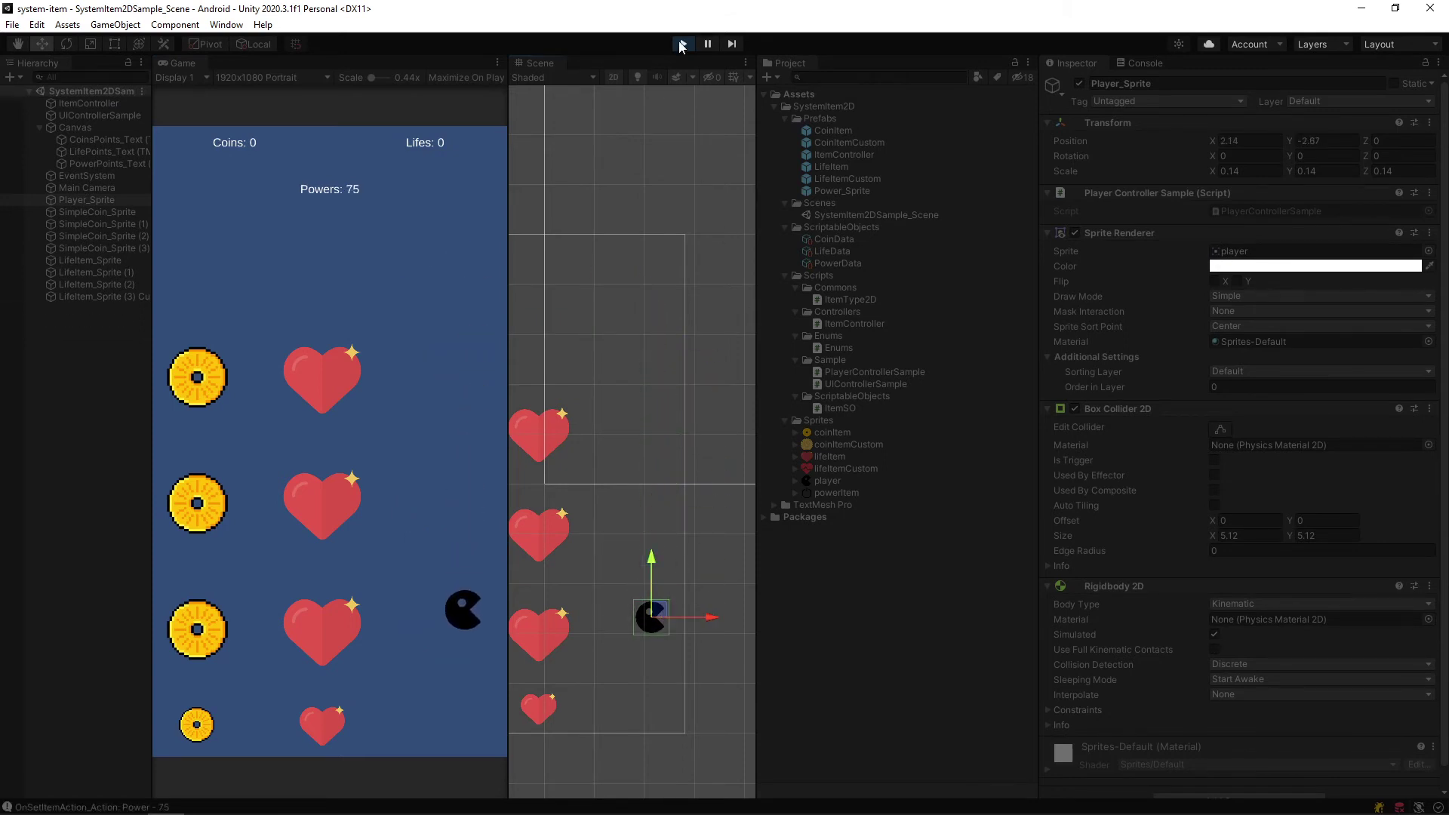
{"action": "left_click", "coordinate": [683, 44]}
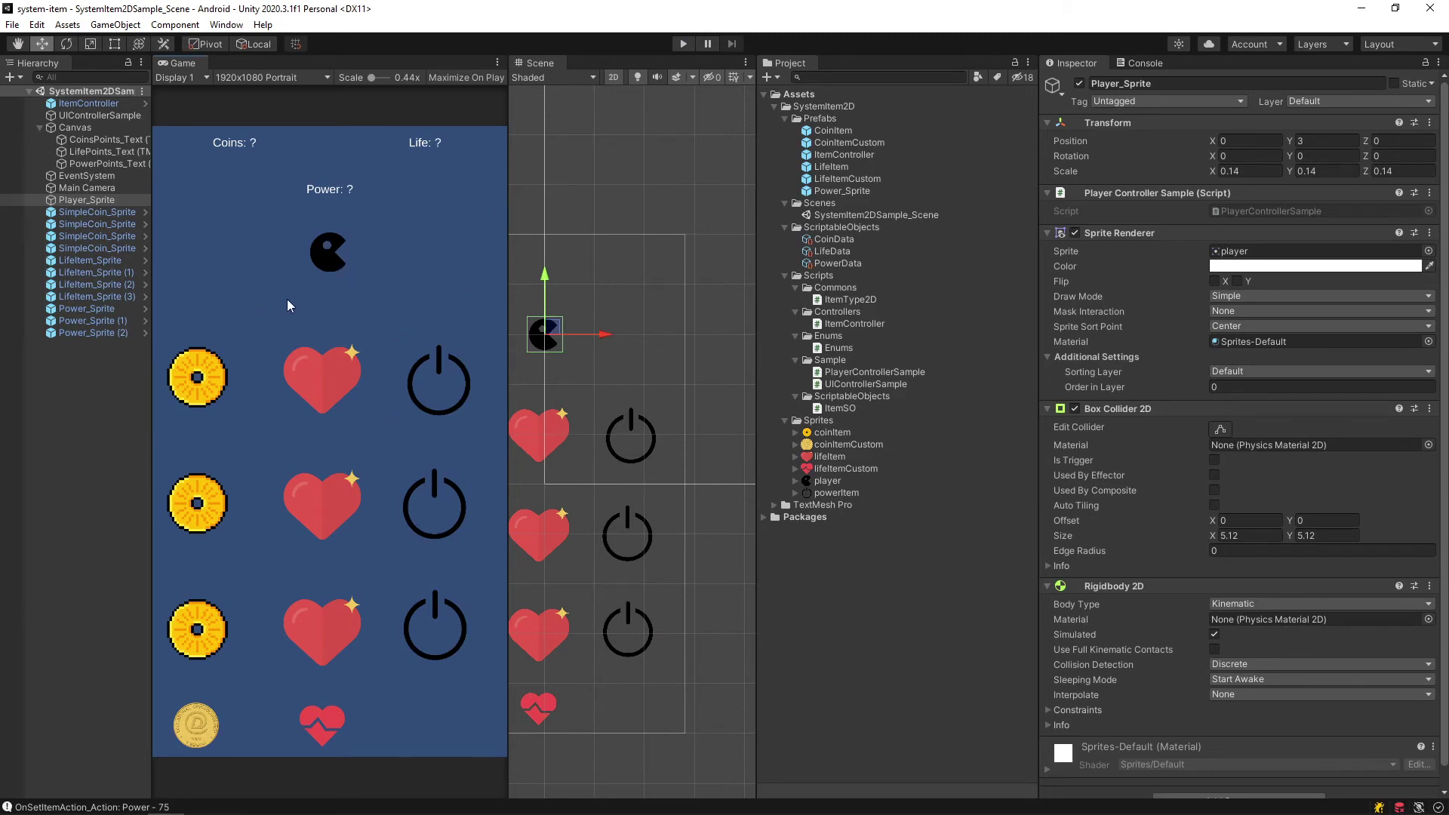
Inspect UIControllerSample and the ItemController's Coin, Life and Power entries, then open Task View
{"action": "left_click", "coordinate": [99, 115]}
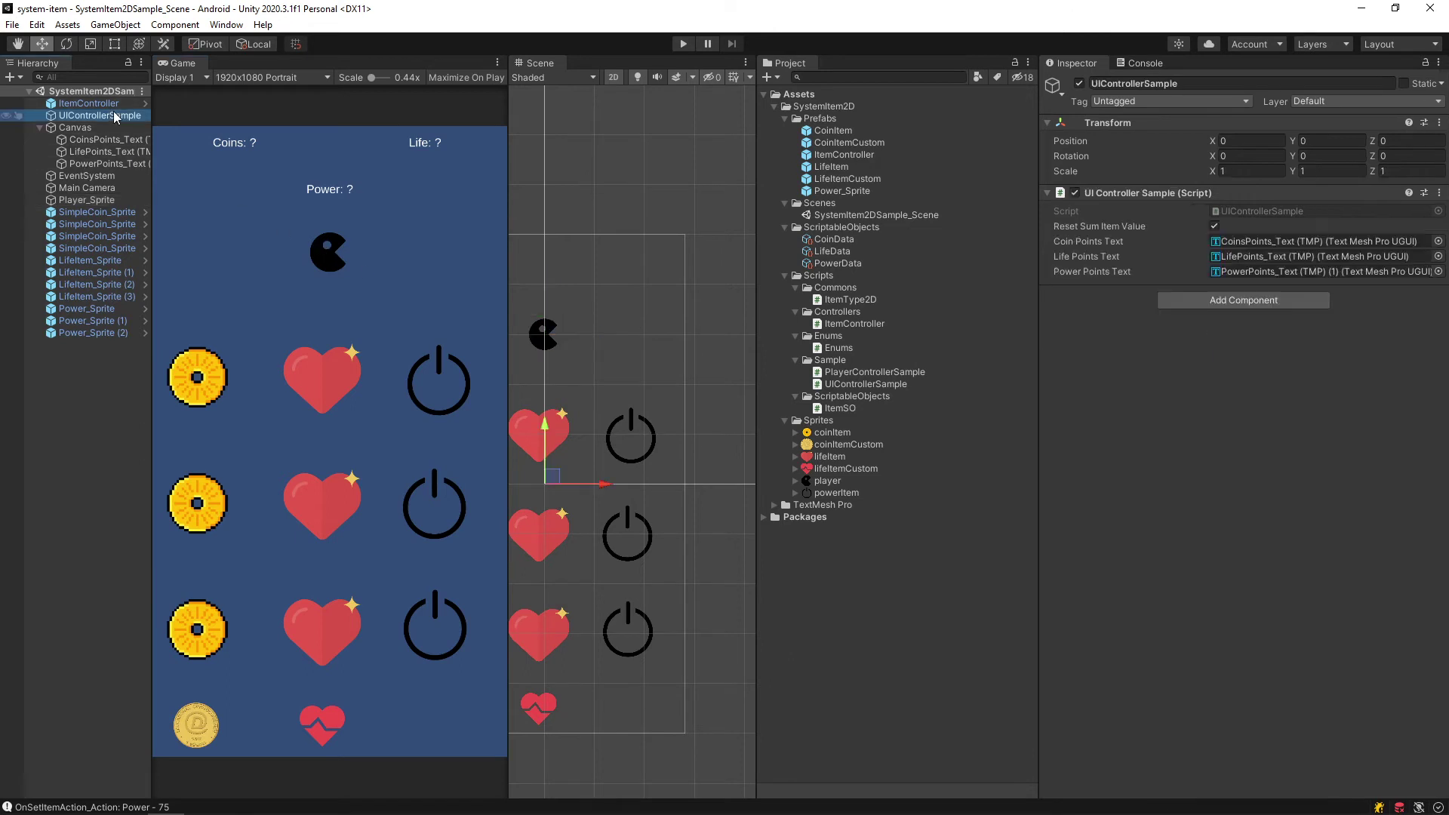
{"action": "left_click", "coordinate": [106, 104]}
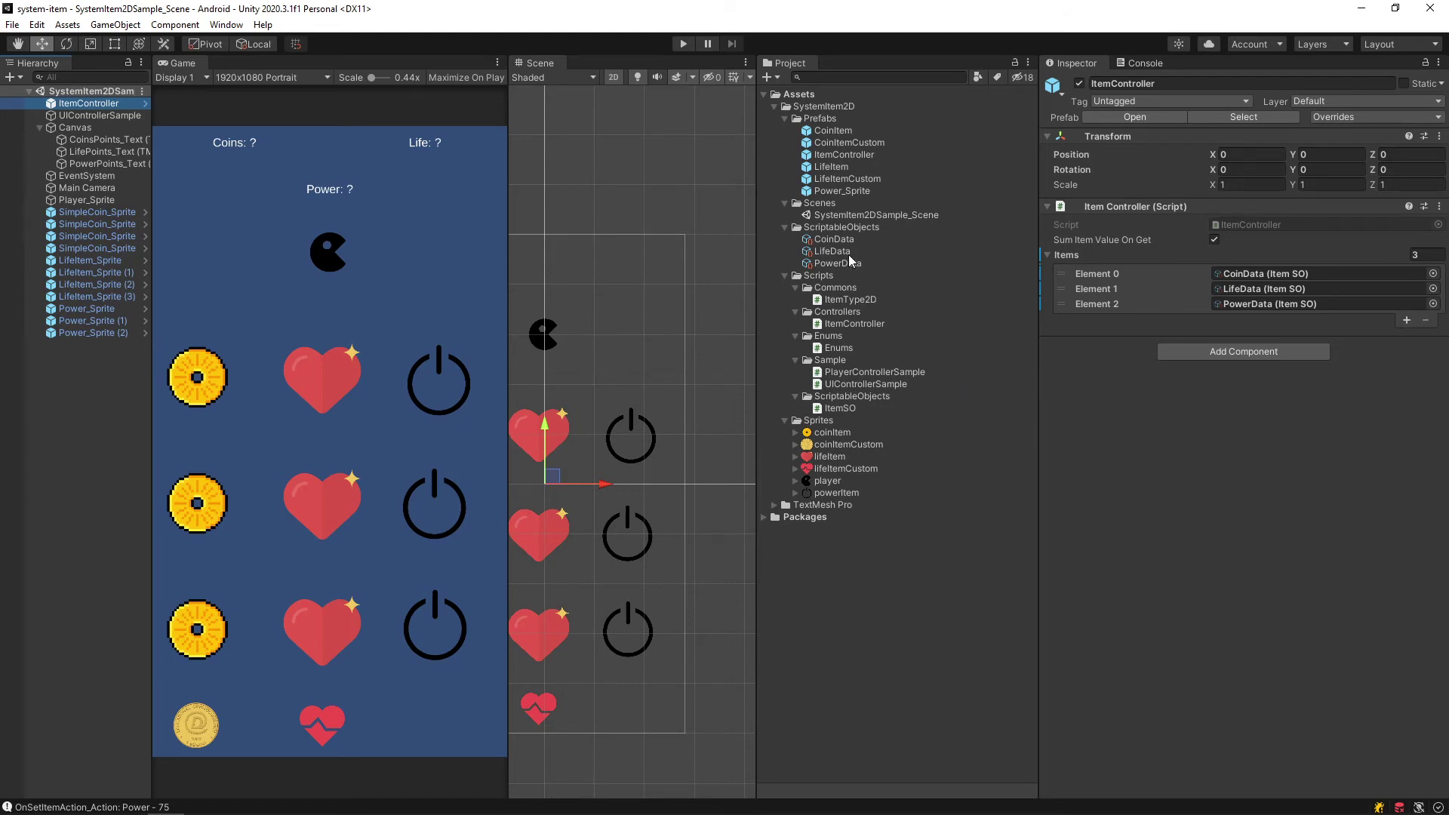
{"action": "key", "text": "super+Tab"}
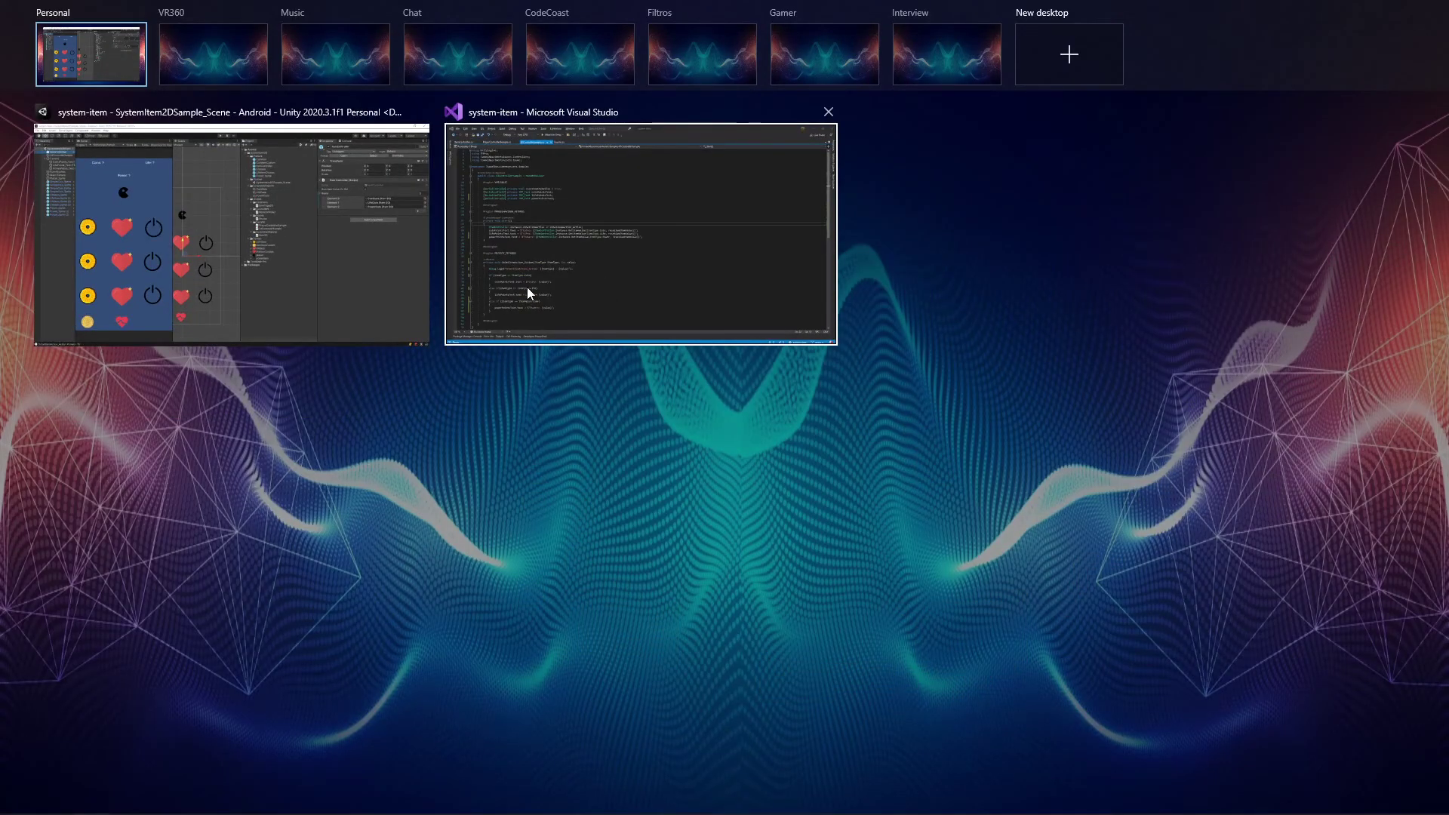
In Visual Studio, look over the UIControllerSample item-action handler and its value parameter
{"action": "left_click", "coordinate": [559, 294]}
{"action": "left_click", "coordinate": [409, 628]}
{"action": "scroll", "coordinate": [410, 458], "scroll_direction": "down", "scroll_amount": 3}
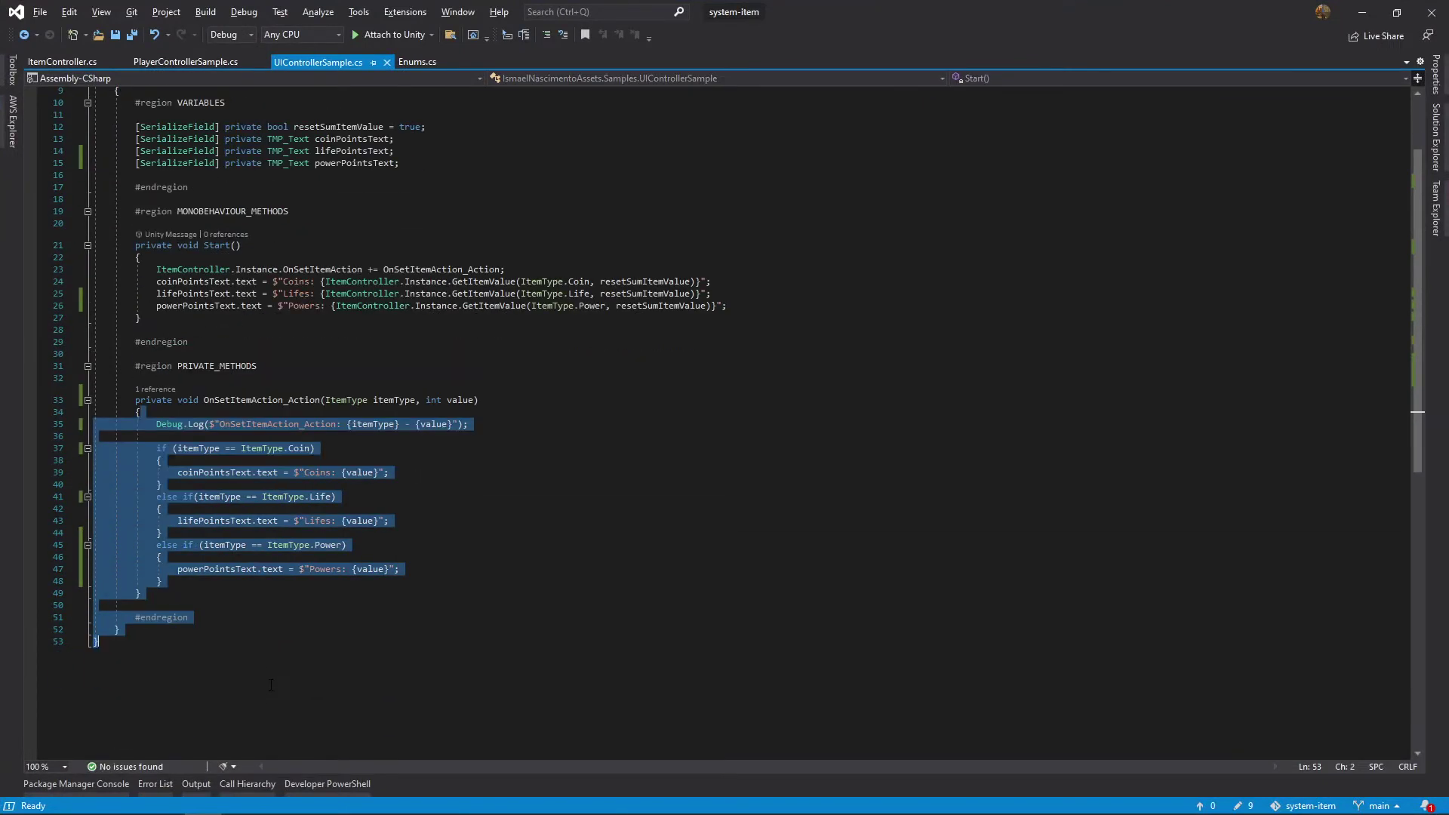
{"action": "left_click", "coordinate": [474, 400]}
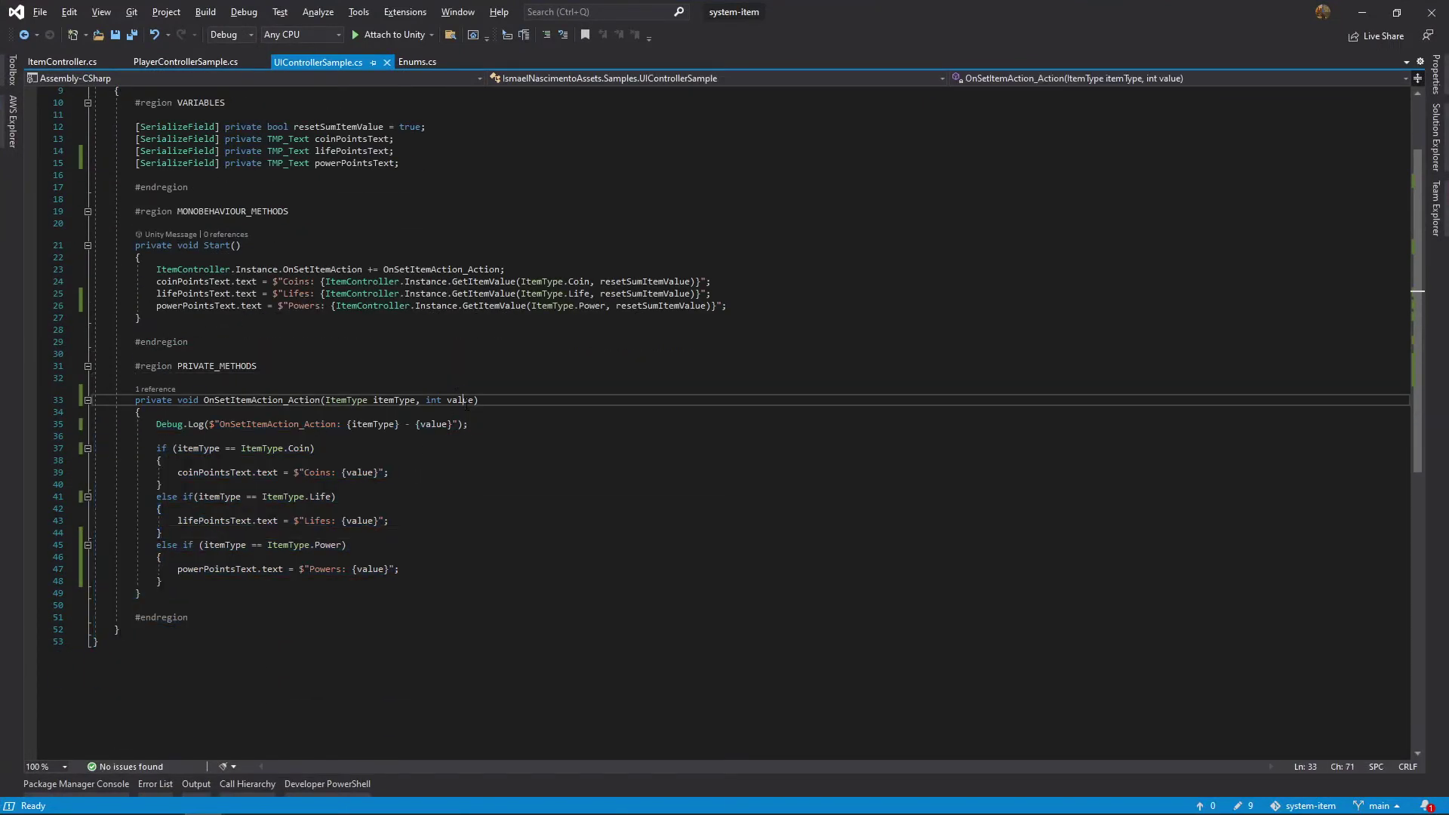
Back in Unity, show the Console and clear its log
{"action": "key", "text": "alt+Tab"}
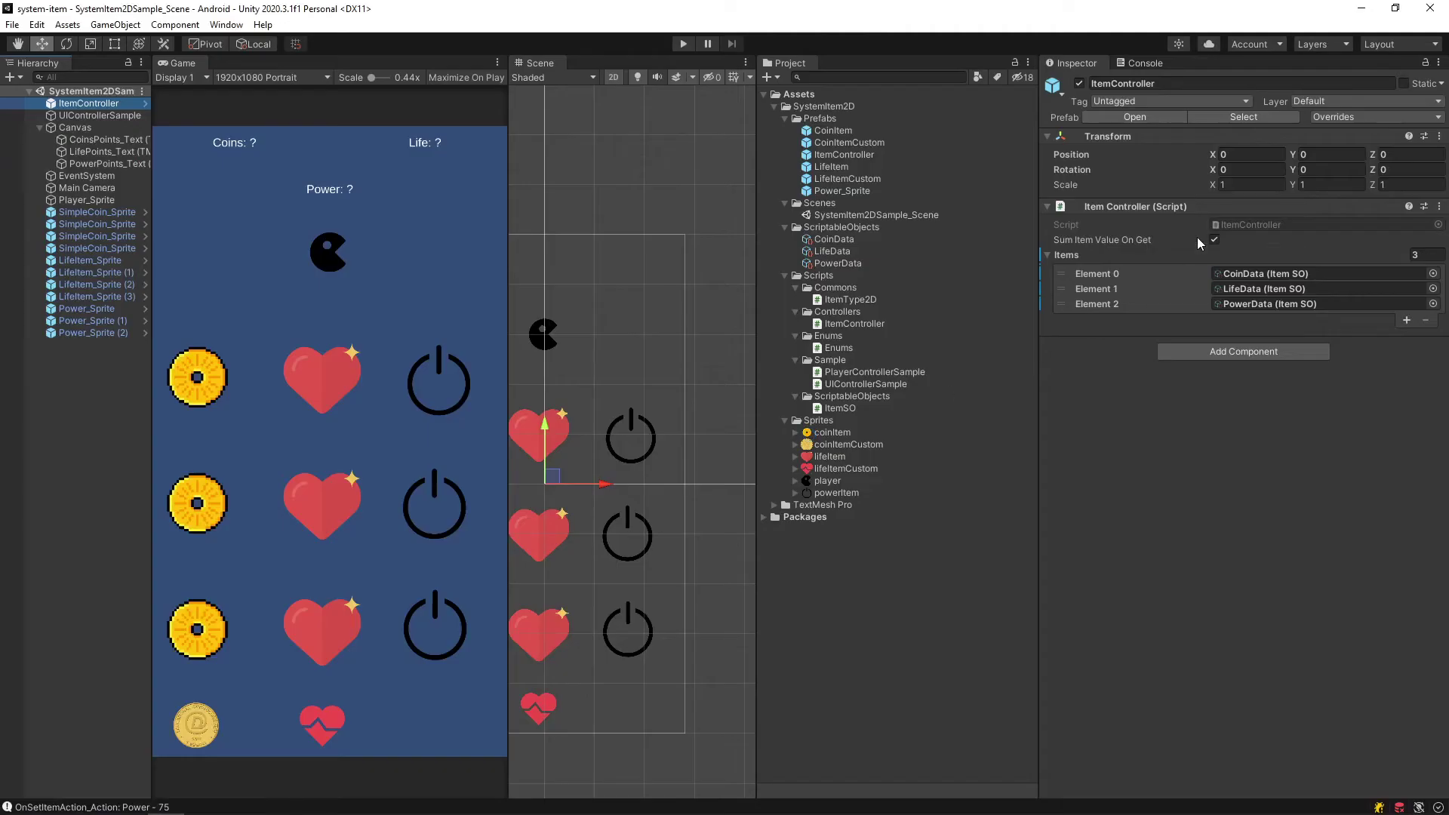
{"action": "left_click", "coordinate": [1141, 63]}
{"action": "left_click", "coordinate": [1052, 78]}
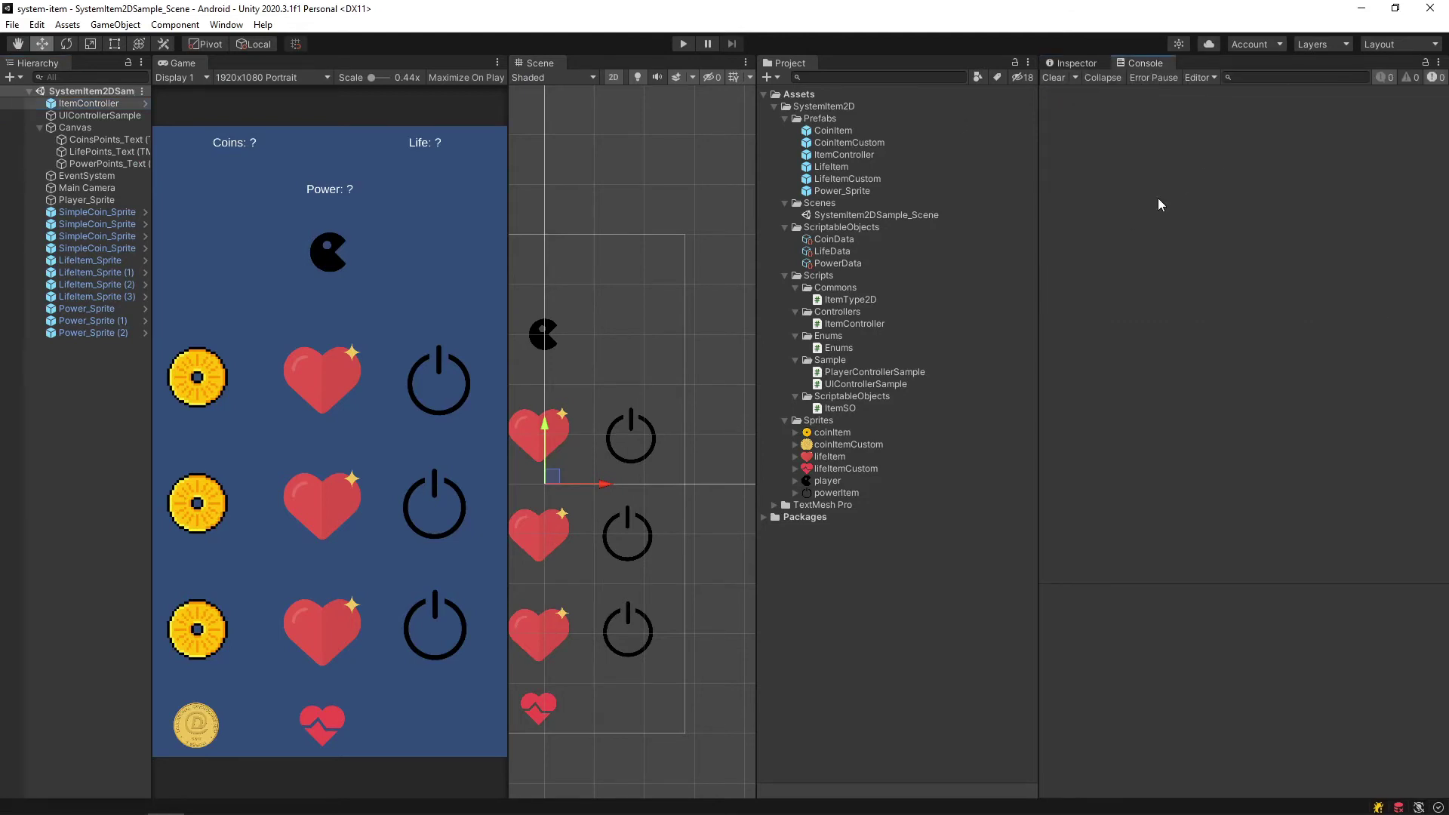
Examine the Debug.Log on line 35, highlighting itemType and value, then return to Unity
{"action": "key", "text": "alt+Tab"}
{"action": "left_click_drag", "start_coordinate": [461, 424], "coordinate": [188, 424]}
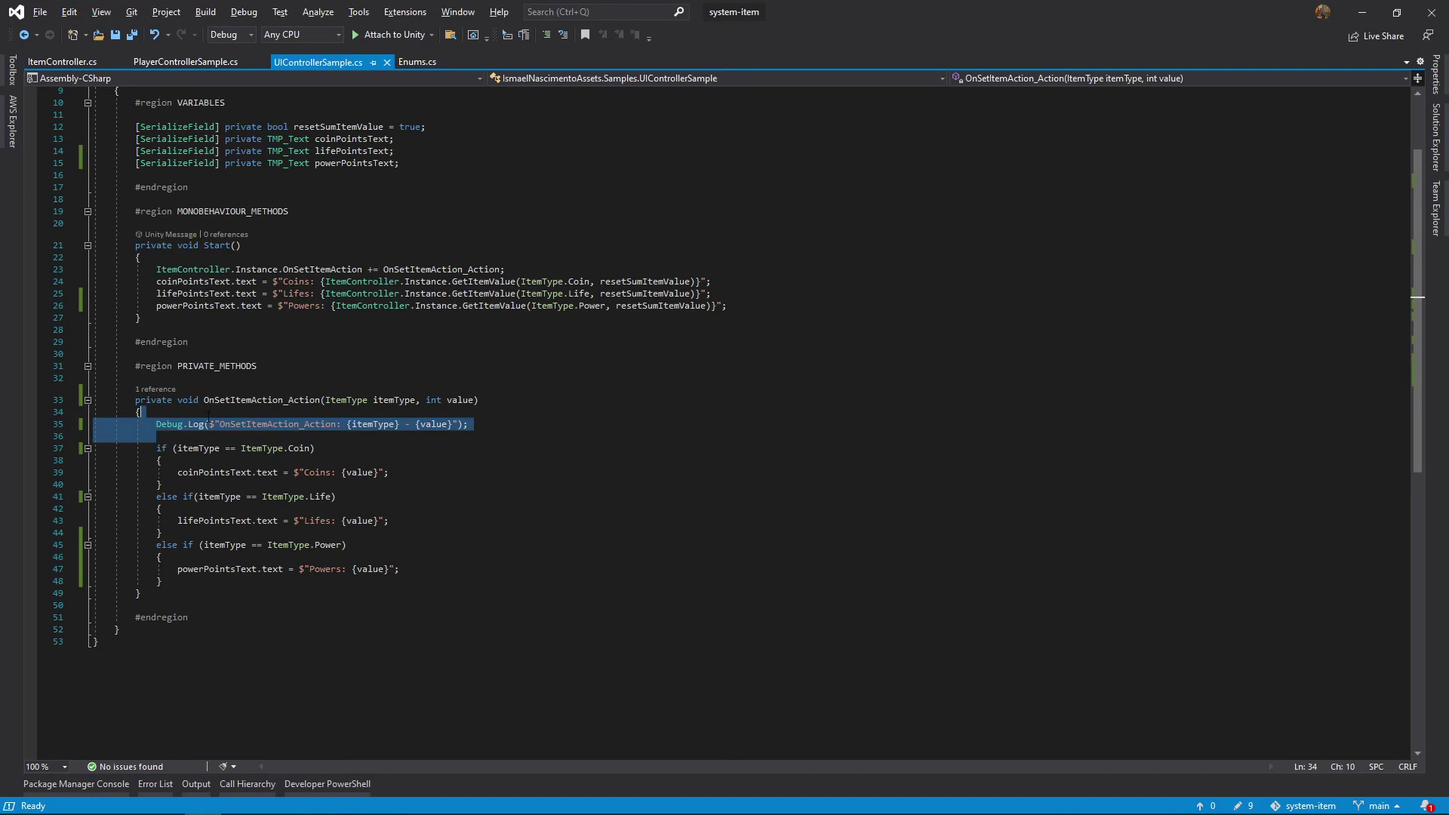
{"action": "left_click", "coordinate": [268, 424]}
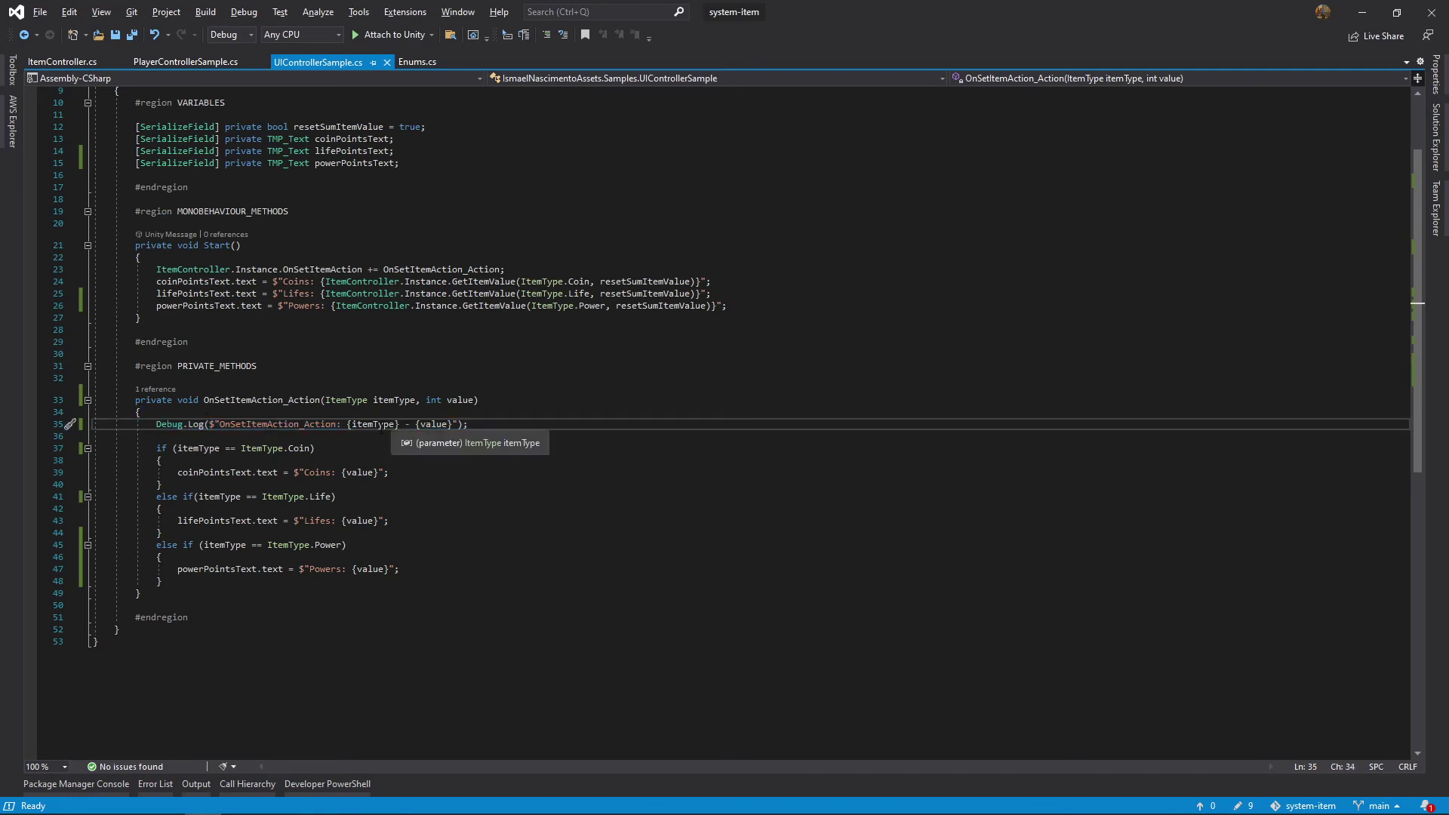
{"action": "double_click", "coordinate": [372, 424]}
{"action": "double_click", "coordinate": [444, 424]}
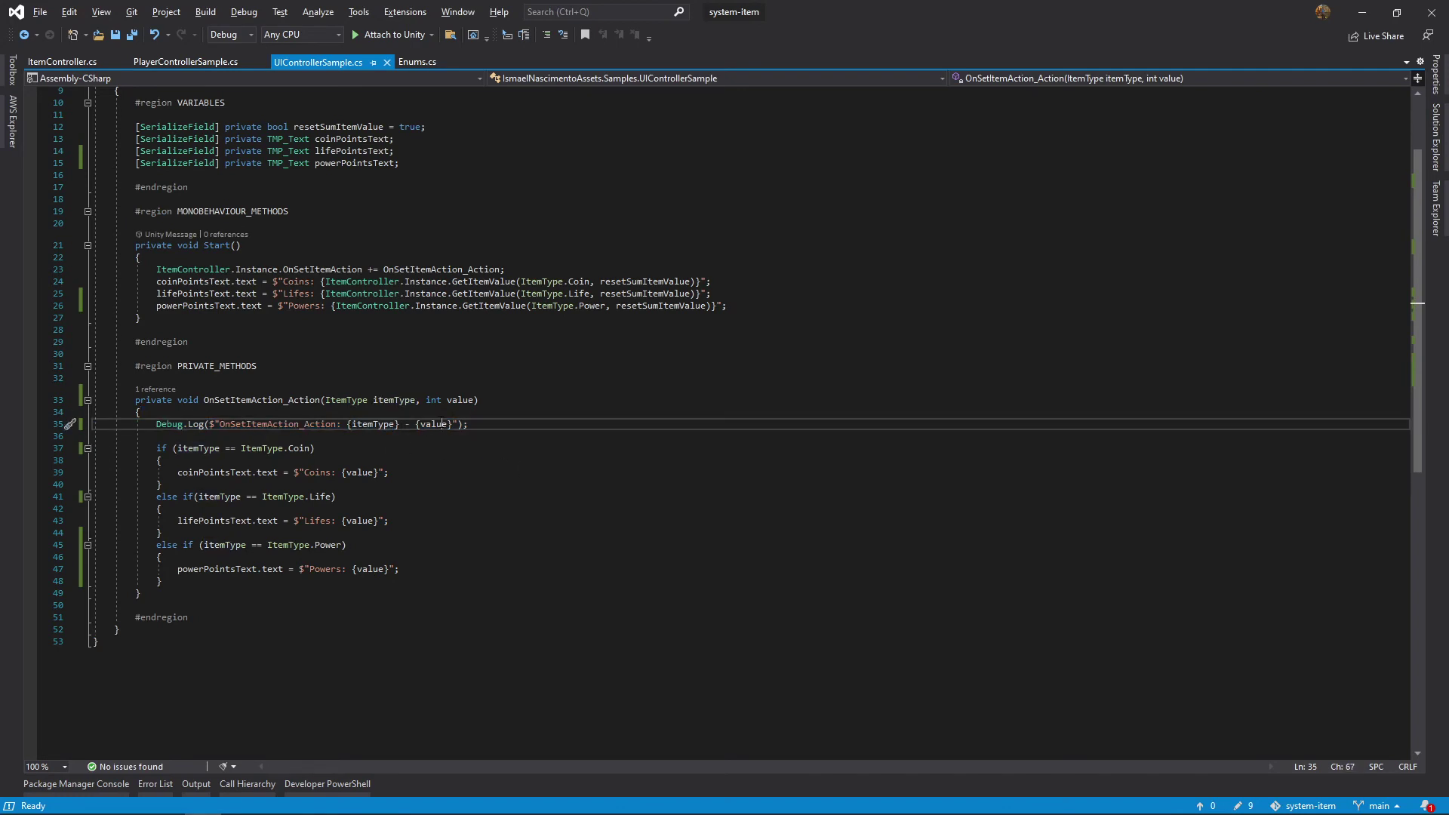
{"action": "key", "text": "alt+Tab"}
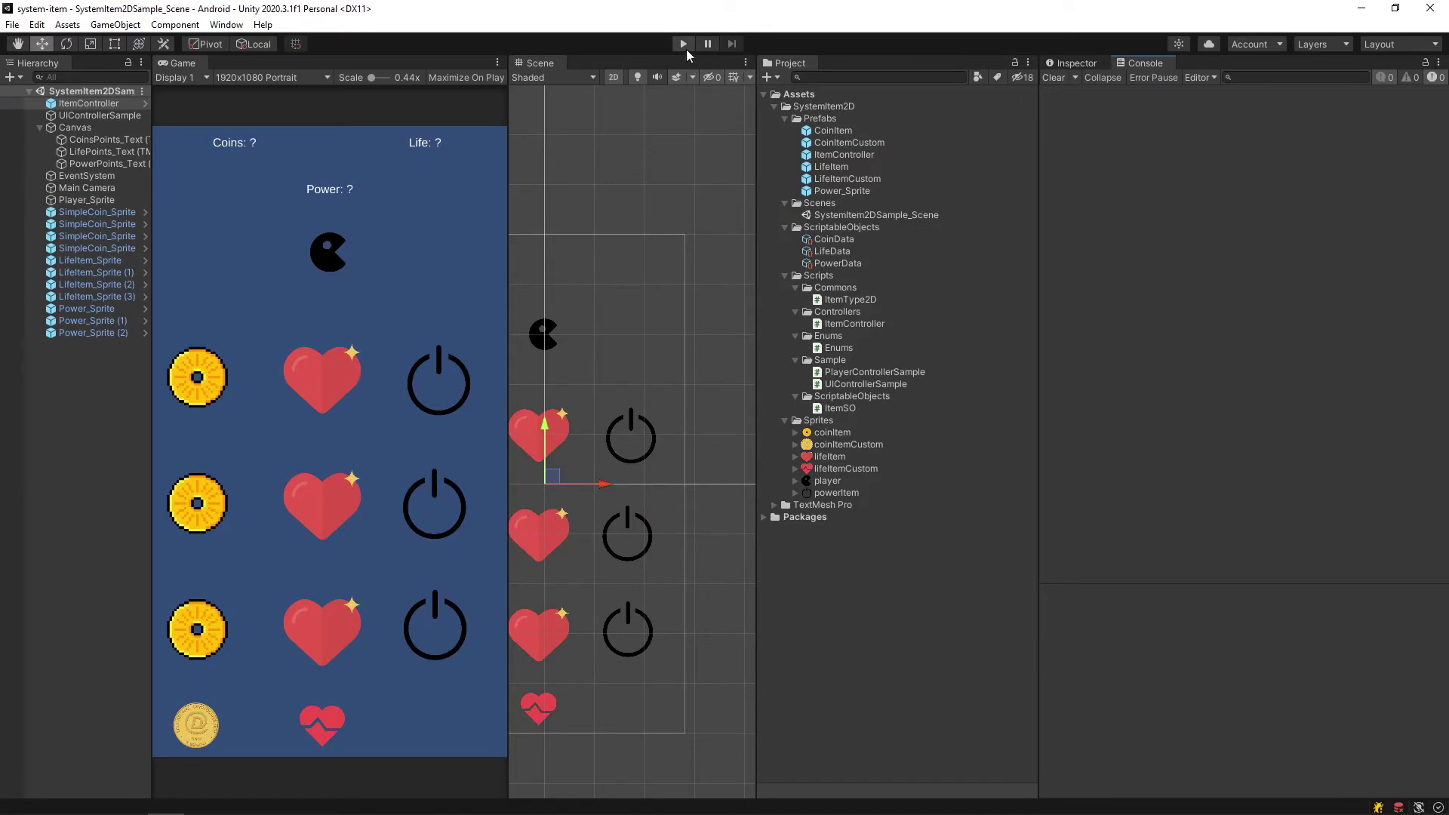
Enable Sum Item Value On Get and play-test, collecting items up to Coins 30, Lifes 2, Powers 50
{"action": "left_click", "coordinate": [1075, 63]}
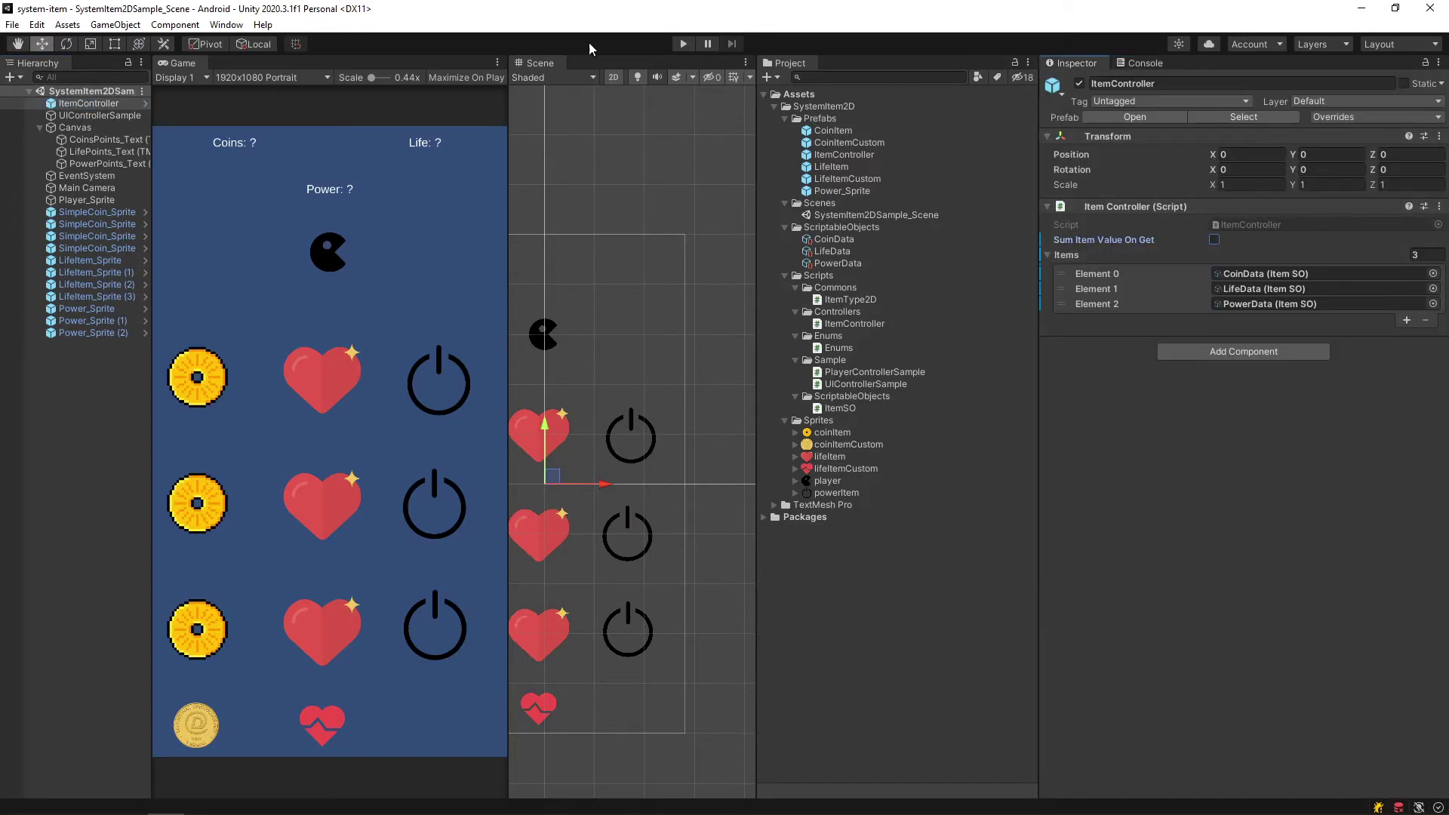
{"action": "left_click", "coordinate": [1214, 240]}
{"action": "left_click", "coordinate": [683, 44]}
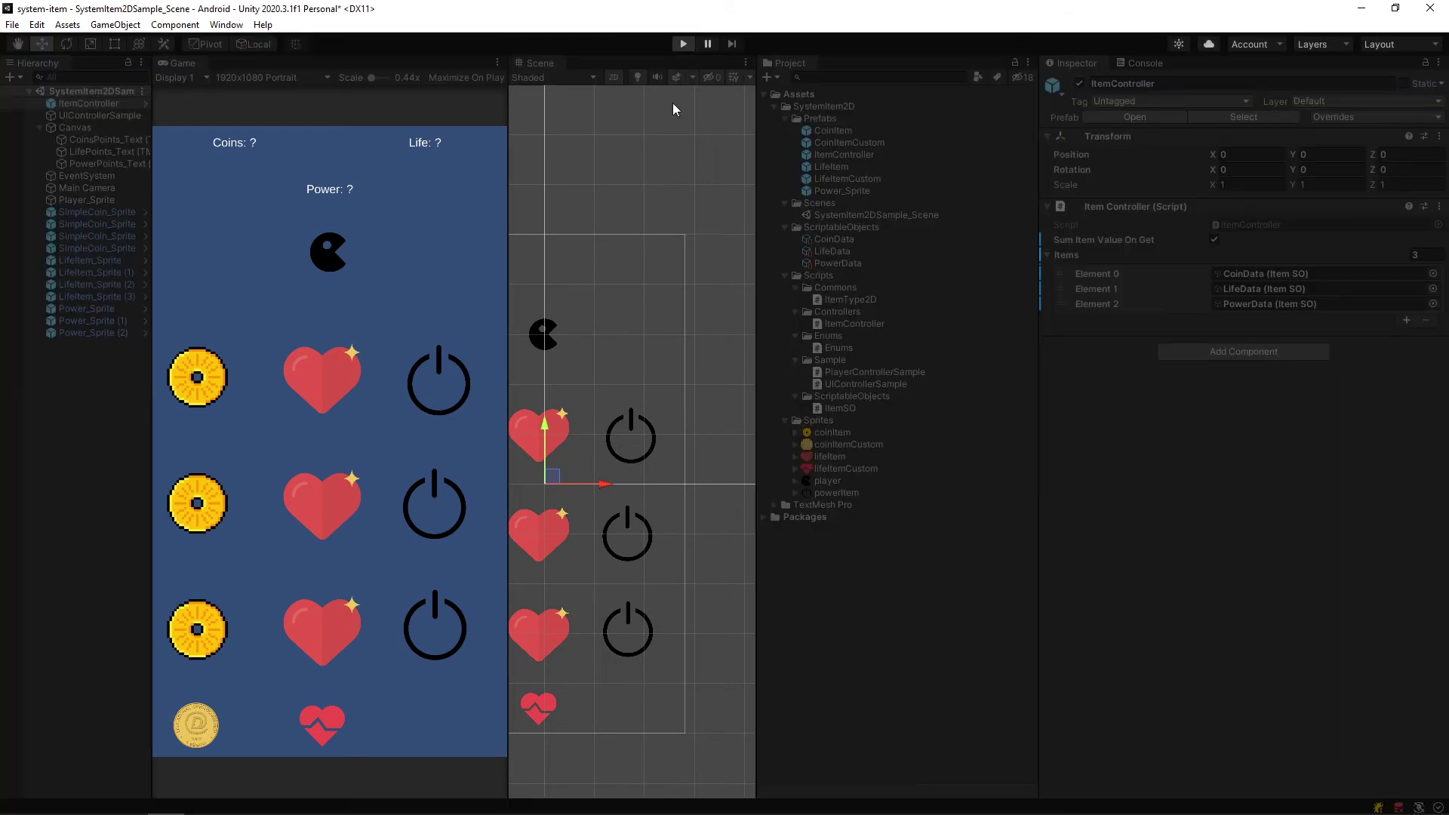
{"action": "left_click", "coordinate": [541, 340]}
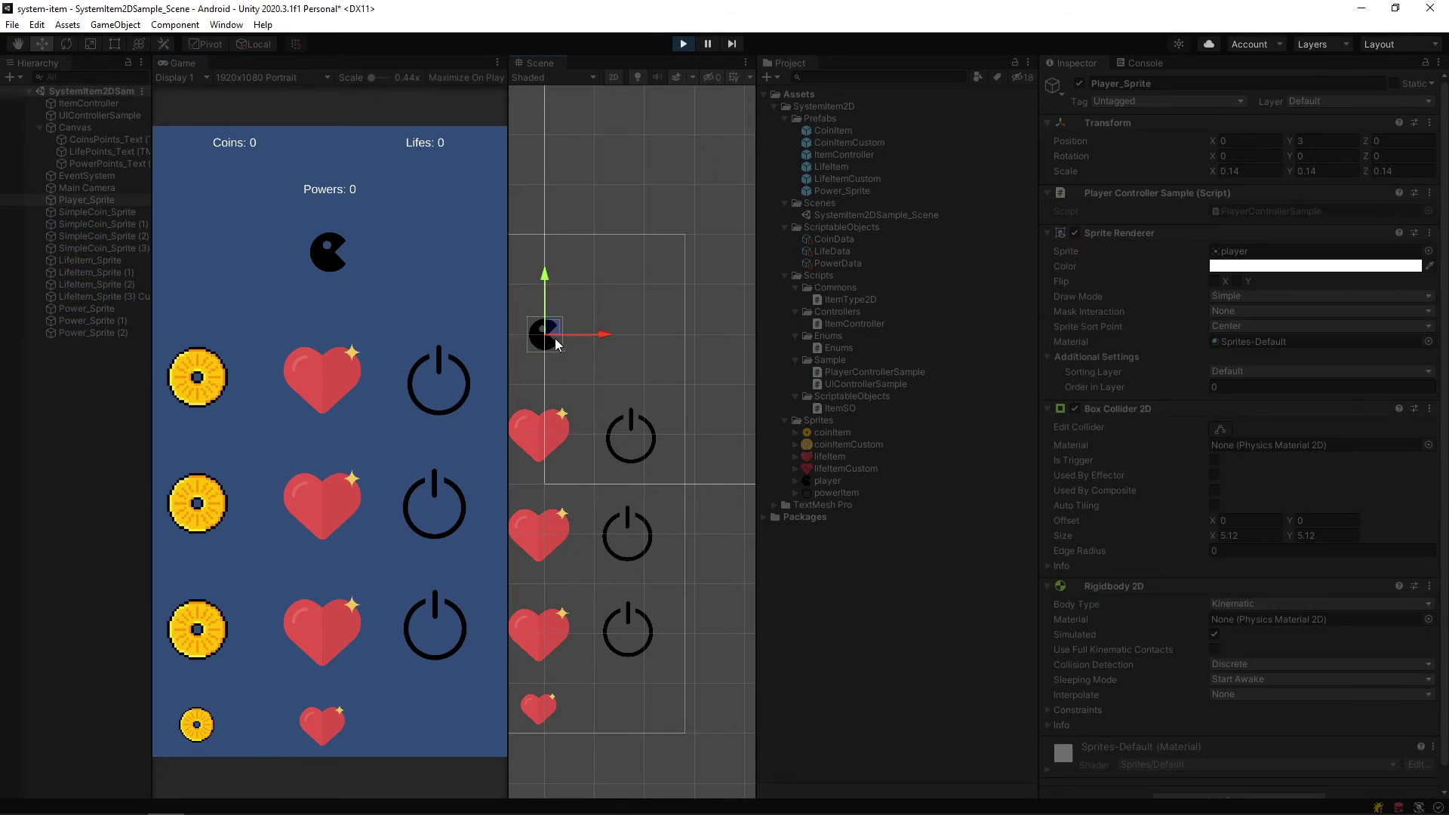
{"action": "mouse_move", "coordinate": [551, 326]}
{"action": "left_mouse_down"}
{"action": "mouse_move", "coordinate": [571, 358]}
{"action": "mouse_move", "coordinate": [575, 433]}
{"action": "mouse_move", "coordinate": [548, 523]}
{"action": "mouse_move", "coordinate": [578, 446]}
{"action": "mouse_move", "coordinate": [653, 445]}
{"action": "mouse_move", "coordinate": [634, 495]}
{"action": "mouse_move", "coordinate": [505, 414]}
{"action": "mouse_move", "coordinate": [449, 501]}
{"action": "mouse_move", "coordinate": [438, 610]}
{"action": "mouse_move", "coordinate": [476, 469]}
{"action": "left_mouse_up"}
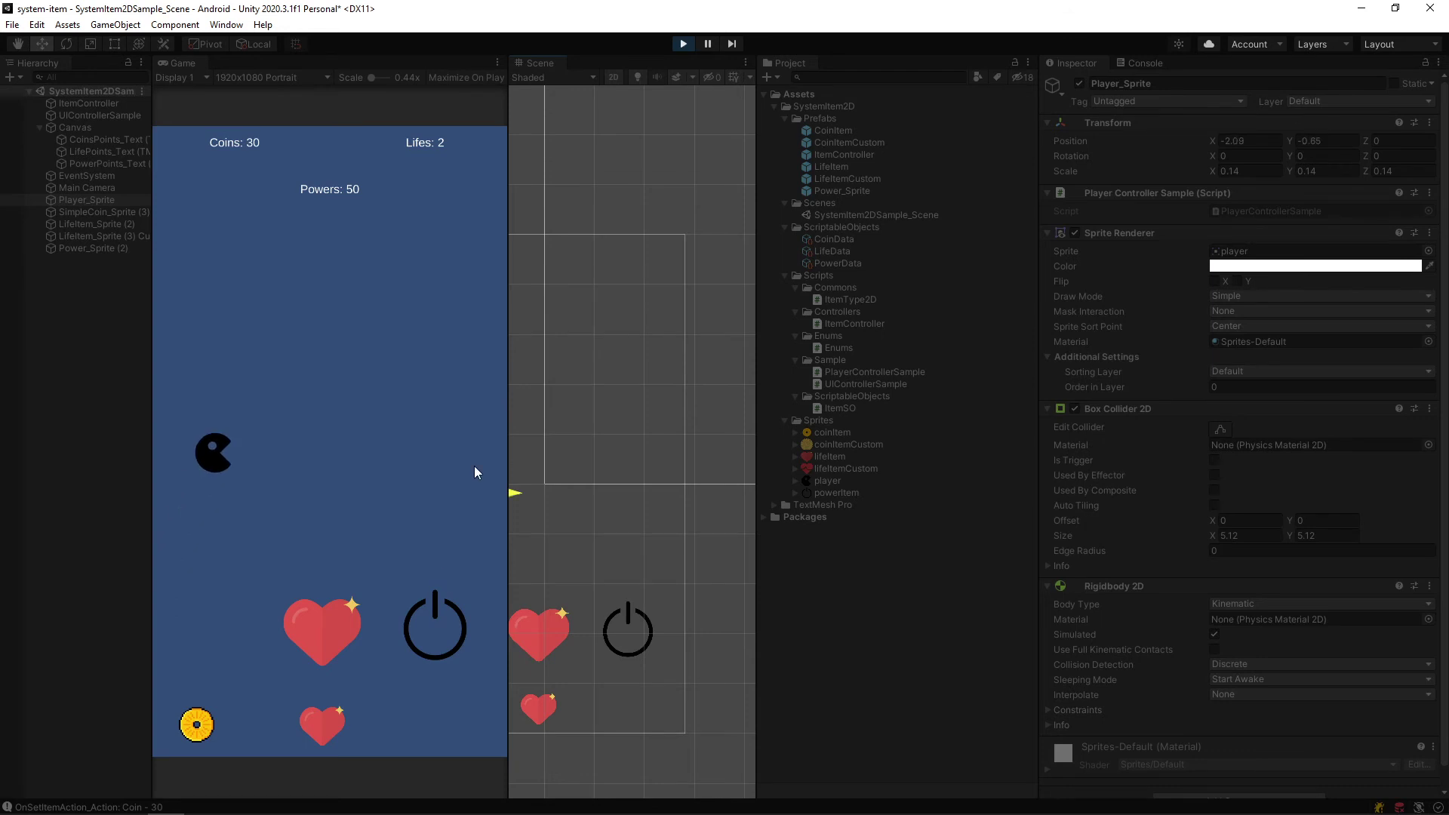
Stop the play test and untick Sum Item Value On Get on ItemController
{"action": "left_click", "coordinate": [683, 43]}
{"action": "left_click", "coordinate": [87, 103]}
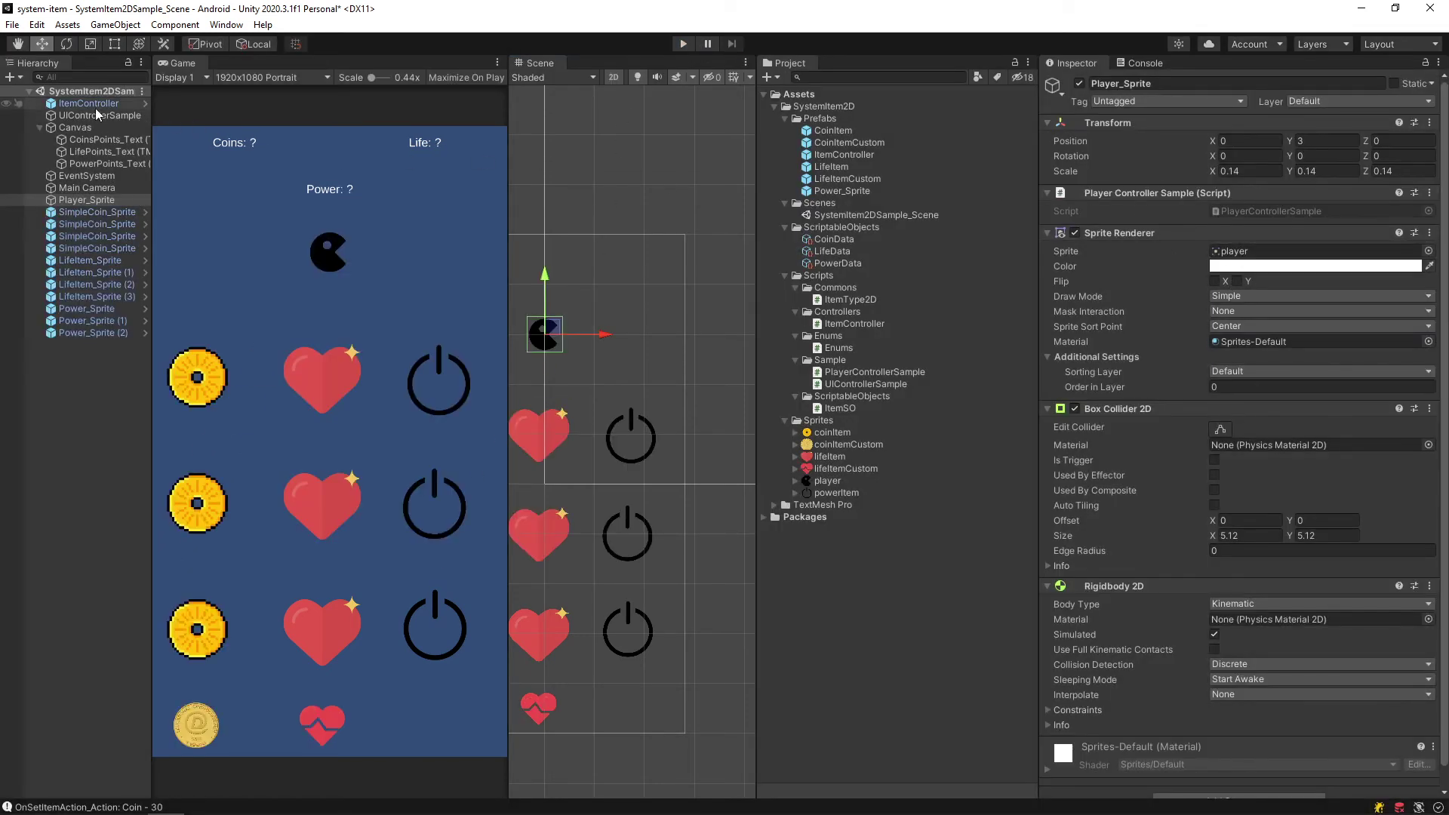
{"action": "left_click", "coordinate": [1214, 239]}
Save, then play-test with summing off to reach Coins 10, Lifes 1, Powers 25 and view the Console
{"action": "key", "text": "ctrl+s"}
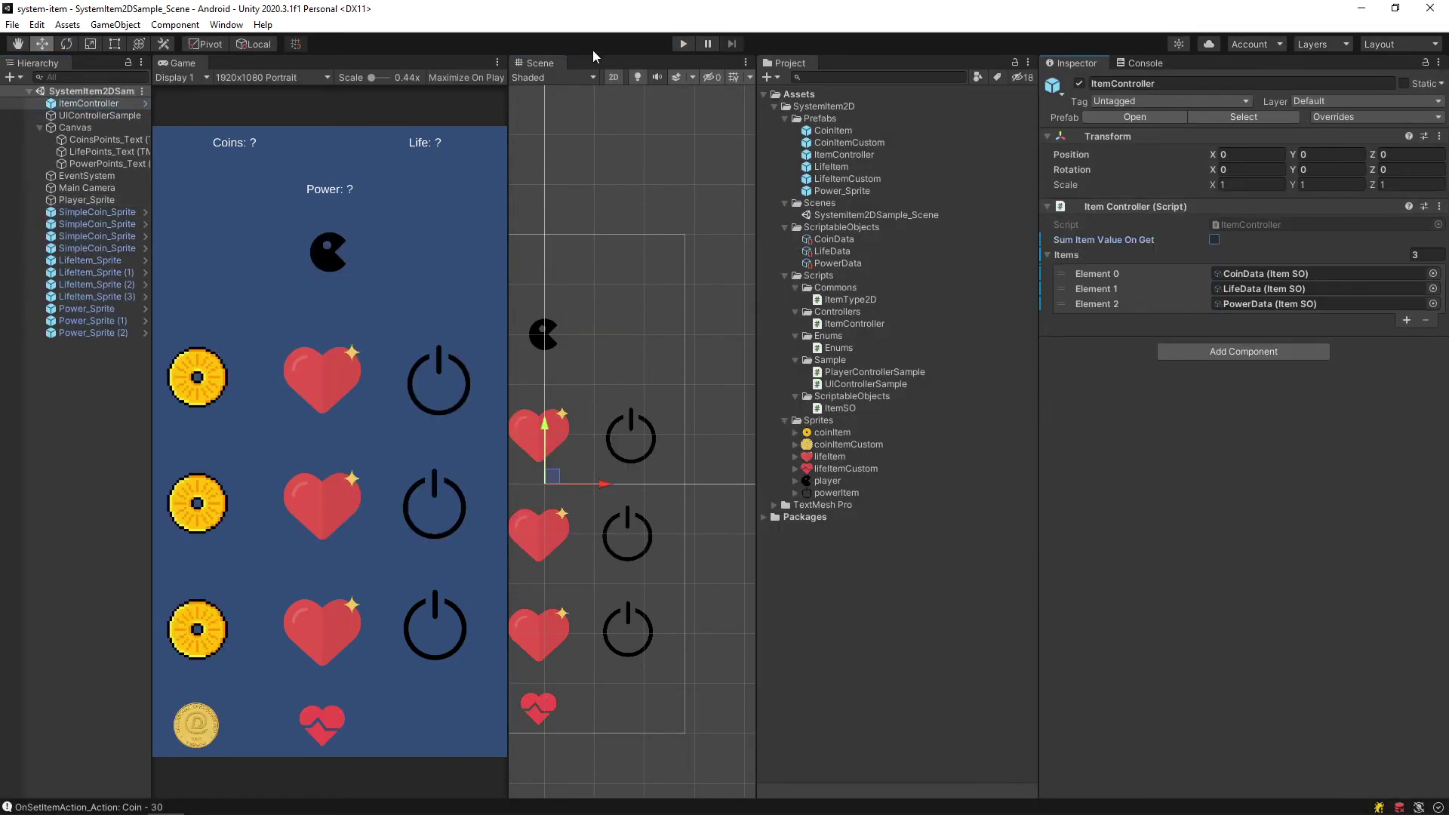
{"action": "left_click", "coordinate": [682, 44]}
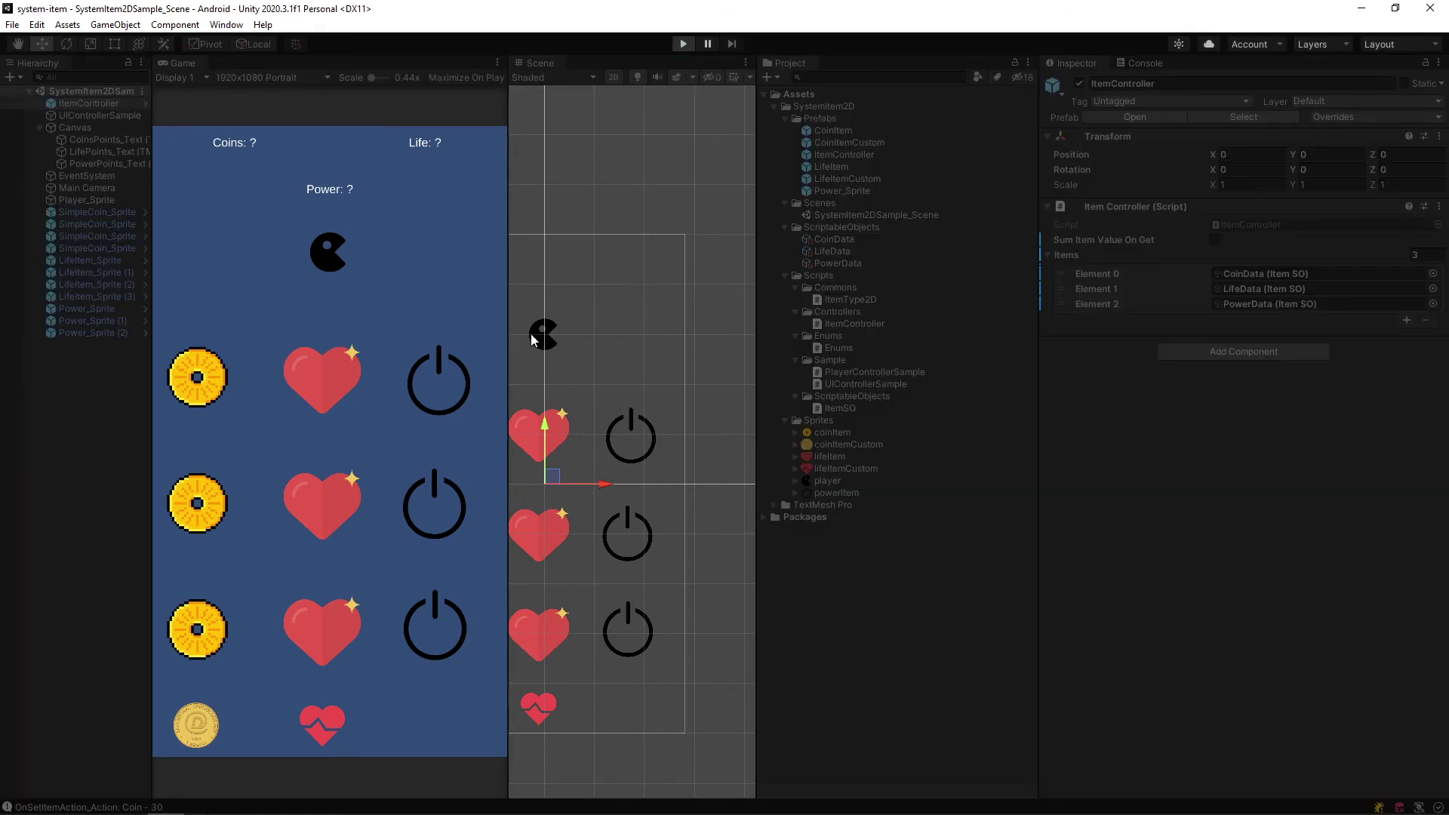
{"action": "left_click", "coordinate": [554, 340]}
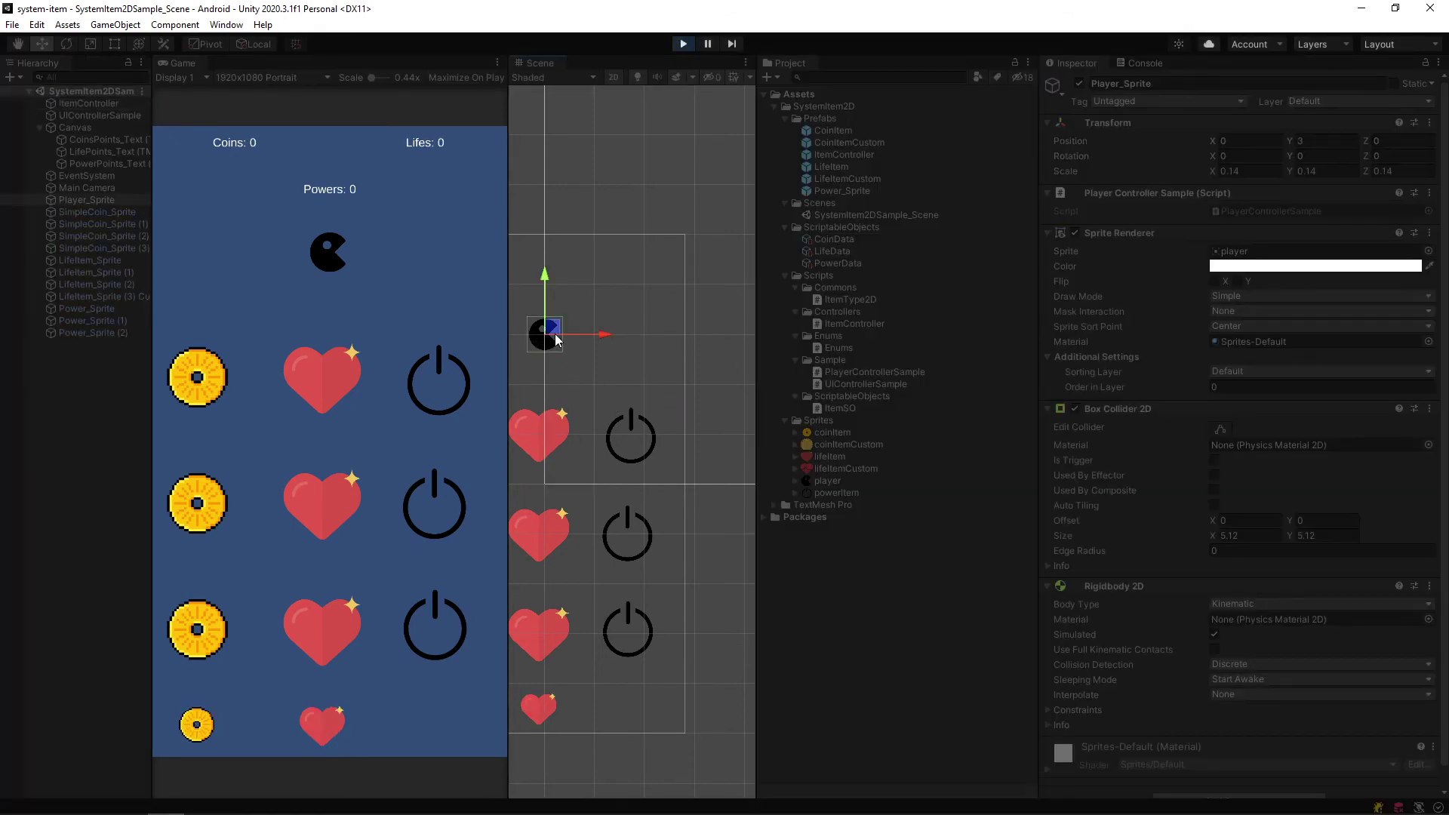
{"action": "mouse_move", "coordinate": [556, 340]}
{"action": "left_mouse_down"}
{"action": "mouse_move", "coordinate": [662, 473]}
{"action": "mouse_move", "coordinate": [561, 589]}
{"action": "mouse_move", "coordinate": [600, 374]}
{"action": "left_mouse_up"}
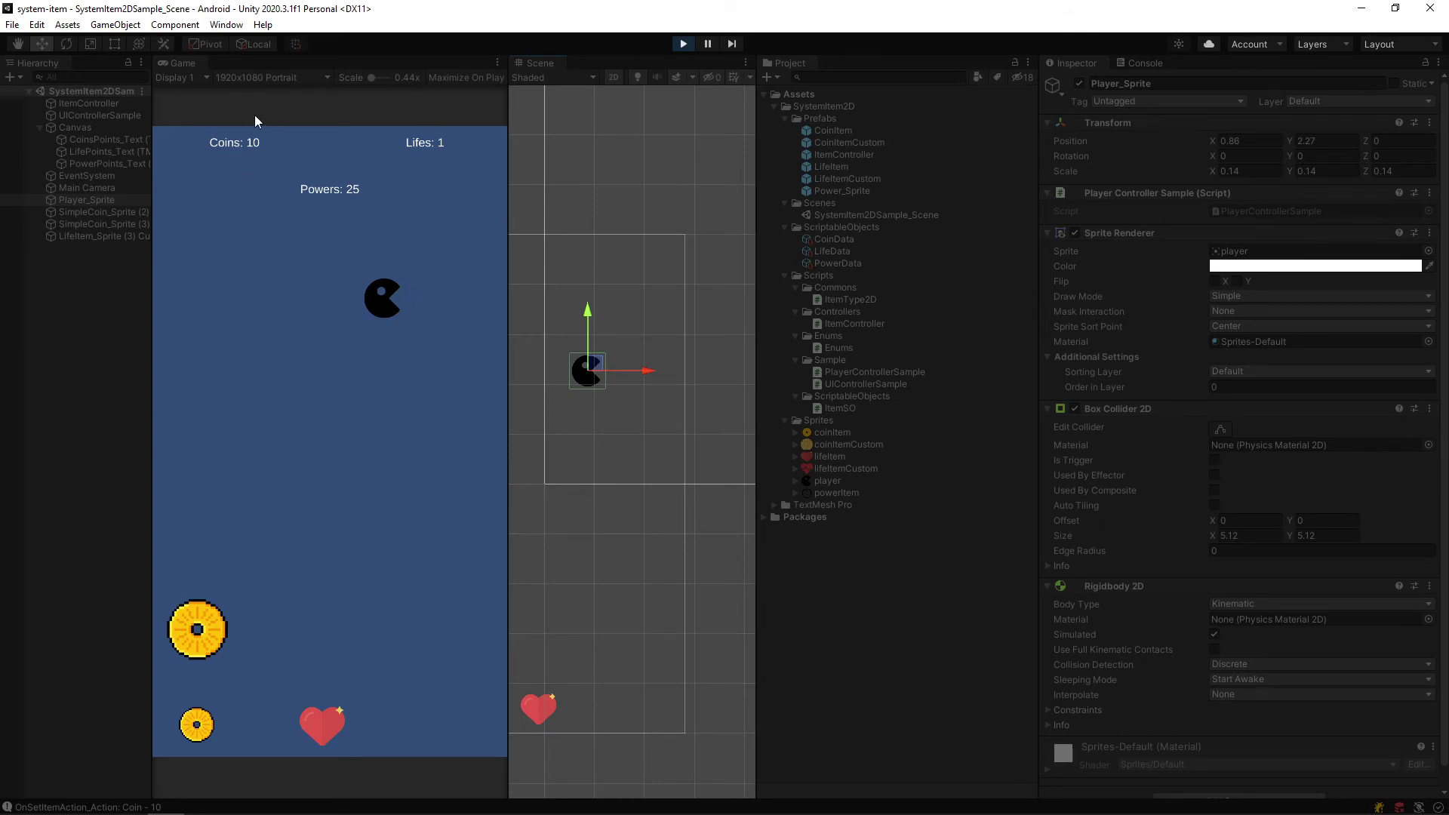
{"action": "left_click", "coordinate": [1147, 64]}
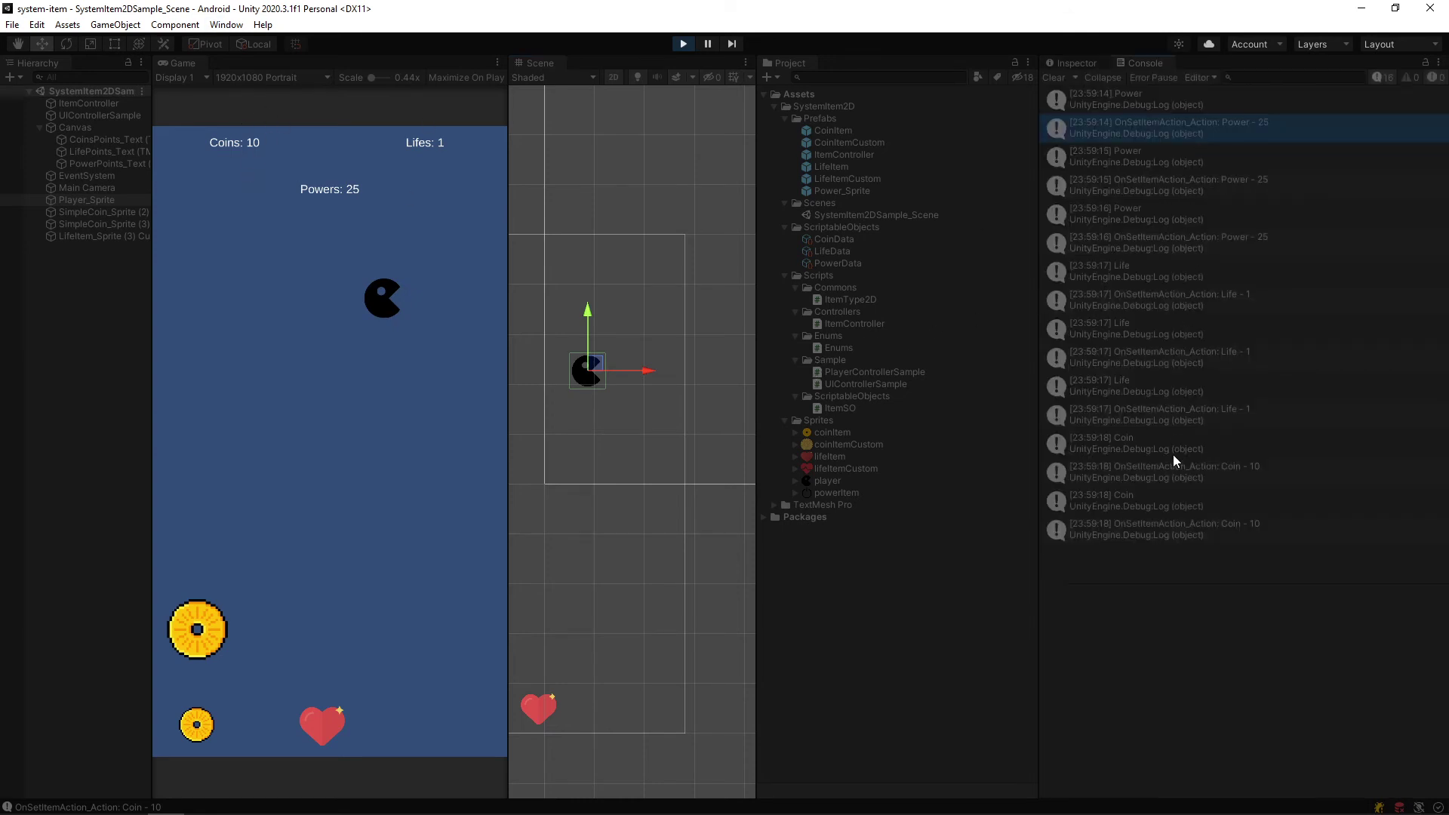
Read the stack traces of the Life - 1 and Coin - 10 Console messages
{"action": "left_click", "coordinate": [1241, 416]}
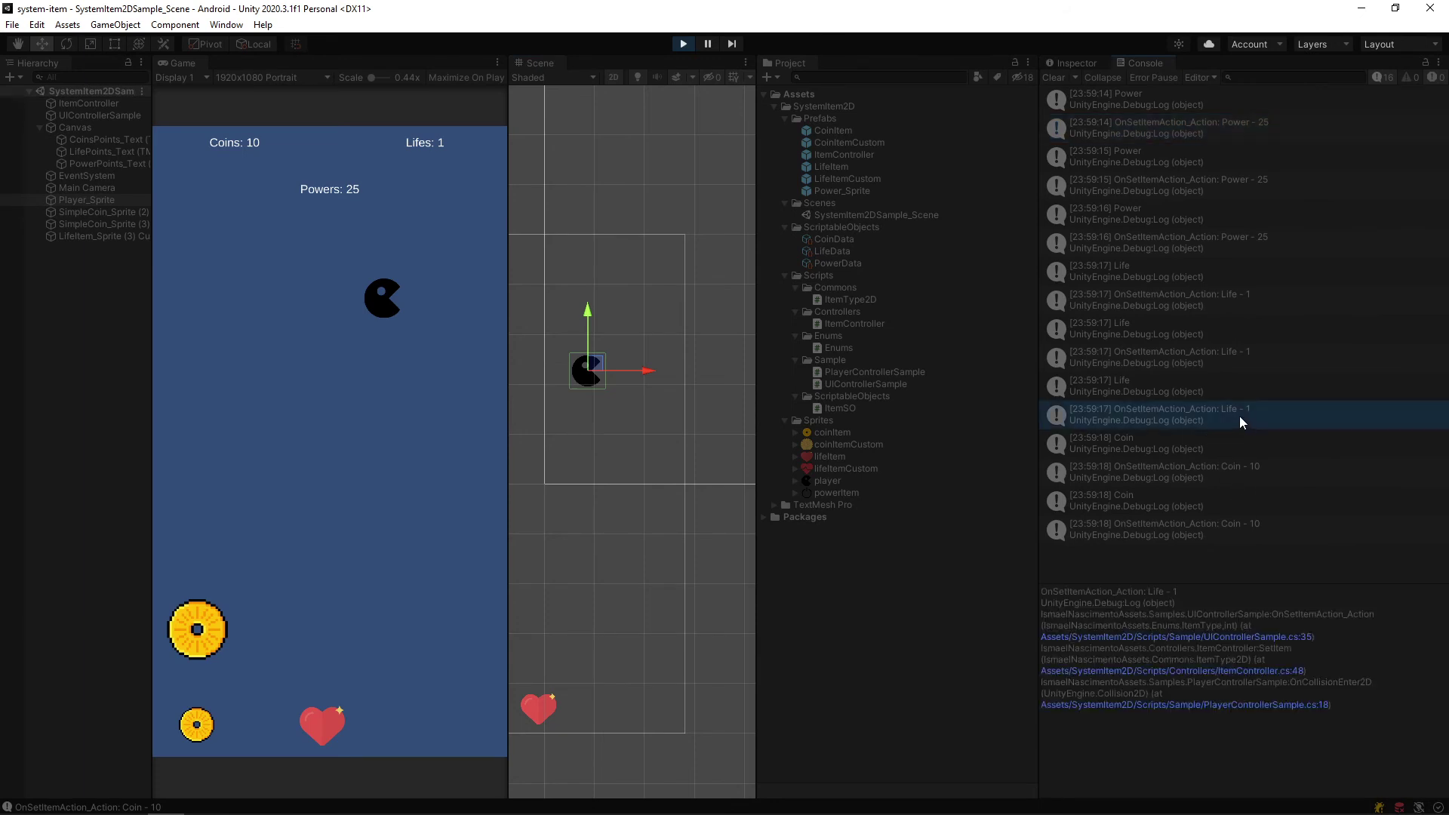
{"action": "left_click", "coordinate": [1263, 476]}
{"action": "left_click", "coordinate": [1256, 537]}
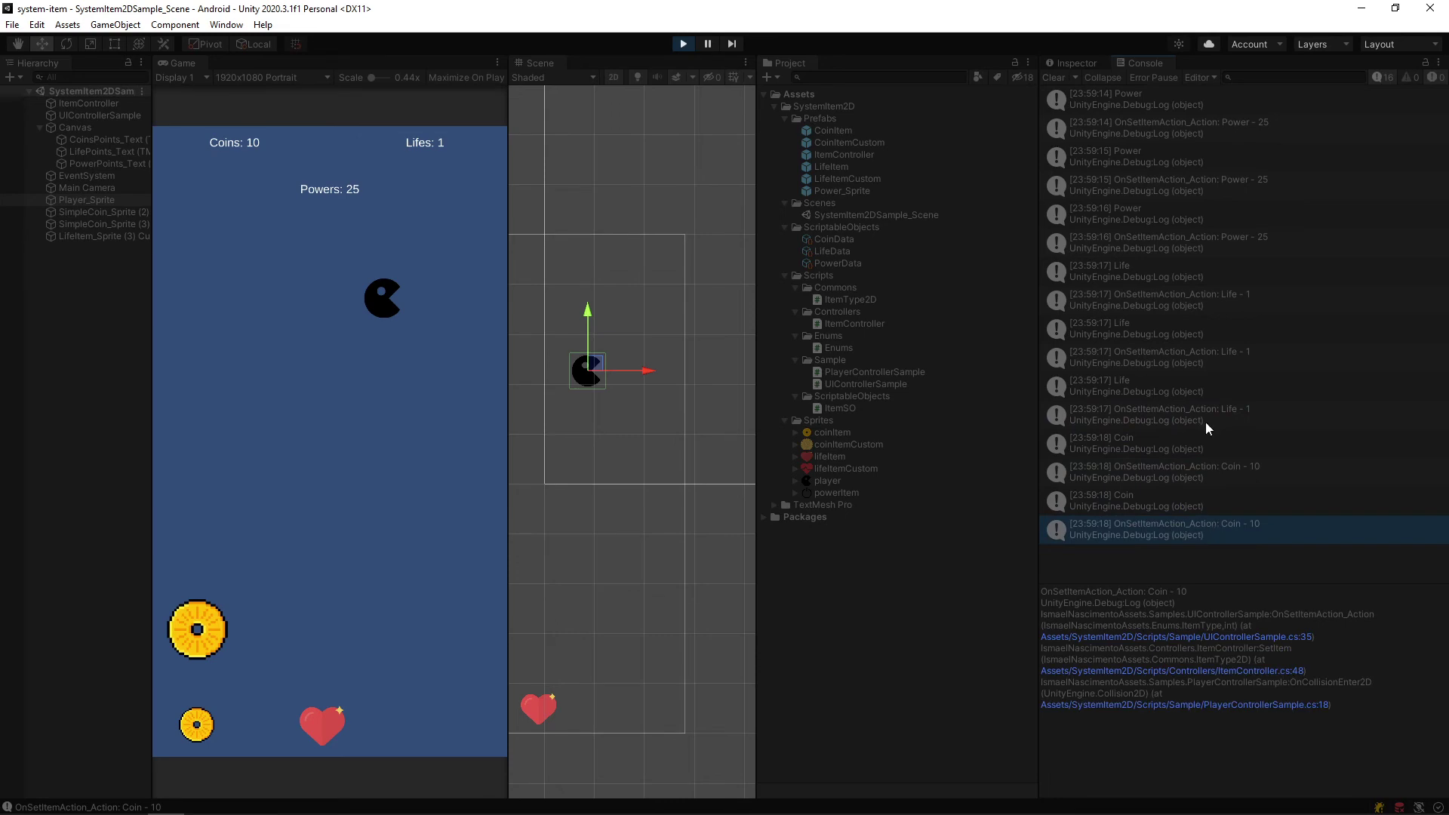
Stop play-testing and switch to Visual Studio through Task View
{"action": "left_click", "coordinate": [687, 43]}
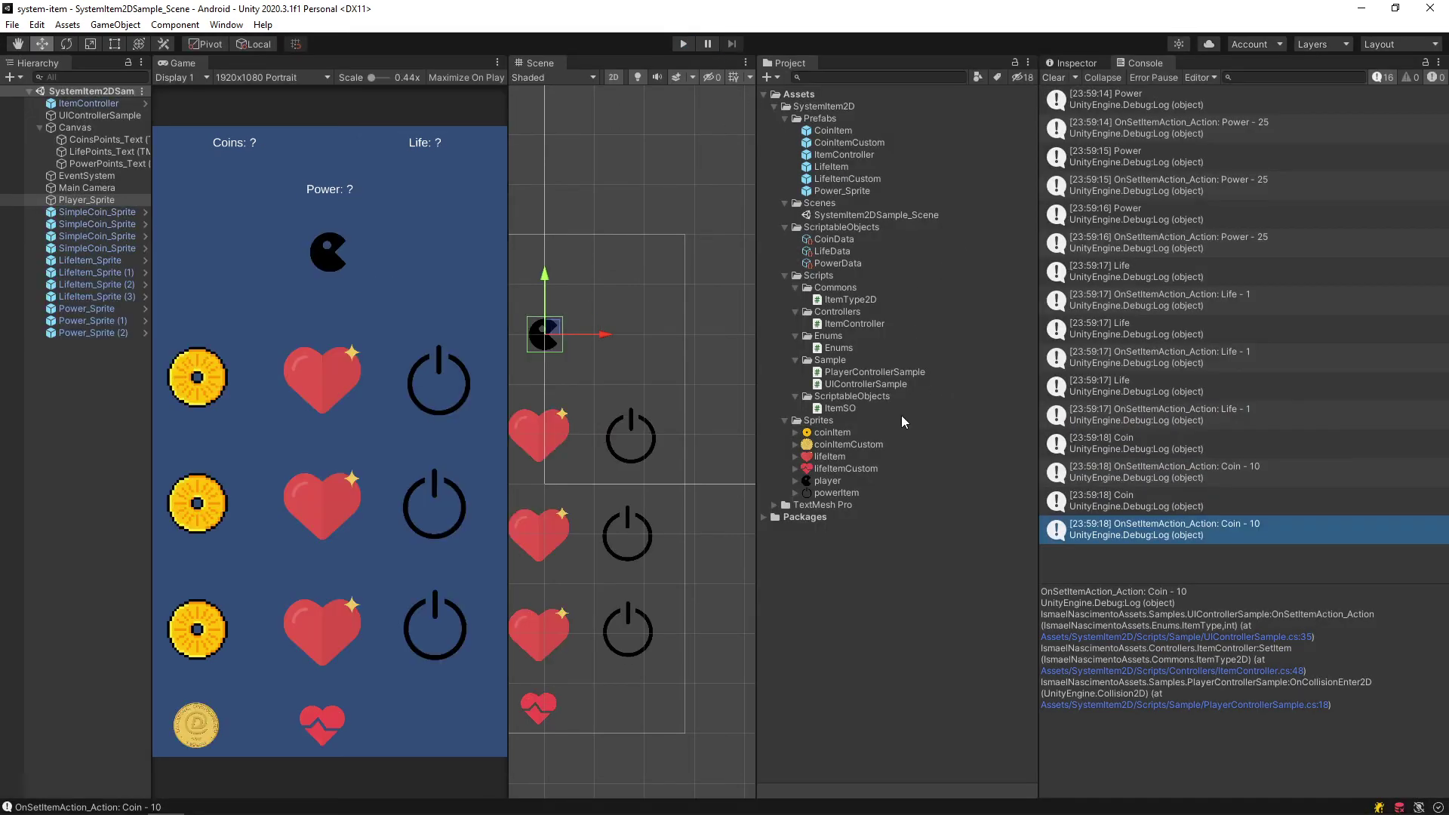
{"action": "key", "text": "super+Tab"}
{"action": "left_click", "coordinate": [645, 268]}
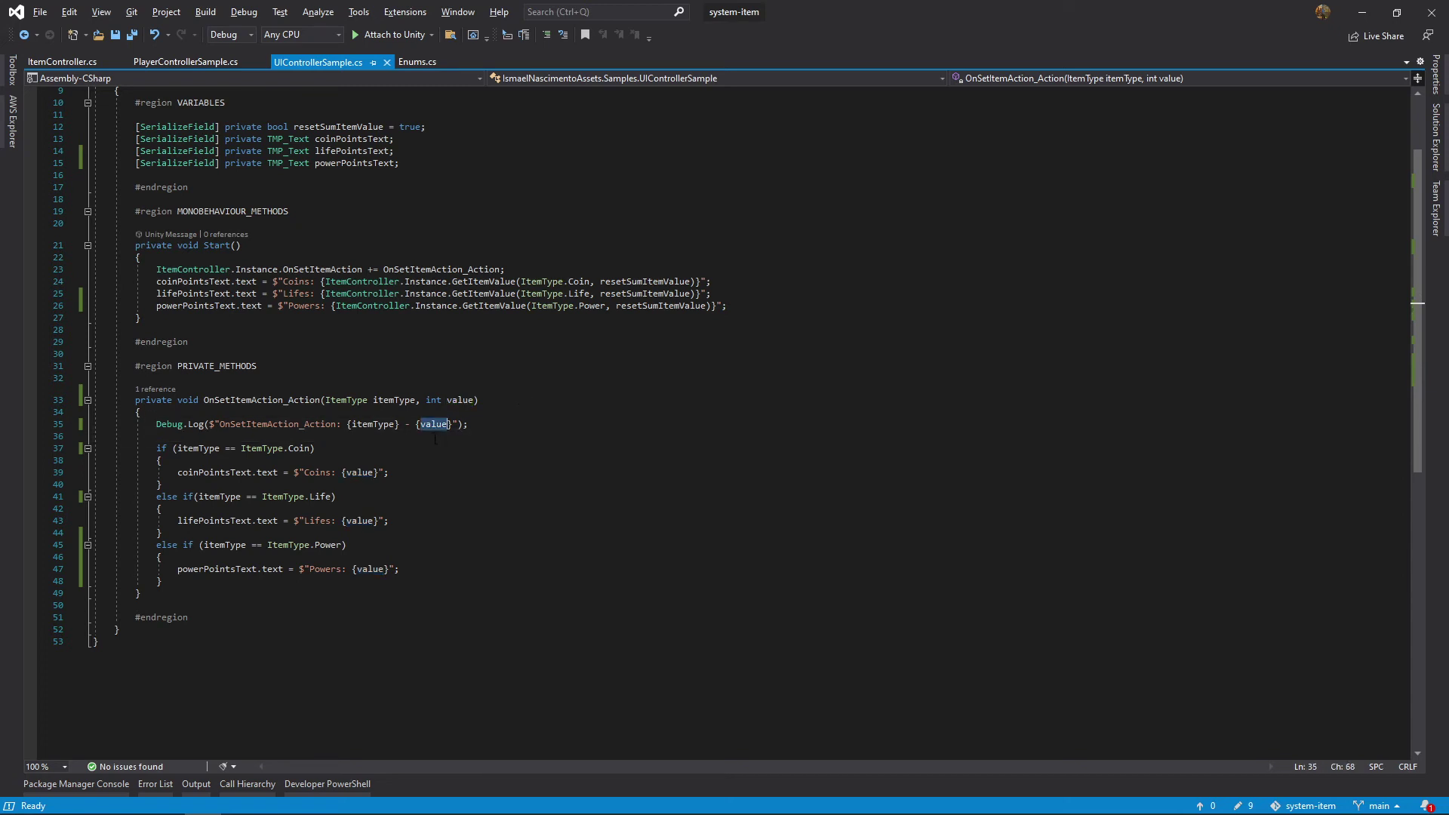
Review OnSetItemAction_Action in UIControllerSample.cs, then clear Unity's Console and show the Inspector
{"action": "left_click", "coordinate": [367, 438]}
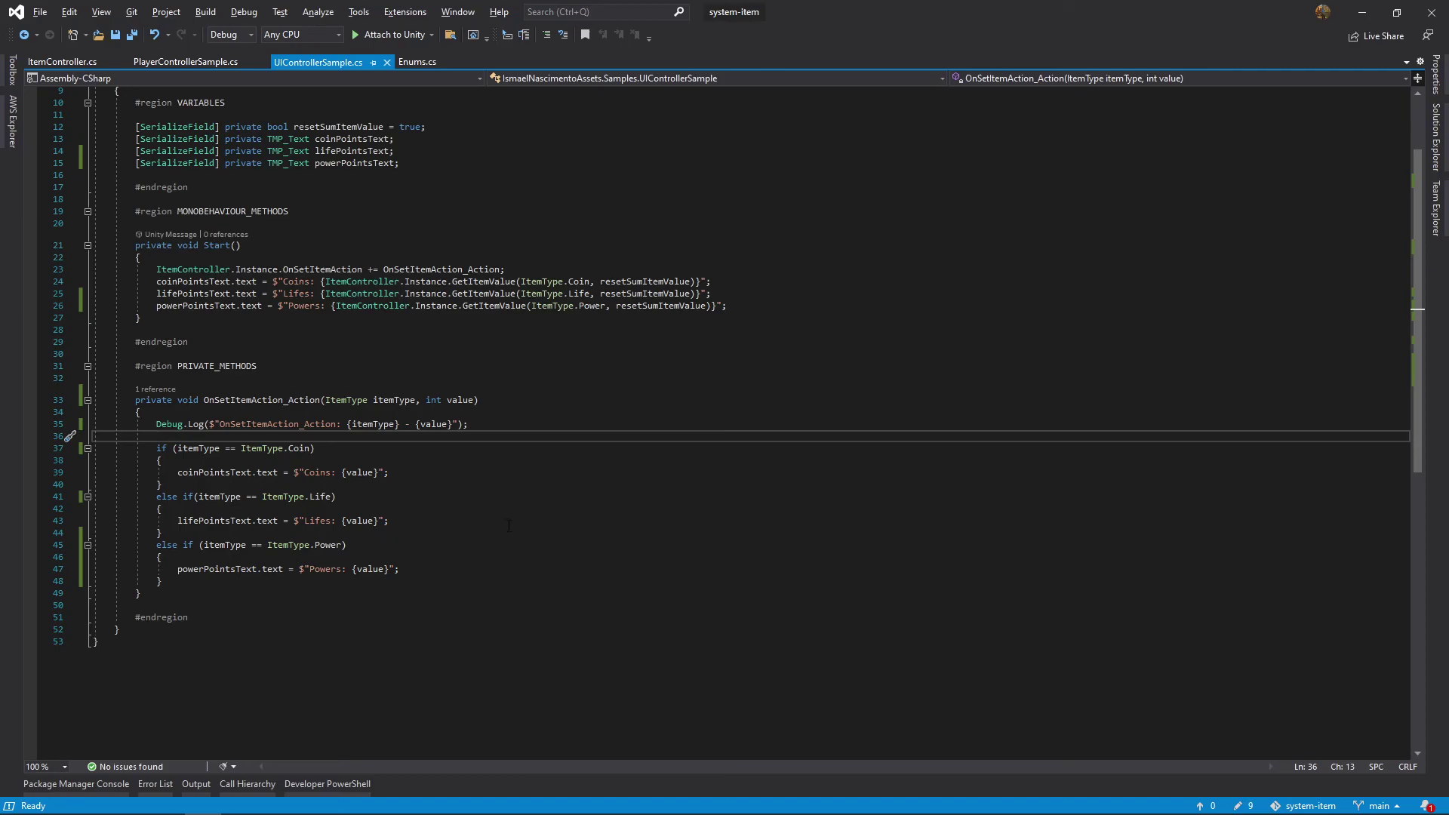
{"action": "key", "text": "alt+Tab"}
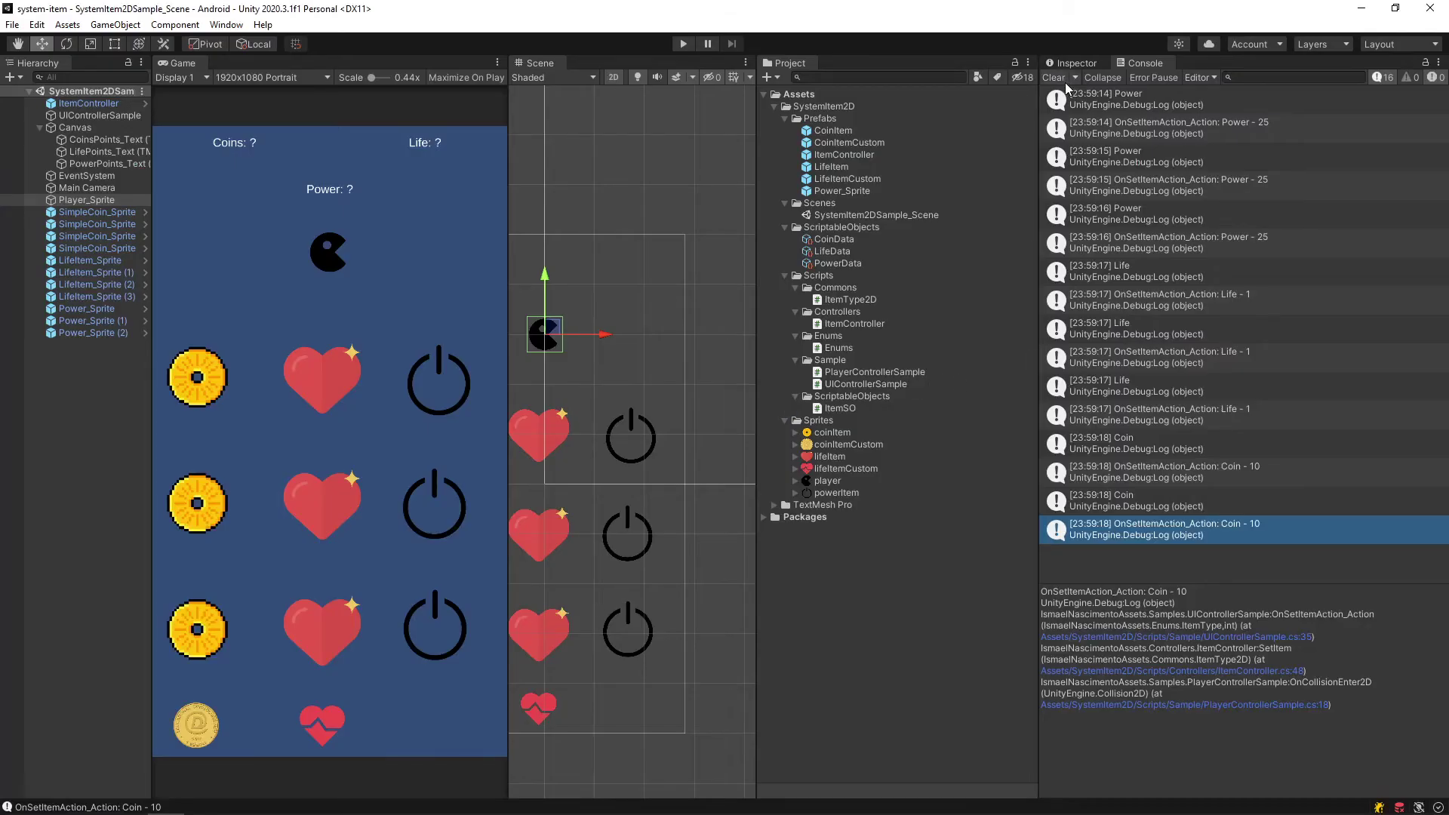
{"action": "left_click", "coordinate": [1064, 80]}
{"action": "left_click", "coordinate": [1071, 65]}
Re-enable Sum Item Value On Get on ItemController, save the scene, and check UIControllerSample
{"action": "left_click", "coordinate": [133, 106]}
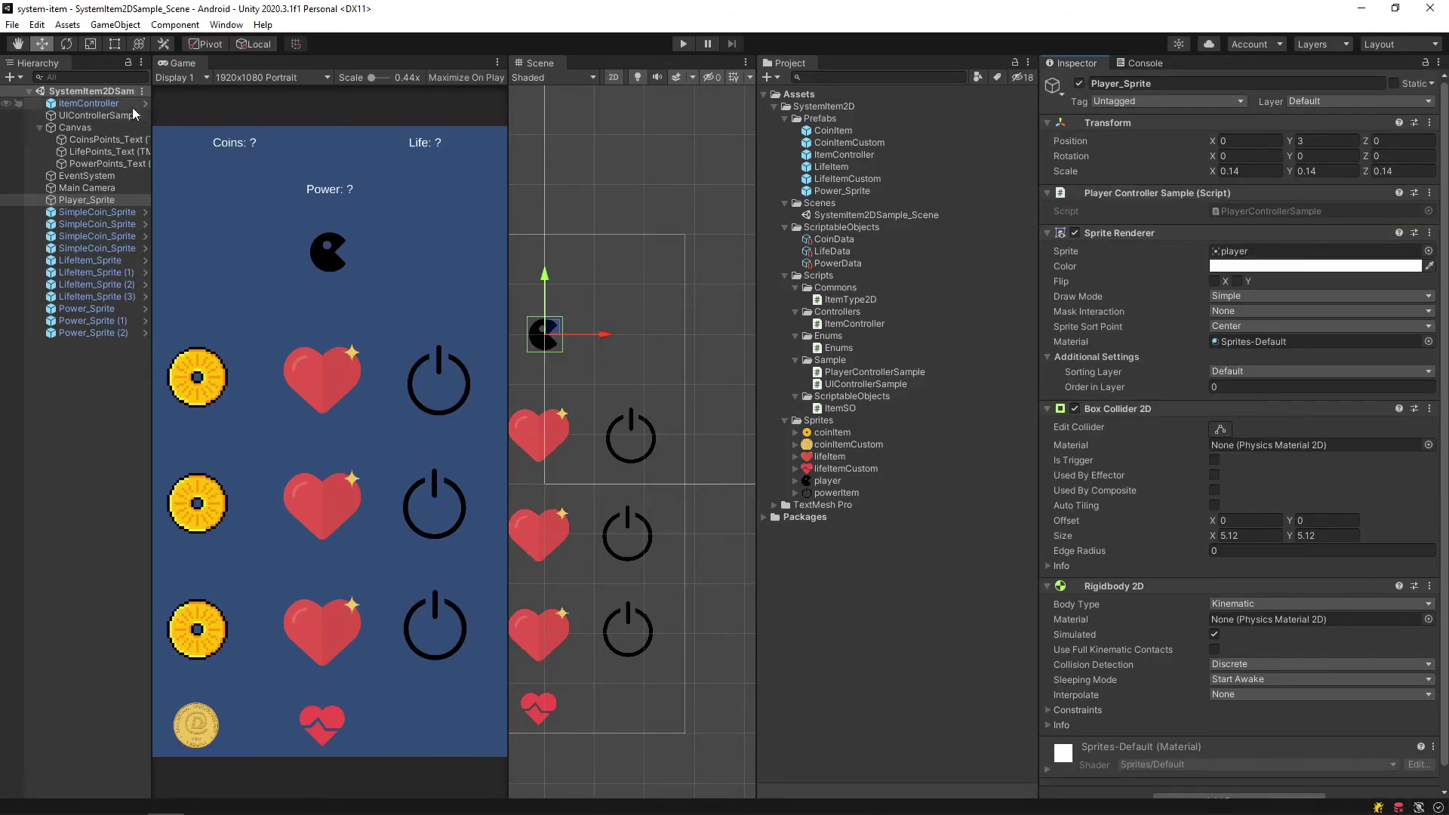
{"action": "left_click", "coordinate": [1214, 239]}
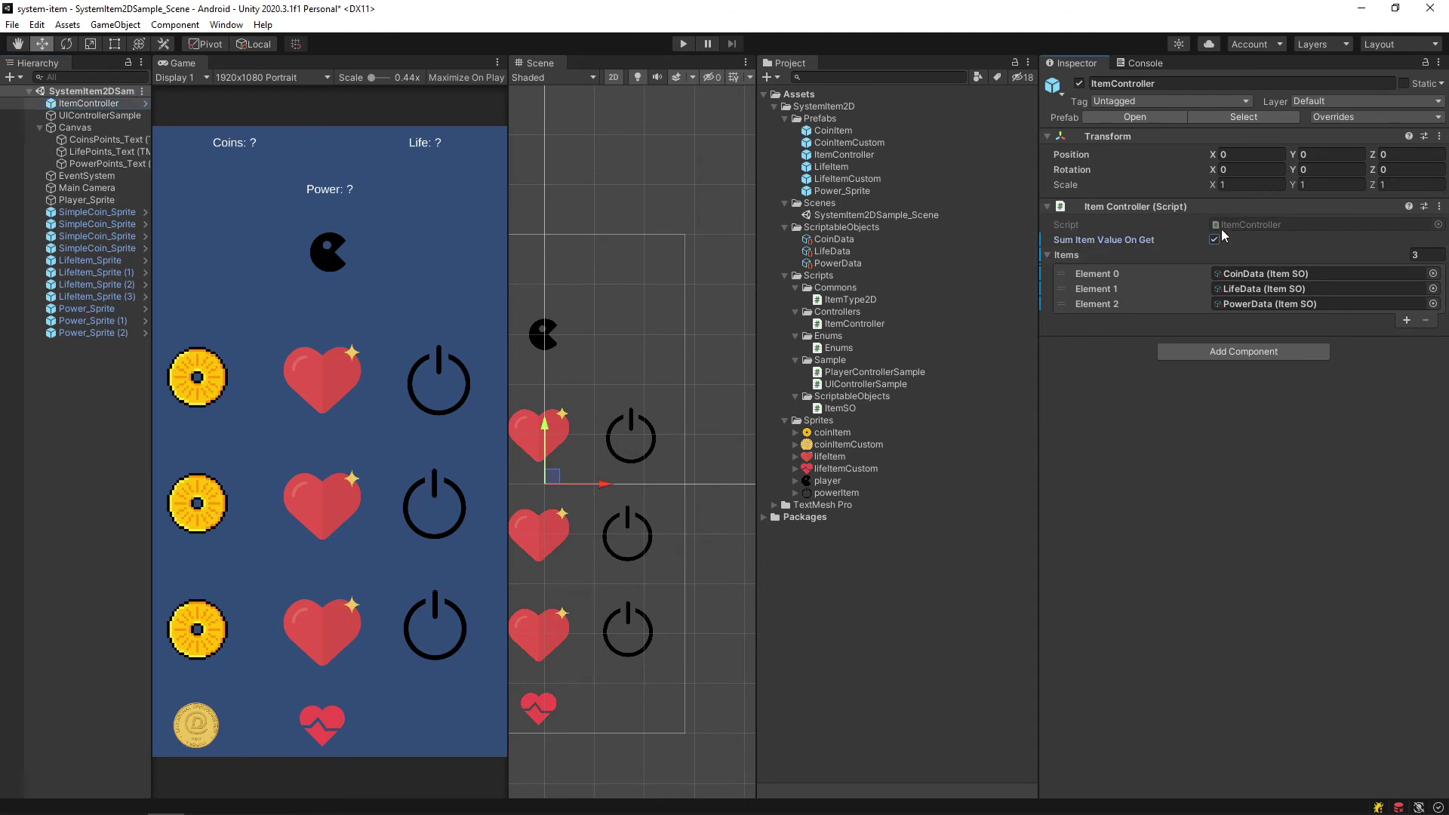
{"action": "key", "text": "ctrl+s"}
{"action": "left_click", "coordinate": [98, 115]}
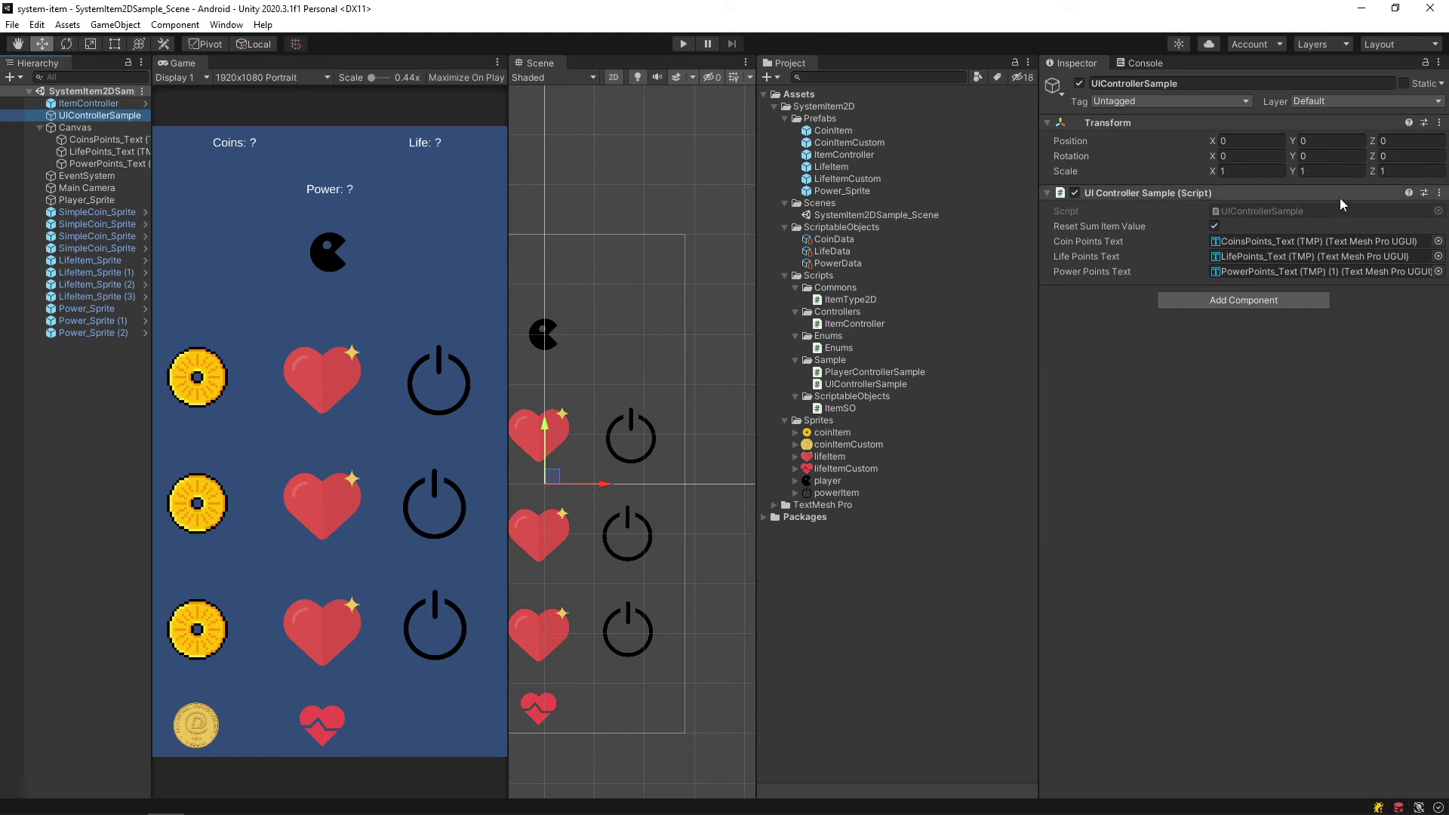
Play-test by dragging Player_Sprite through the power items to reach Powers: 75, then stop
{"action": "left_click", "coordinate": [684, 44]}
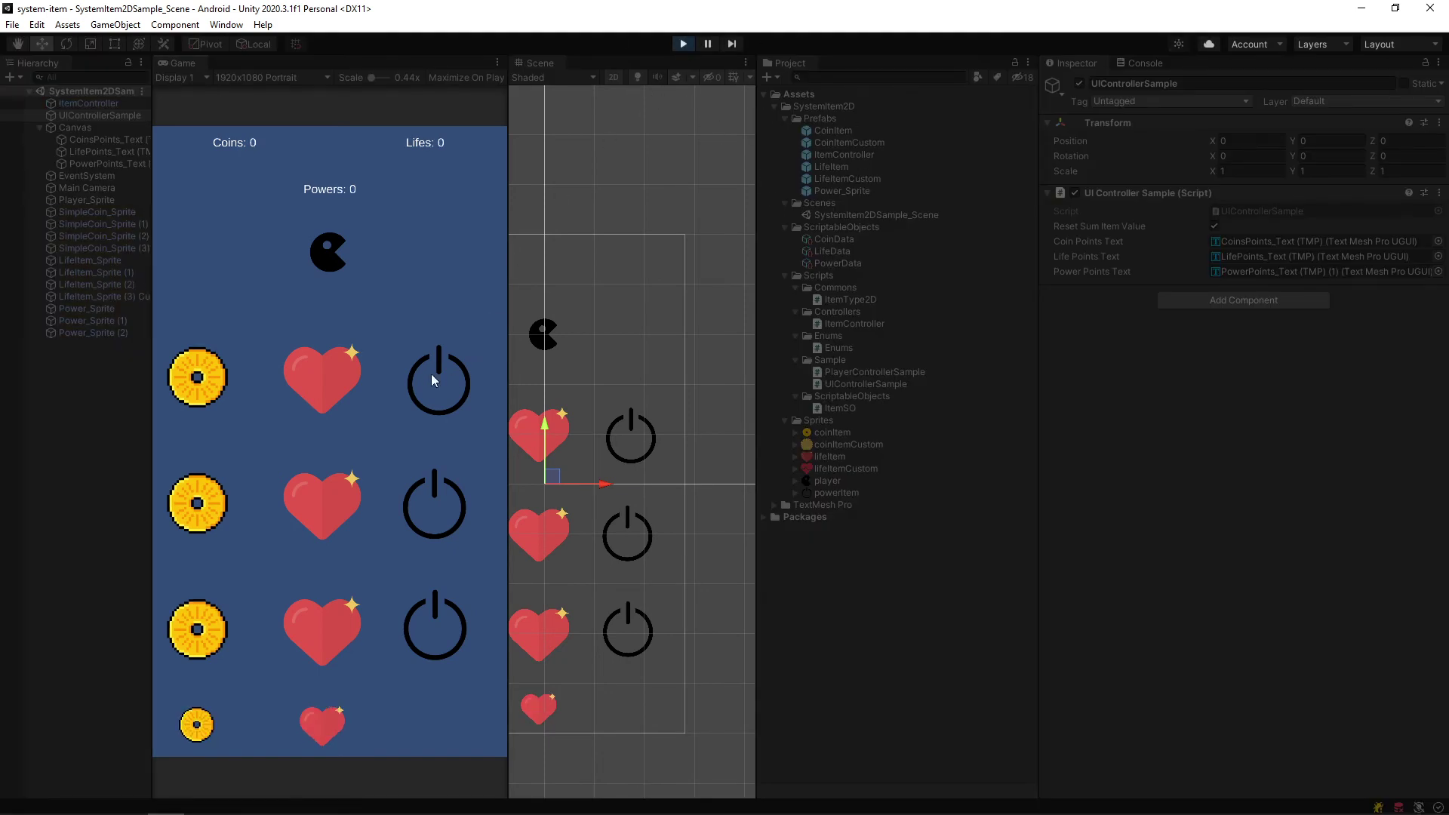
{"action": "left_click", "coordinate": [540, 332]}
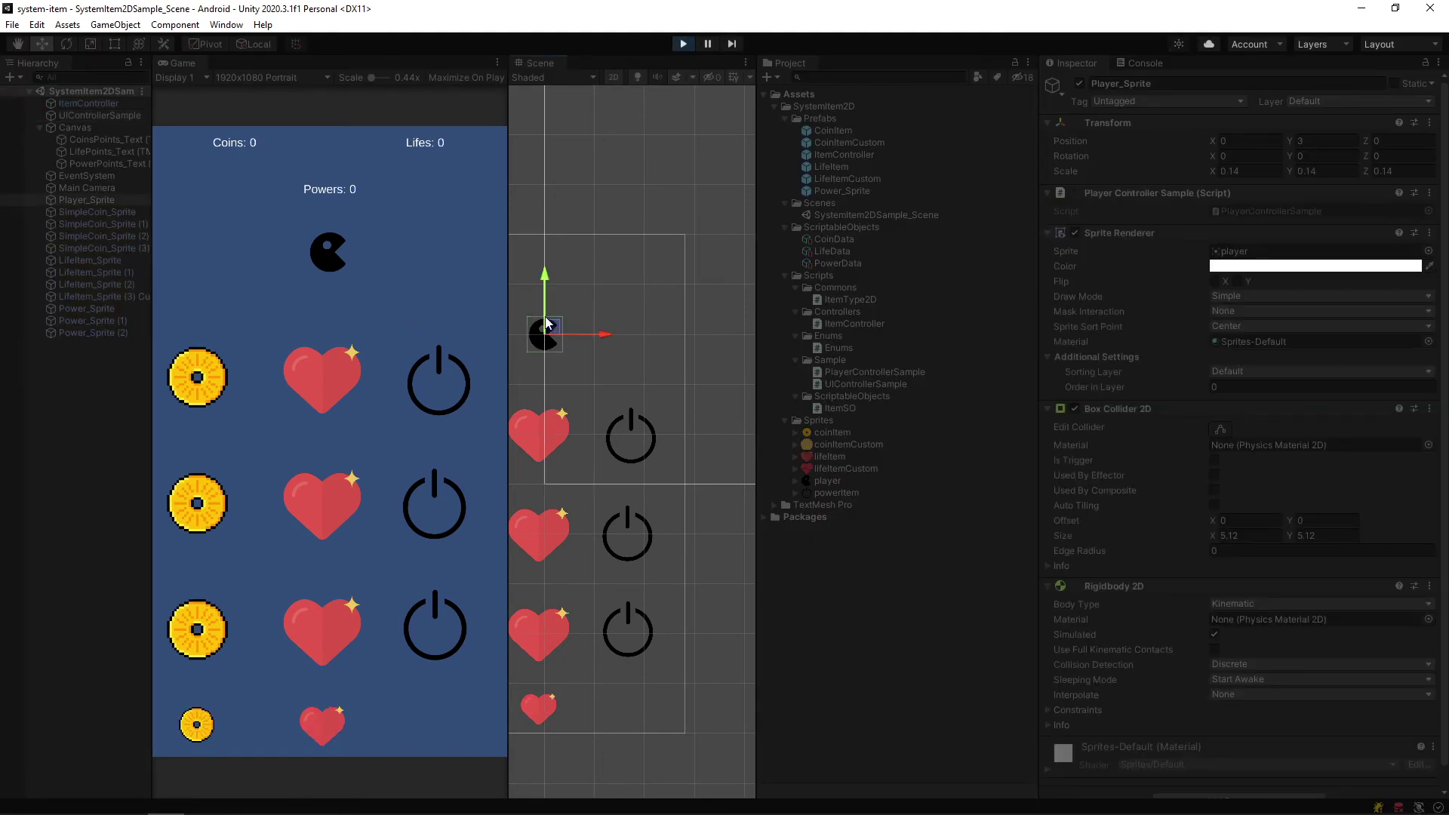
{"action": "mouse_move", "coordinate": [541, 333]}
{"action": "left_mouse_down"}
{"action": "mouse_move", "coordinate": [638, 417]}
{"action": "mouse_move", "coordinate": [713, 343]}
{"action": "mouse_move", "coordinate": [702, 278]}
{"action": "left_mouse_up"}
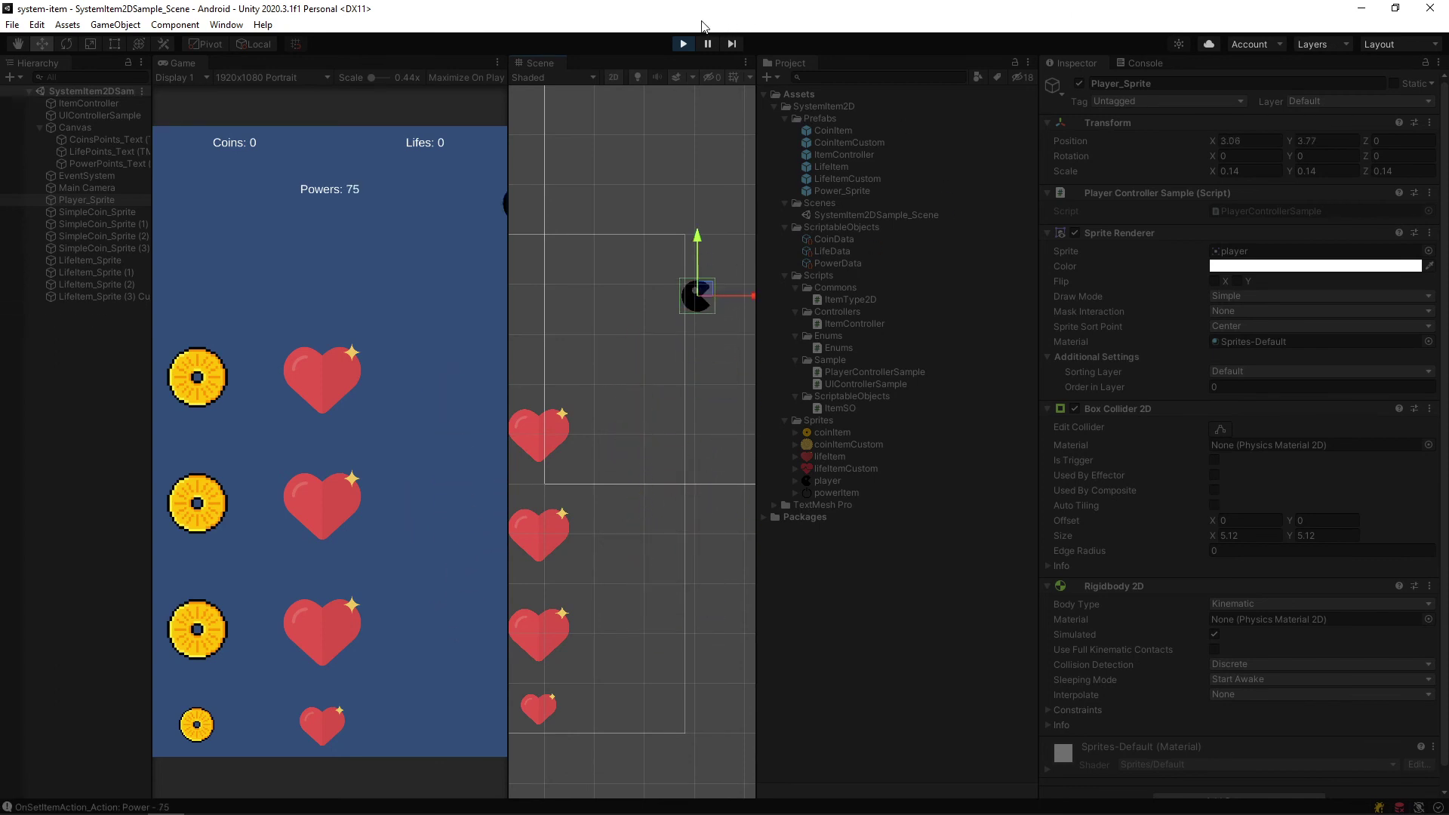
{"action": "left_click", "coordinate": [683, 44]}
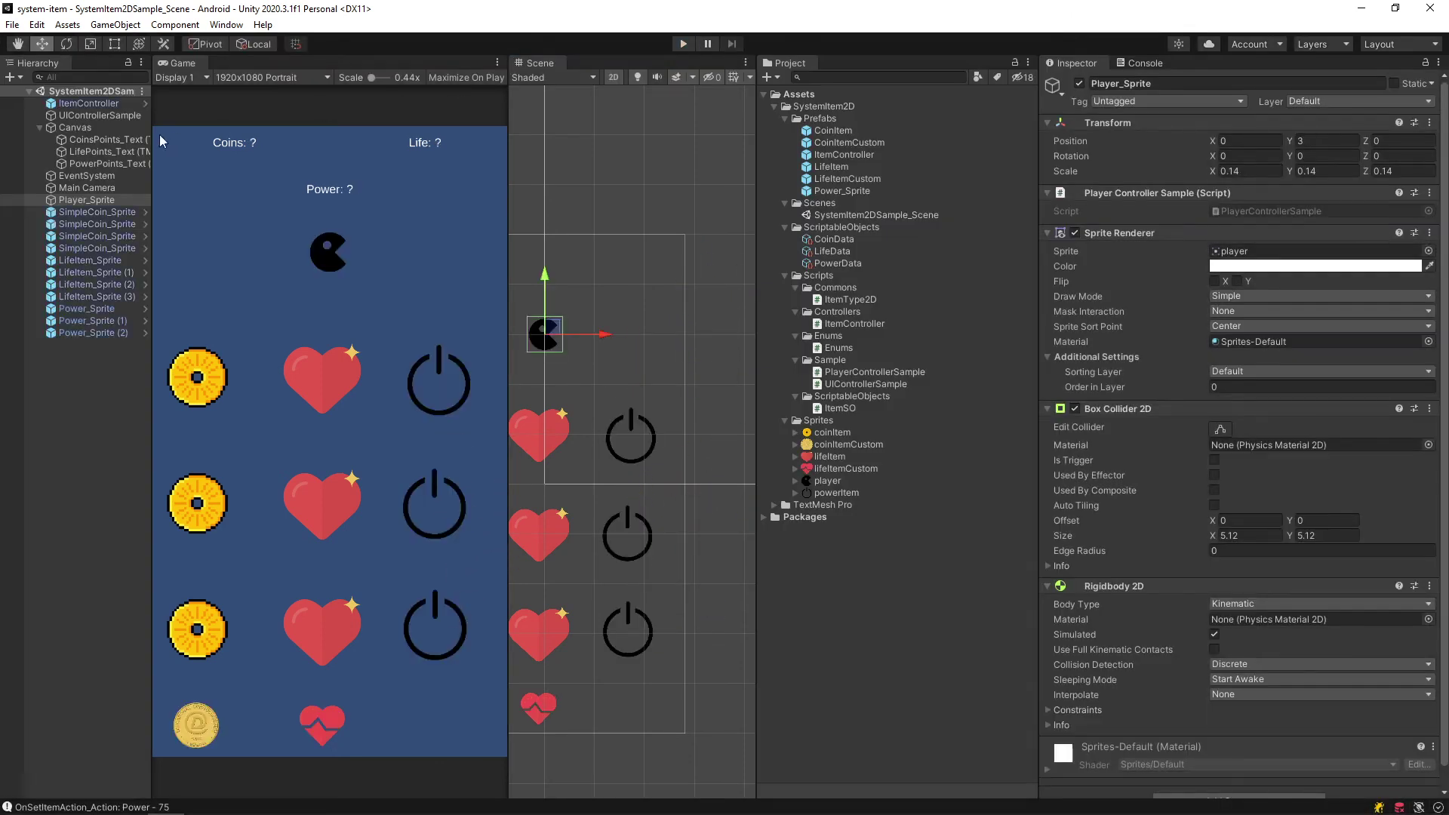
Untick Reset Sum Item Value on UIControllerSample, then play the scene opening at Powers 75
{"action": "left_click", "coordinate": [113, 116]}
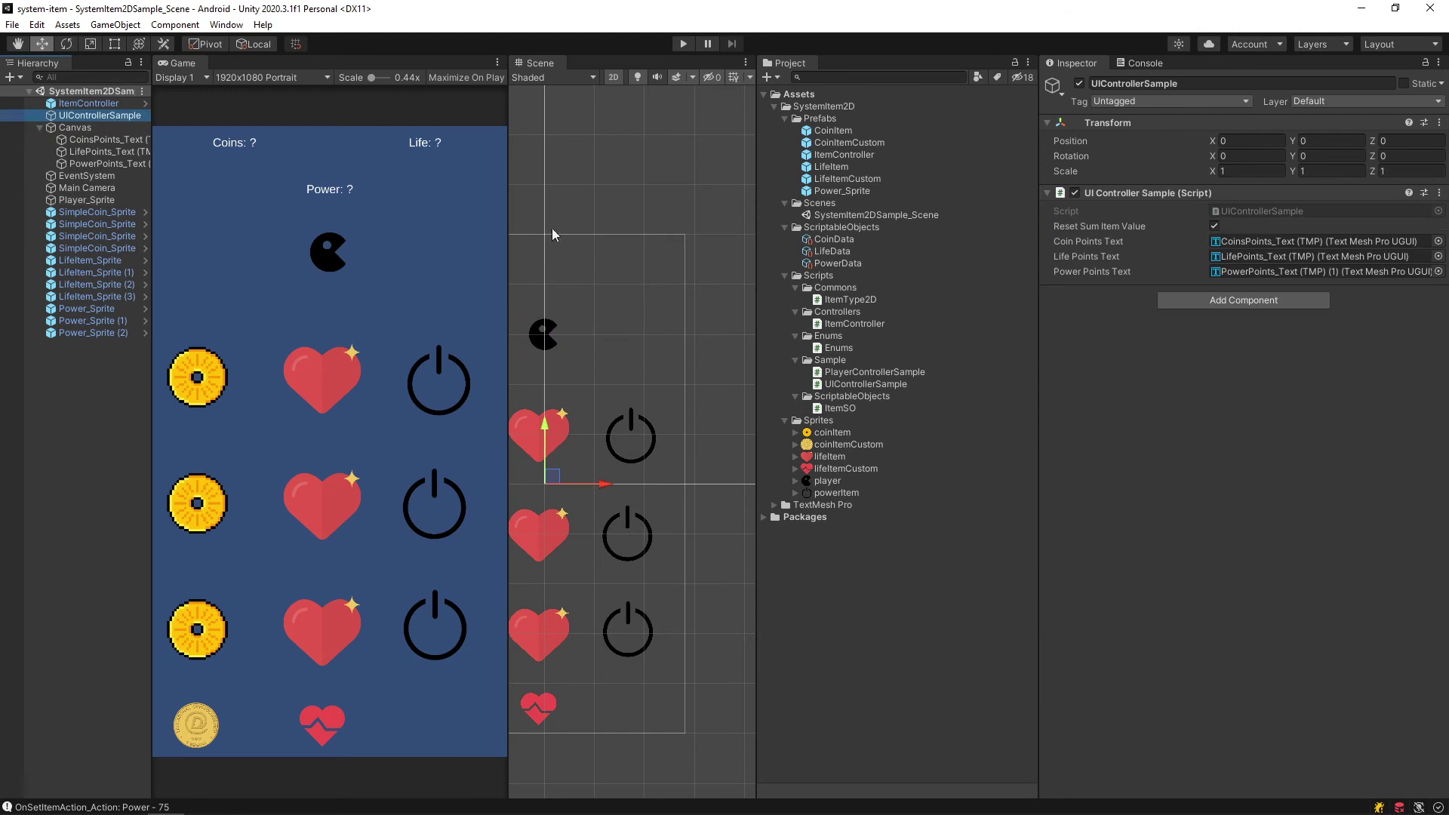
{"action": "left_click", "coordinate": [1059, 225]}
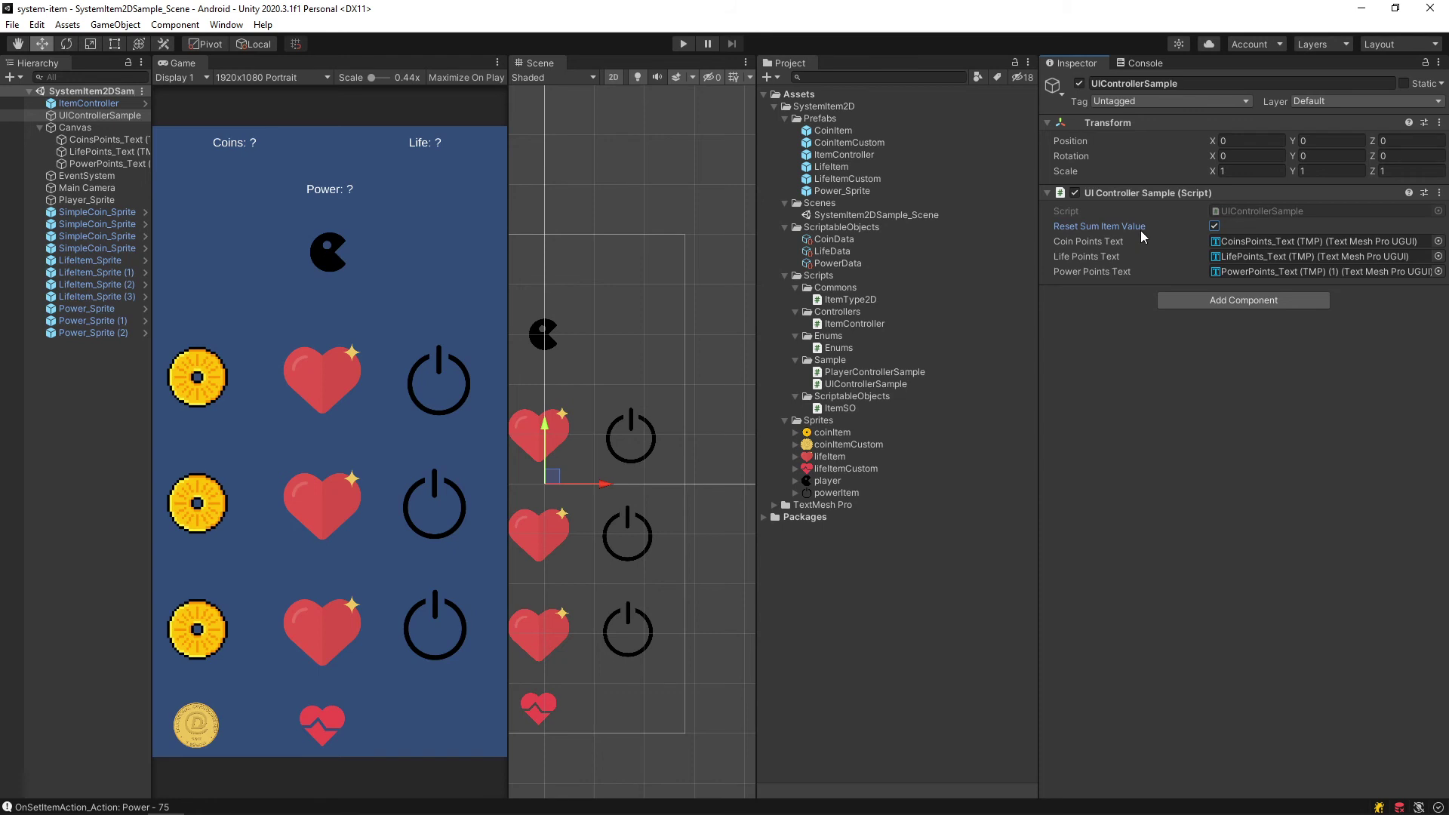
{"action": "left_click", "coordinate": [1215, 224]}
{"action": "left_click", "coordinate": [684, 47]}
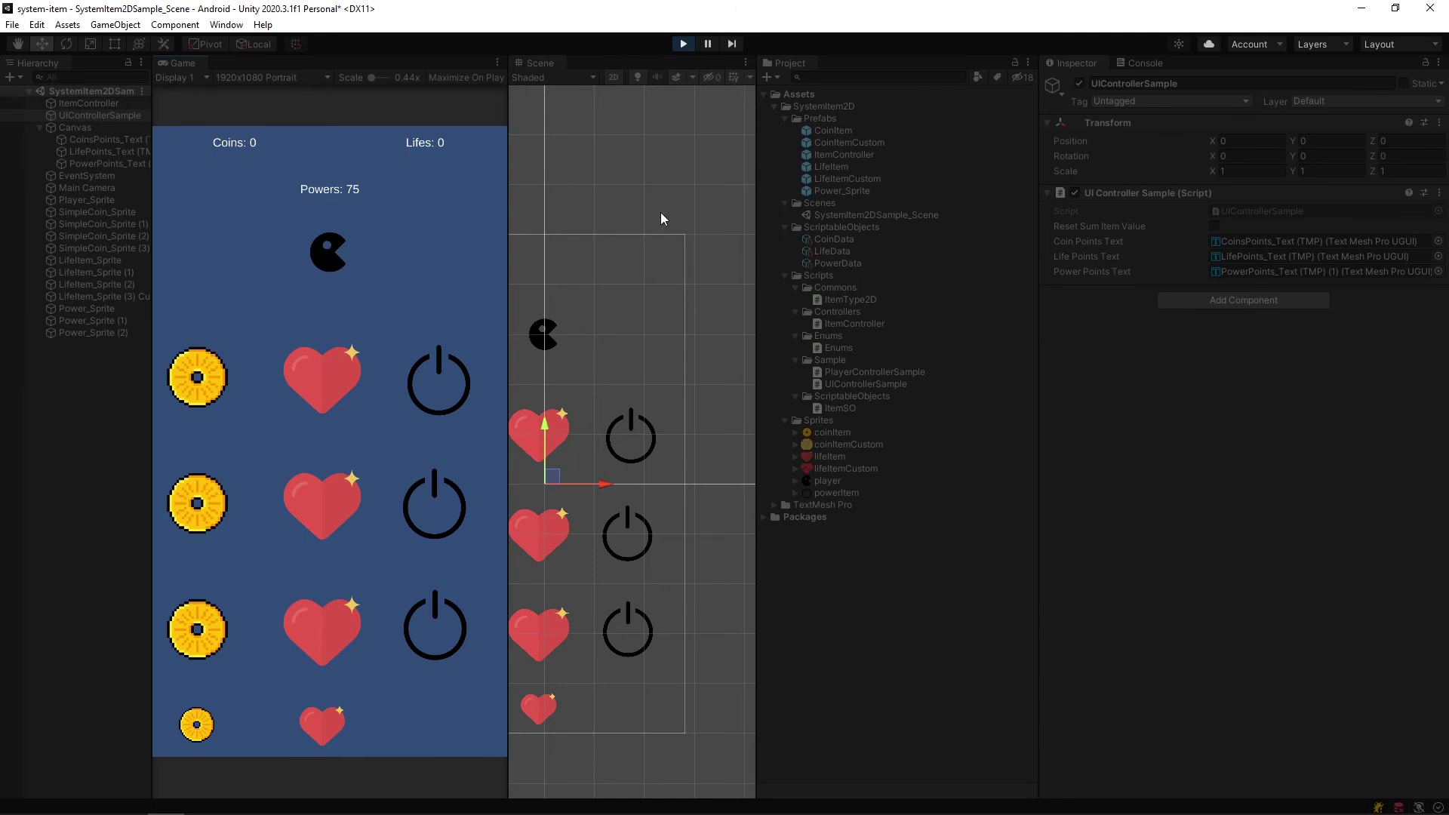
Stop the play test, save the scene, and view the PlayerControllerSample script source
{"action": "left_click", "coordinate": [684, 42]}
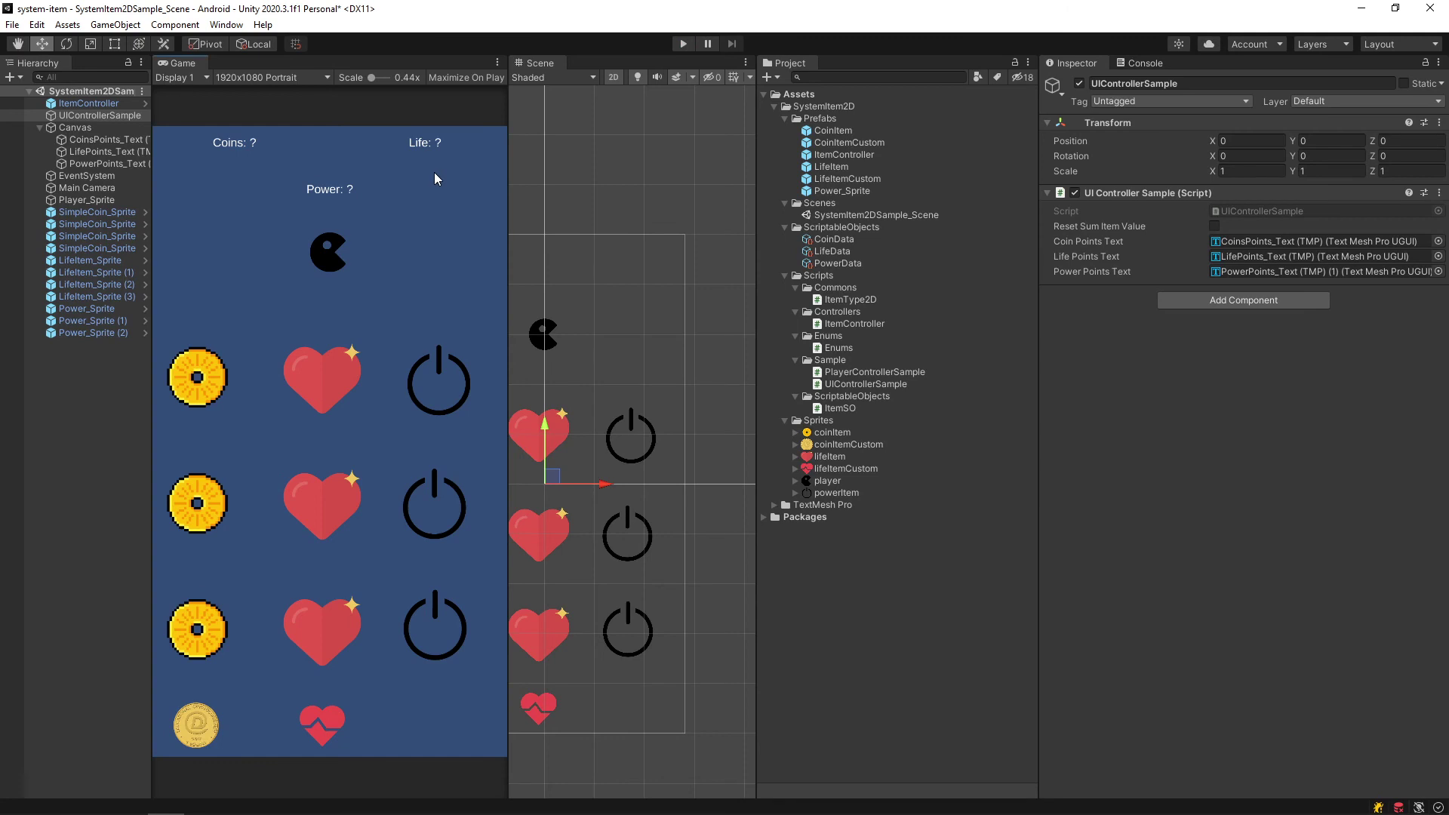
{"action": "key", "text": "ctrl+s"}
{"action": "left_click", "coordinate": [853, 371]}
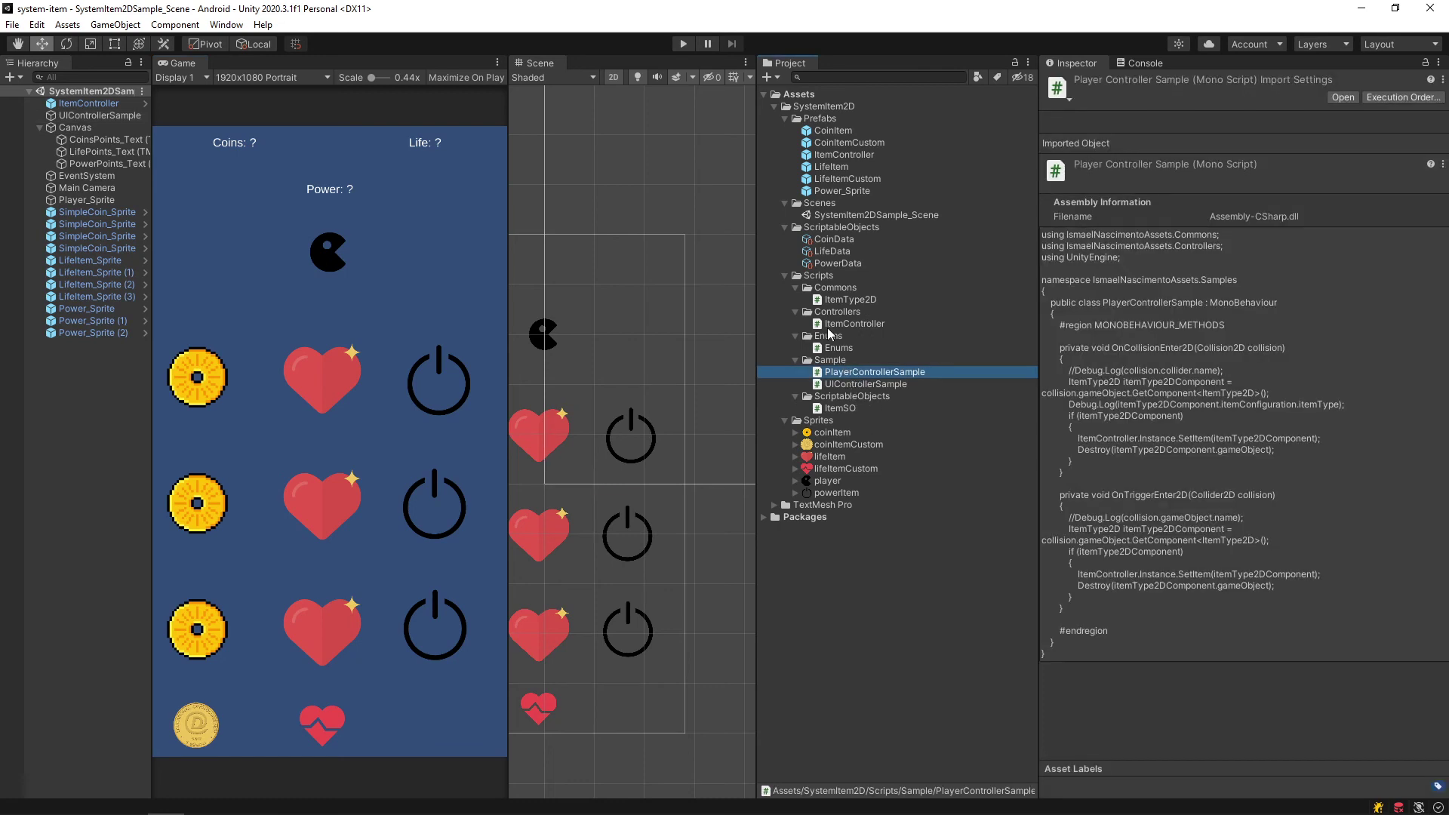
Review the ItemController, UIControllerSample and PowerPoints_Text settings in the Inspector
{"action": "left_click", "coordinate": [88, 100]}
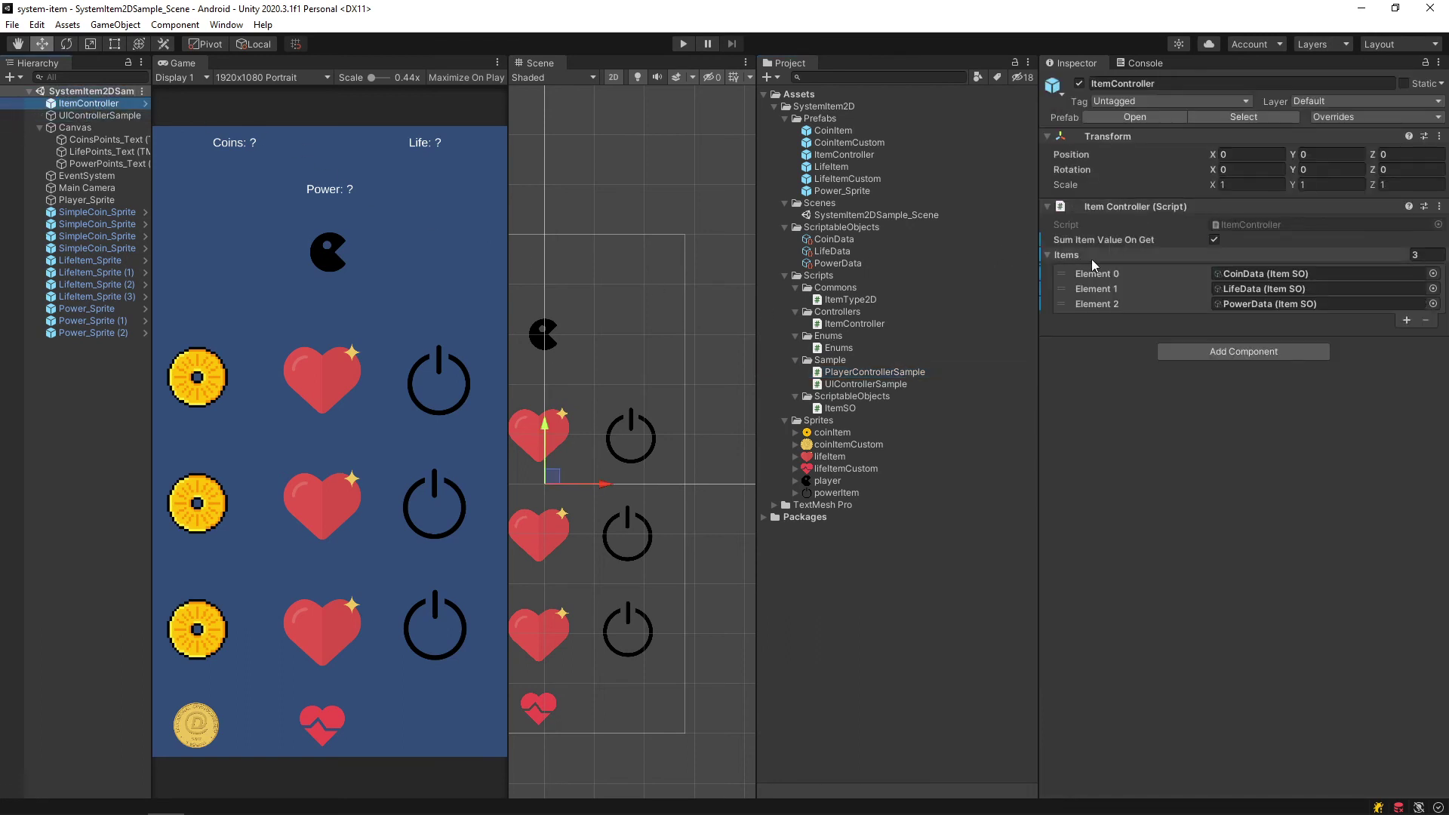
{"action": "left_click", "coordinate": [139, 117]}
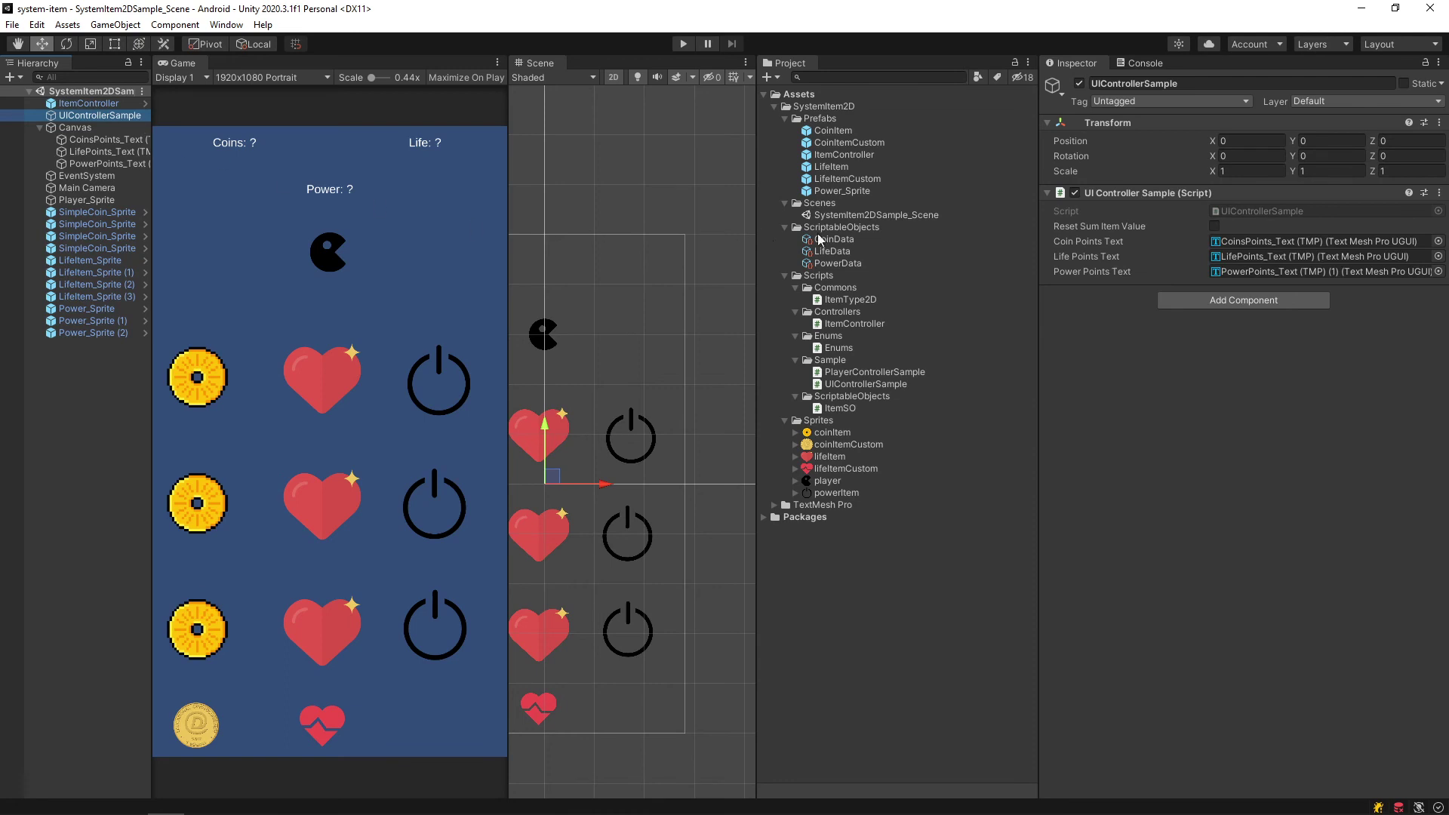
{"action": "left_click", "coordinate": [90, 163]}
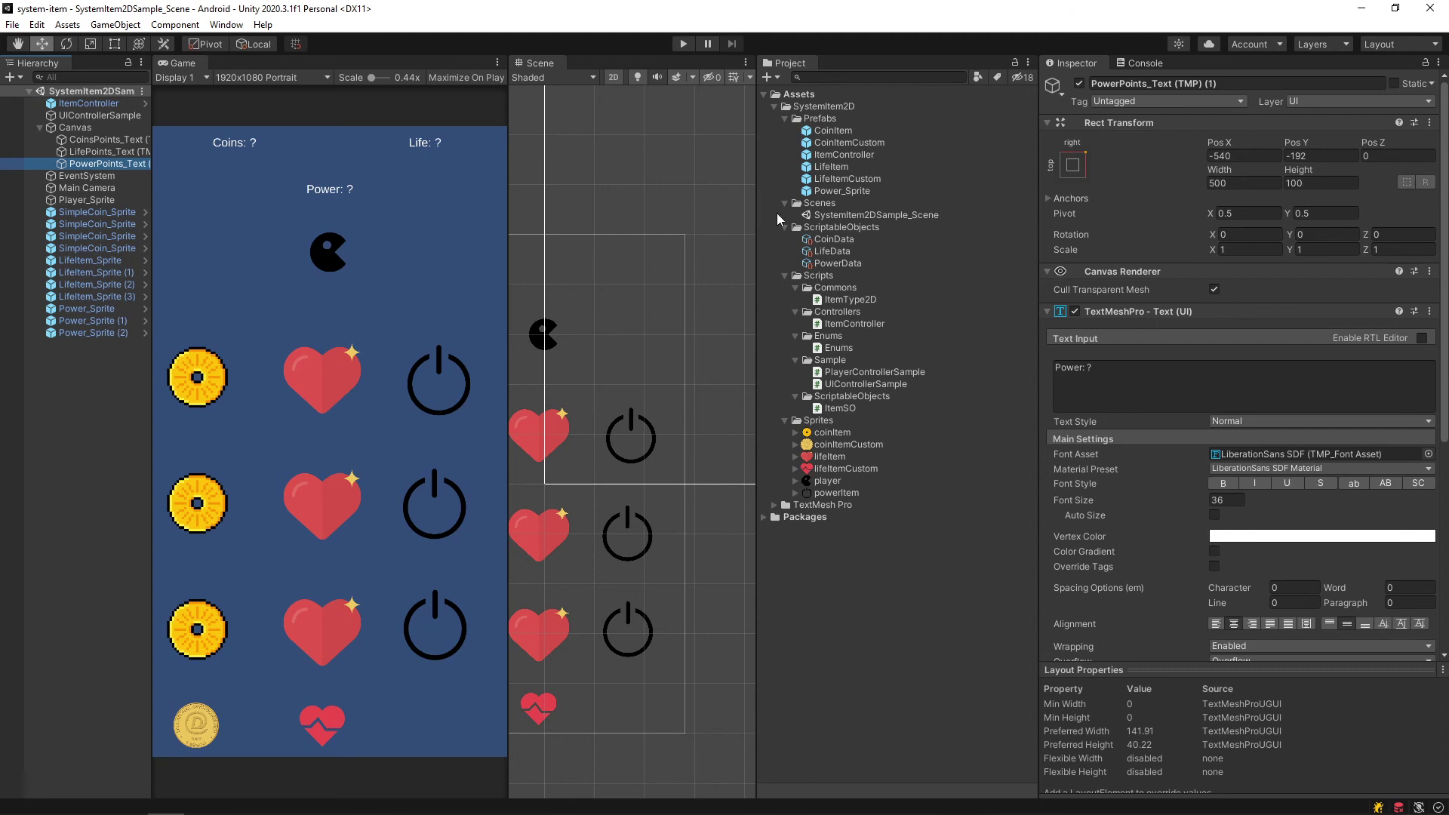
{"action": "middle_click_drag", "start_coordinate": [615, 483], "coordinate": [666, 432]}
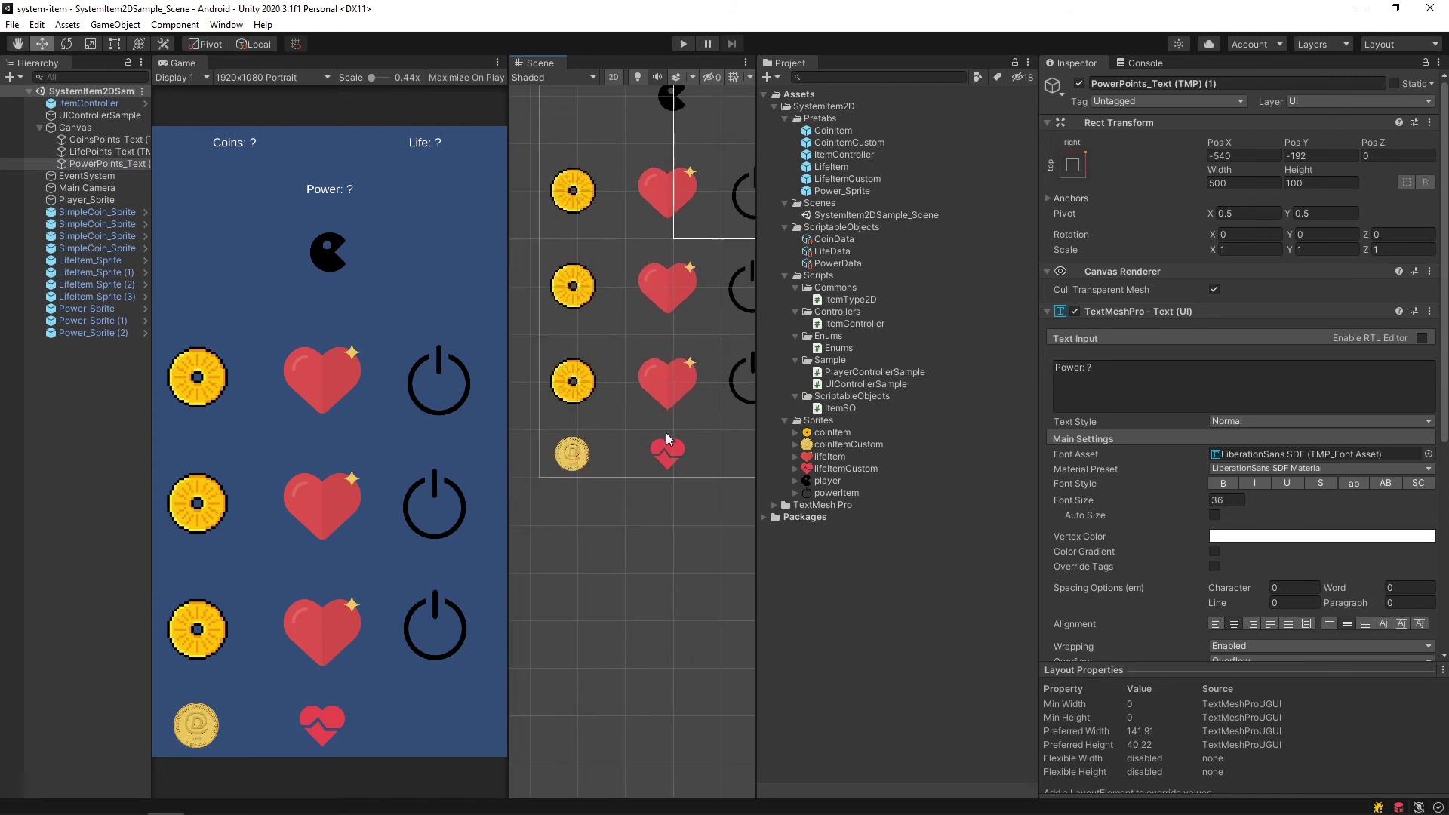
Enable a custom value on the Power_Sprite (2) item
{"action": "scroll", "coordinate": [666, 432], "scroll_direction": "down", "scroll_amount": 1}
{"action": "left_click", "coordinate": [577, 453]}
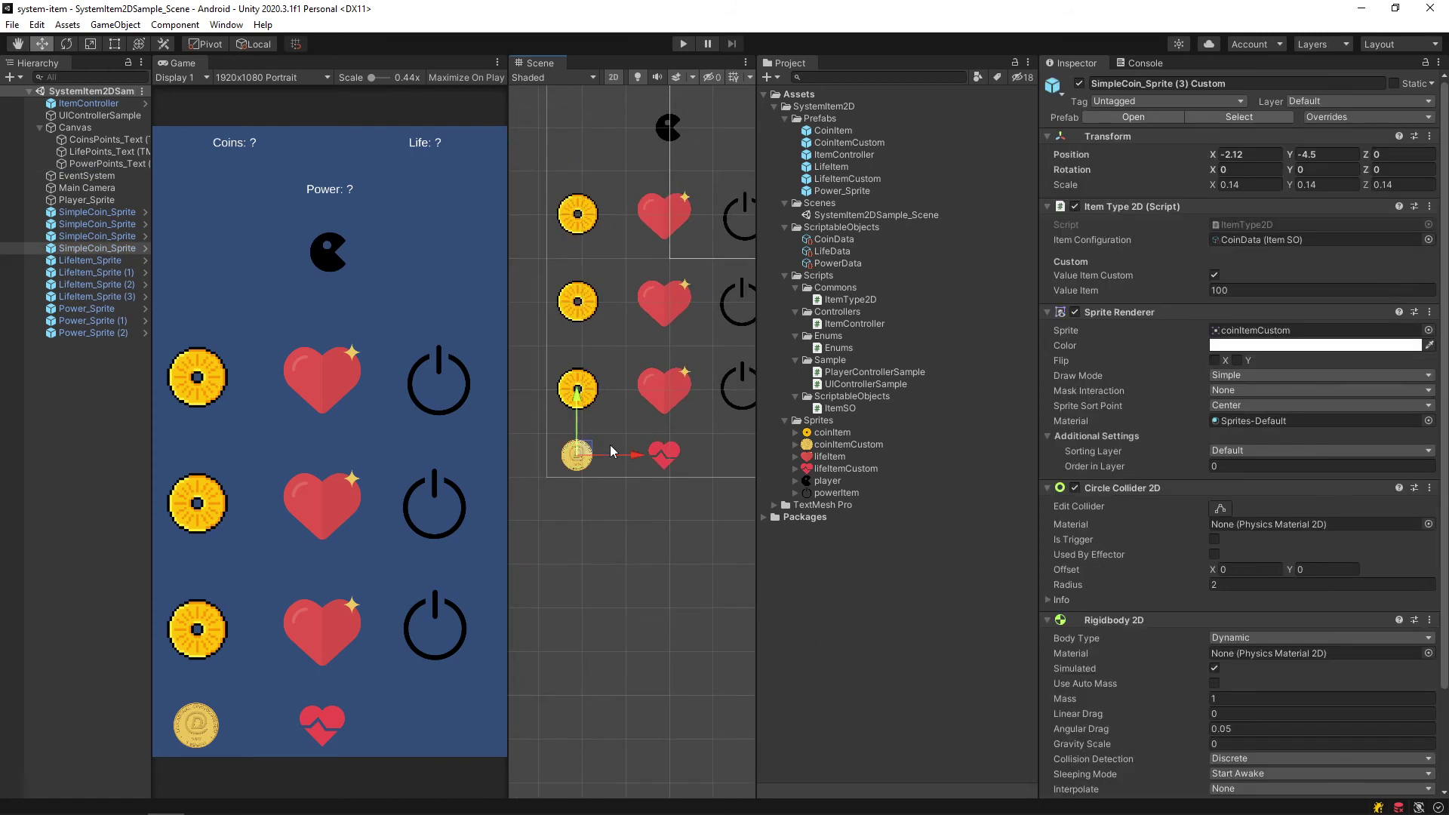
{"action": "left_click", "coordinate": [102, 333]}
{"action": "left_click", "coordinate": [1087, 301]}
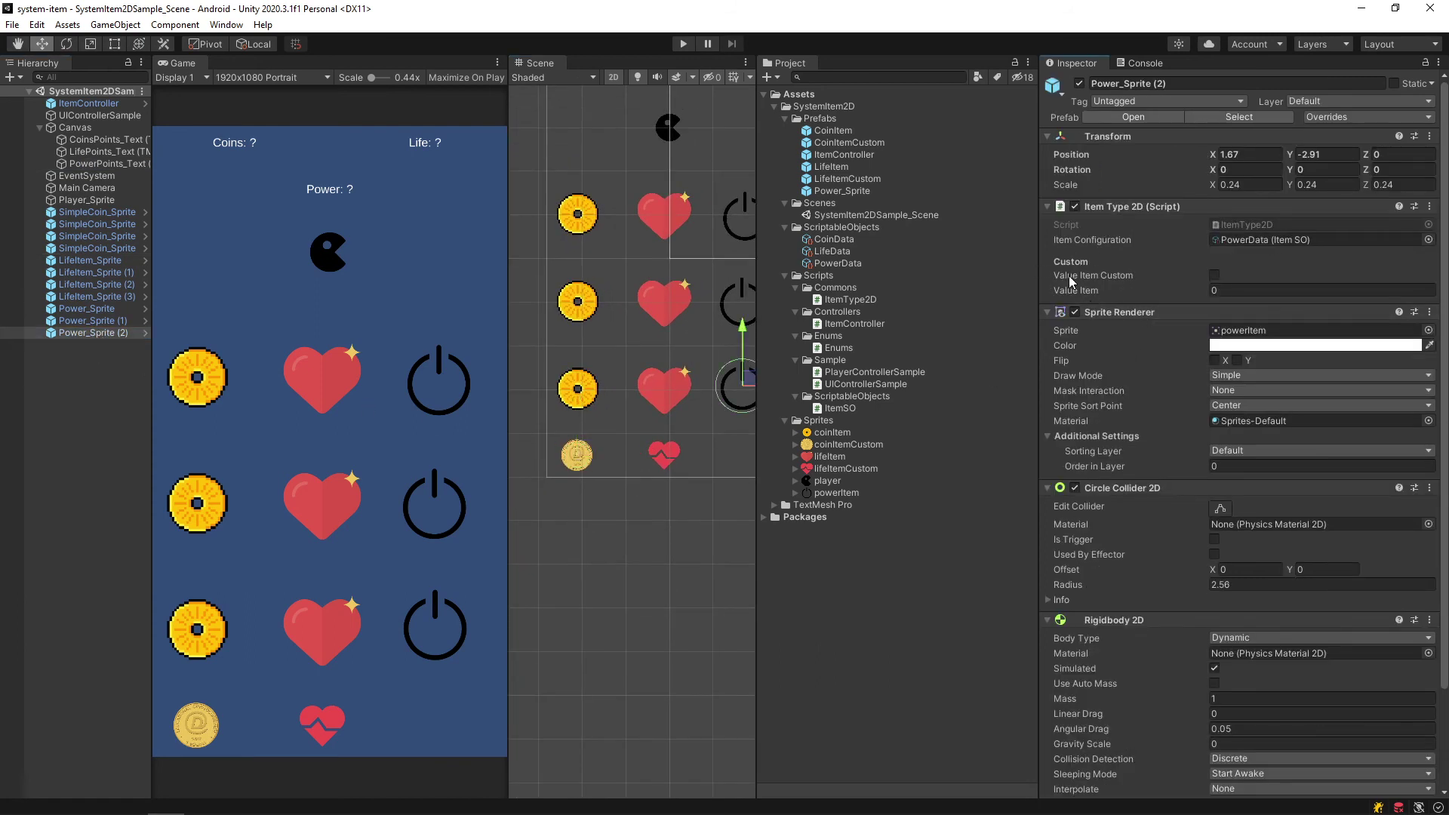
{"action": "left_click", "coordinate": [1214, 275]}
Select the custom coin and start a play test at Coins 0, Lifes 0, Powers 75
{"action": "scroll", "coordinate": [581, 482], "scroll_direction": "up", "scroll_amount": 3}
{"action": "left_click", "coordinate": [594, 454]}
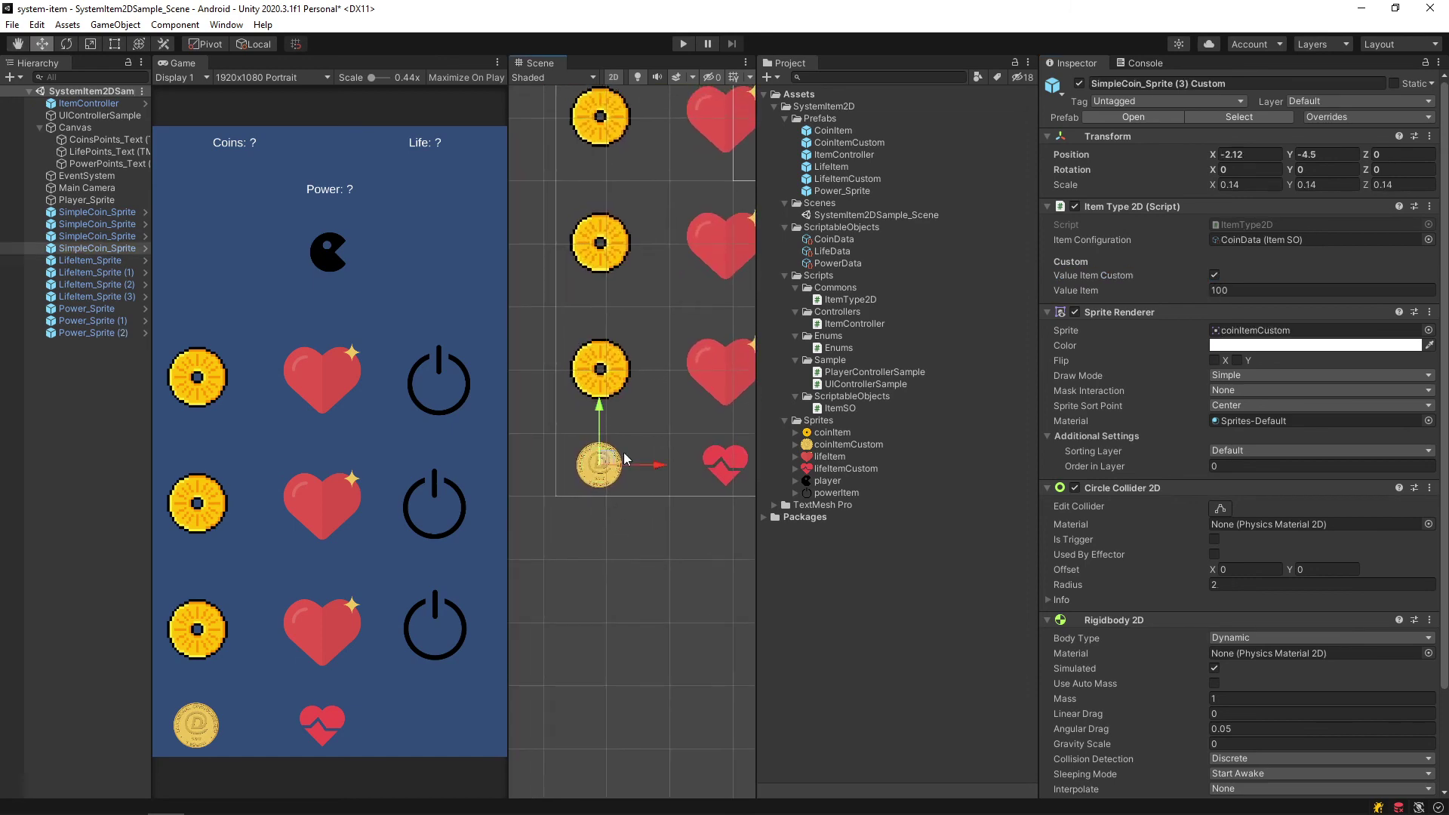
{"action": "left_click", "coordinate": [672, 48]}
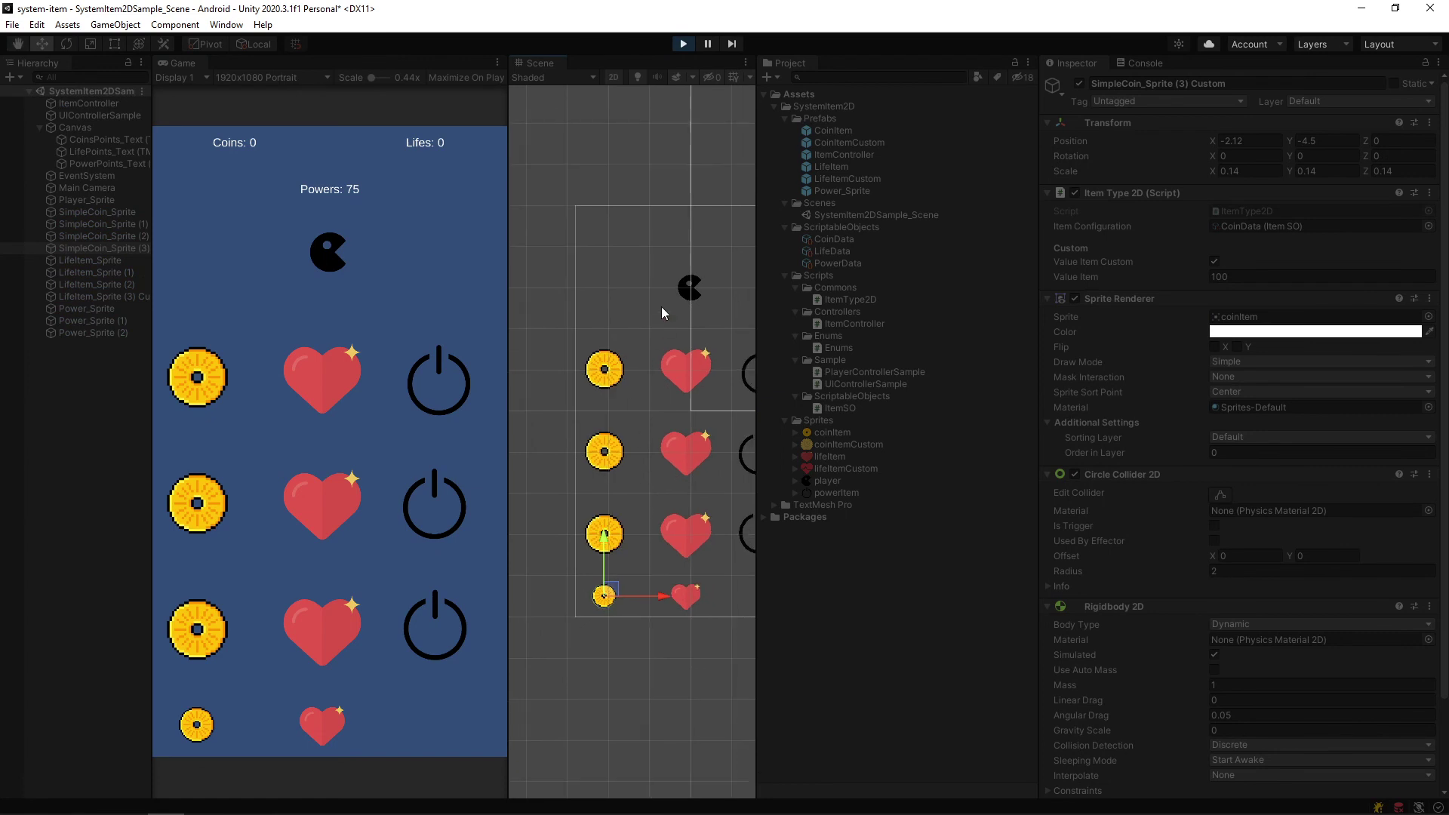
Drag Player_Sprite down over the coins until Coins reads 130, then stop play
{"action": "left_click", "coordinate": [682, 290]}
{"action": "mouse_move", "coordinate": [685, 293]}
{"action": "left_mouse_down"}
{"action": "mouse_move", "coordinate": [631, 338]}
{"action": "mouse_move", "coordinate": [598, 512]}
{"action": "left_mouse_up"}
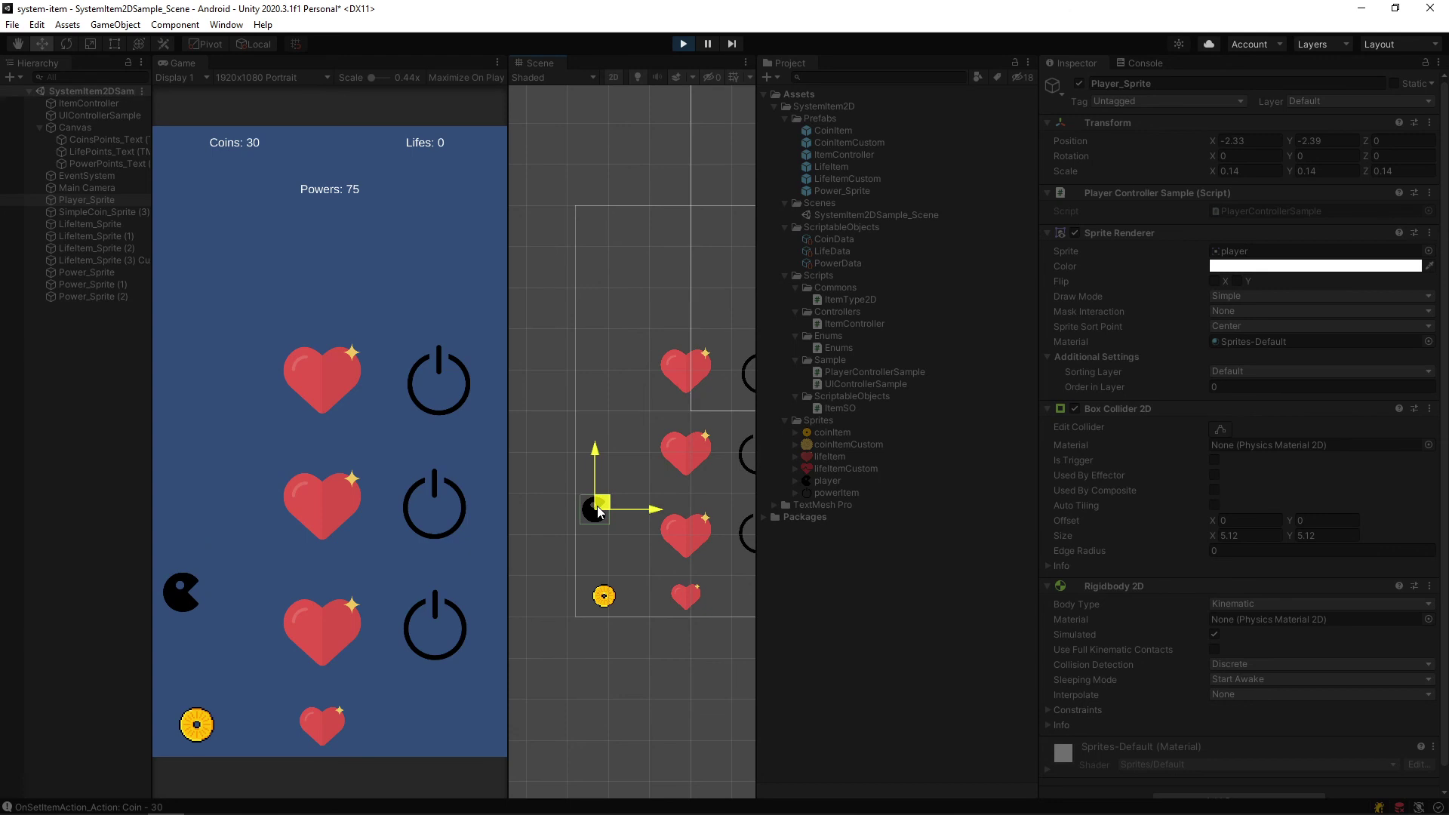
{"action": "left_click_drag", "start_coordinate": [598, 513], "coordinate": [604, 573]}
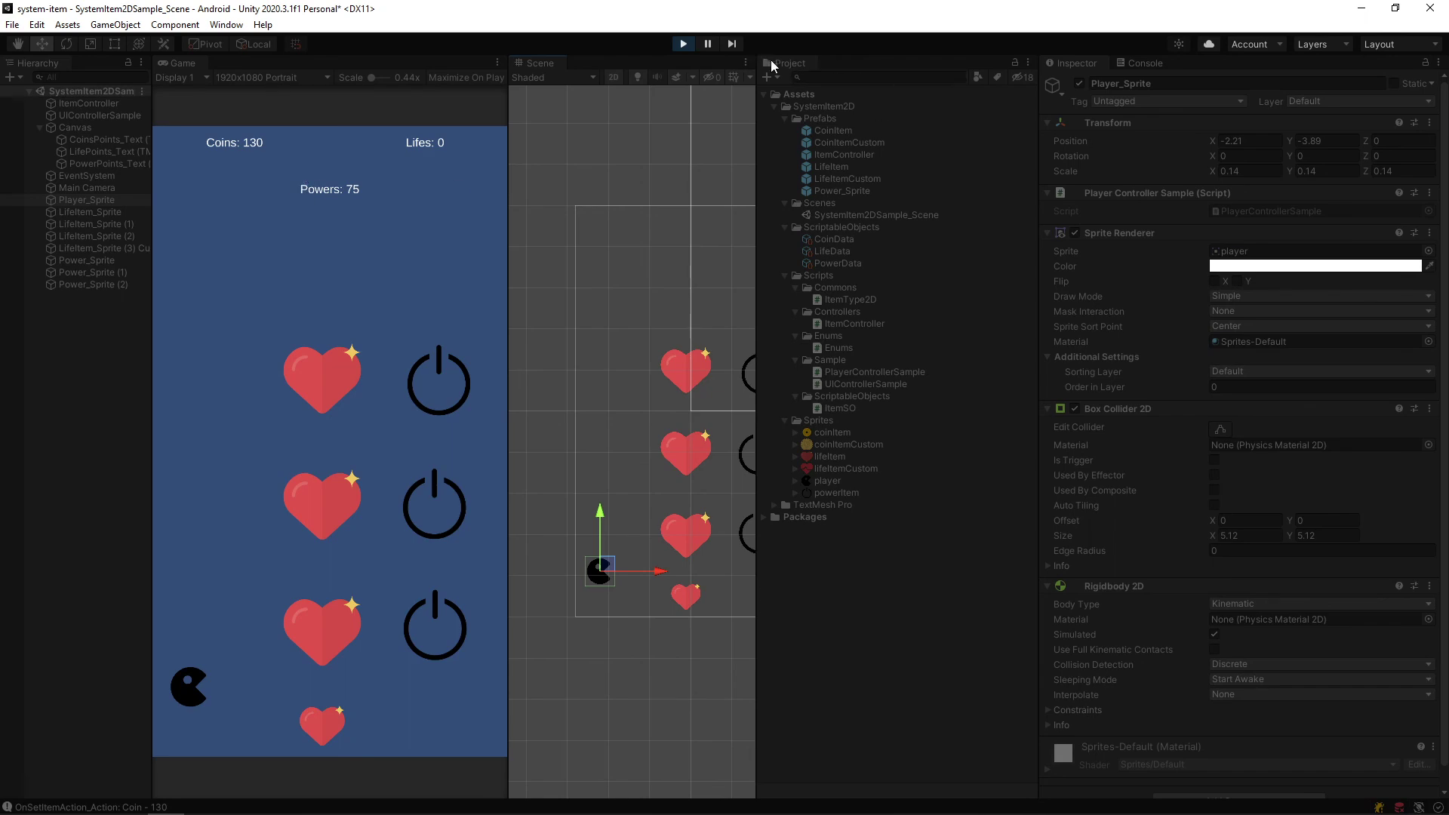
{"action": "left_click", "coordinate": [683, 44]}
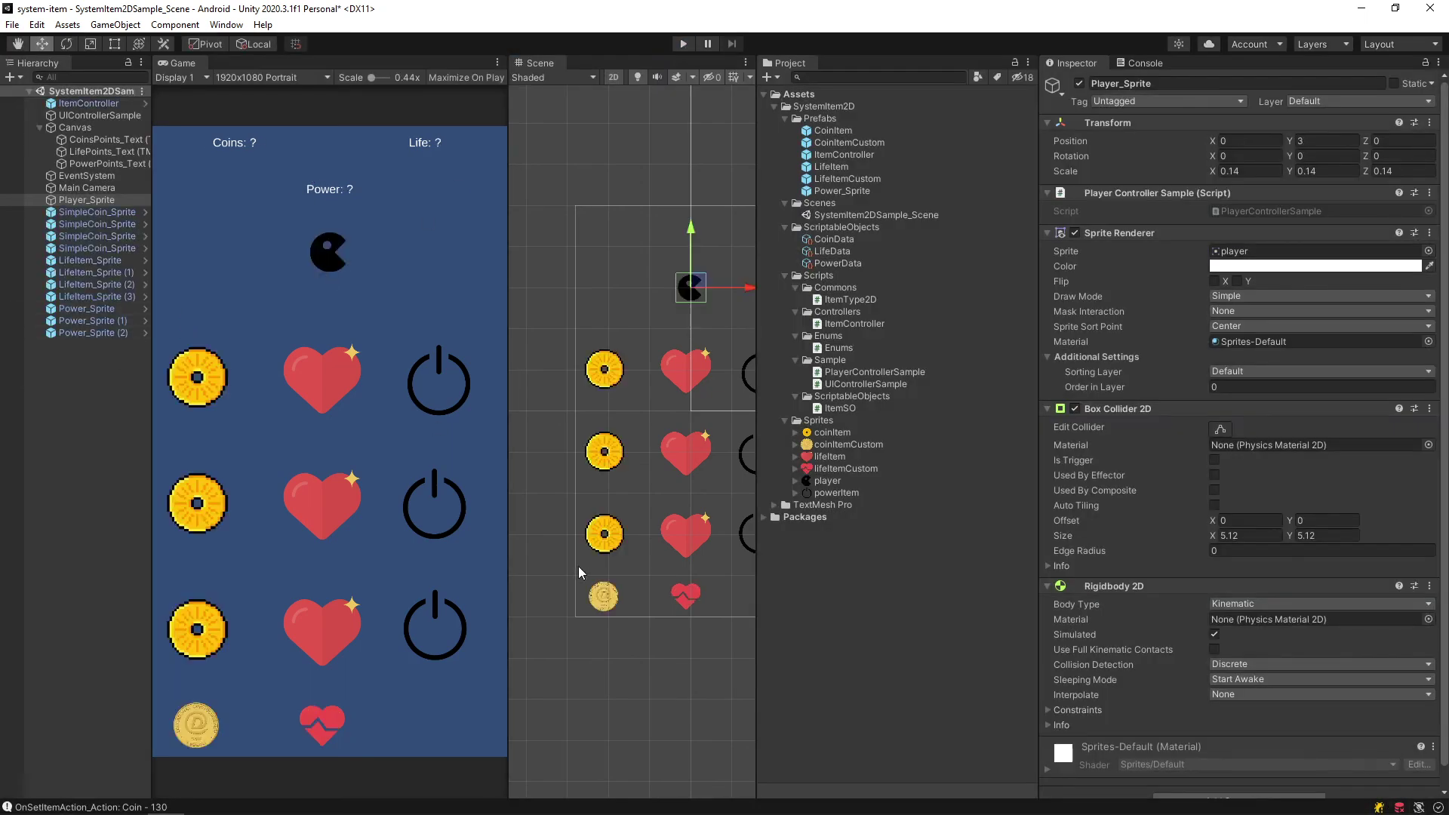
{"action": "left_click", "coordinate": [601, 604]}
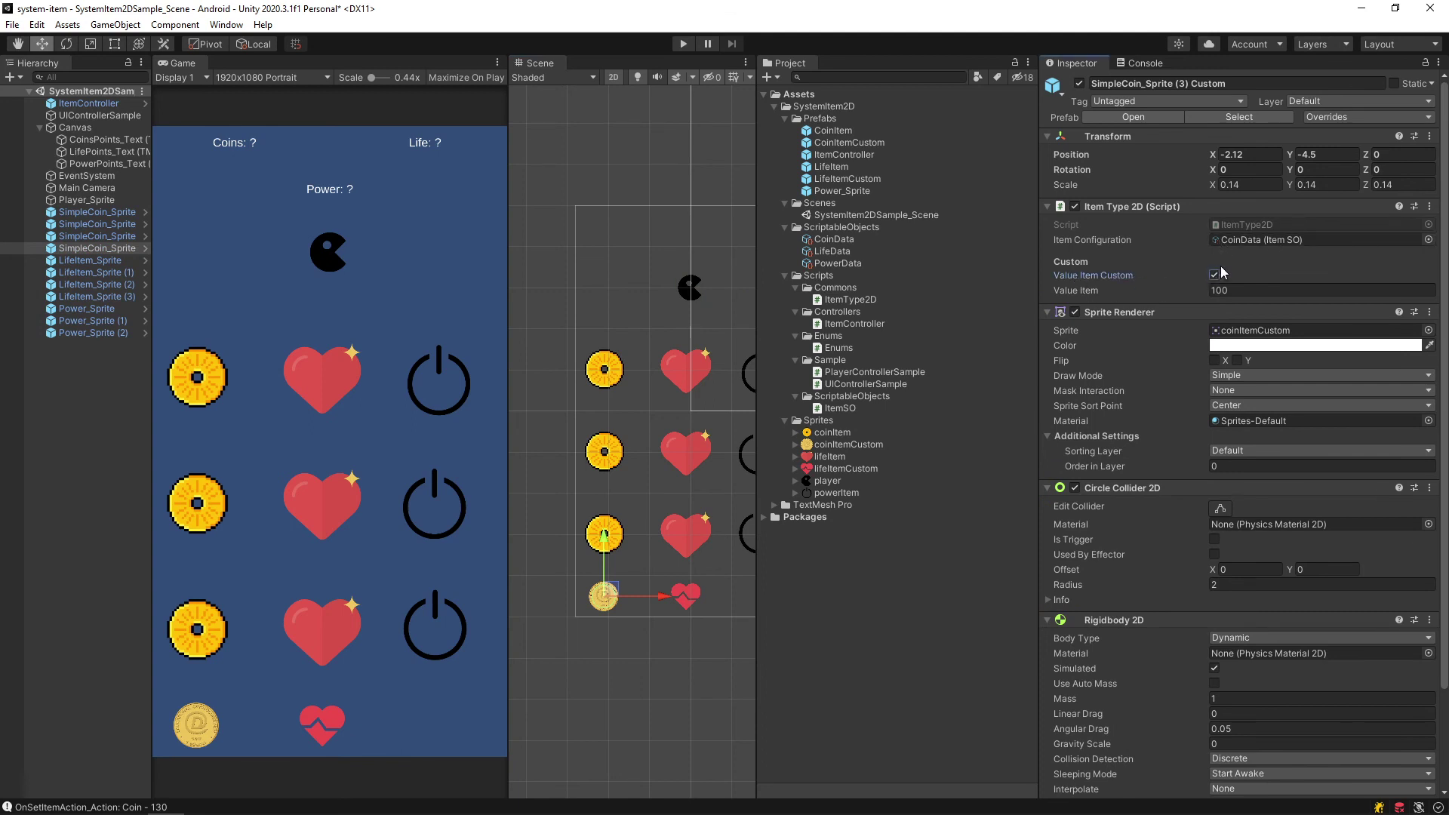
{"action": "left_click", "coordinate": [1213, 290]}
{"action": "scroll", "coordinate": [564, 538], "scroll_direction": "down", "scroll_amount": 3}
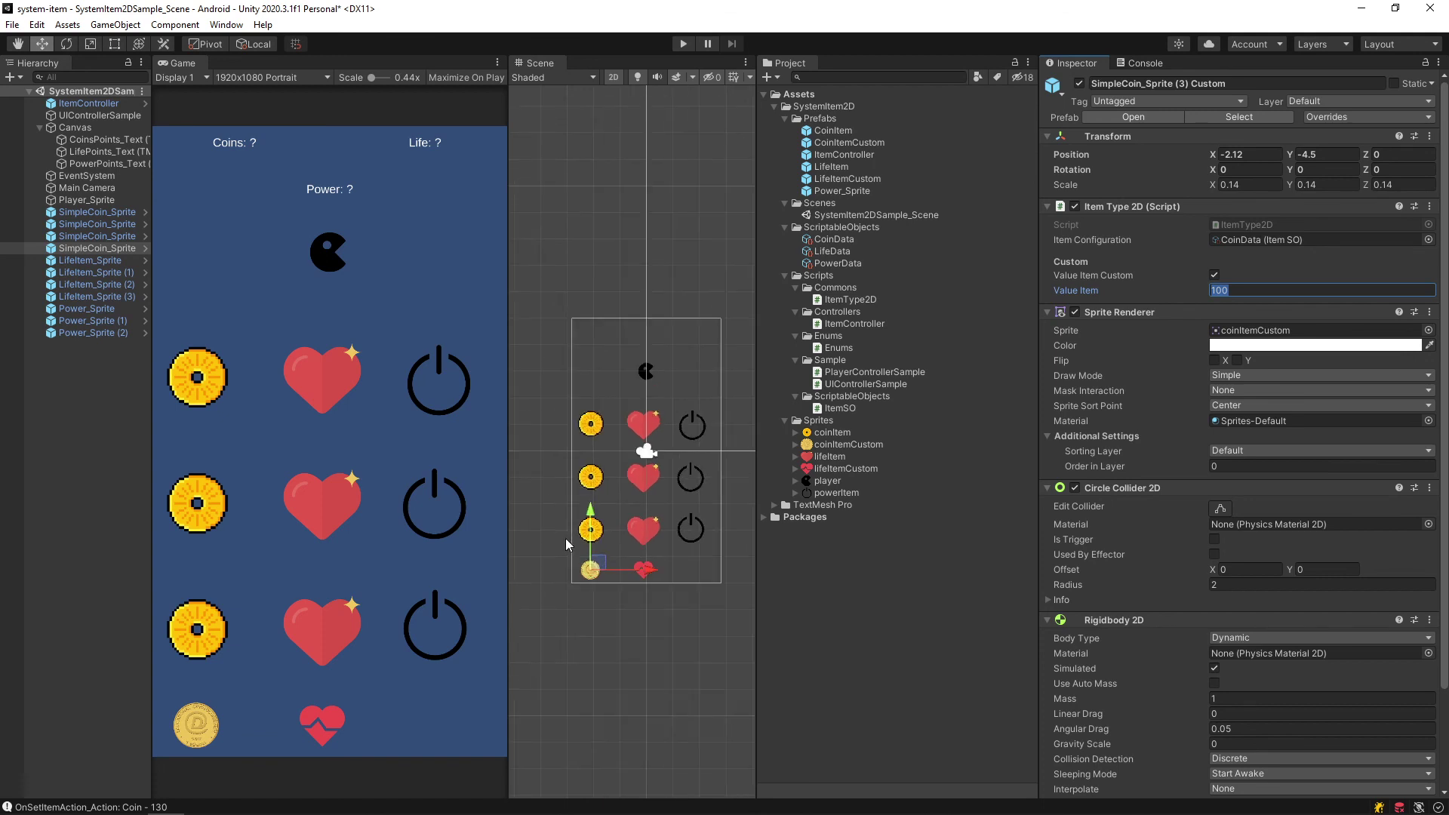
{"action": "scroll", "coordinate": [573, 509], "scroll_direction": "down", "scroll_amount": 2}
{"action": "middle_click_drag", "start_coordinate": [573, 509], "coordinate": [557, 532]}
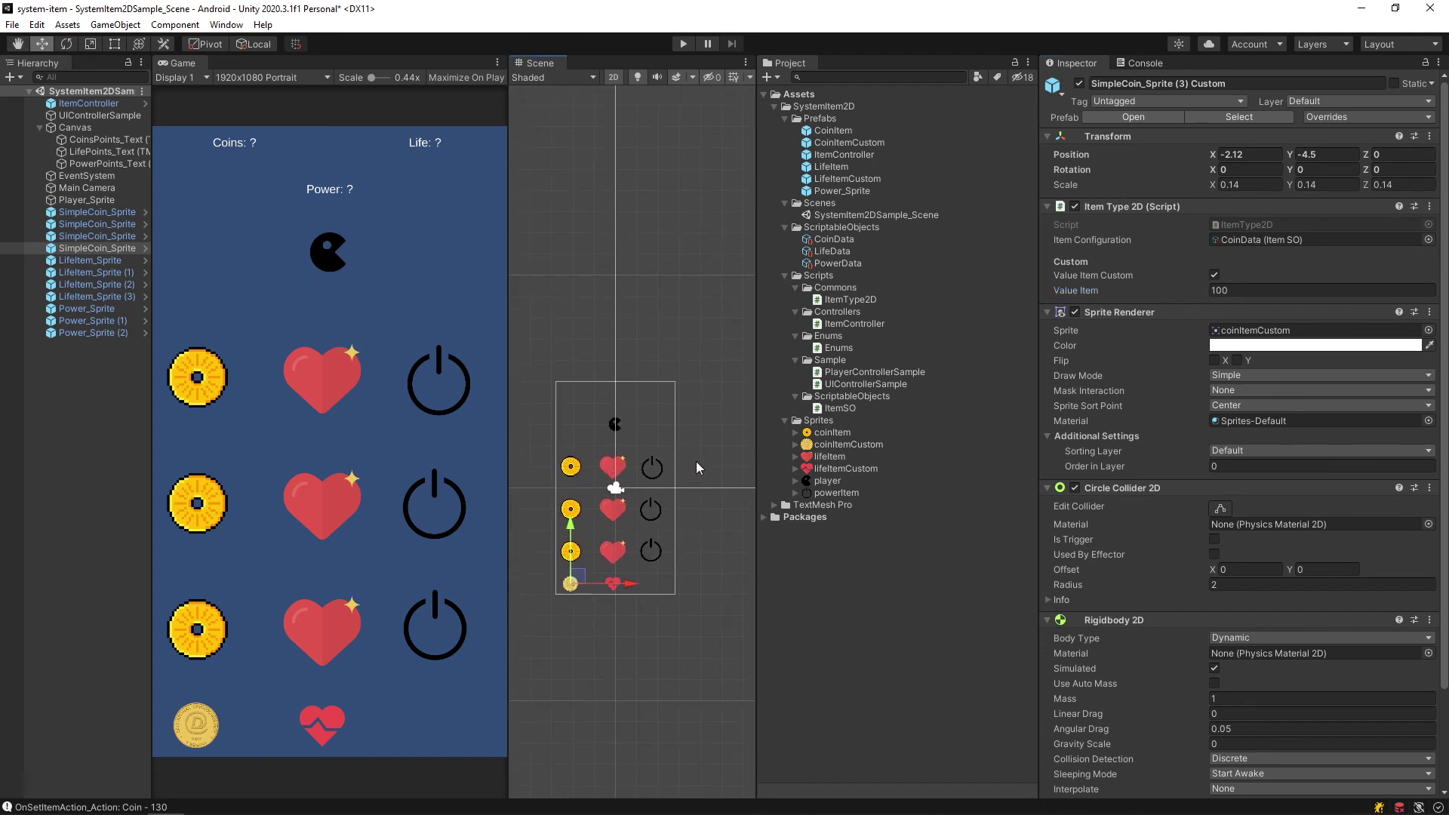
{"action": "scroll", "coordinate": [696, 461], "scroll_direction": "up", "scroll_amount": 3}
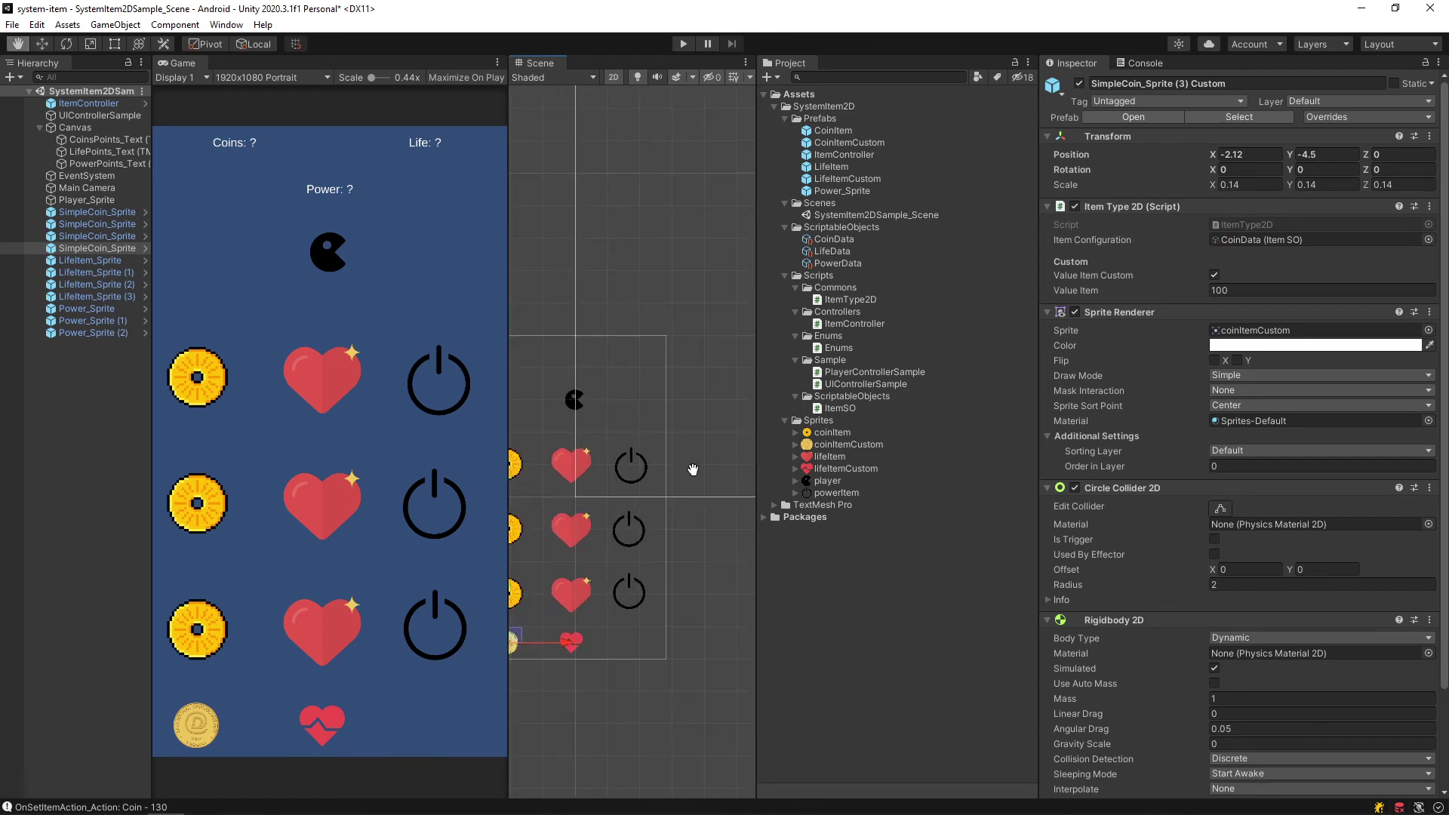
{"action": "middle_click_drag", "start_coordinate": [693, 469], "coordinate": [696, 428]}
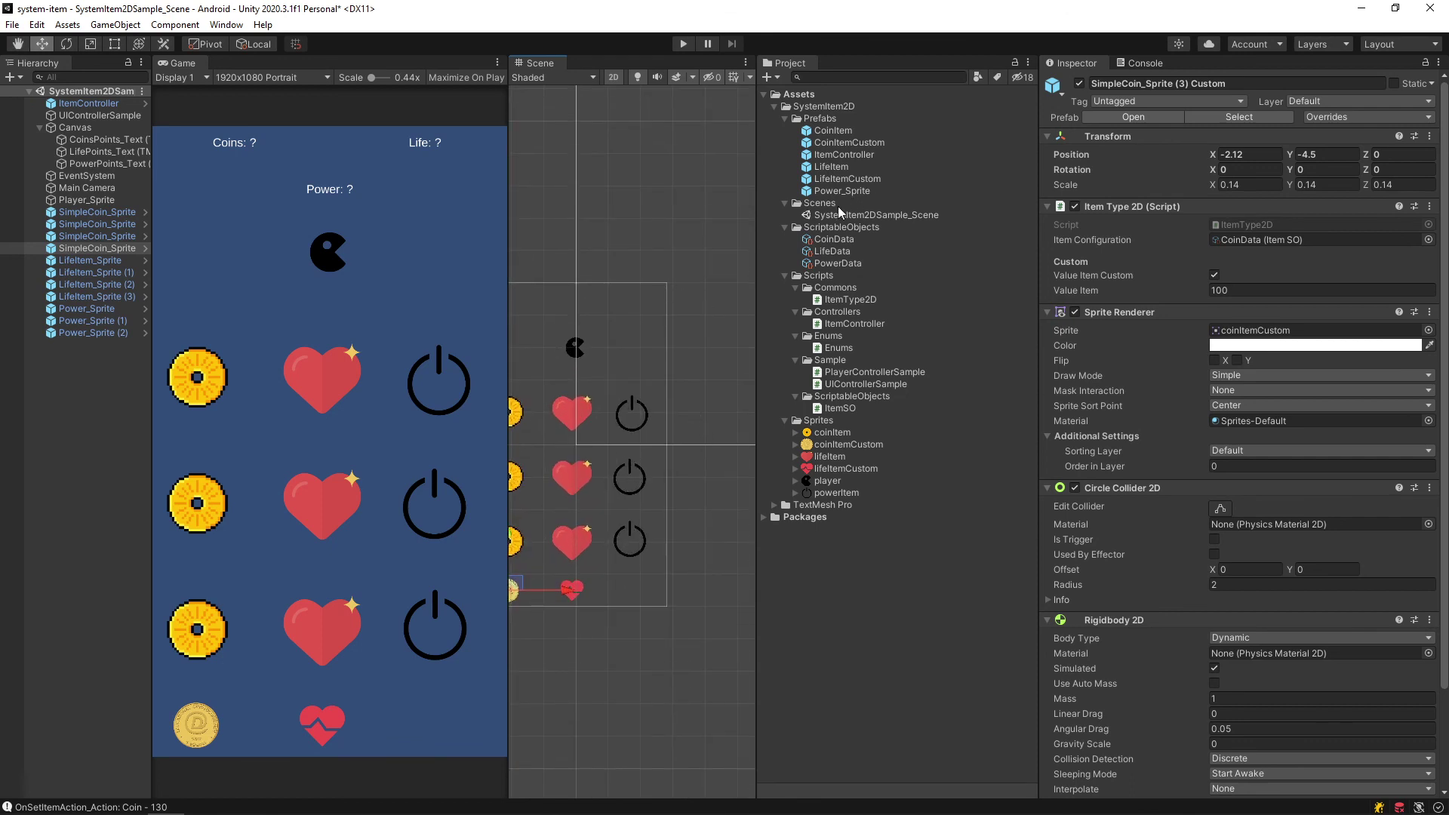
{"action": "left_click", "coordinate": [828, 265]}
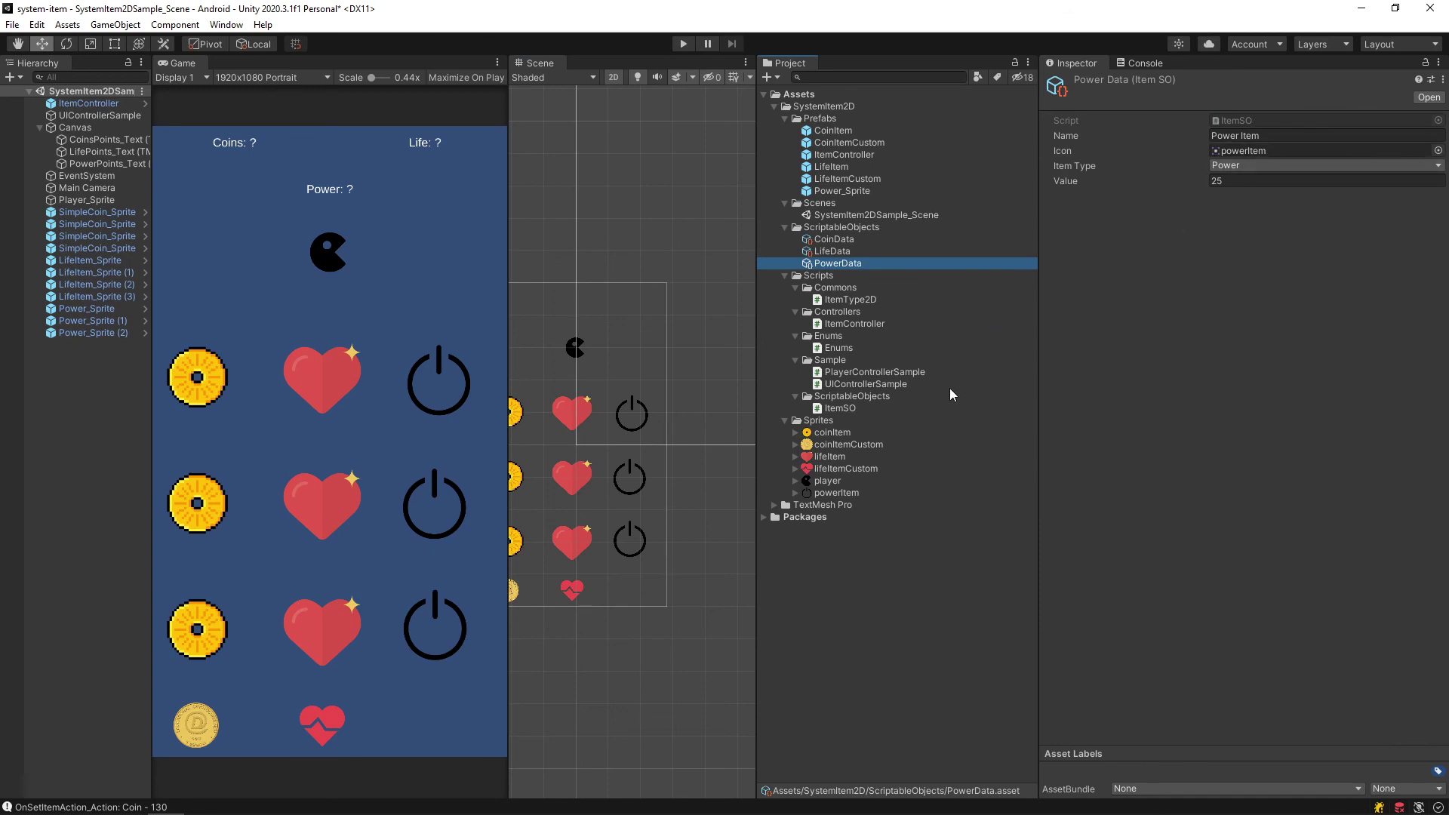
{"action": "scroll", "coordinate": [664, 513], "scroll_direction": "down", "scroll_amount": 1}
{"action": "scroll", "coordinate": [651, 507], "scroll_direction": "down", "scroll_amount": 1}
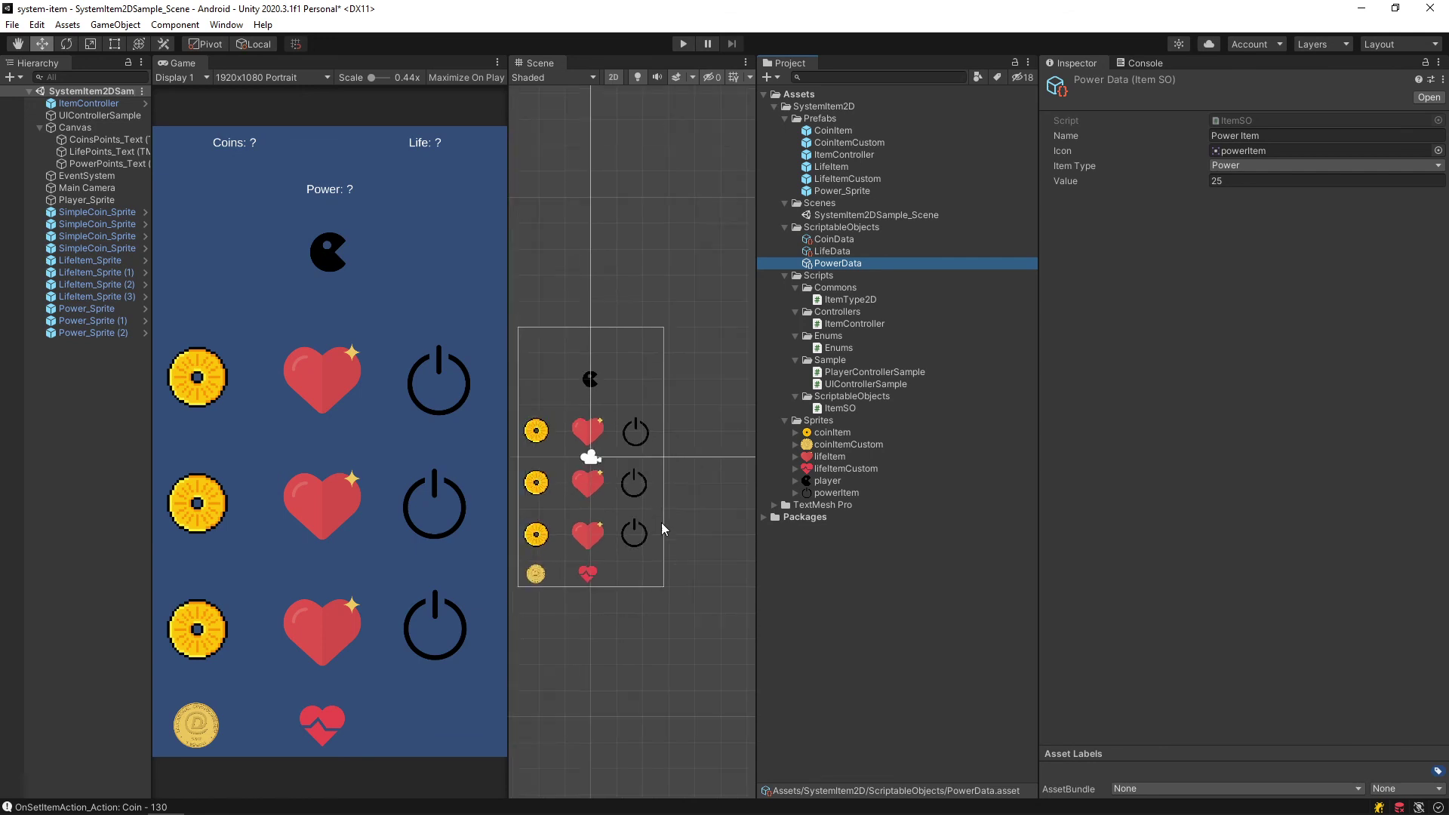
{"action": "middle_click_drag", "start_coordinate": [661, 522], "coordinate": [609, 463]}
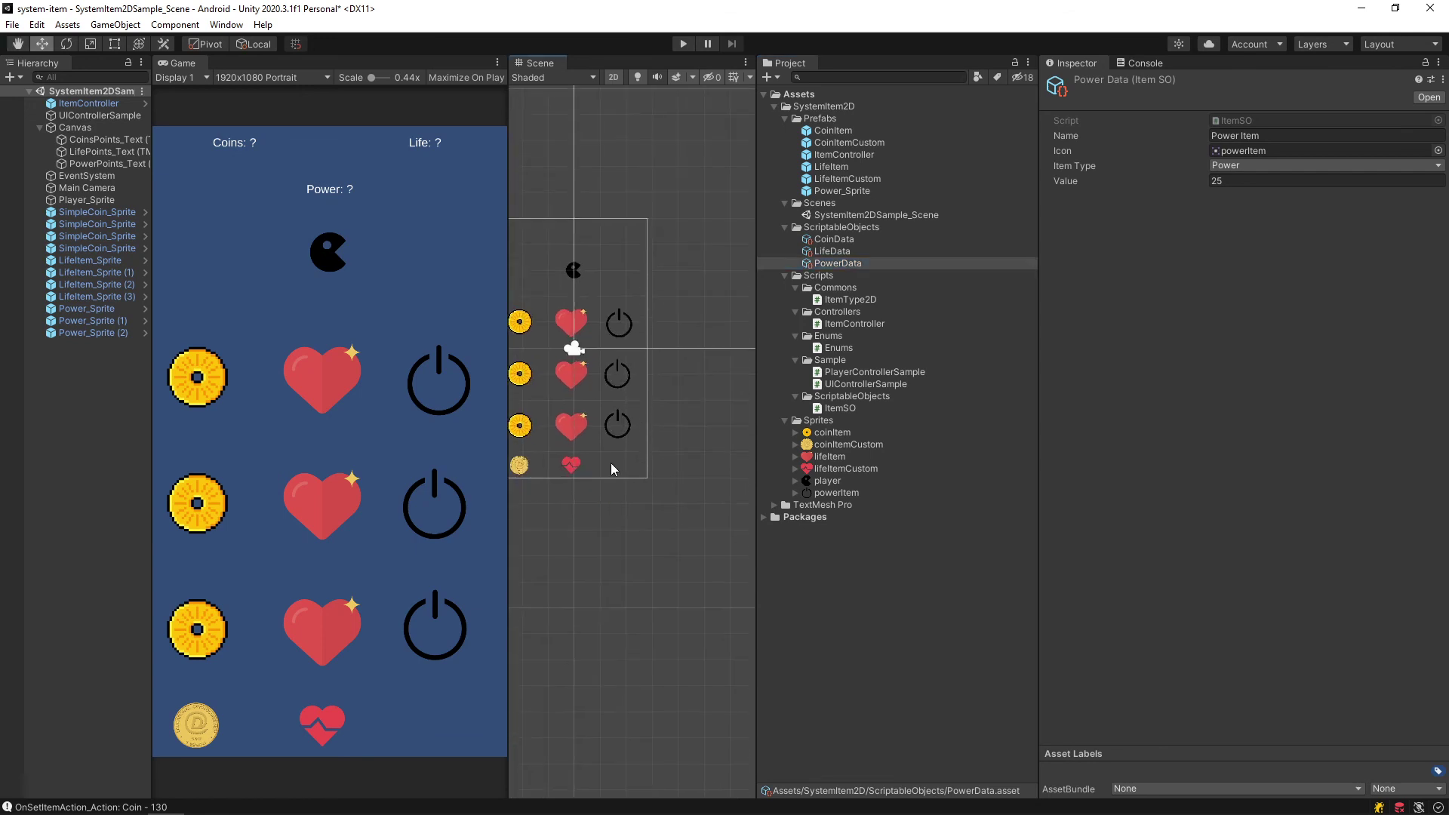
Duplicate Power_Sprite (2) into the bottom row and shrink the copy to about 0.09 scale
{"action": "left_click", "coordinate": [613, 424]}
{"action": "scroll", "coordinate": [627, 428], "scroll_direction": "up", "scroll_amount": 1}
{"action": "scroll", "coordinate": [633, 435], "scroll_direction": "up", "scroll_amount": 1}
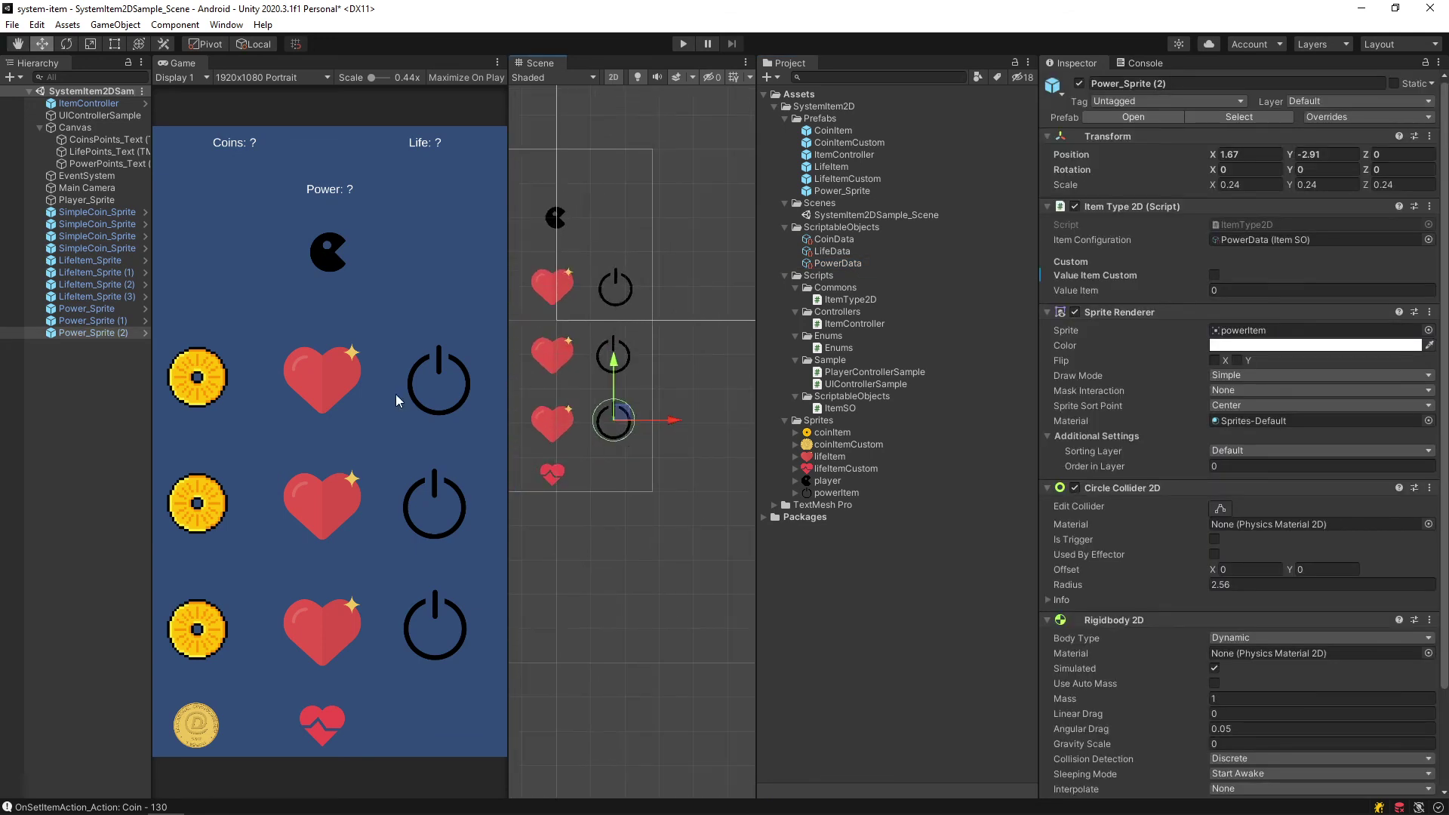
{"action": "key", "text": "ctrl+d"}
{"action": "left_click_drag", "start_coordinate": [626, 415], "coordinate": [626, 463]}
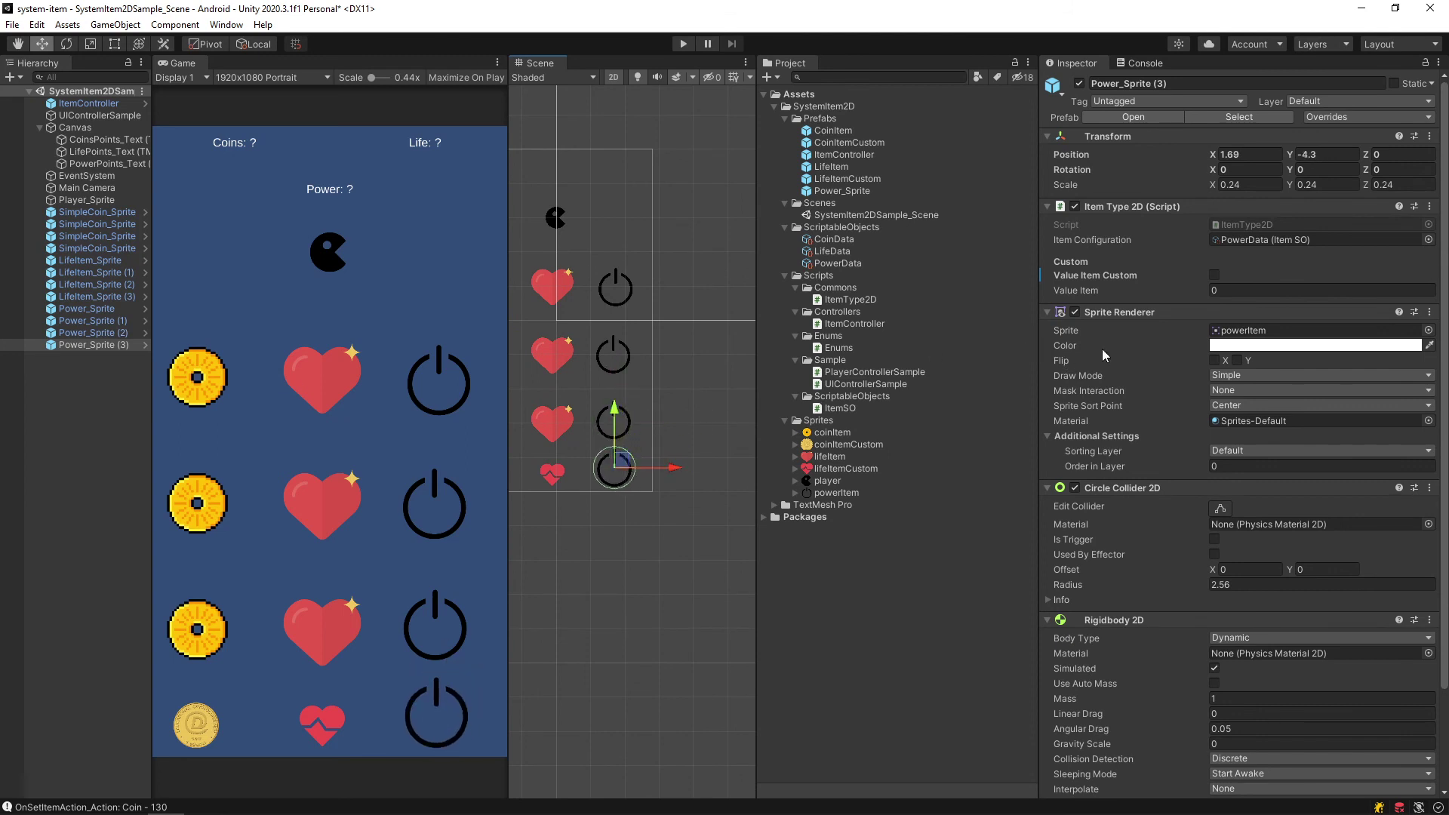
{"action": "key", "text": "r"}
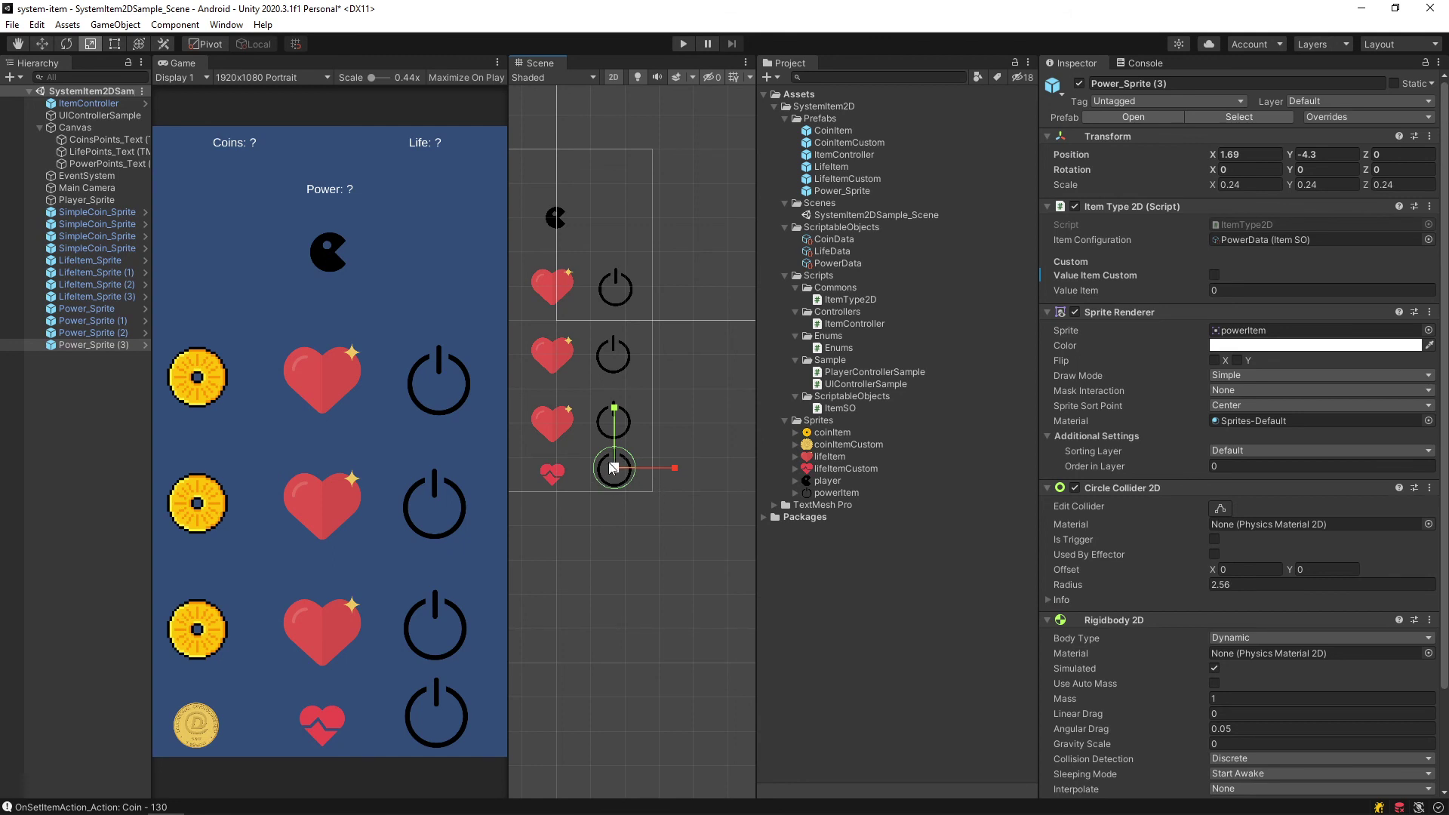
{"action": "left_click_drag", "start_coordinate": [613, 468], "coordinate": [582, 486]}
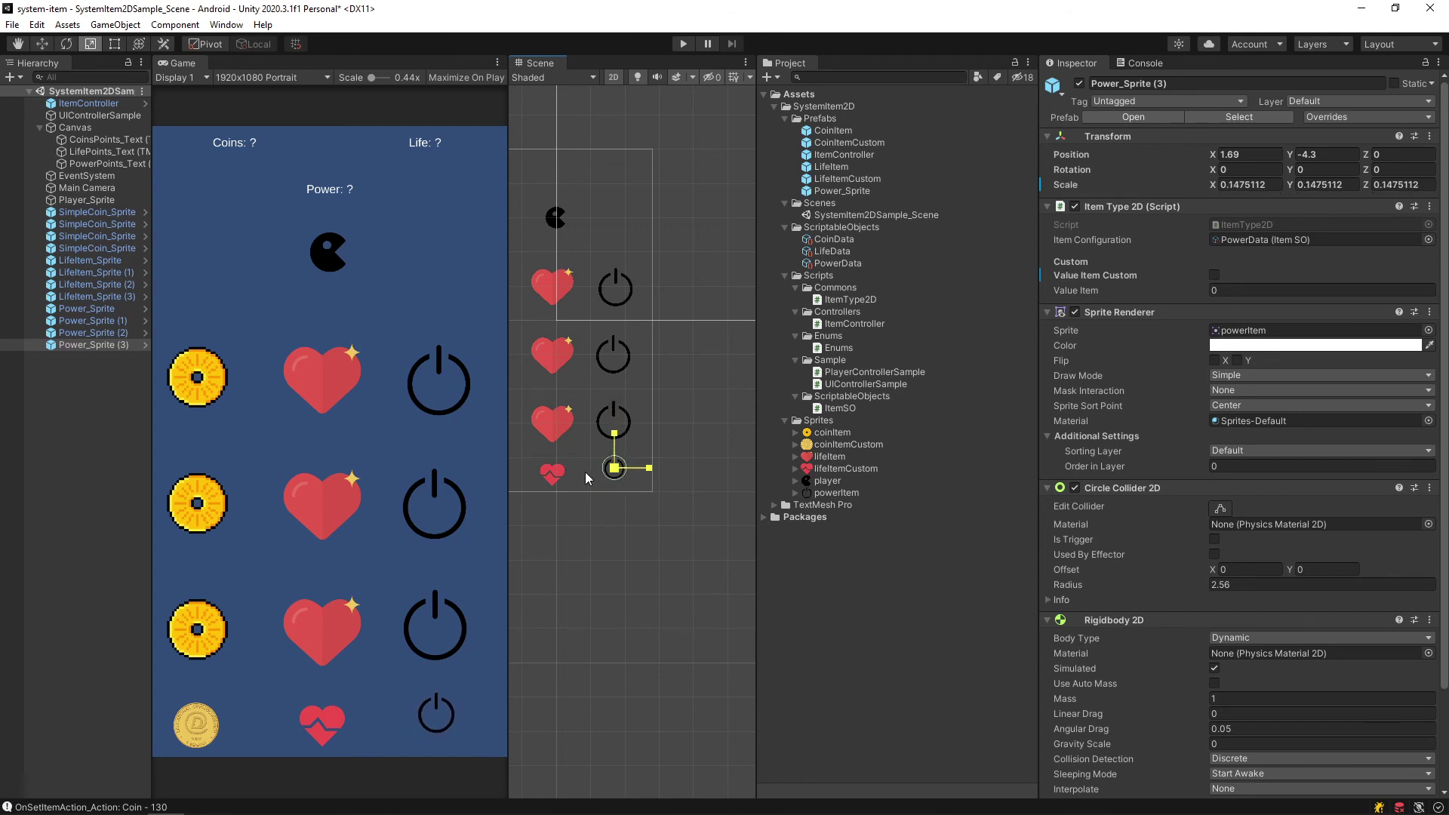
Check that Power_Sprite (3) uses the PowerData asset valued at 25
{"action": "left_click", "coordinate": [66, 356]}
{"action": "left_click", "coordinate": [101, 346]}
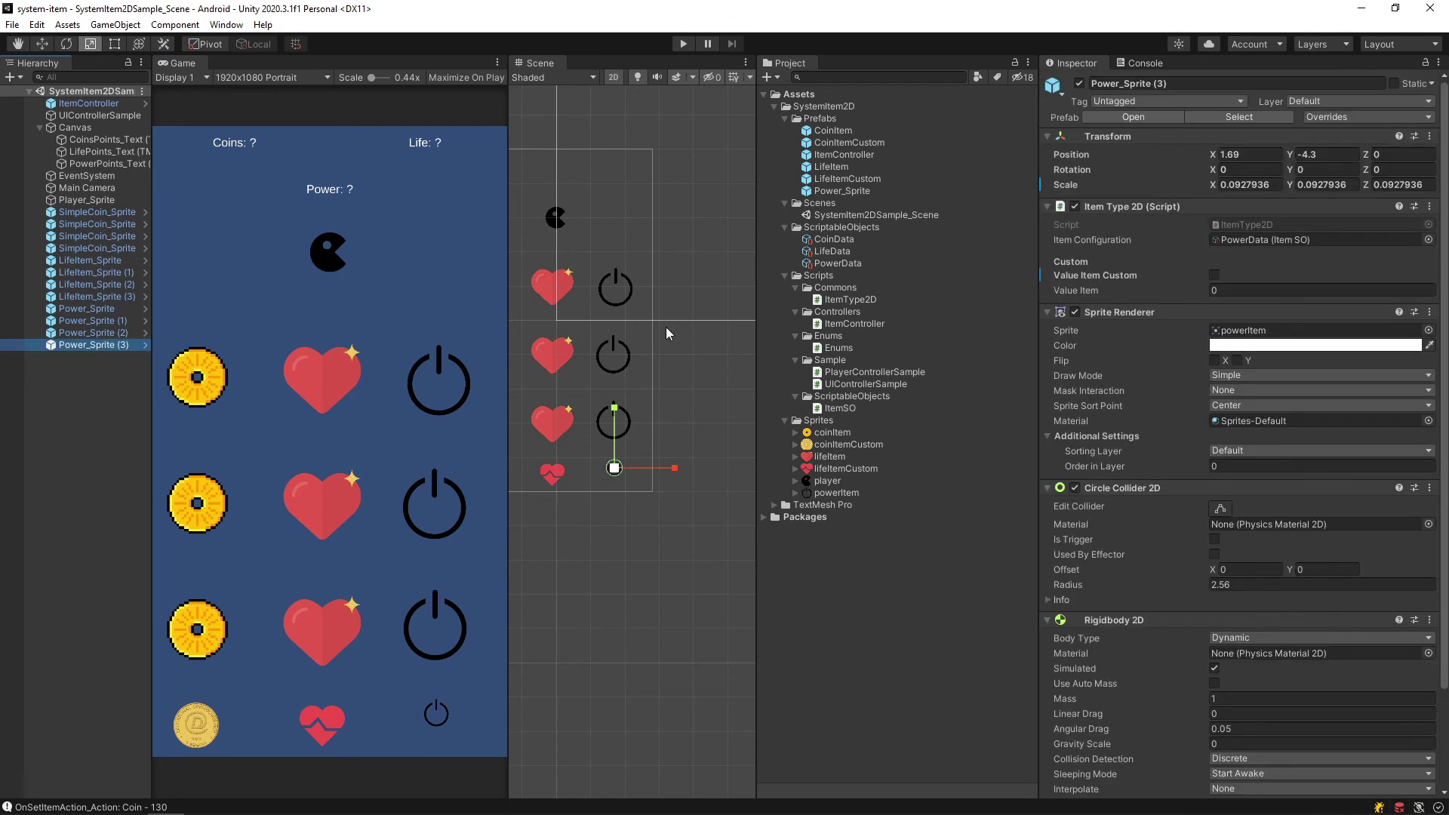
{"action": "left_click", "coordinate": [1270, 240]}
{"action": "left_click", "coordinate": [845, 264]}
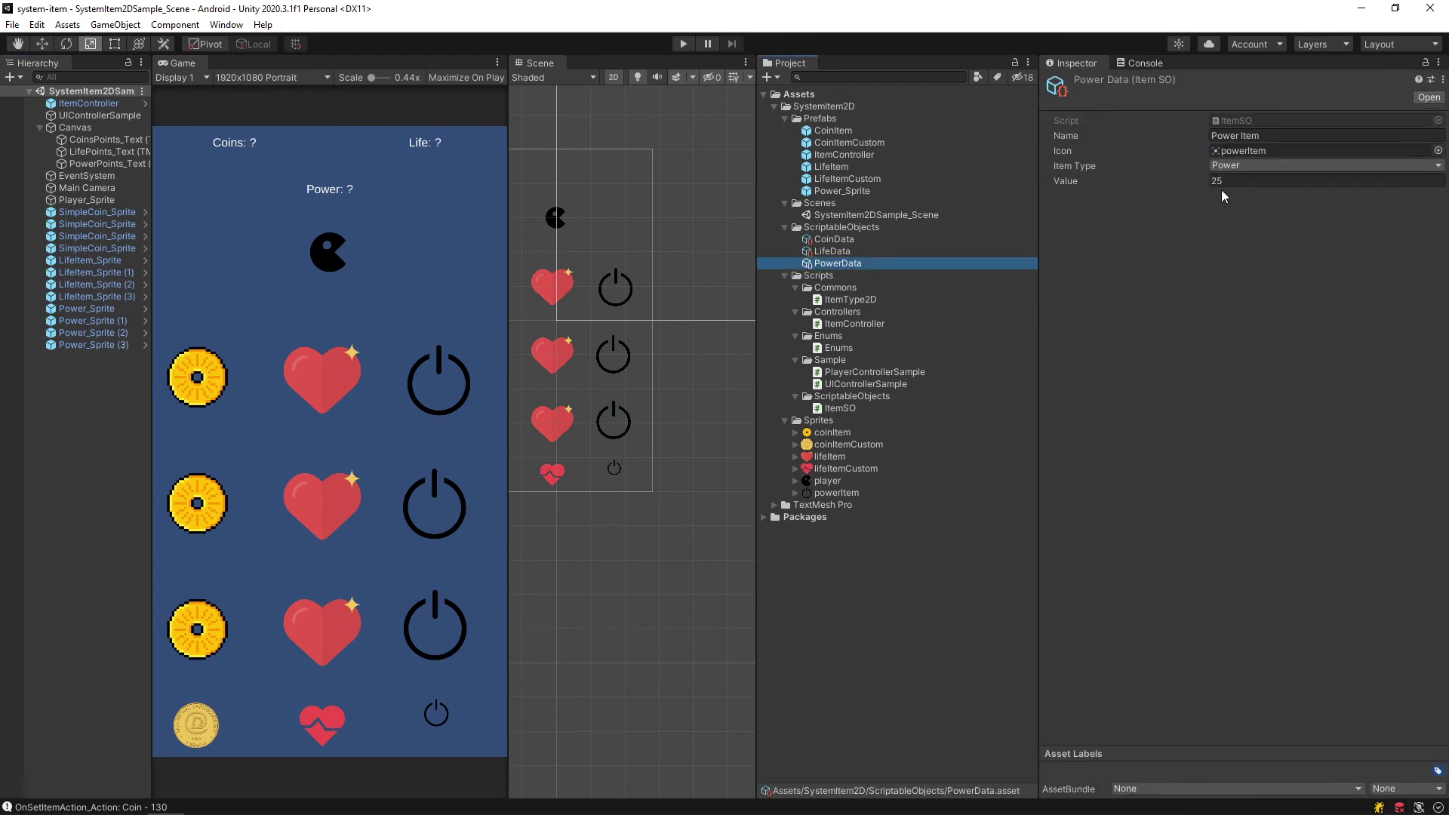
Turn on Value Item Custom for Power_Sprite (3), set it to 200, and play
{"action": "left_click", "coordinate": [90, 345]}
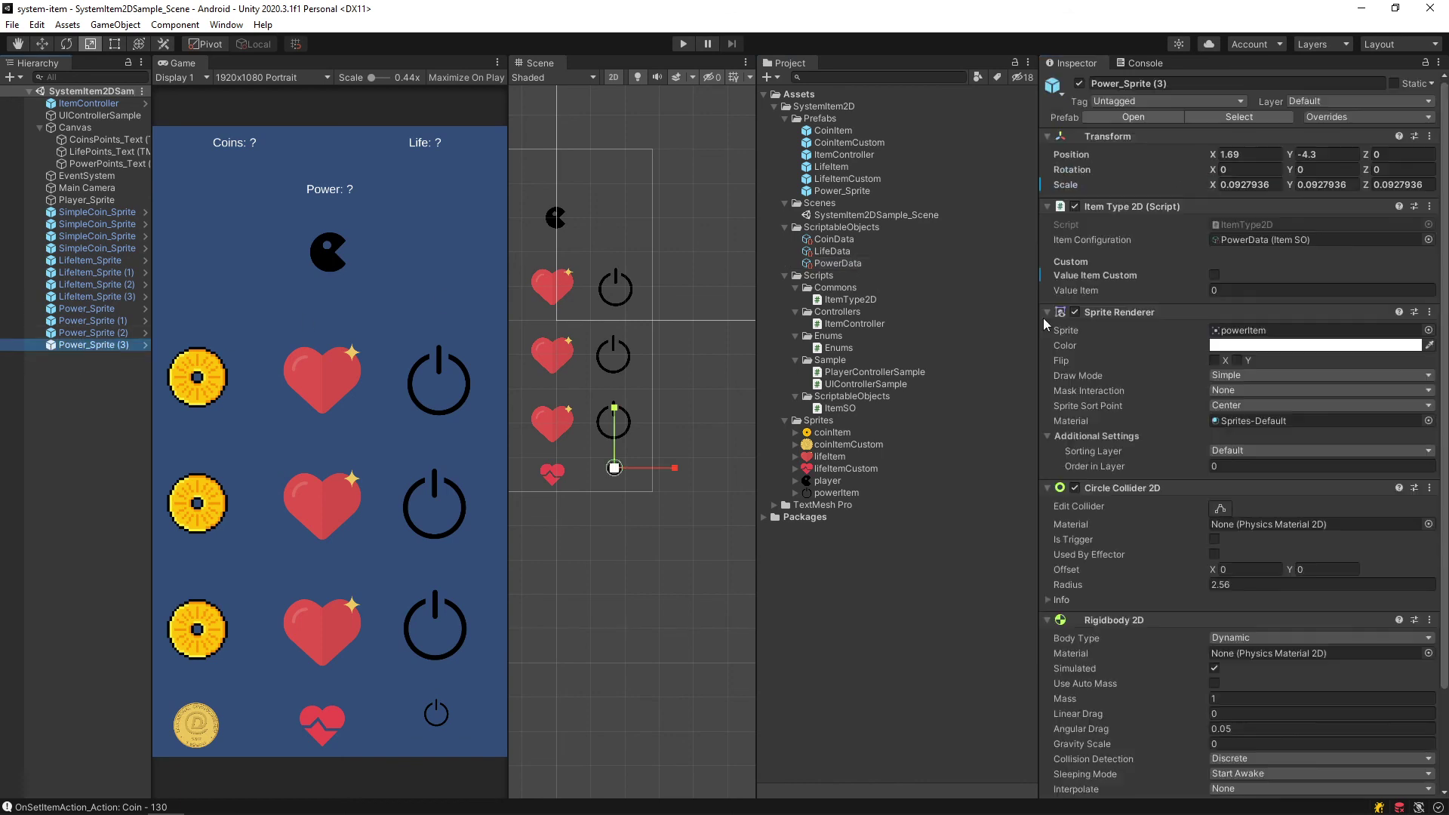
{"action": "left_click", "coordinate": [1245, 290]}
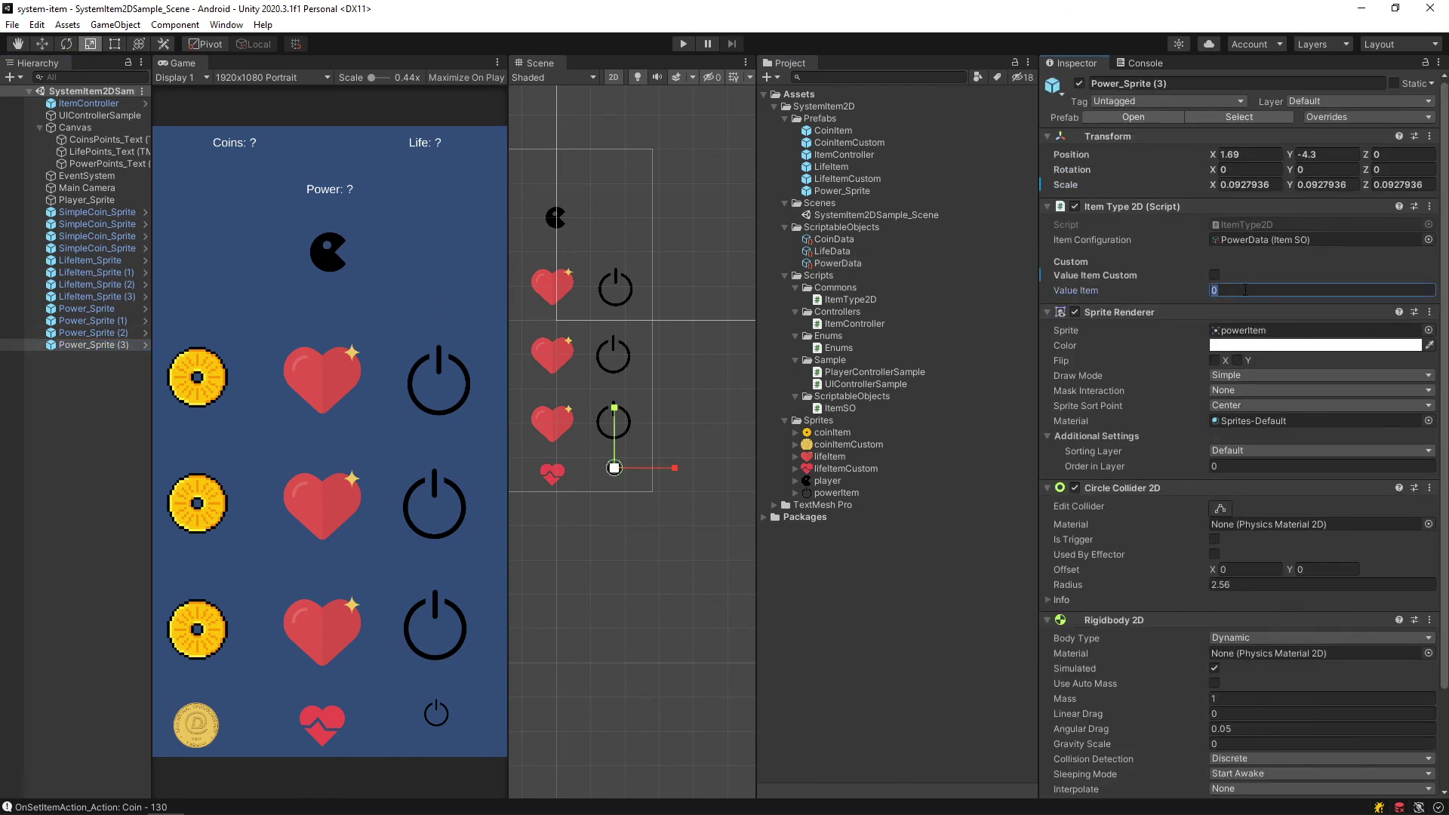
{"action": "left_click", "coordinate": [1106, 276]}
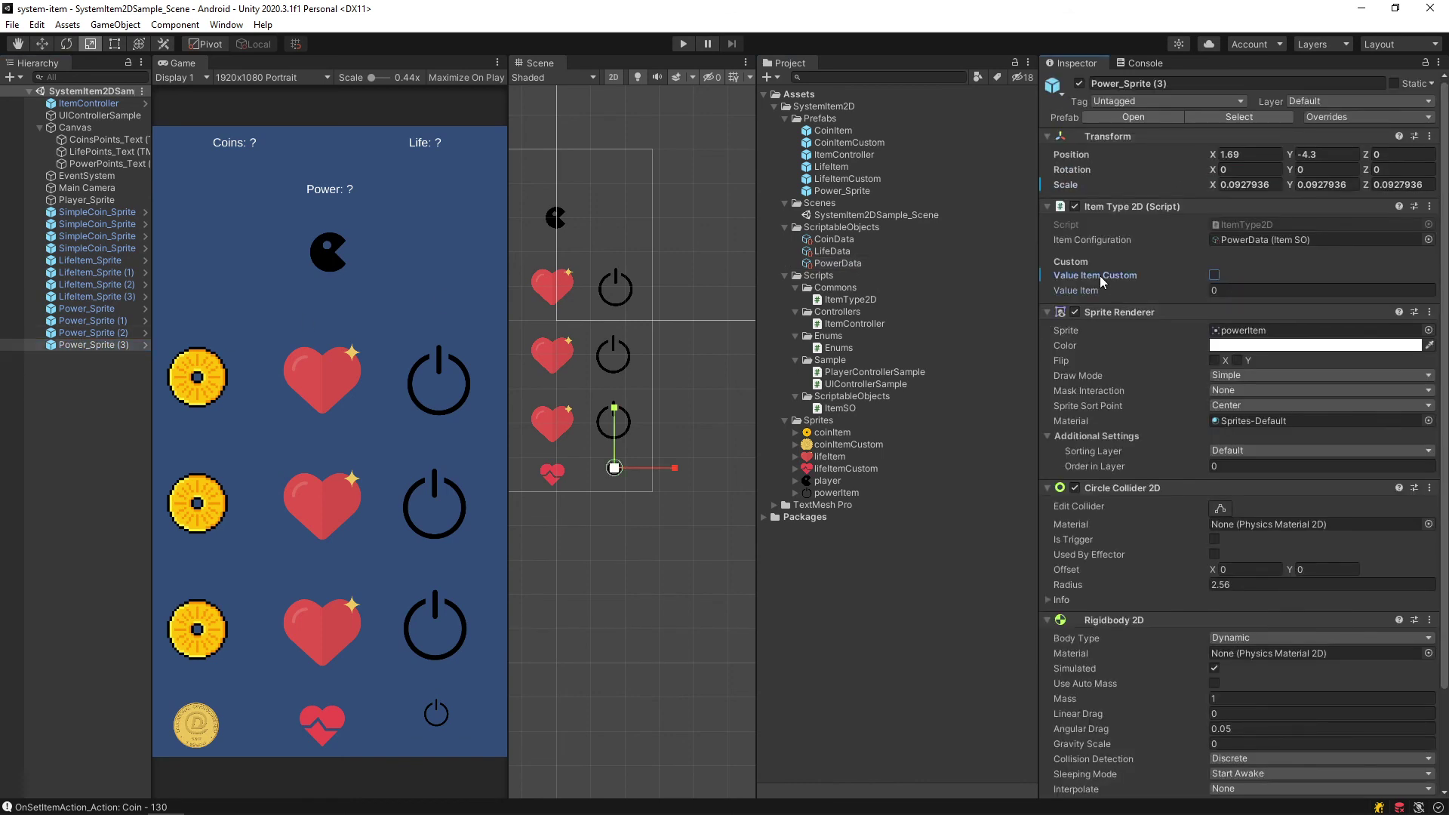
{"action": "left_click", "coordinate": [1215, 274]}
{"action": "left_click", "coordinate": [1245, 289]}
{"action": "type", "text": "20"}
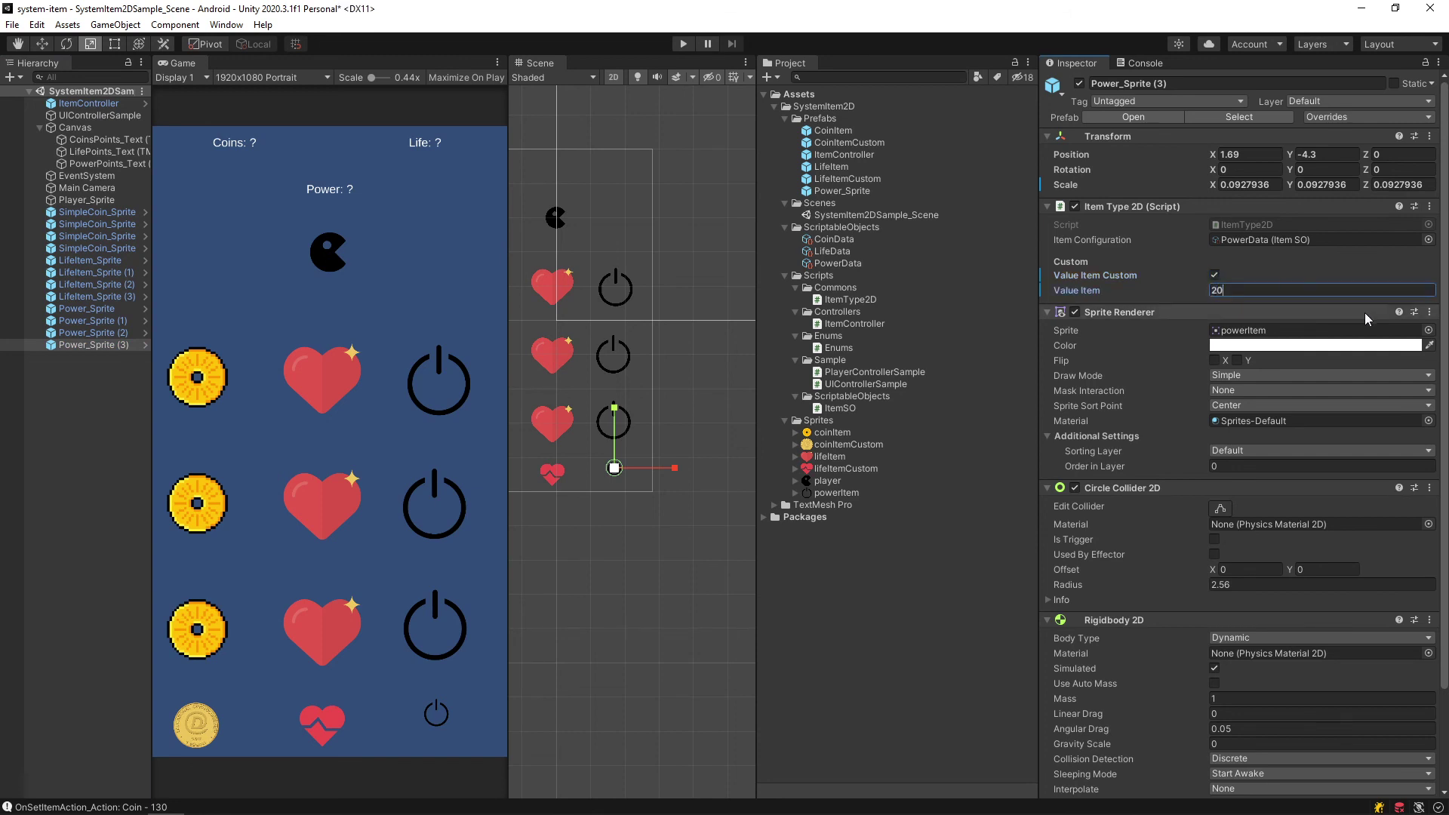
{"action": "type", "text": "0"}
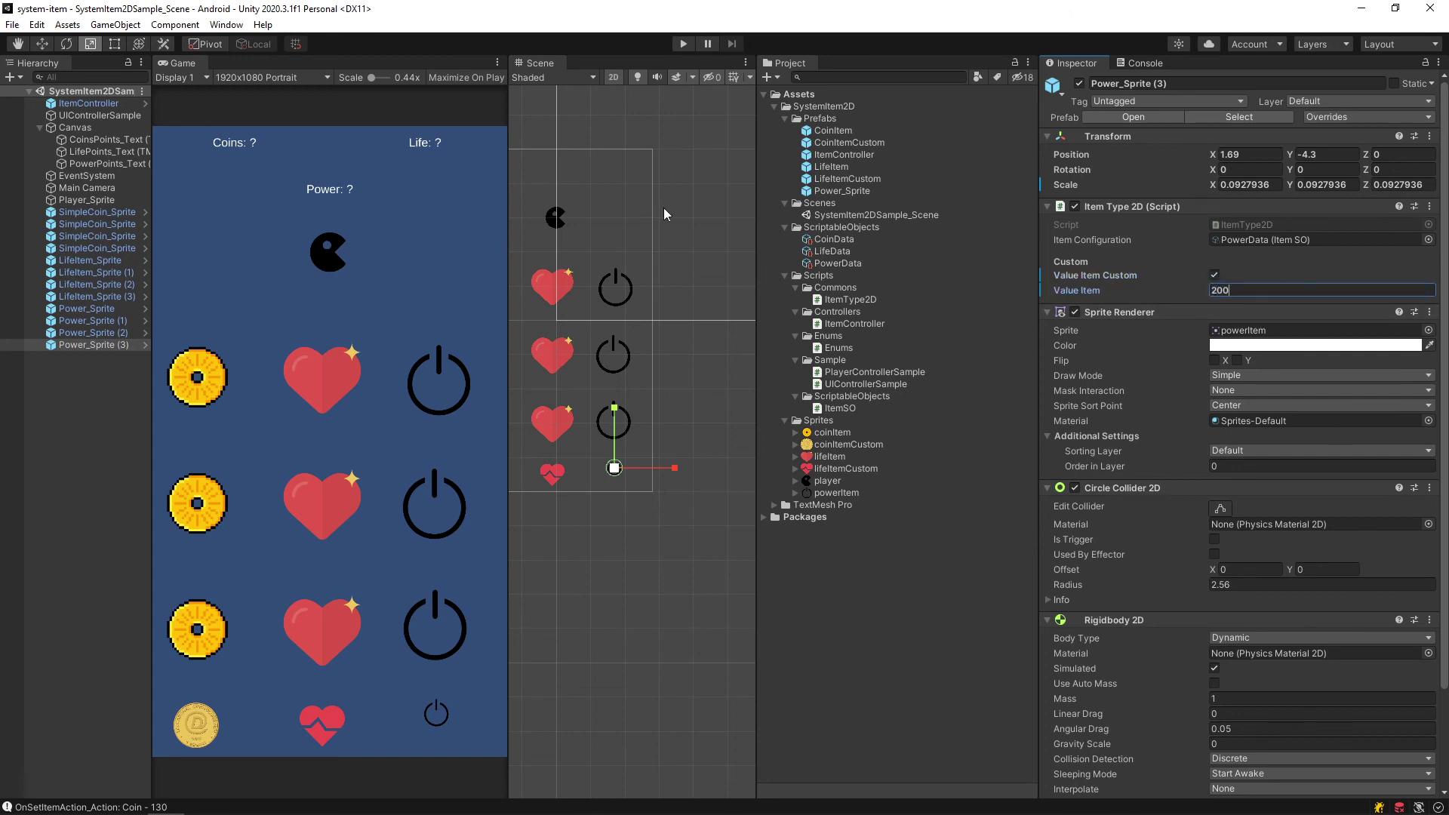
{"action": "left_click", "coordinate": [682, 43]}
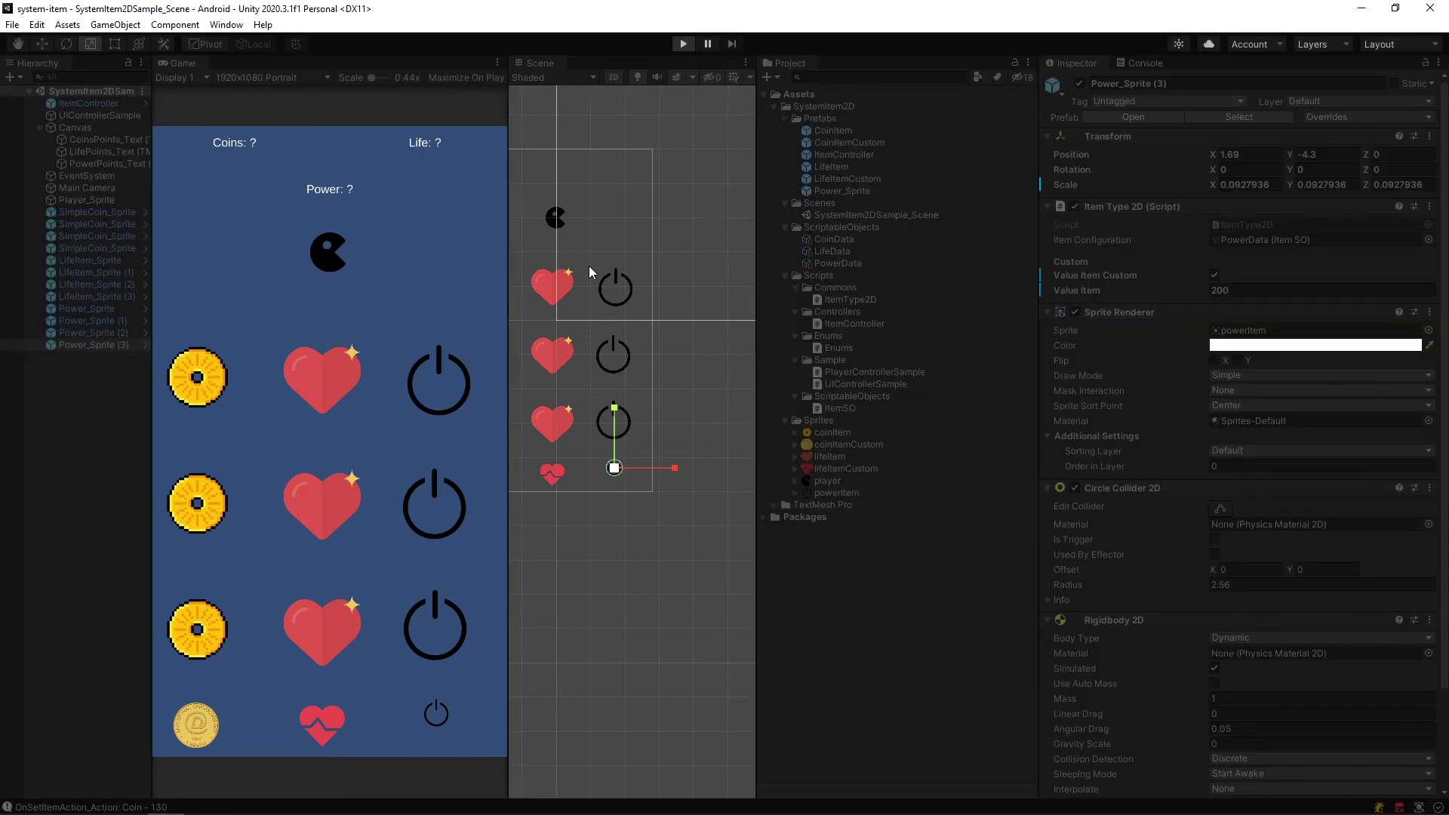
Drag the player over the power items, including the small 200-value one, reaching Powers 350
{"action": "left_click", "coordinate": [556, 219]}
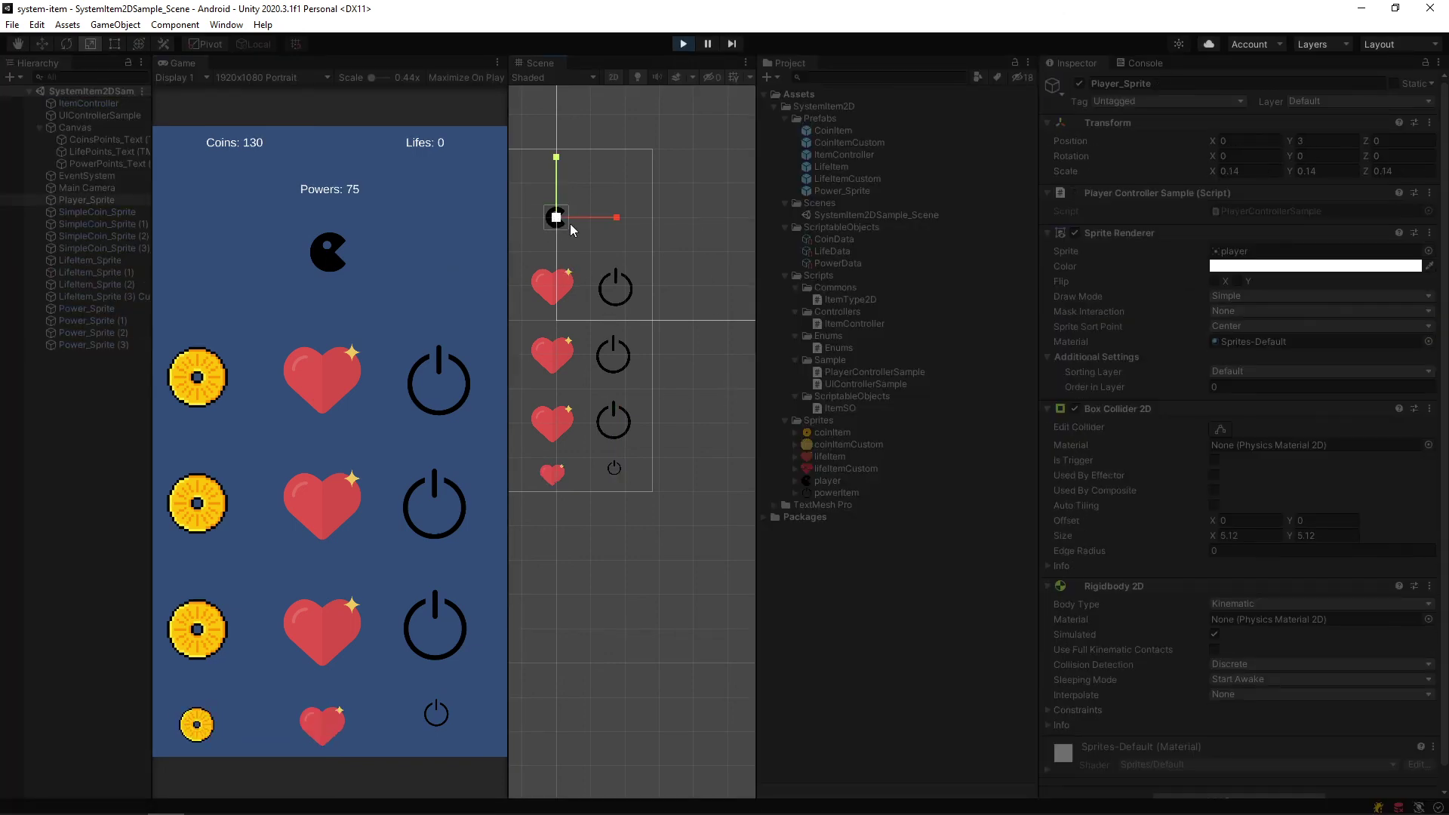
{"action": "key", "text": "w"}
{"action": "mouse_move", "coordinate": [558, 218]}
{"action": "left_mouse_down"}
{"action": "mouse_move", "coordinate": [627, 289]}
{"action": "mouse_move", "coordinate": [635, 392]}
{"action": "mouse_move", "coordinate": [620, 423]}
{"action": "left_mouse_up"}
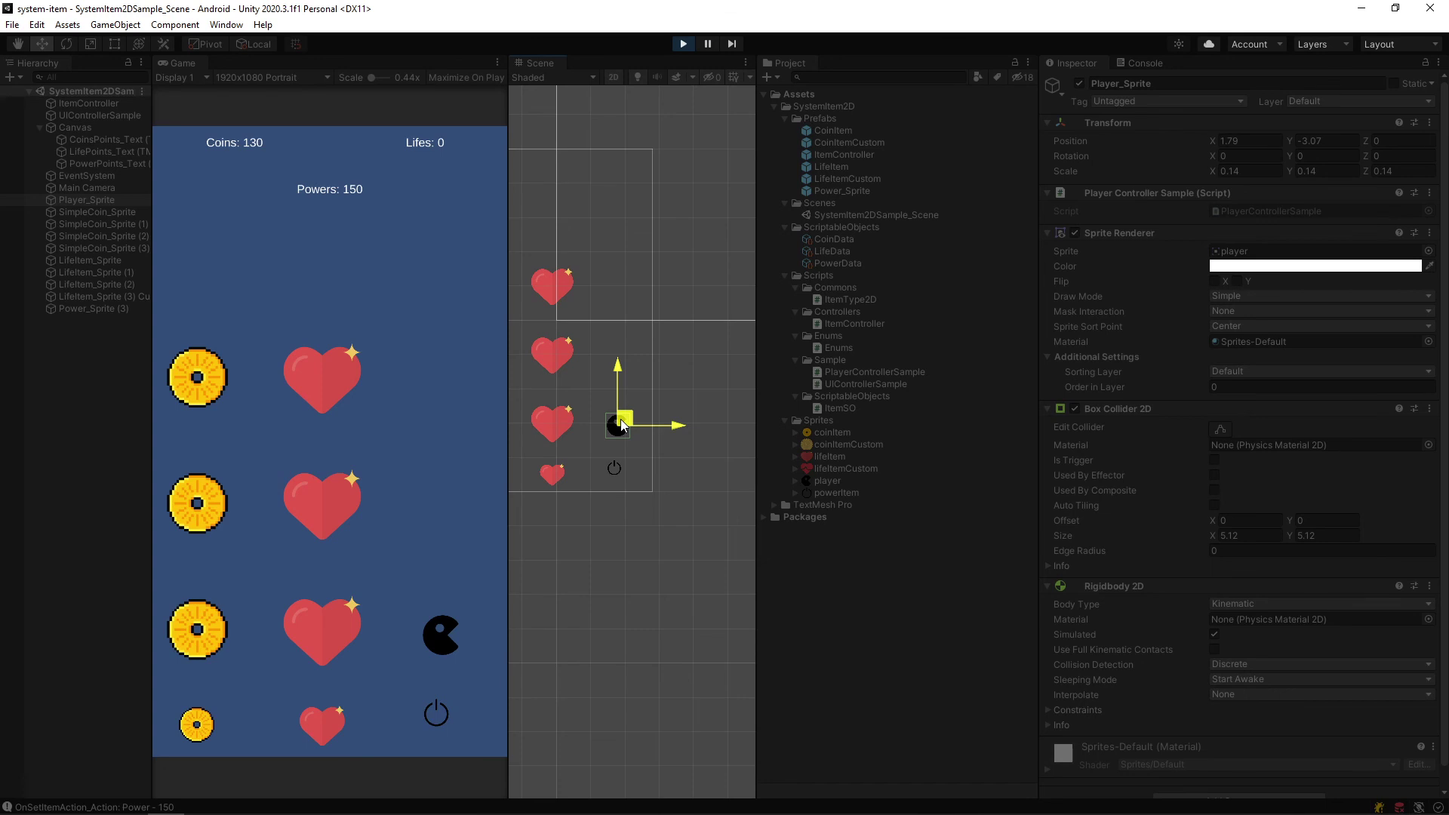
{"action": "mouse_move", "coordinate": [621, 423]}
{"action": "left_mouse_down"}
{"action": "mouse_move", "coordinate": [621, 401]}
{"action": "mouse_move", "coordinate": [620, 456]}
{"action": "left_mouse_up"}
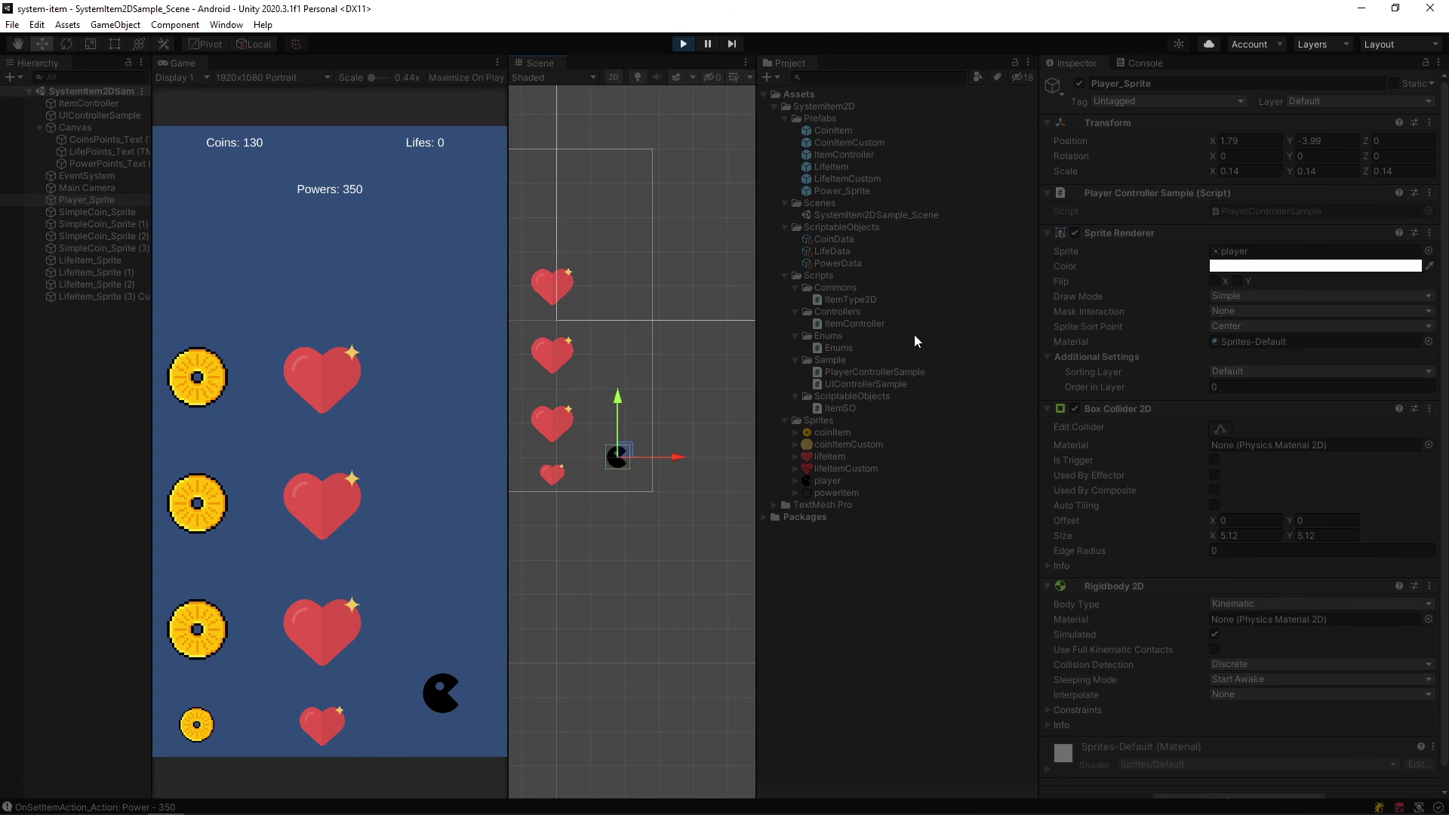
{"action": "left_click", "coordinate": [140, 297]}
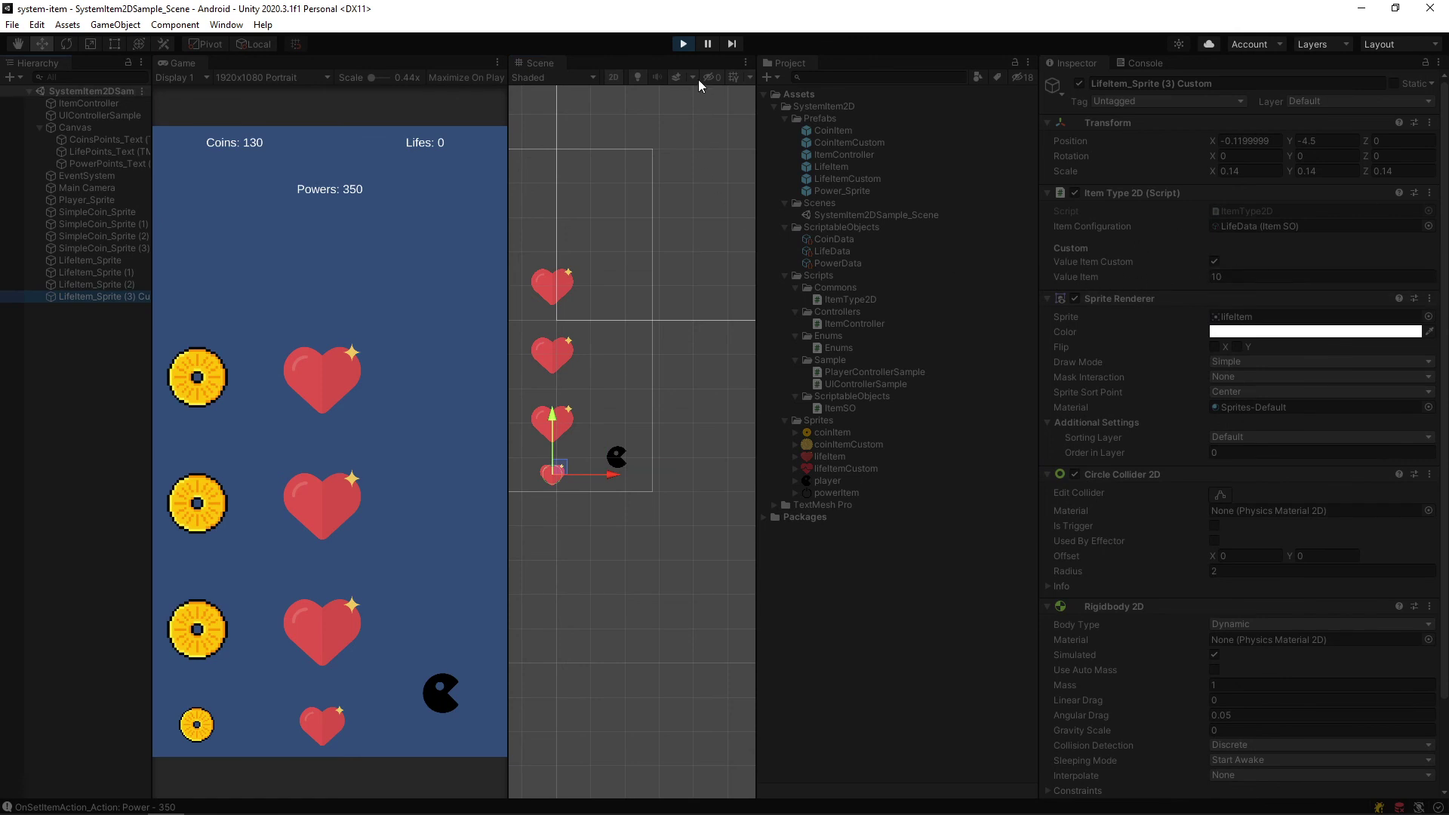
Exit Play mode, restoring every coin, heart and power item and resetting labels to '?'
{"action": "left_click", "coordinate": [672, 46]}
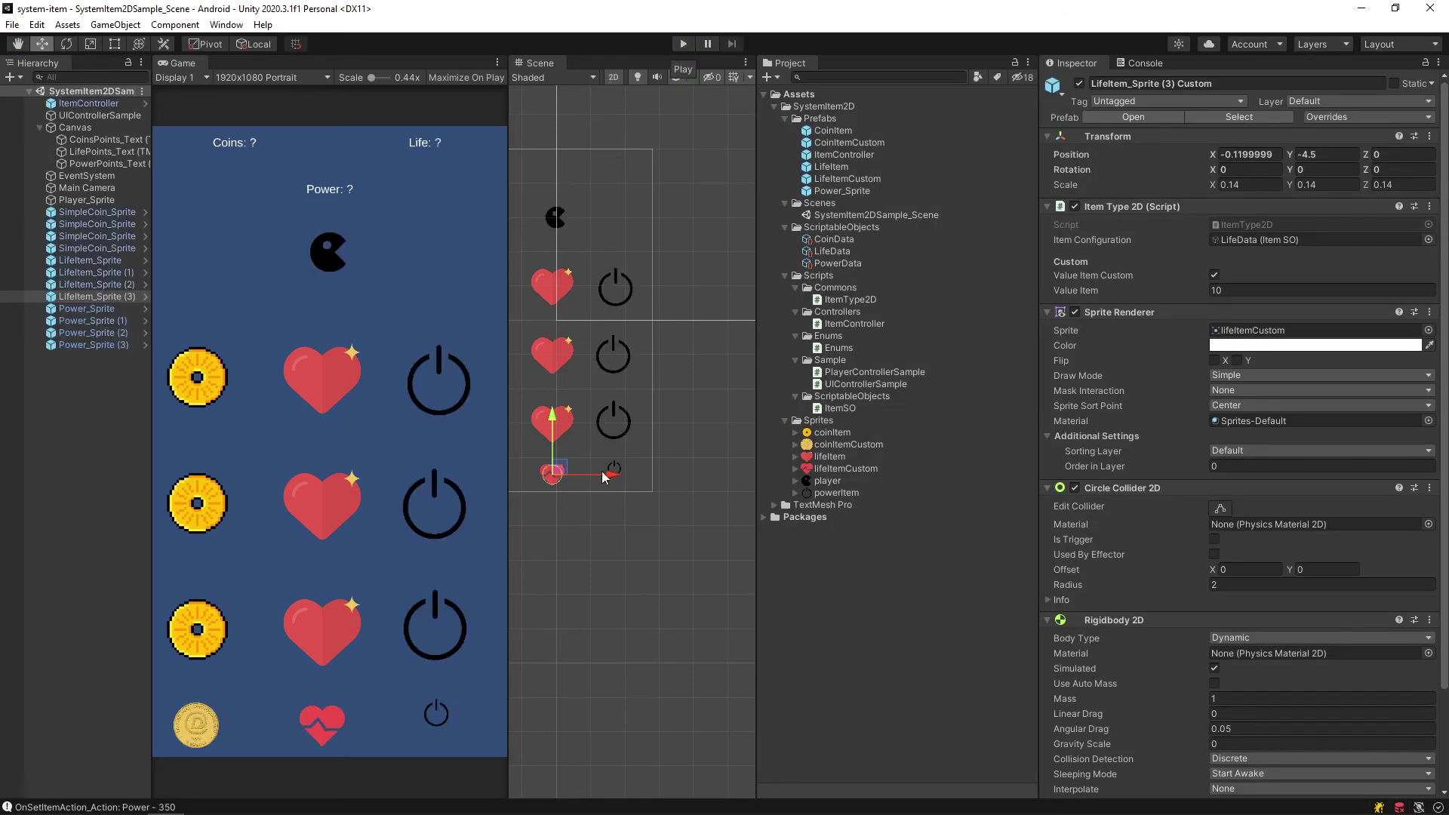